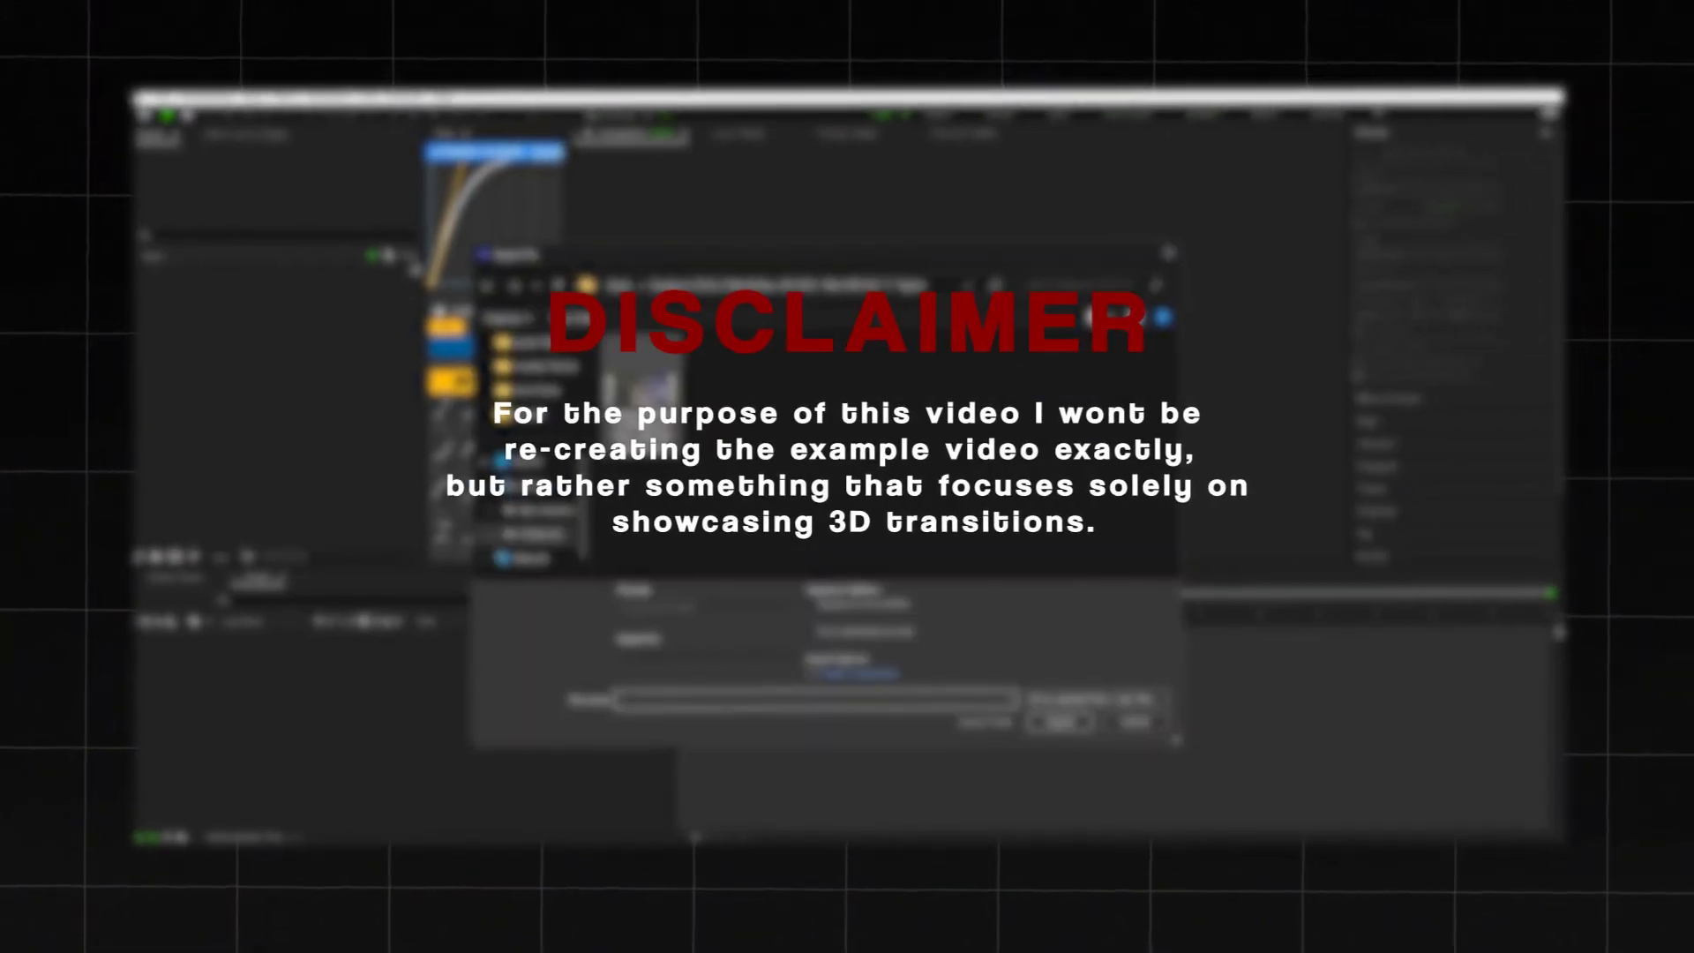
Step: Import the Deadpool (2016) video file and create a composition from the footage
left_click(640, 389)
left_click(1062, 724)
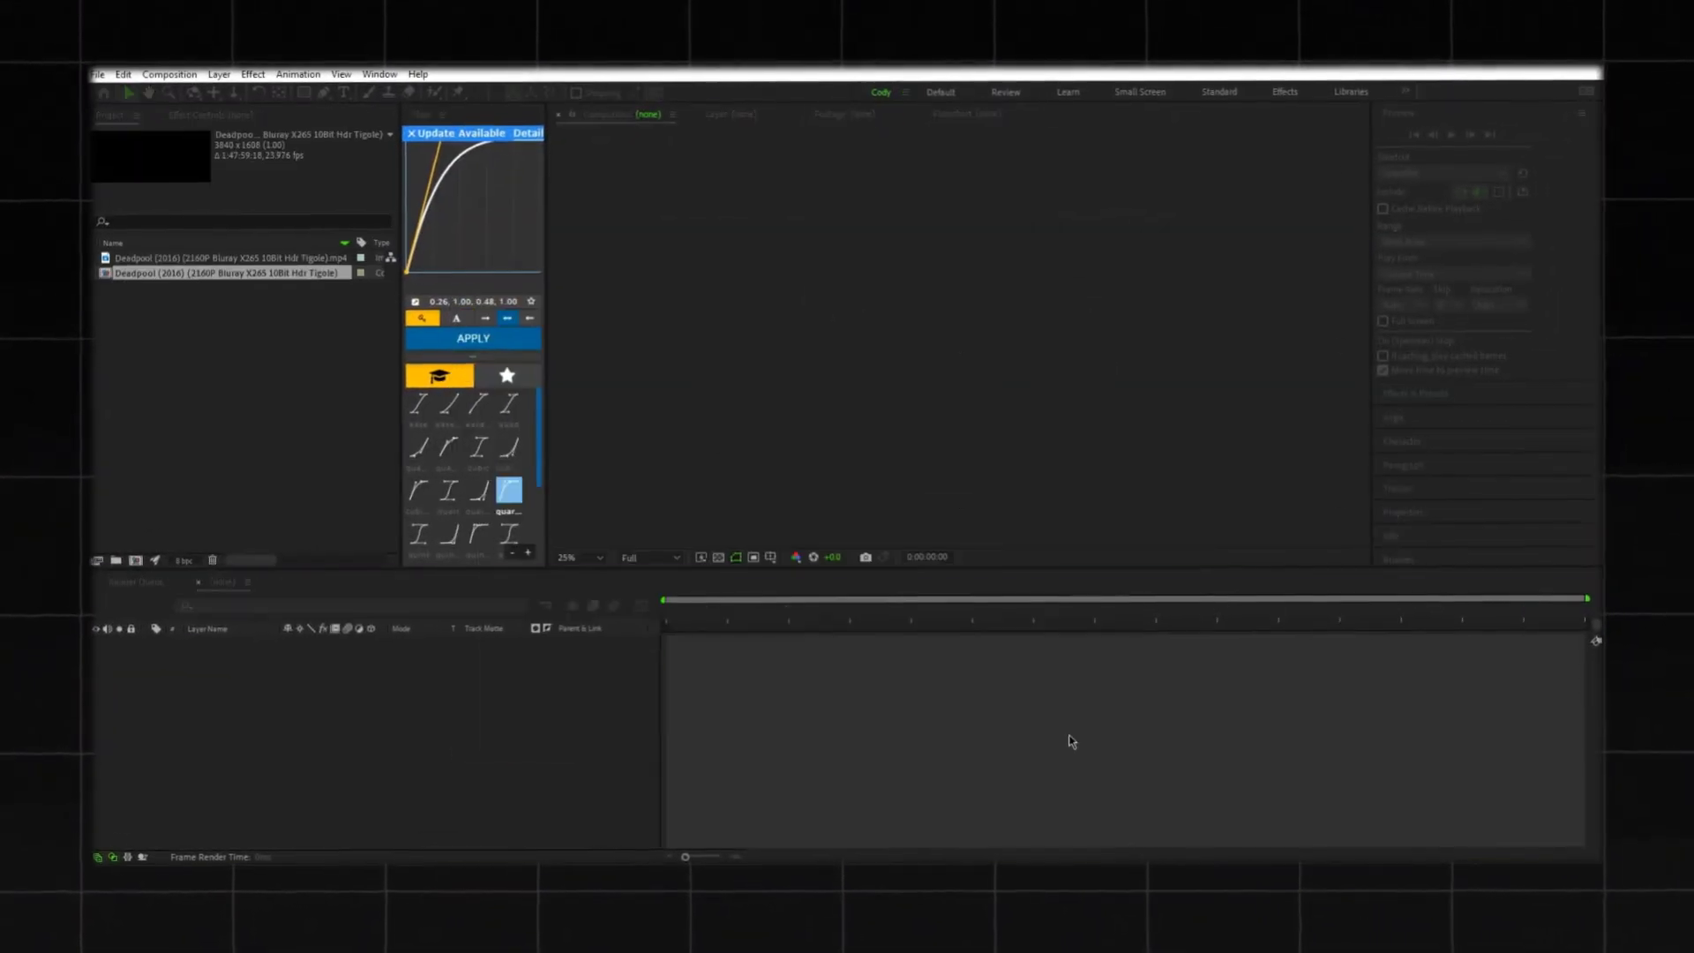
left_click(1026, 703)
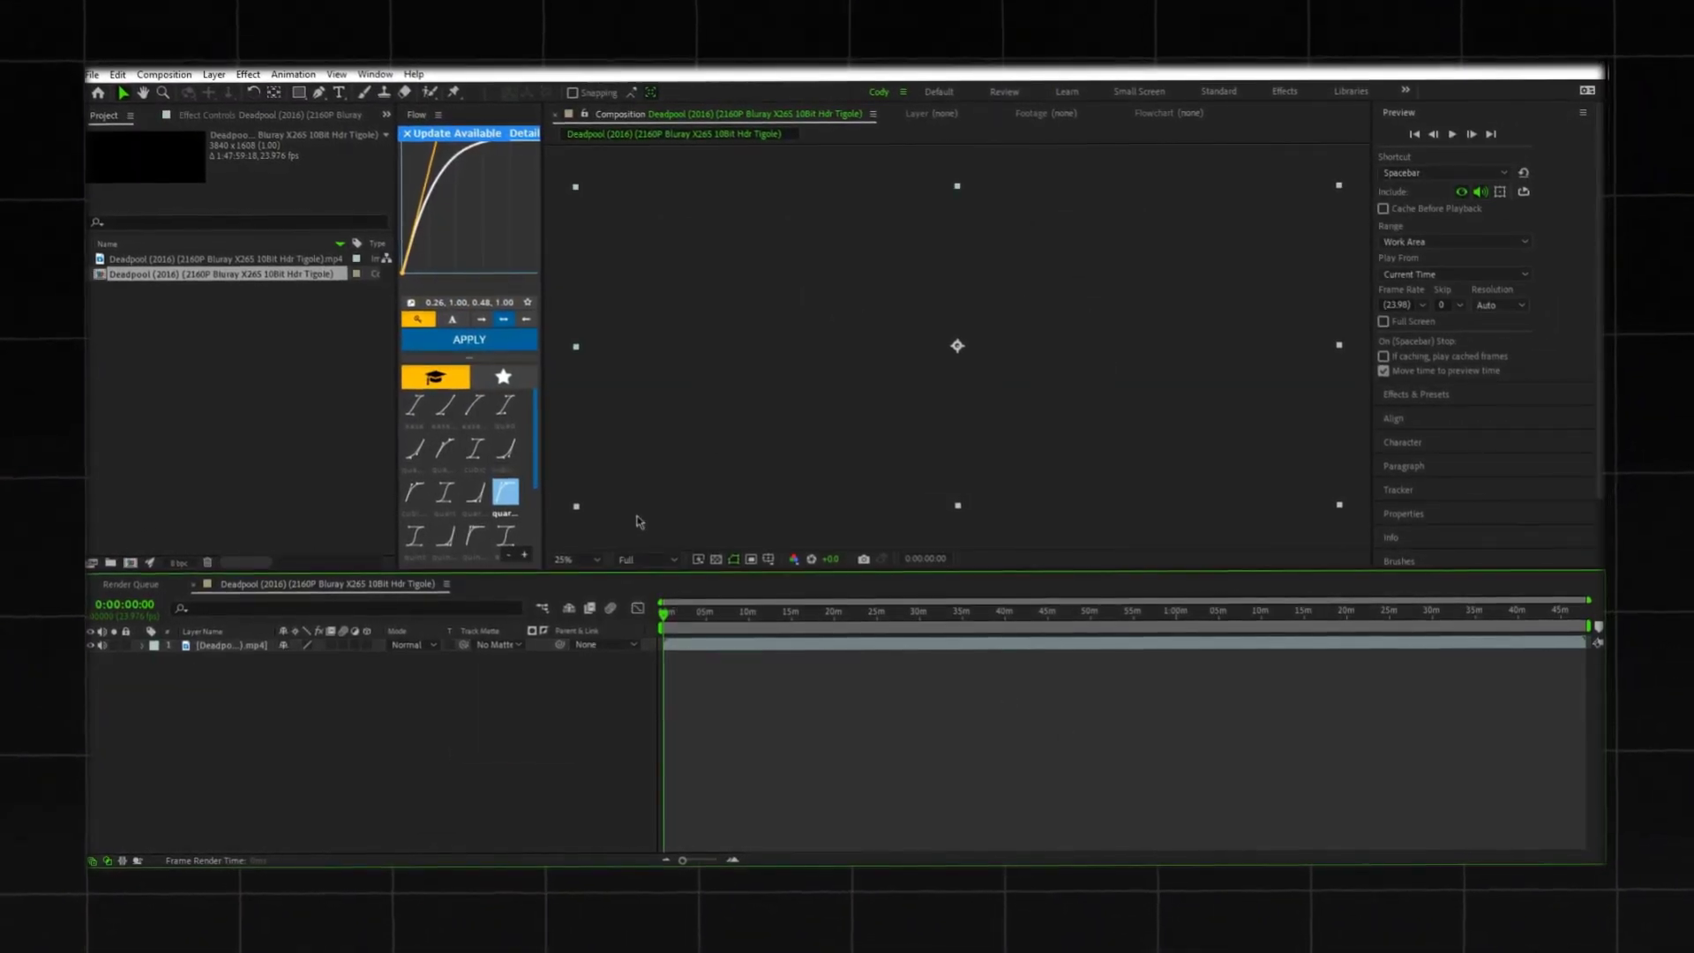
Step: Set the composition size to 1080 x 1080 px and its duration to 0:01:00:00
left_click(164, 77)
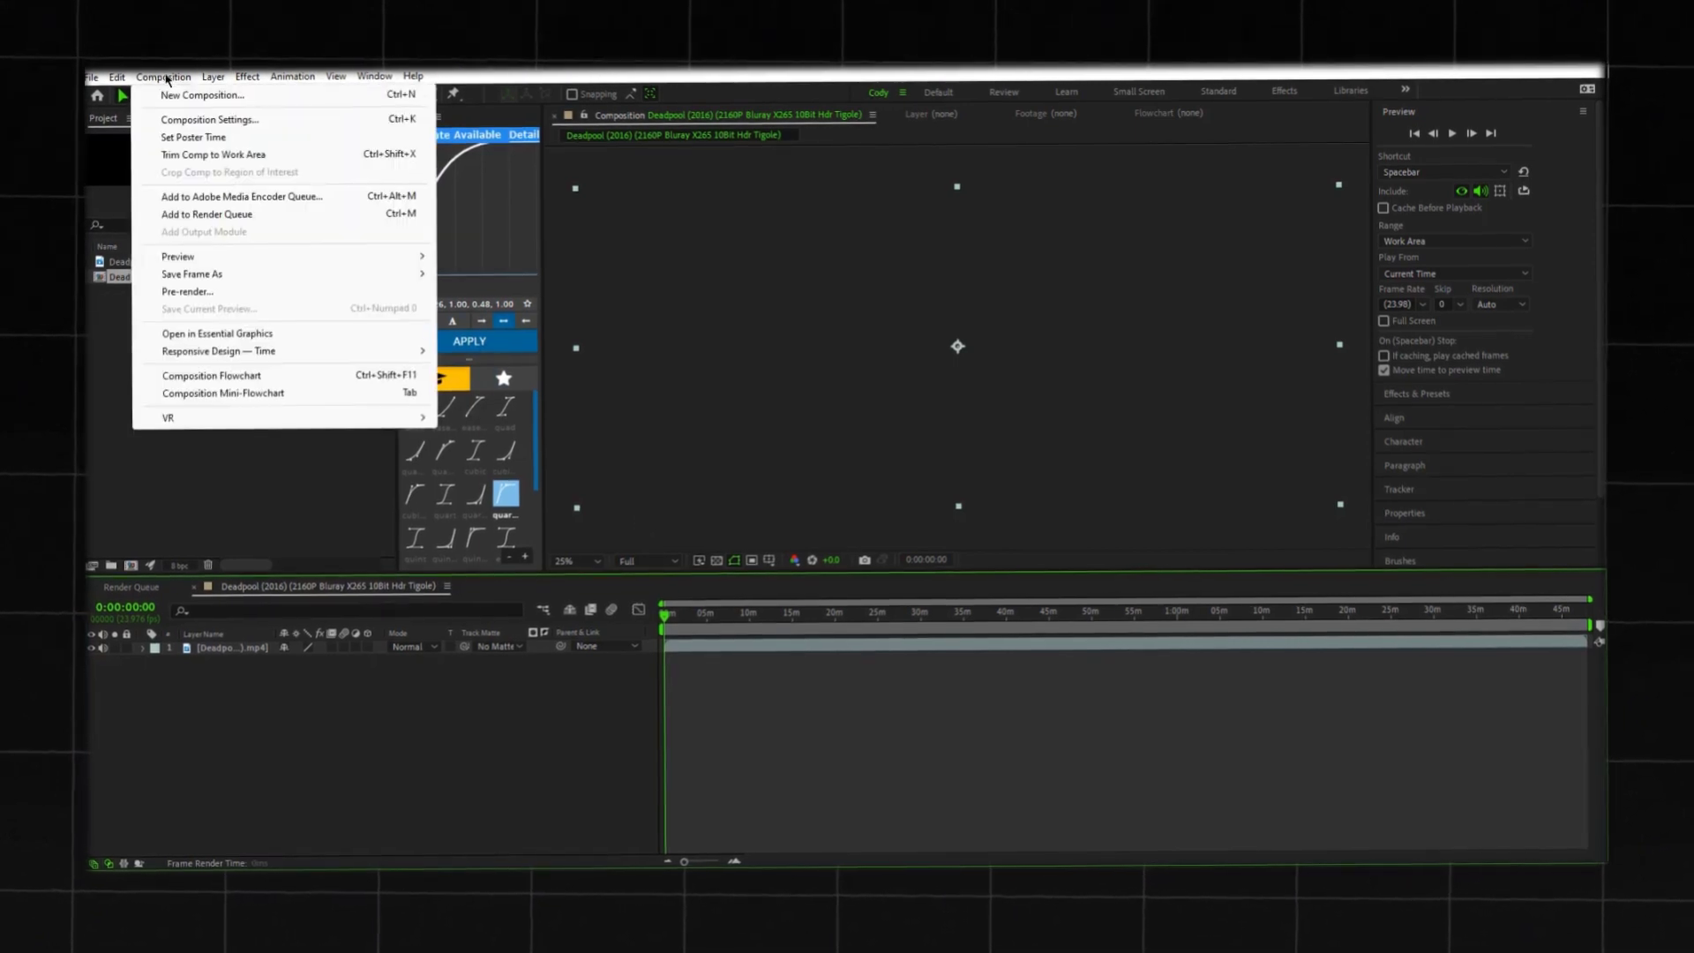
left_click(233, 121)
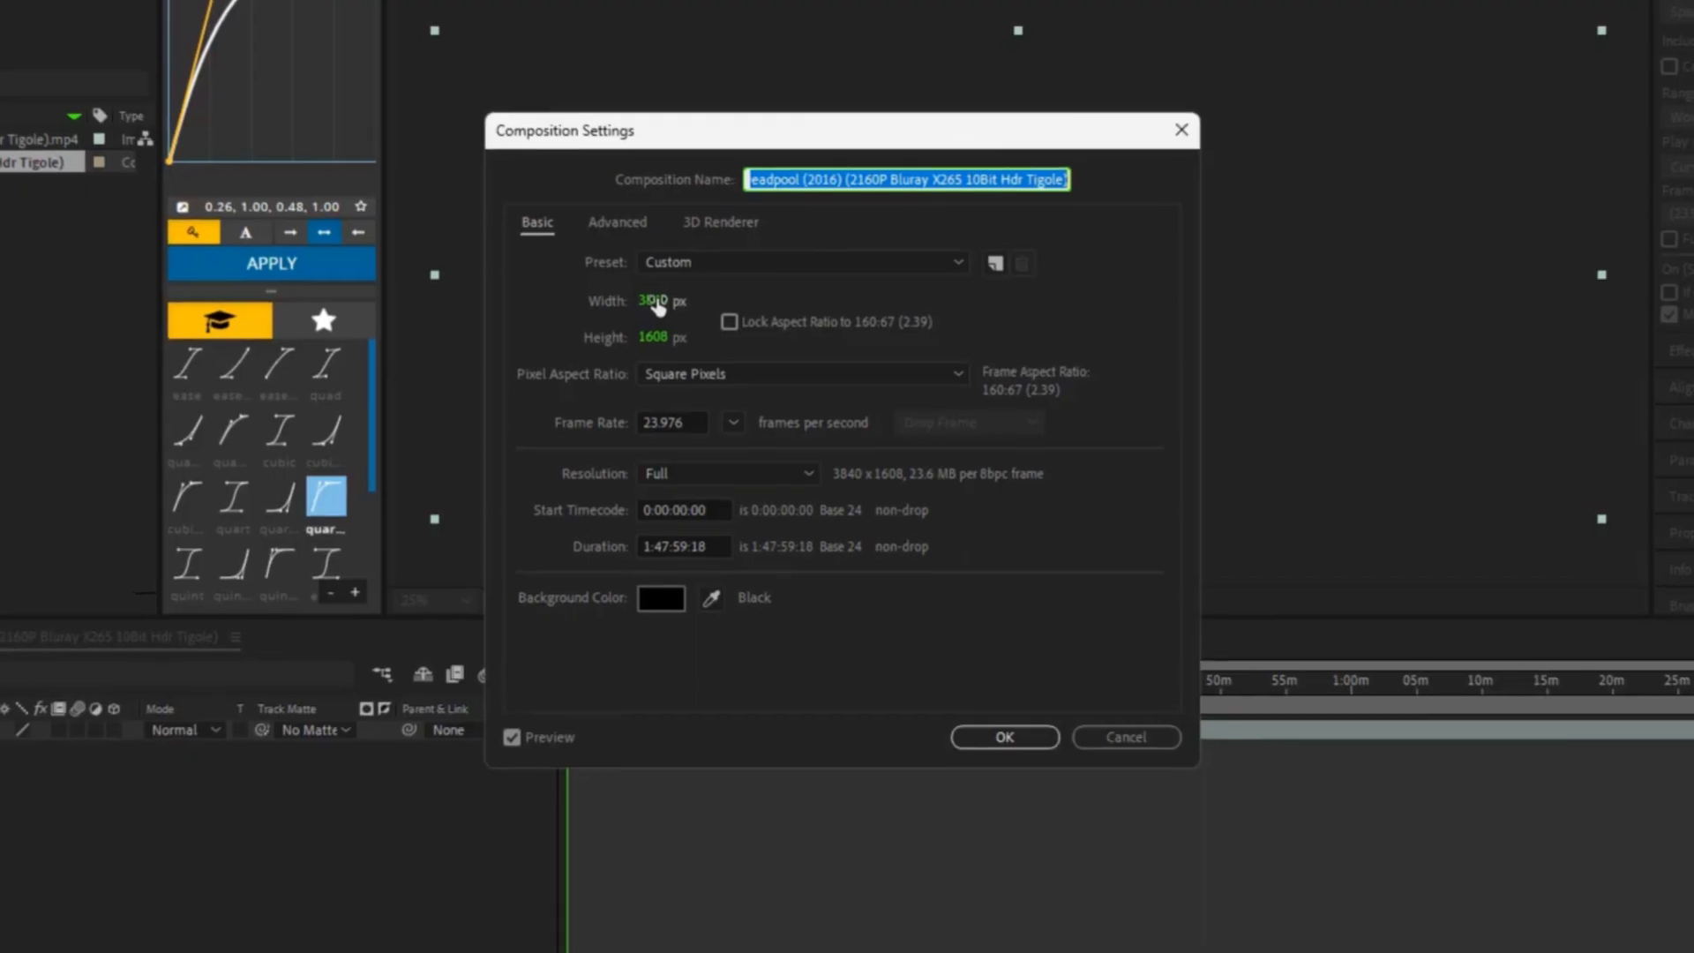
left_click(656, 302)
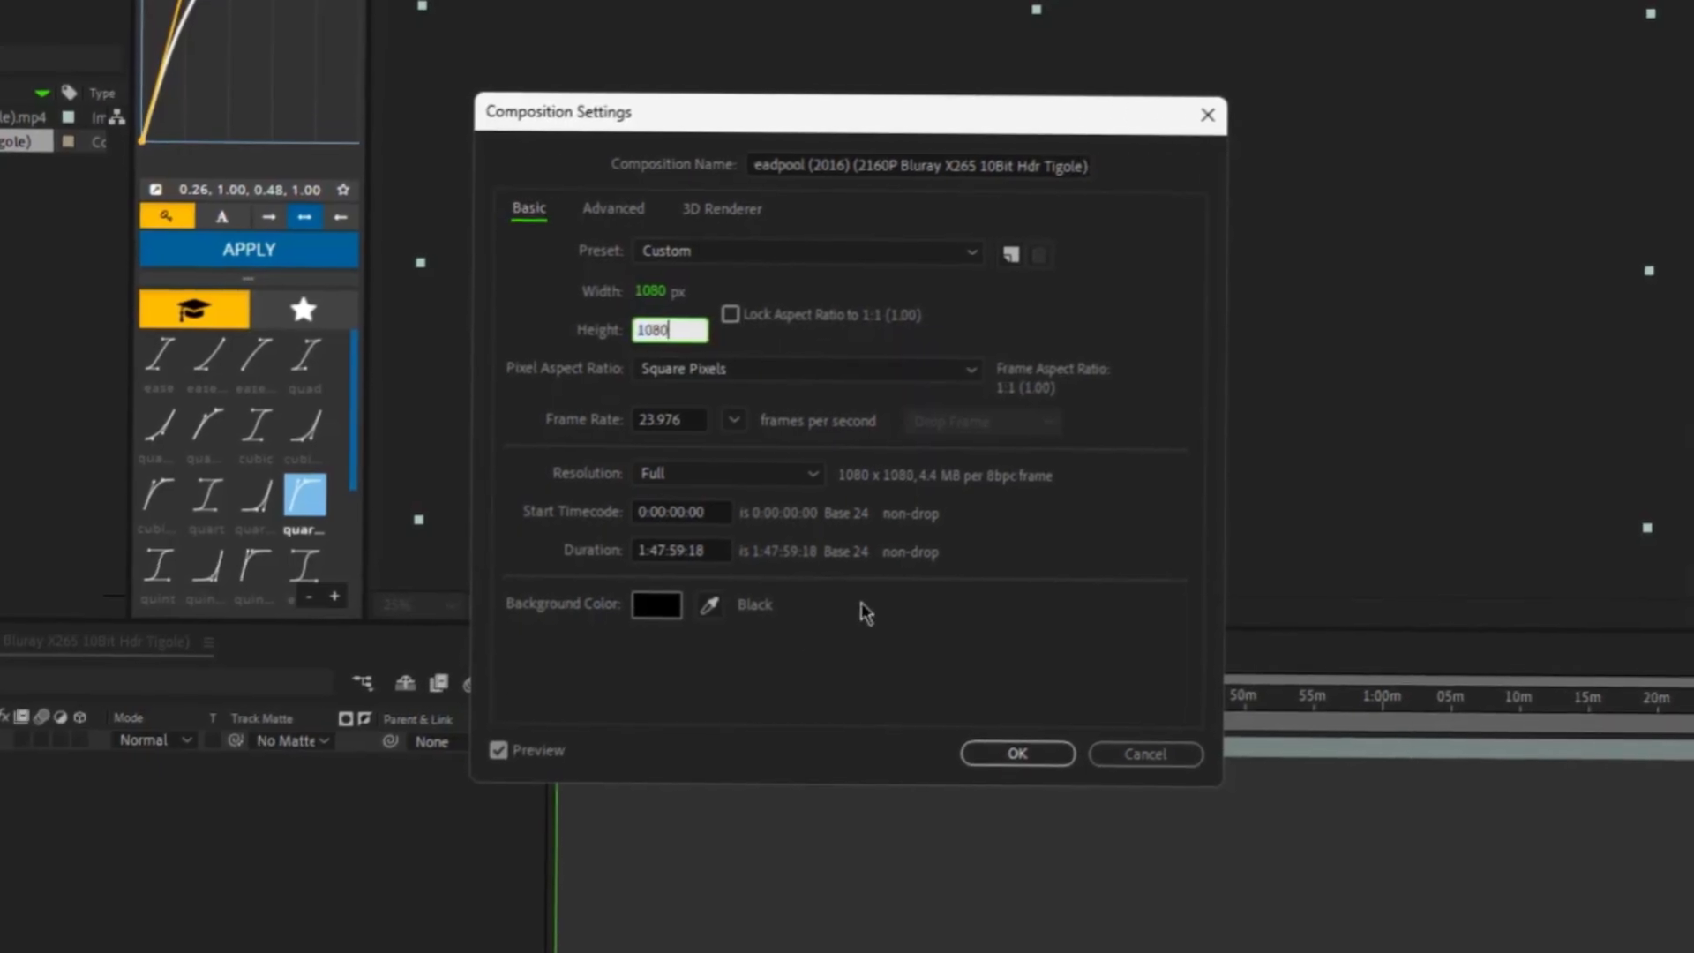
left_click(643, 548)
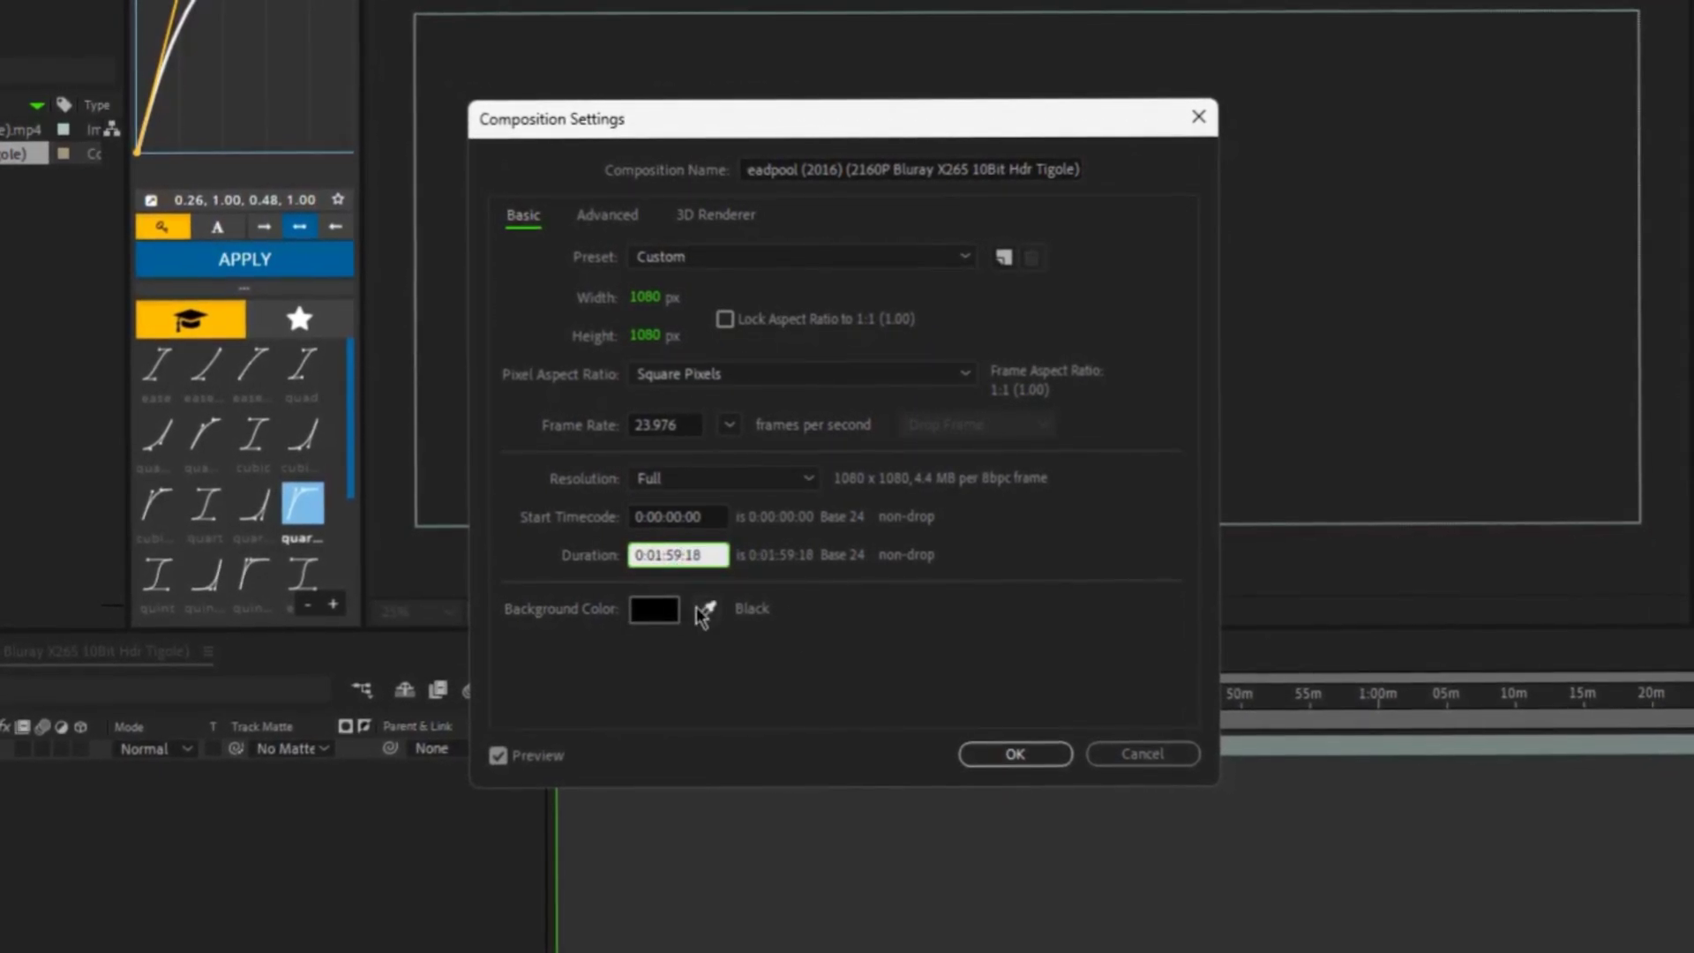
key("BackSpace")
type("00")
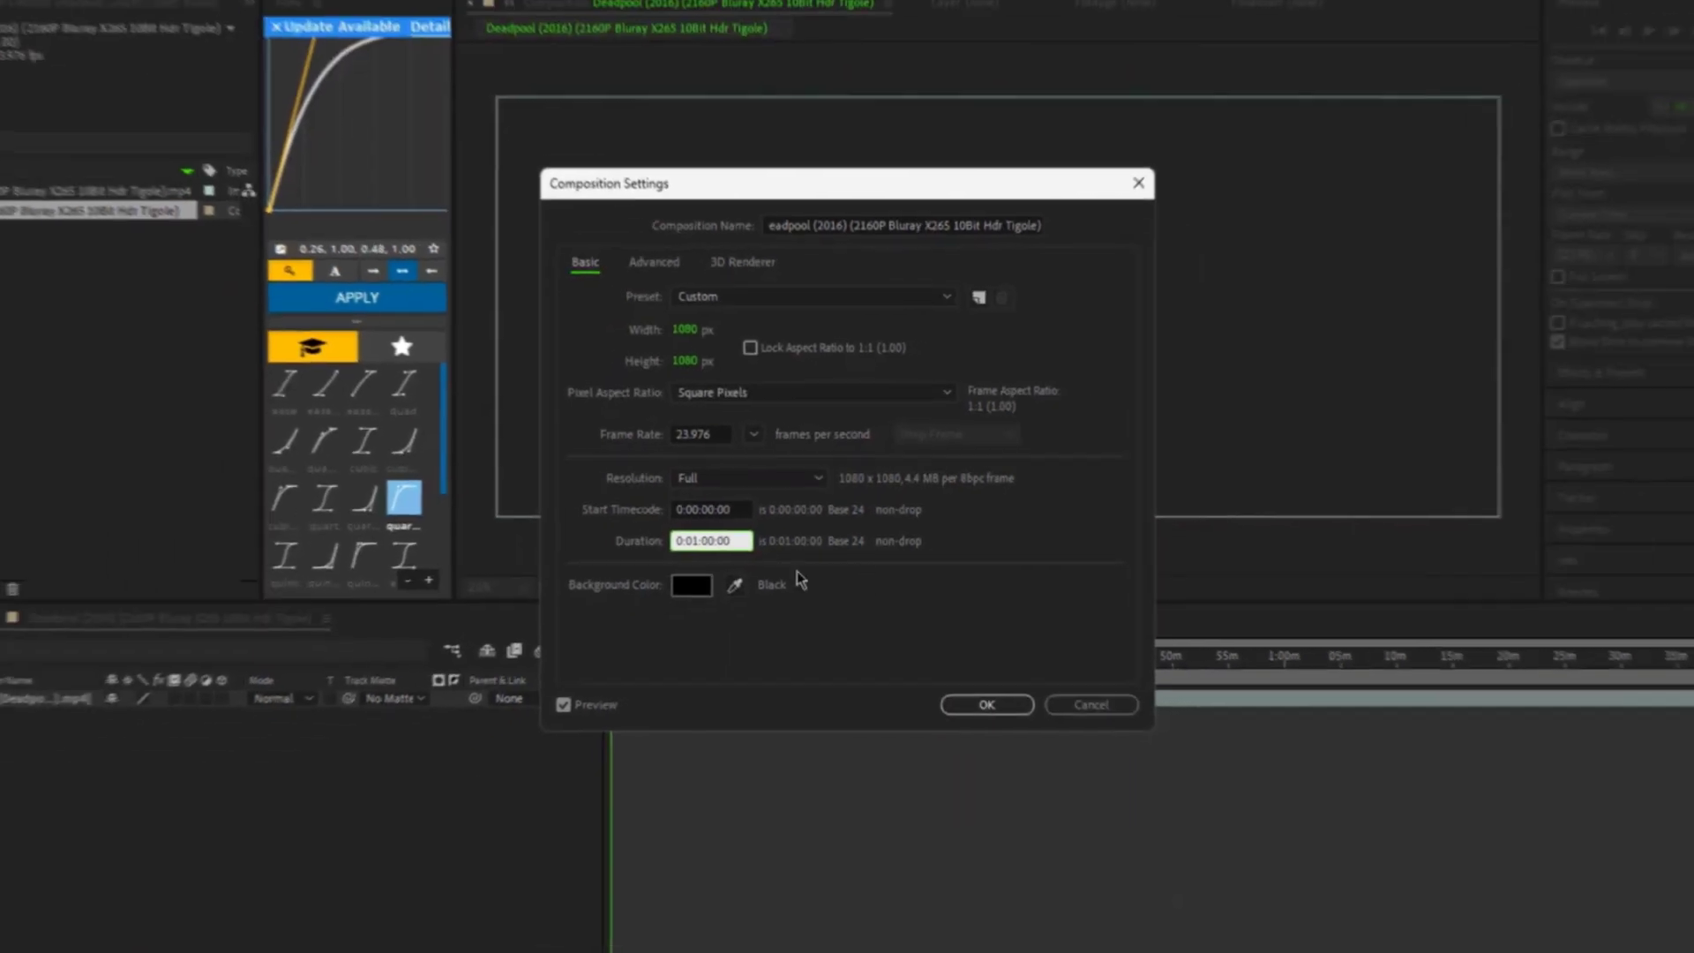
left_click(960, 660)
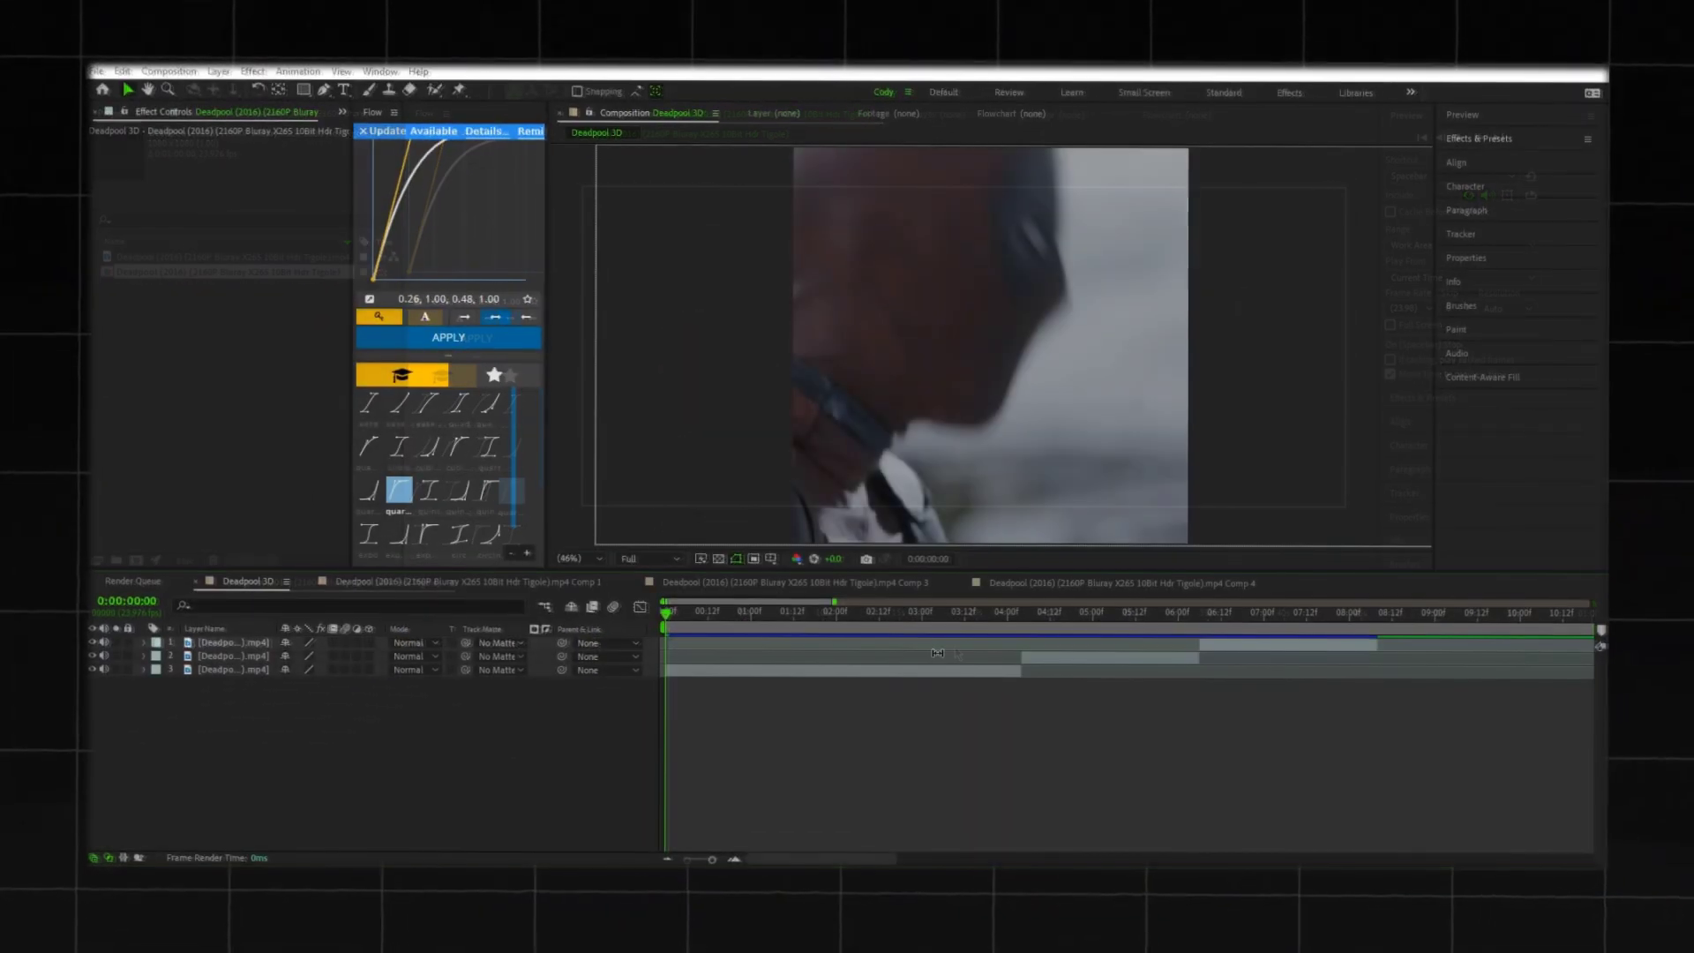
Step: Reorder the three clip layers so the earliest clip is at the top of the stack and the latest at the bottom
left_click(1047, 660)
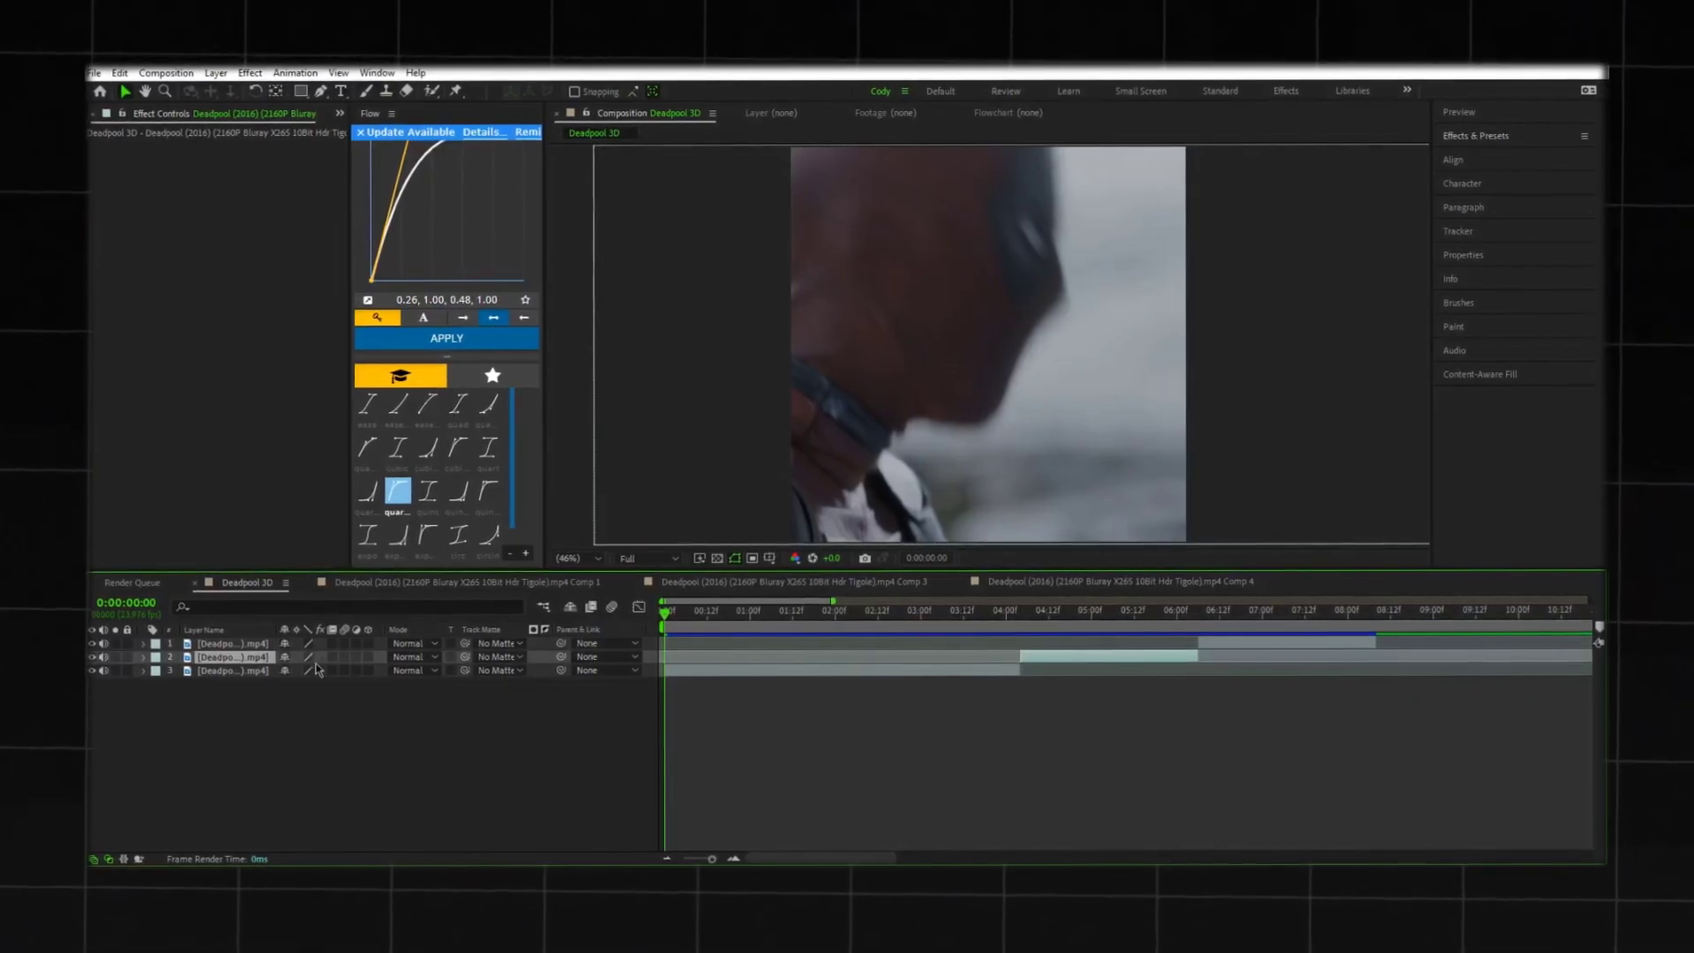
left_click(253, 681)
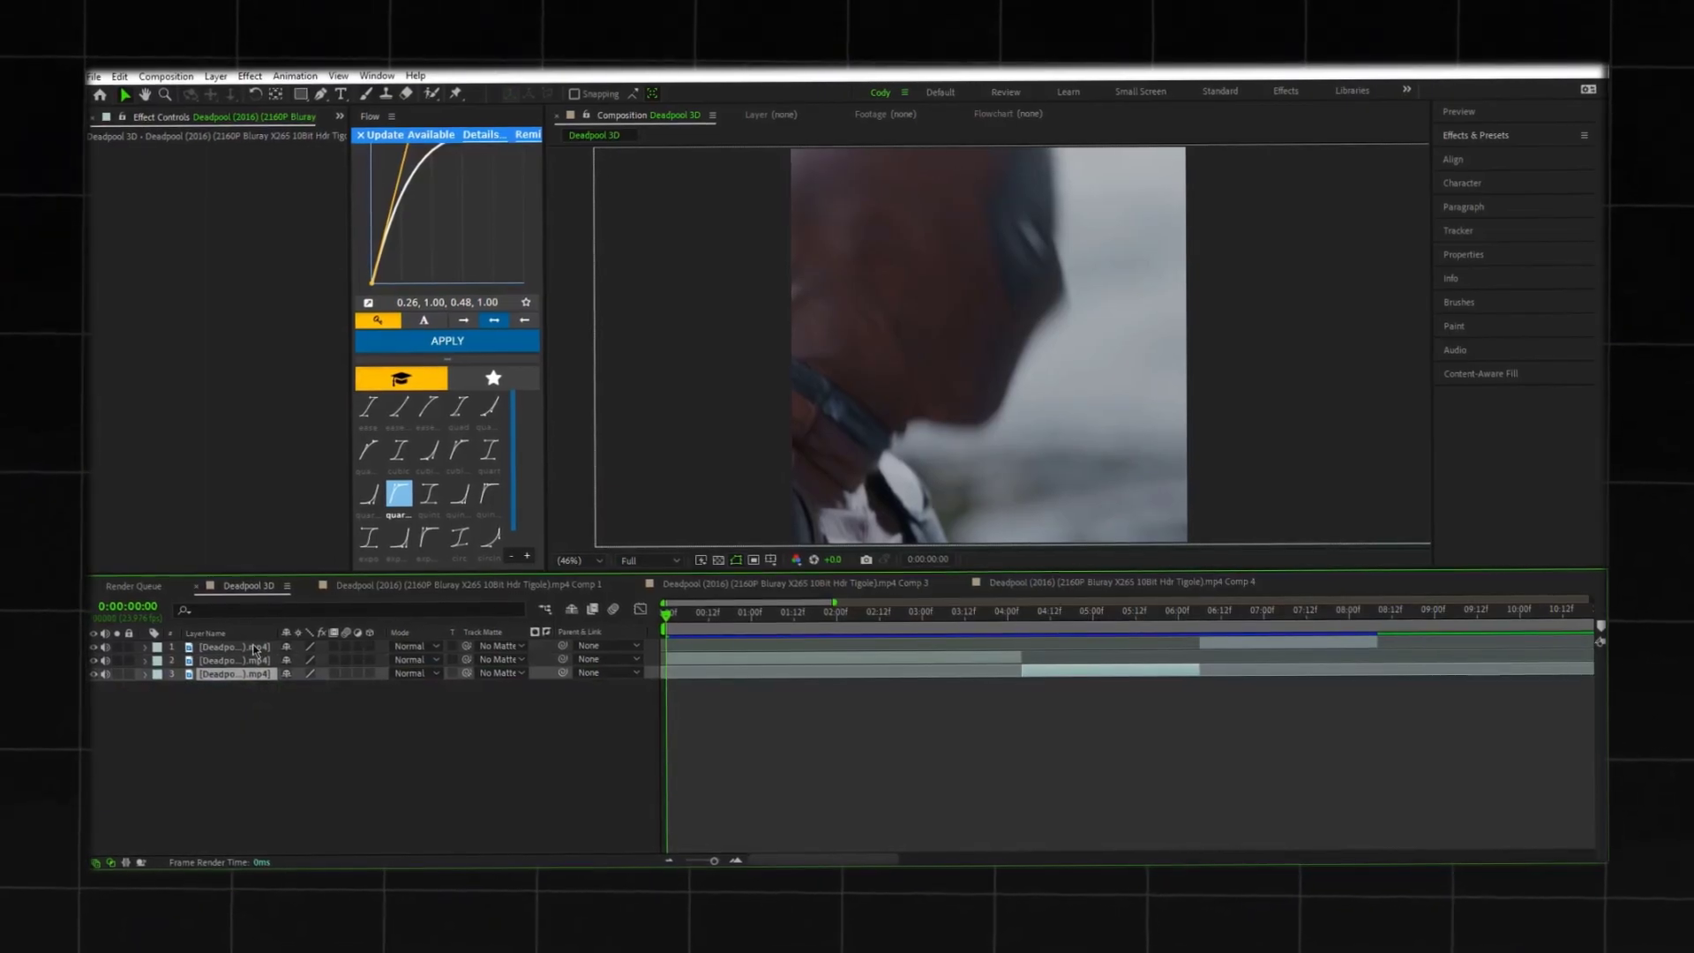
left_click_drag(253, 649, 256, 681)
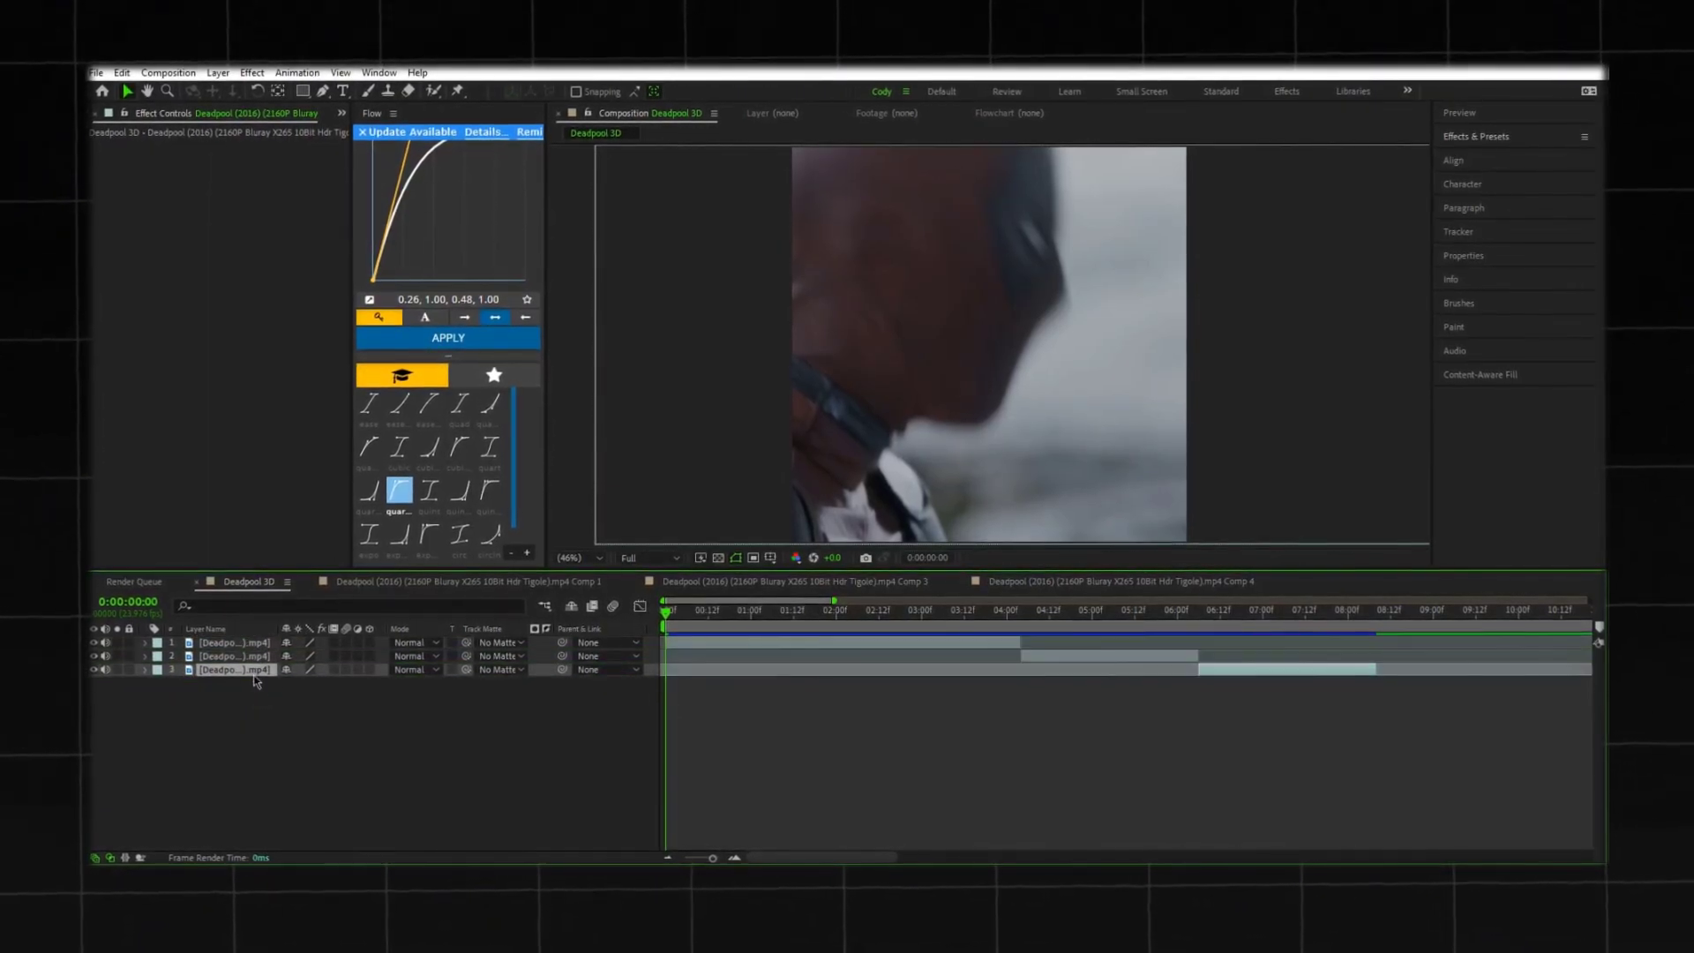
Step: Pre-compose each of the three clips separately, moving all attributes and adjusting each composition's duration to its clip
right_click(782, 649)
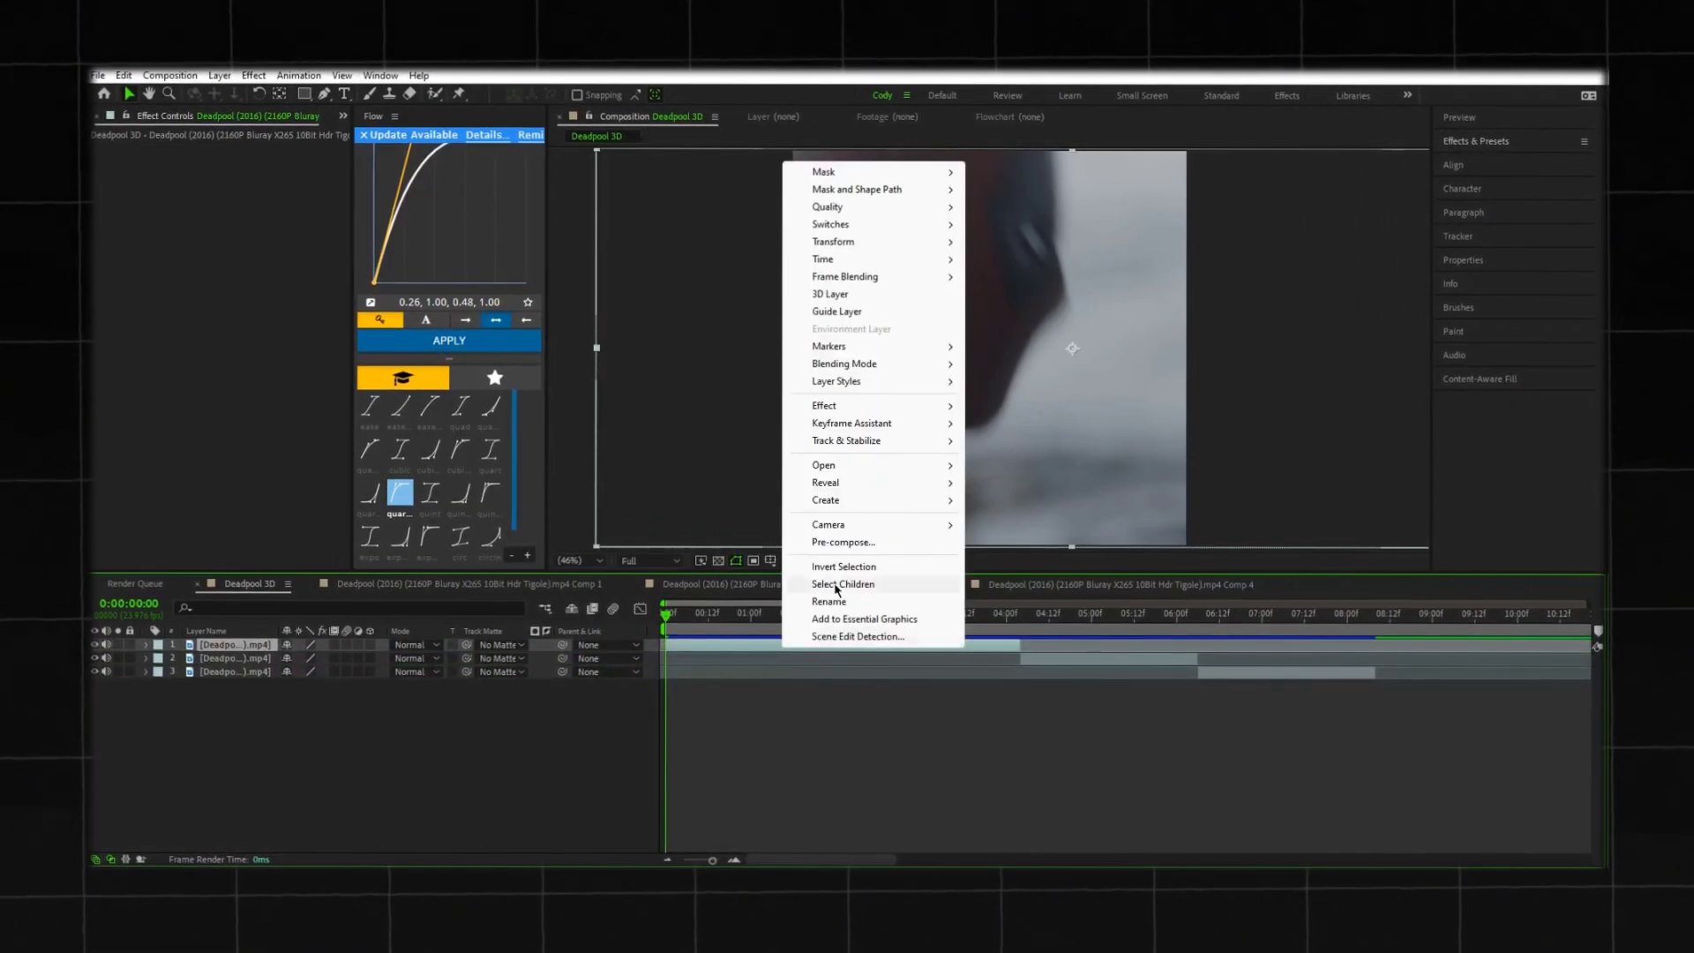
left_click(829, 541)
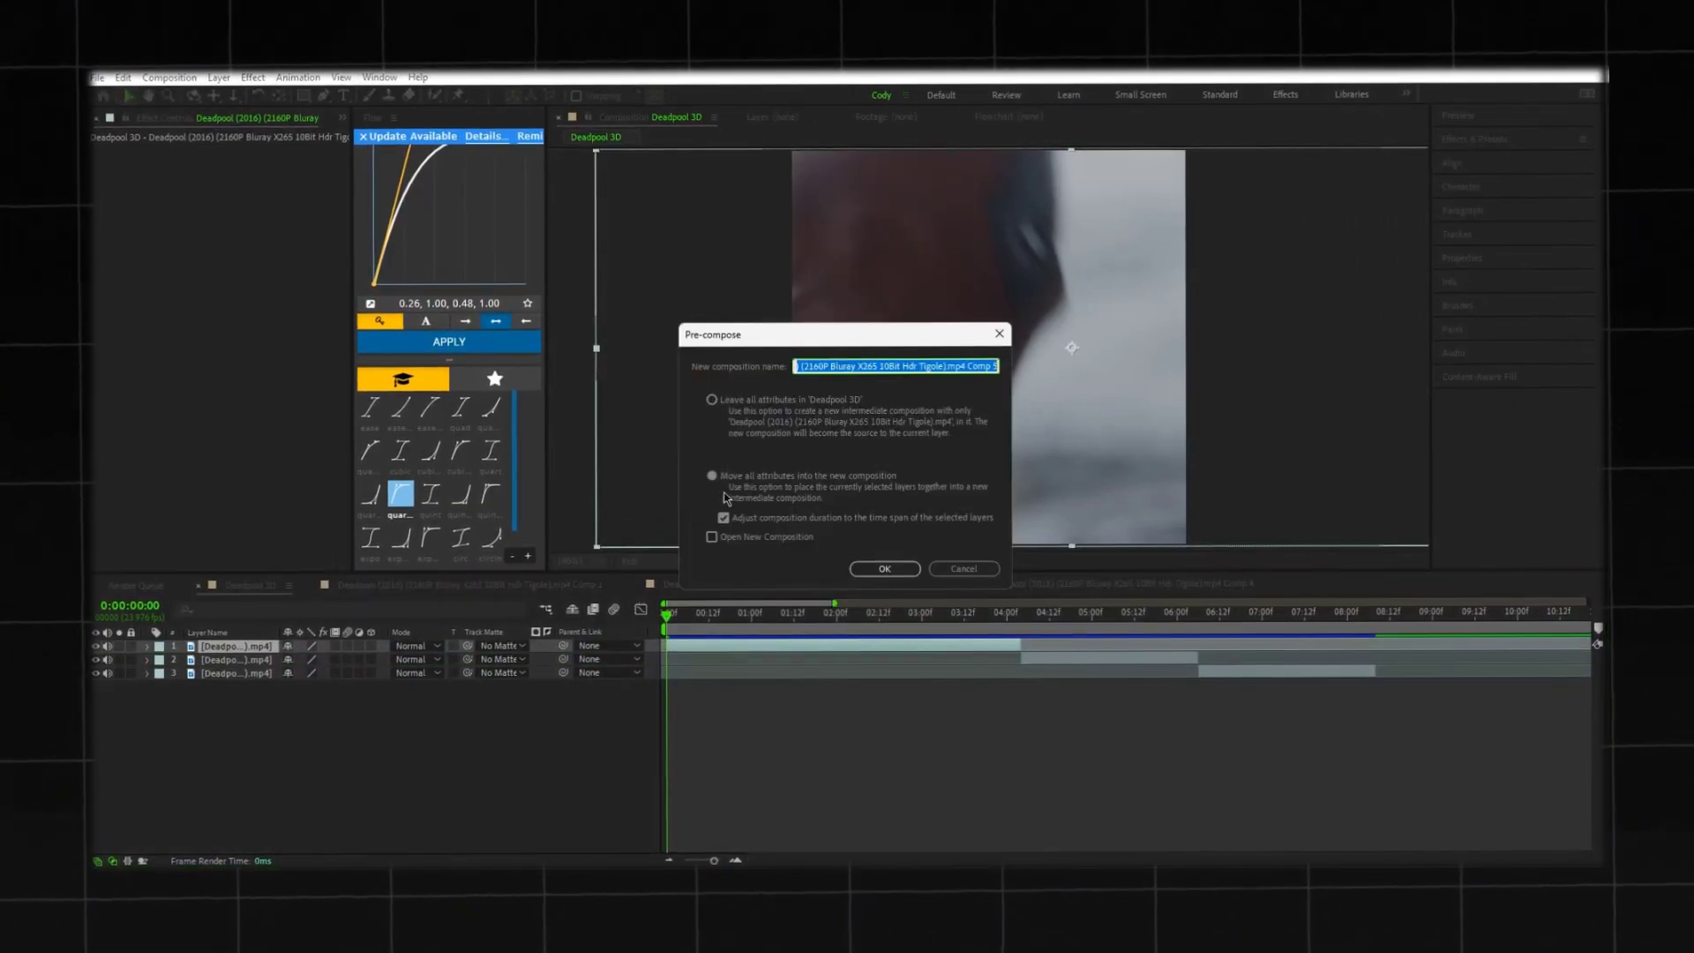
left_click(885, 569)
right_click(1093, 660)
left_click(1129, 556)
left_click(885, 569)
right_click(1261, 679)
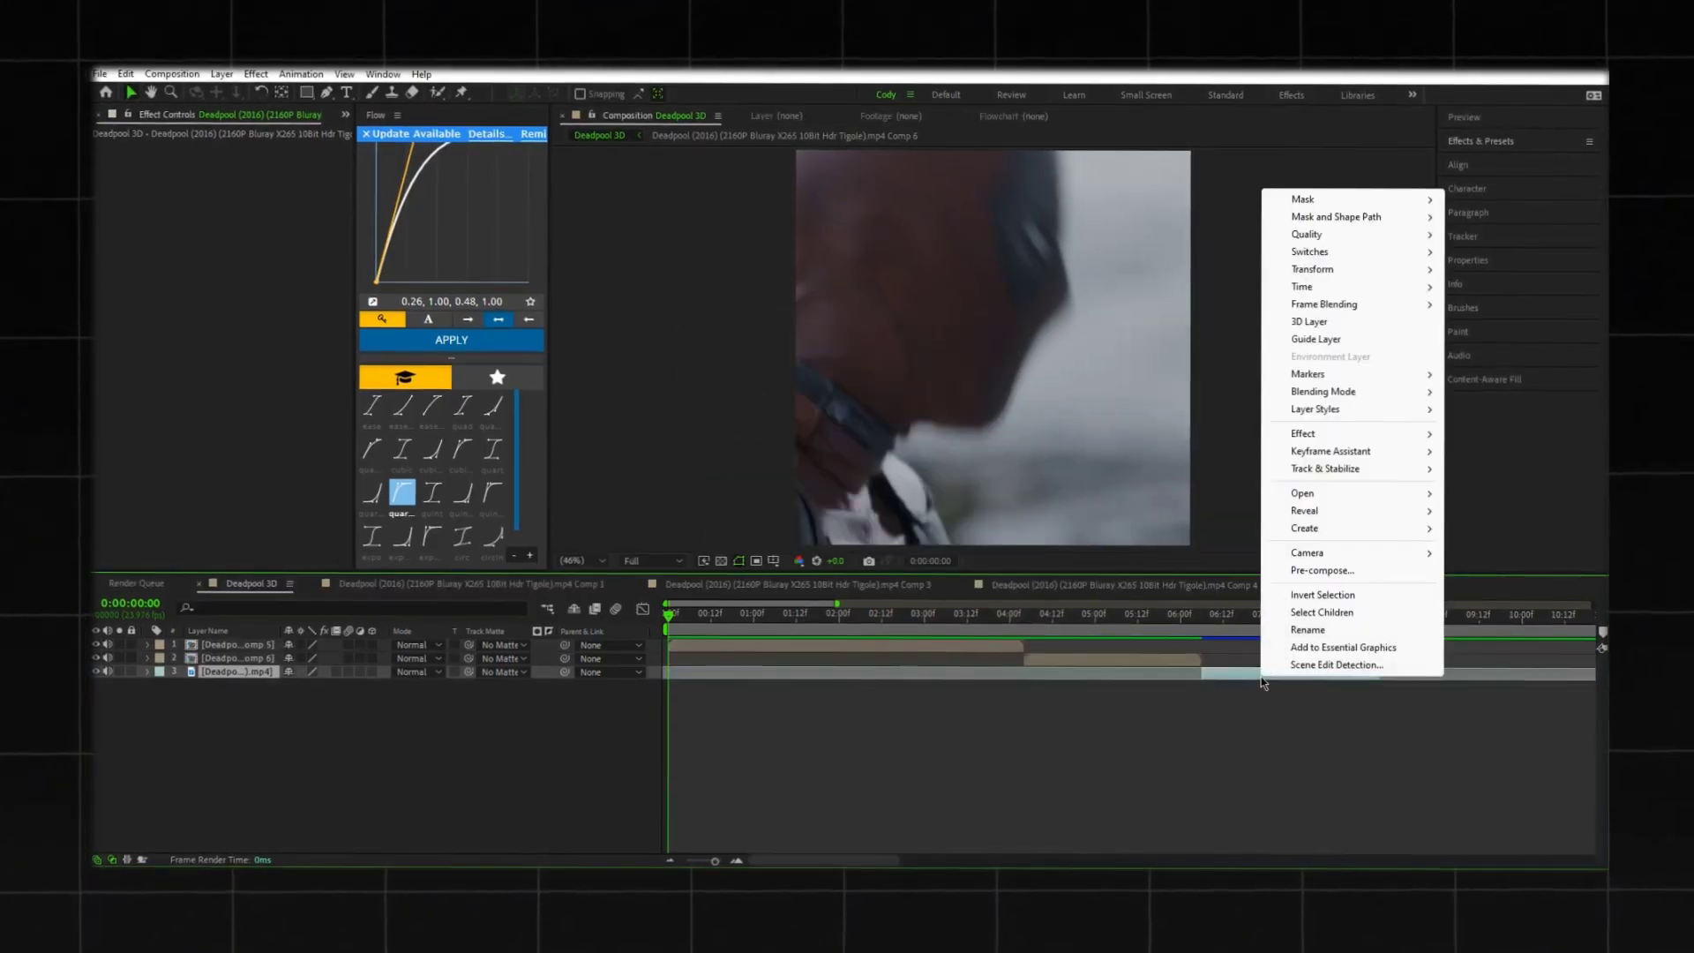
left_click(1322, 570)
left_click(885, 569)
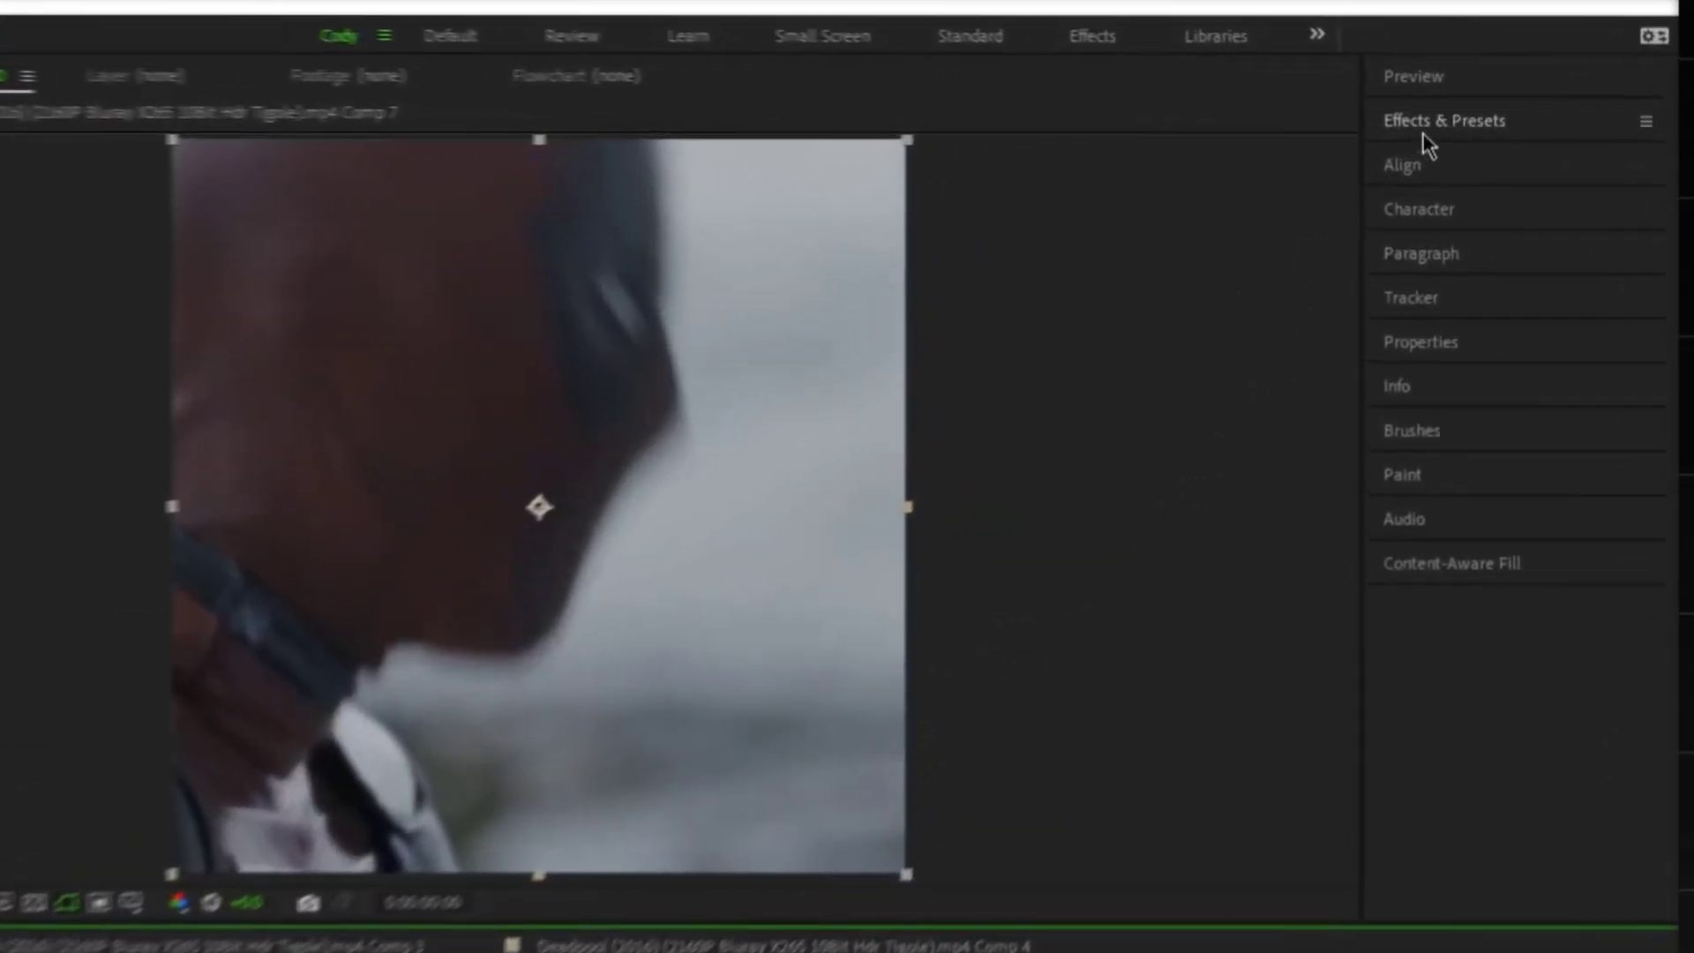
Step: Find the Twixtor effect from RE:Vision Plug-ins and apply it to all three pre-composed clips
left_click(1455, 131)
left_click(1479, 157)
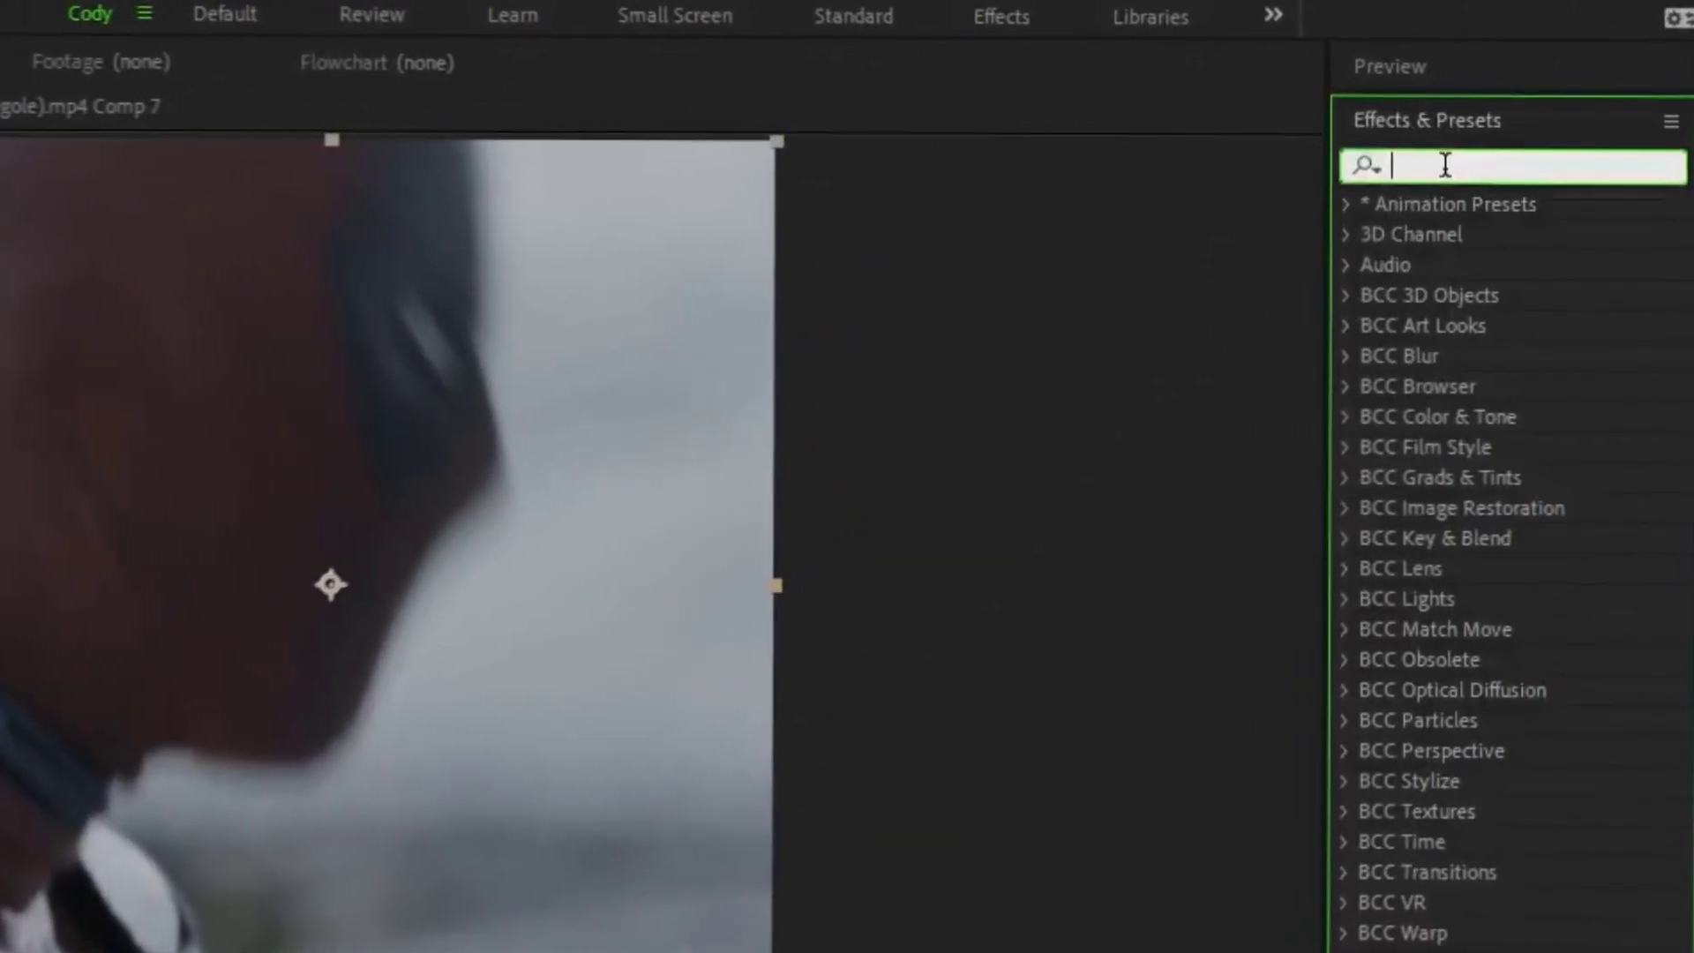
type("twixtor")
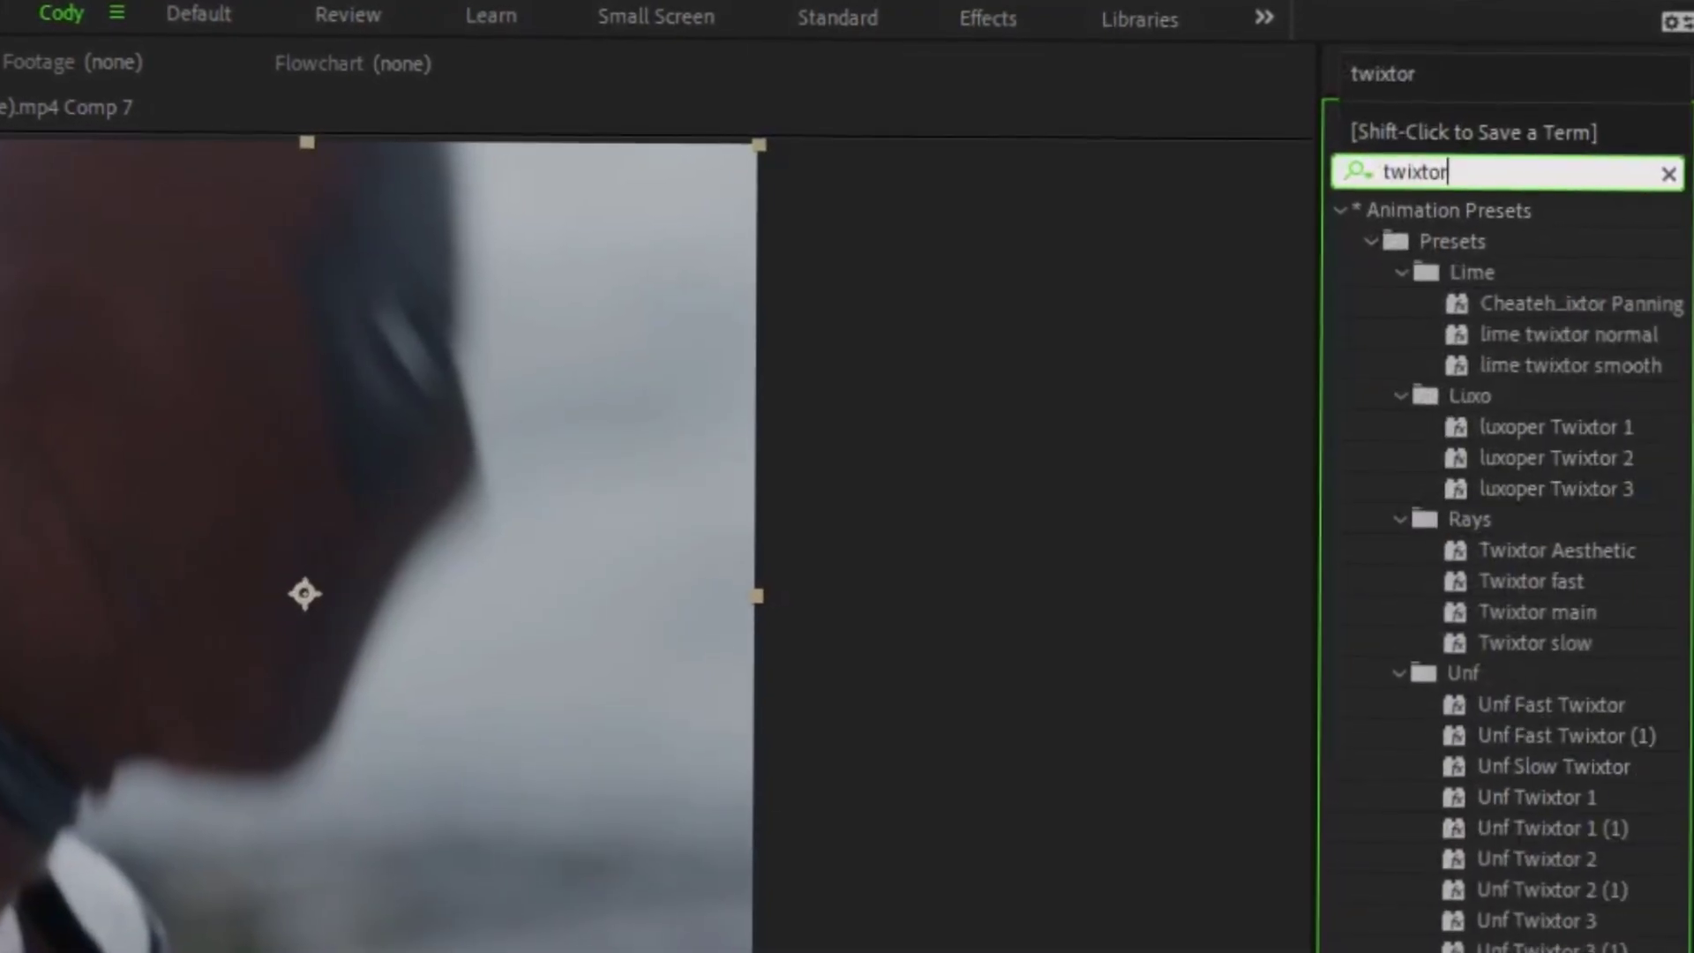
scroll(1512, 415, "down", 8)
left_click_drag(1453, 512, 1423, 525)
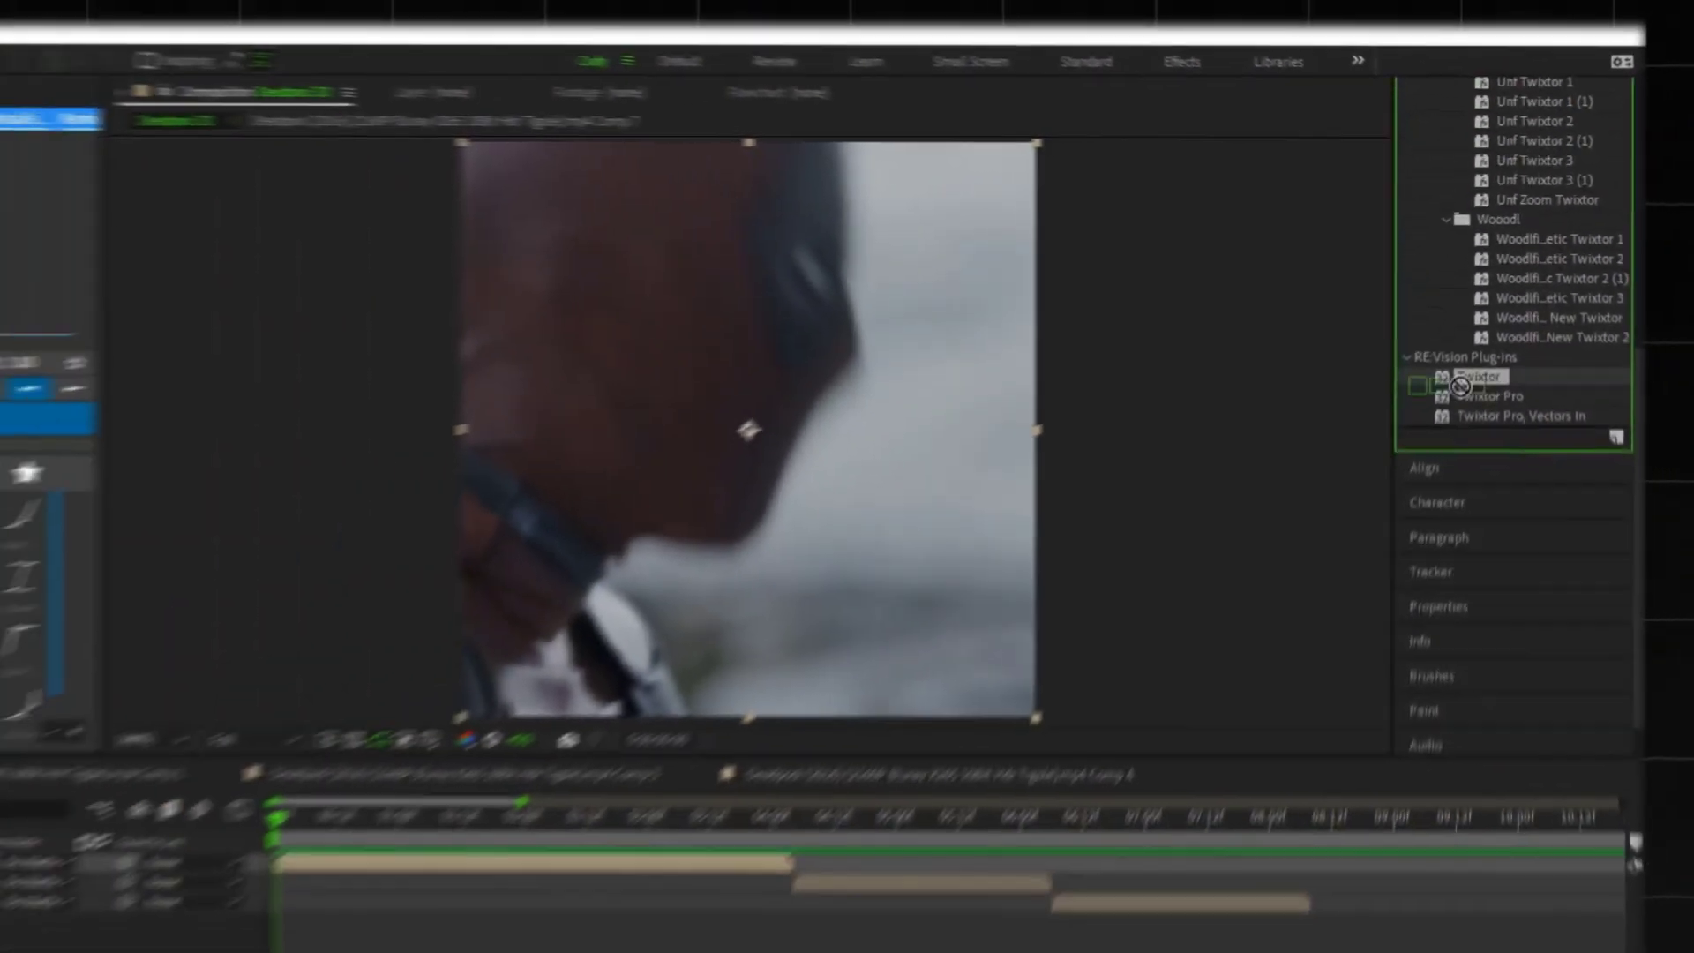
left_click_drag(1460, 386, 494, 869)
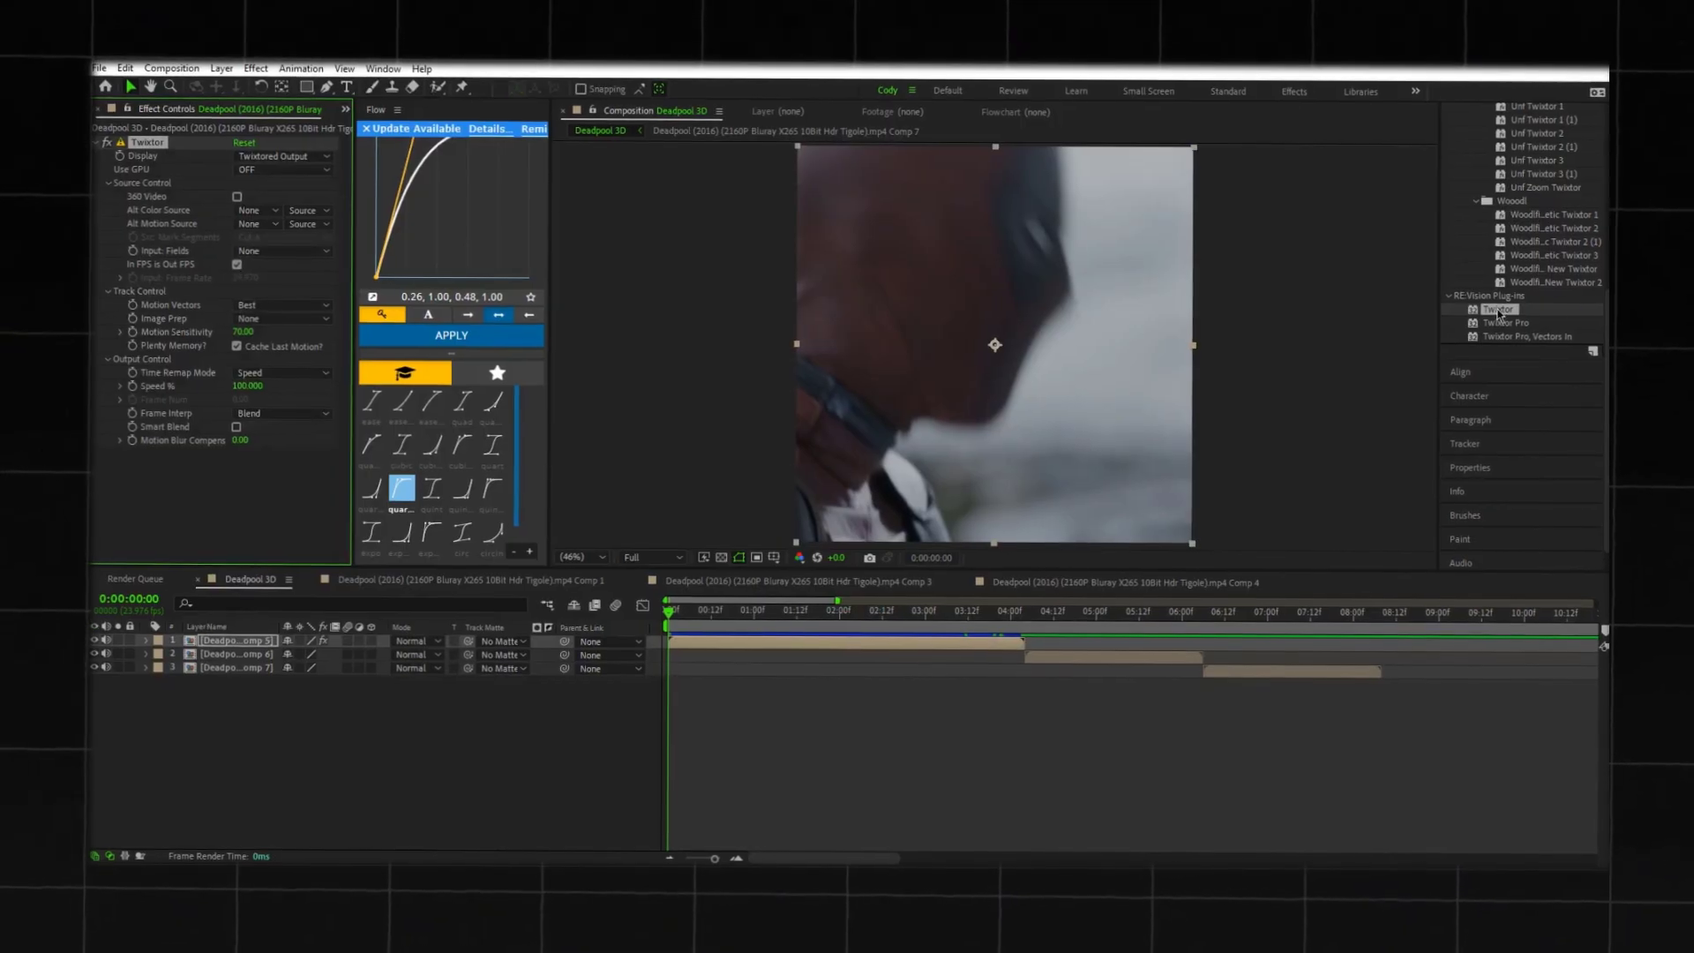
left_click_drag(1497, 315, 1104, 657)
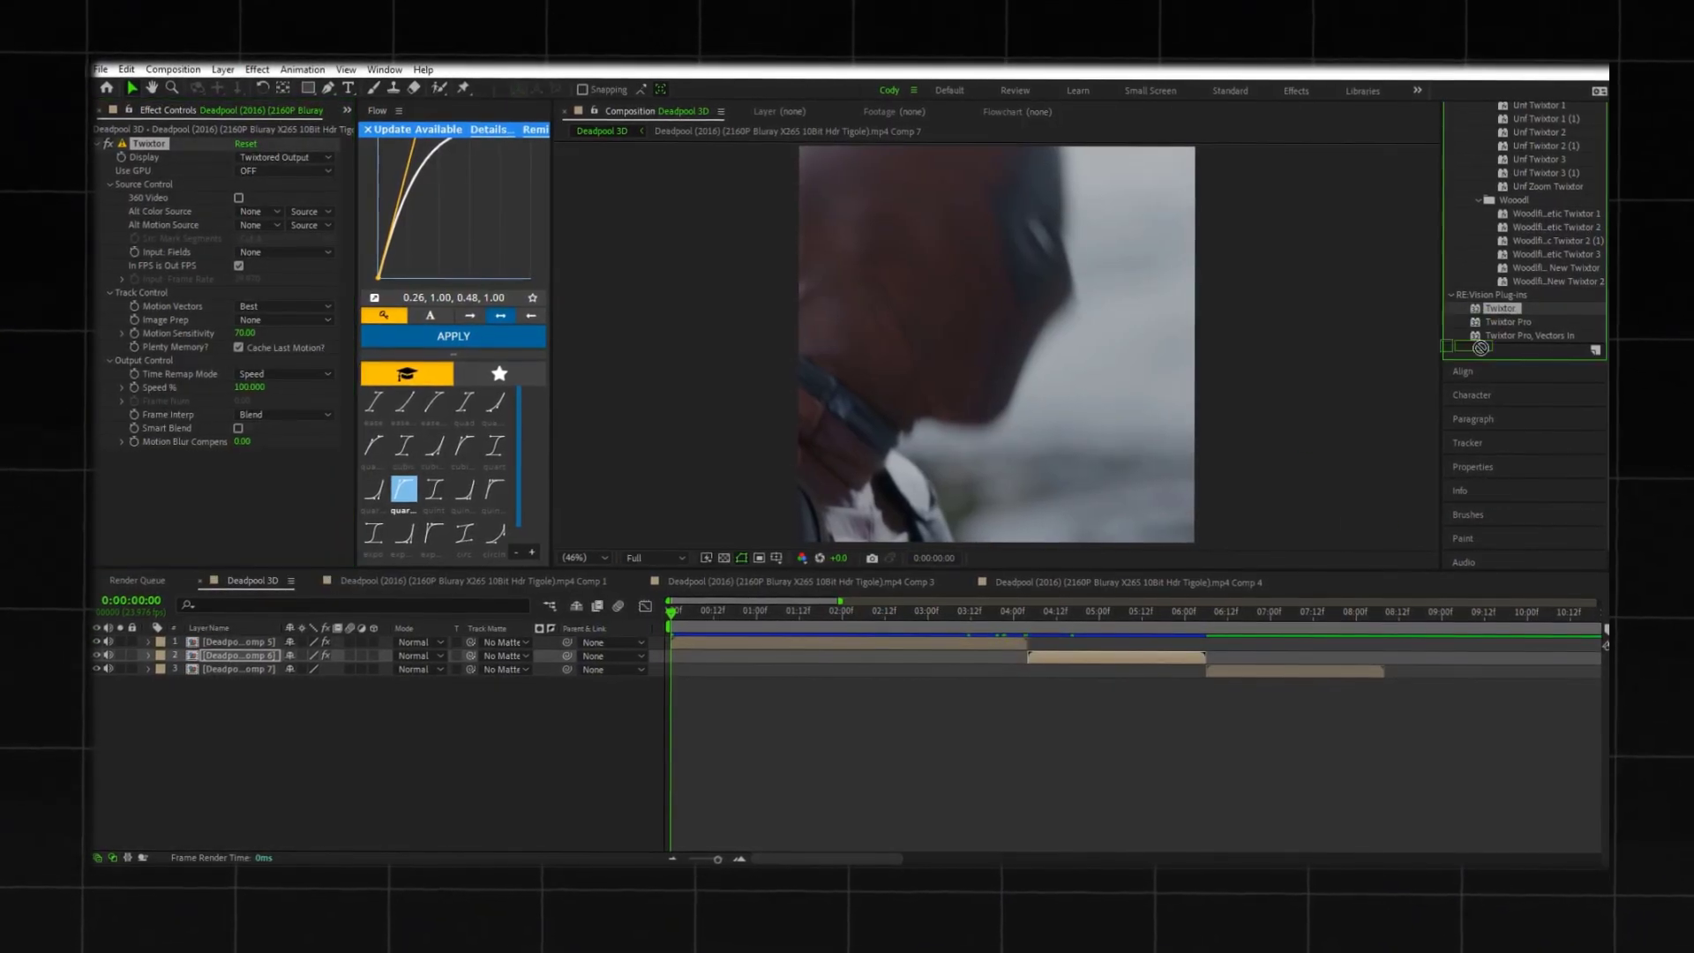
left_click_drag(1480, 347, 1314, 675)
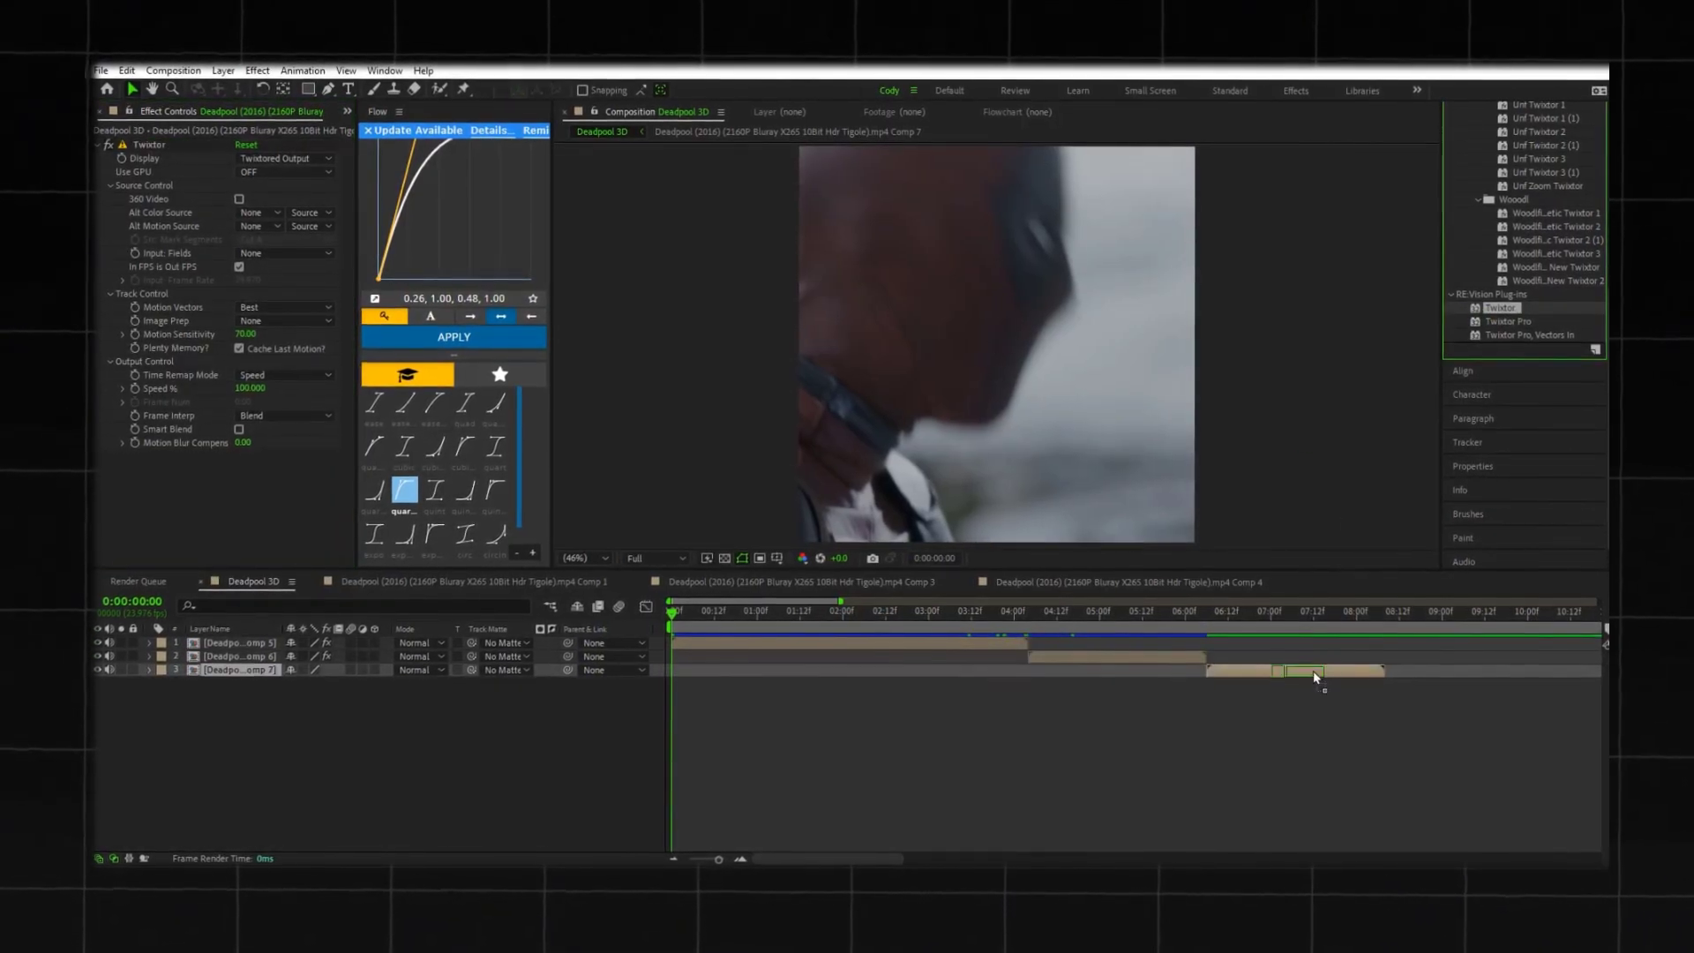
Step: Keyframe the first clip's Twixtor Speed at 100% at 0:00:03:11 and at 30% at 0:00:03:21
left_click(692, 641)
left_click_drag(676, 622, 967, 640)
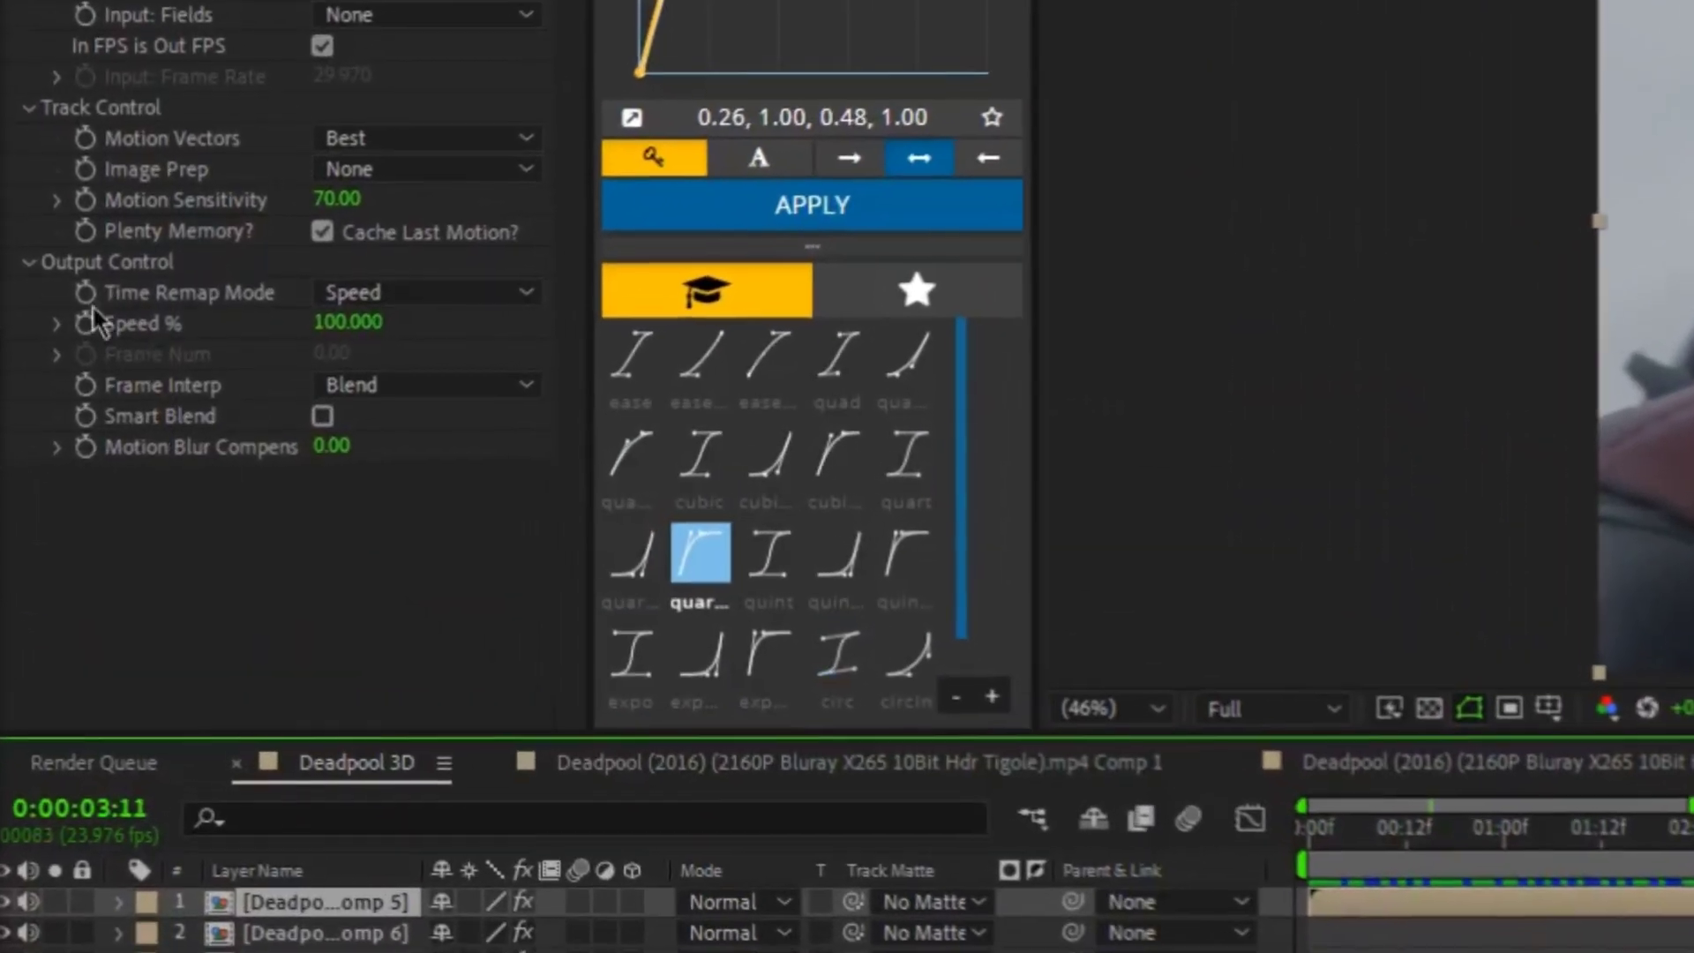
left_click(85, 323)
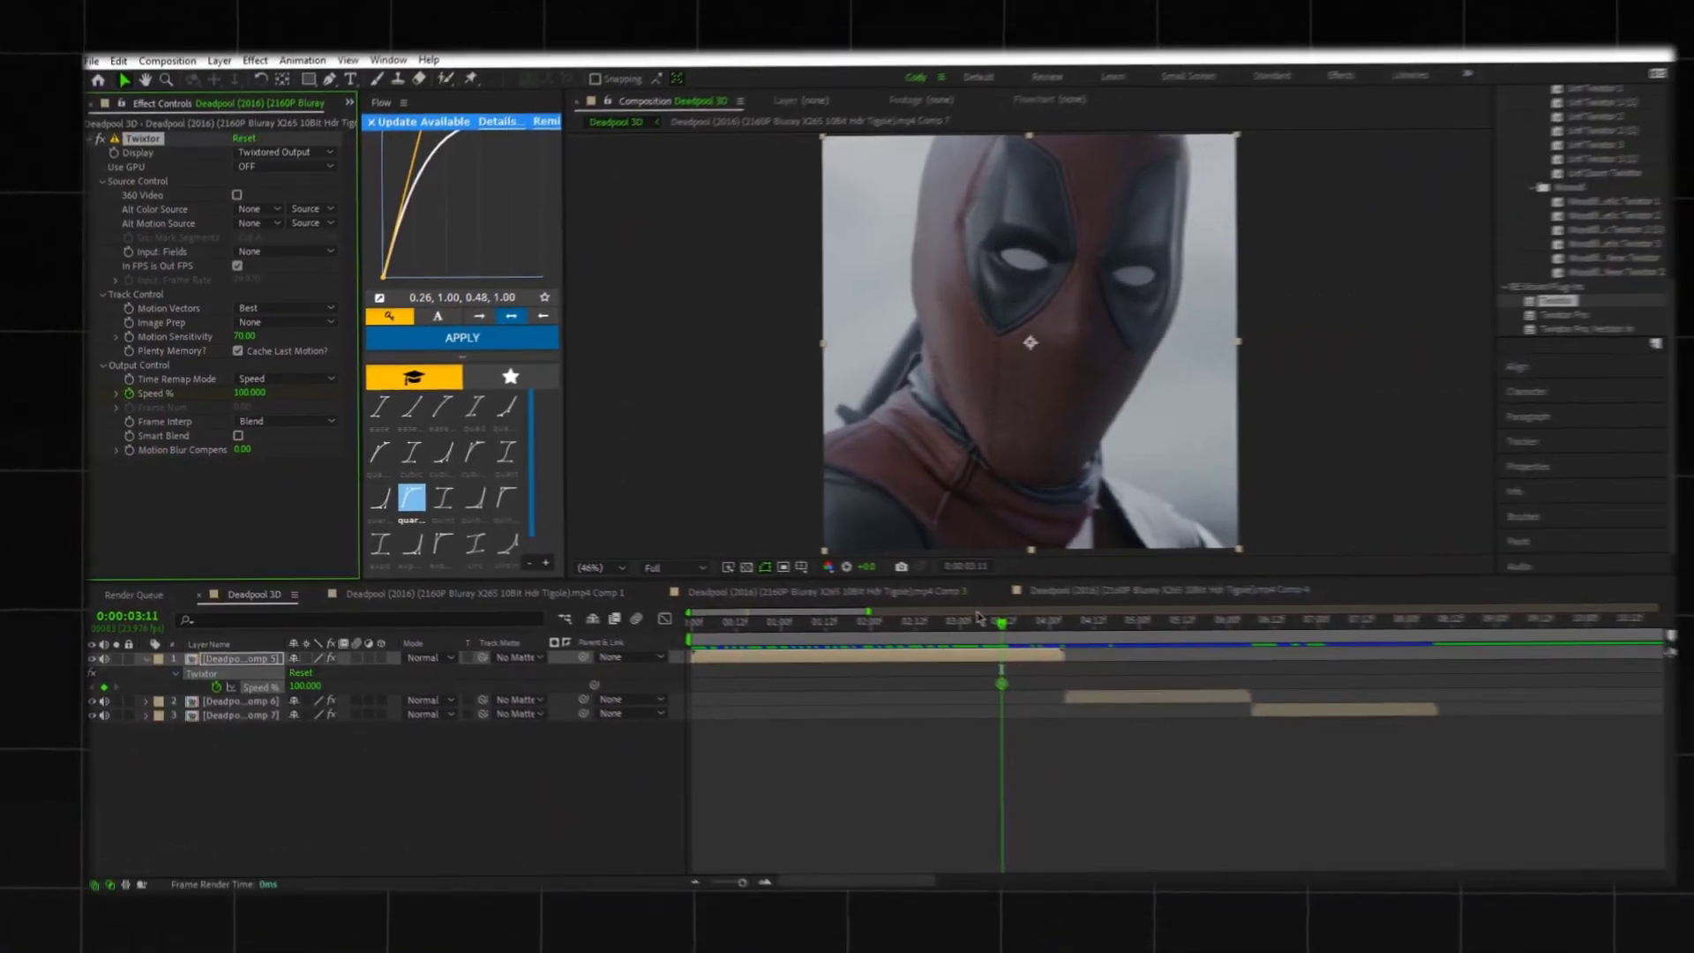
key("shift+Page_Down")
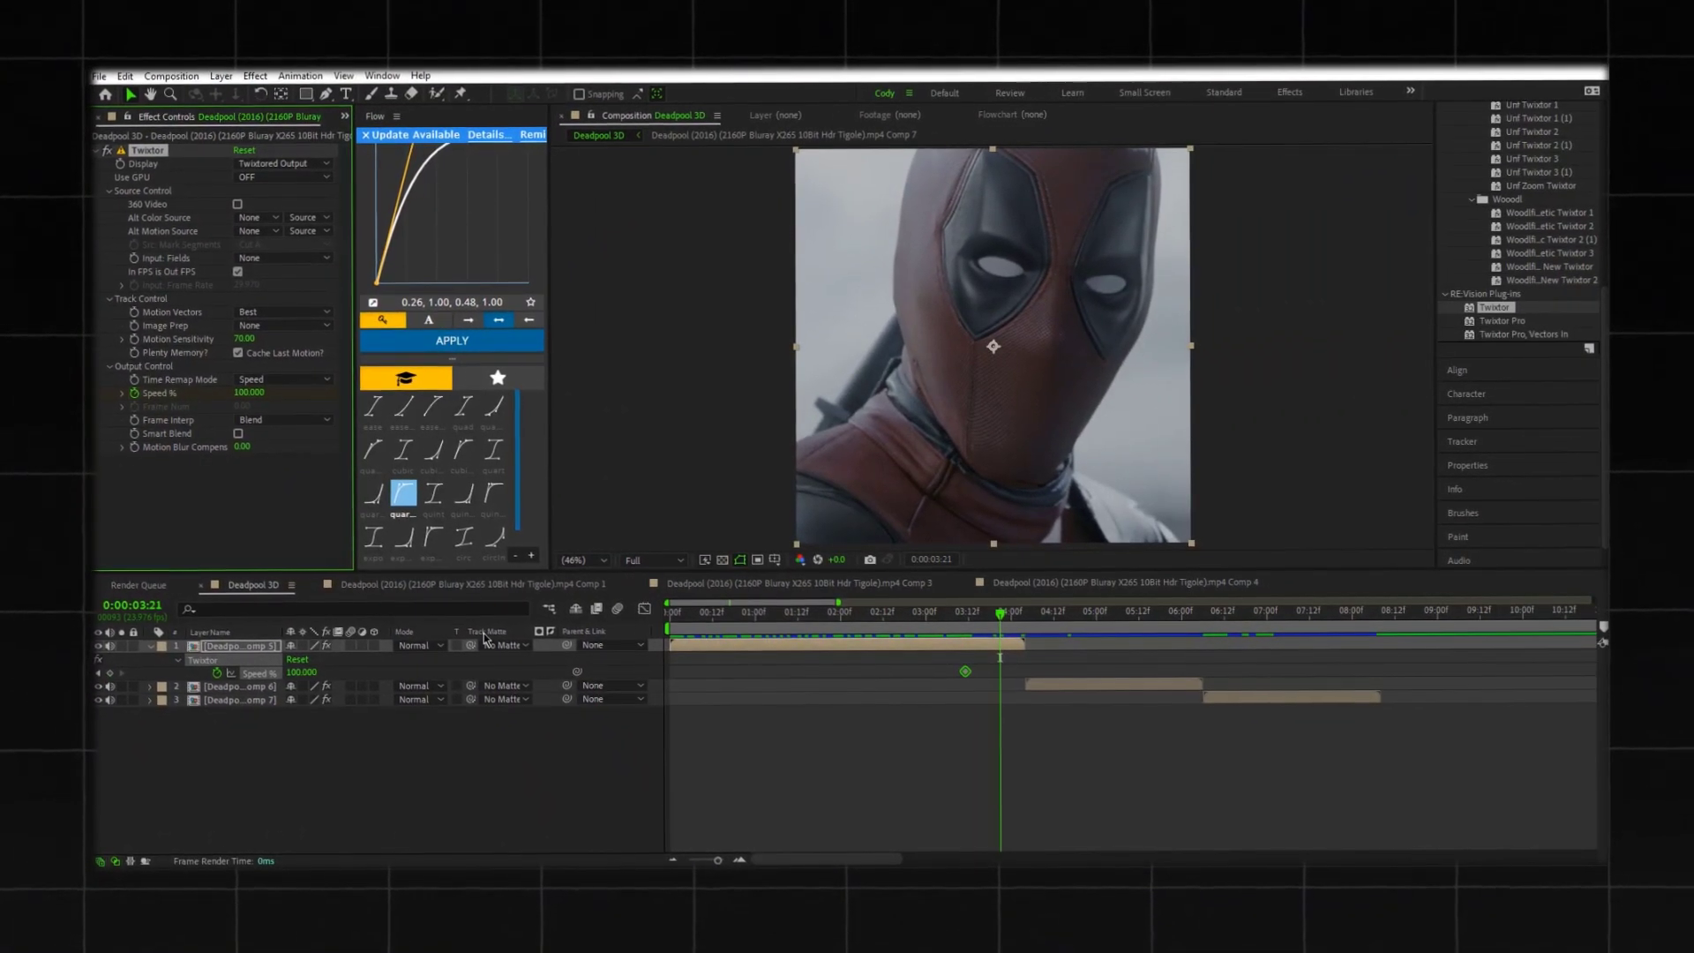
left_click(302, 670)
type("30")
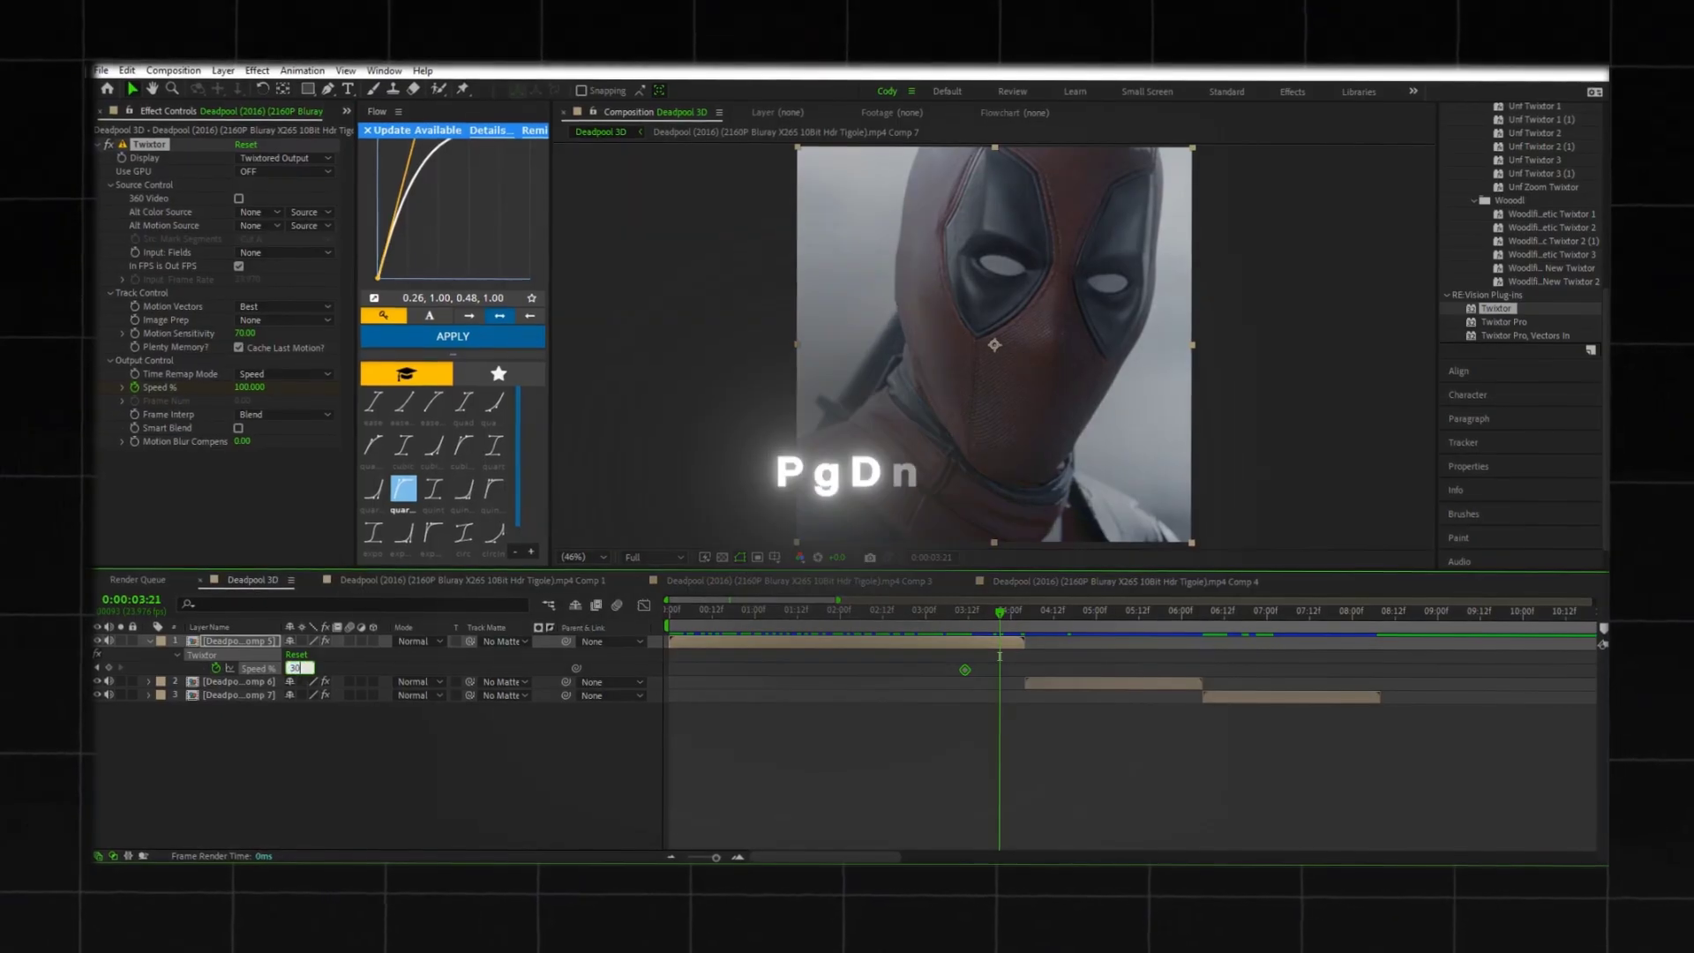
key("Return")
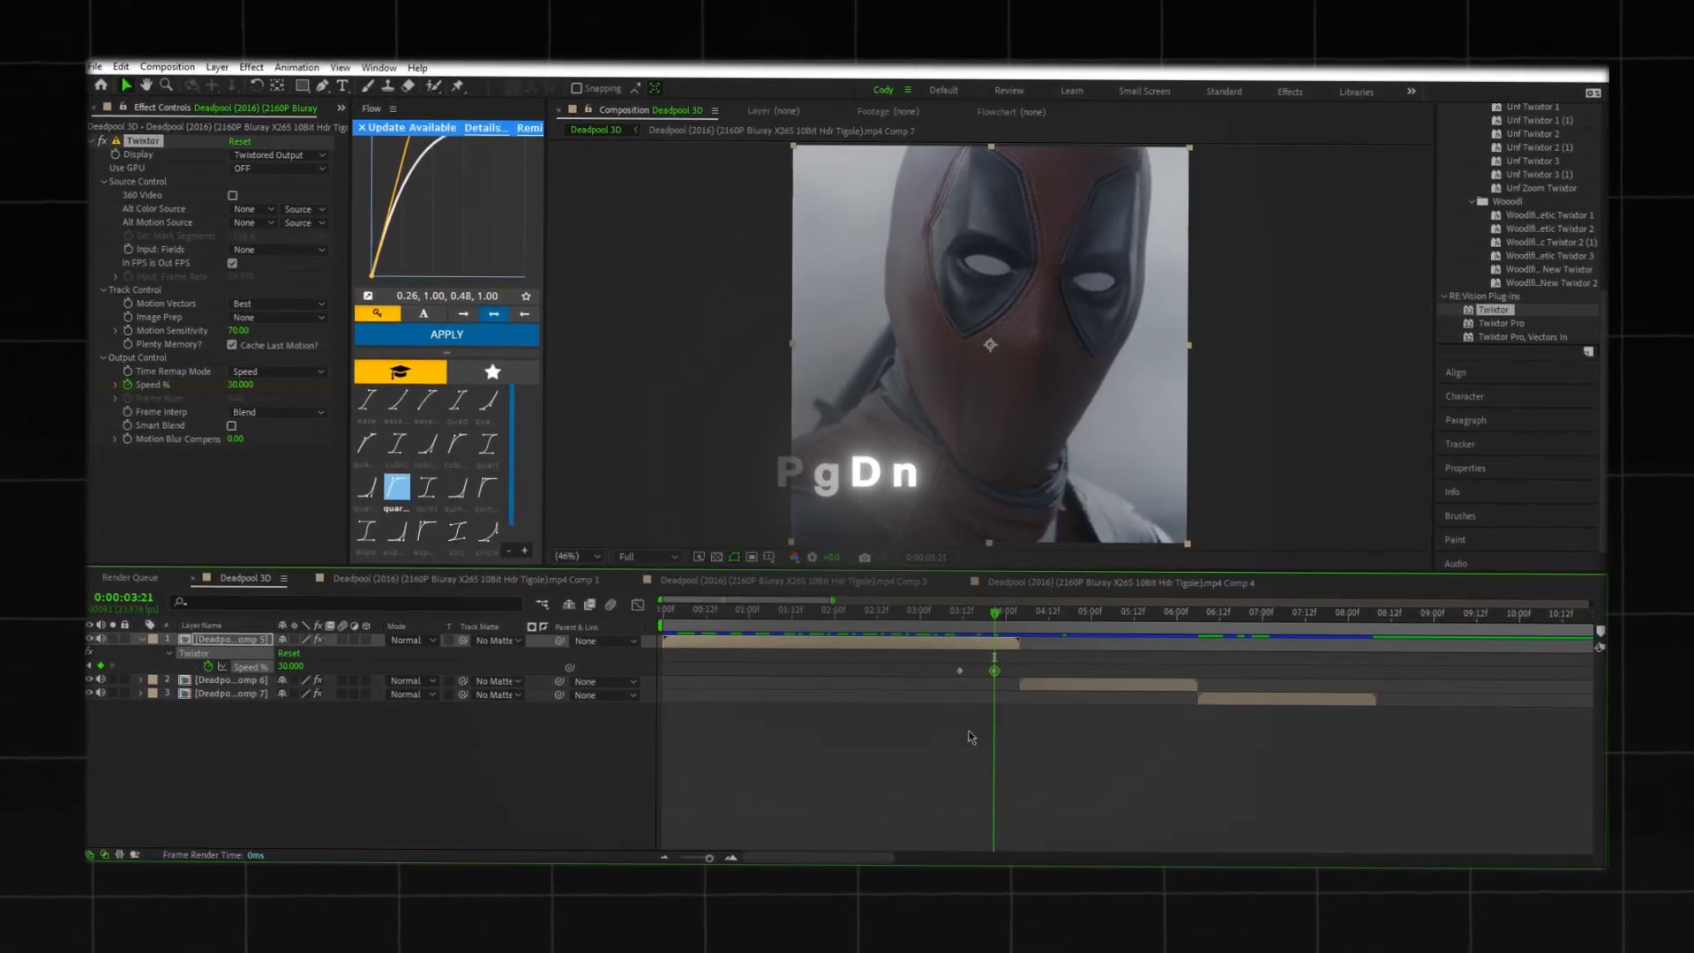
Step: Move the second clip to start at 0:00:03:16, 12 frames before the first clip ends
left_click(1010, 612)
left_click_drag(1011, 618, 1022, 620)
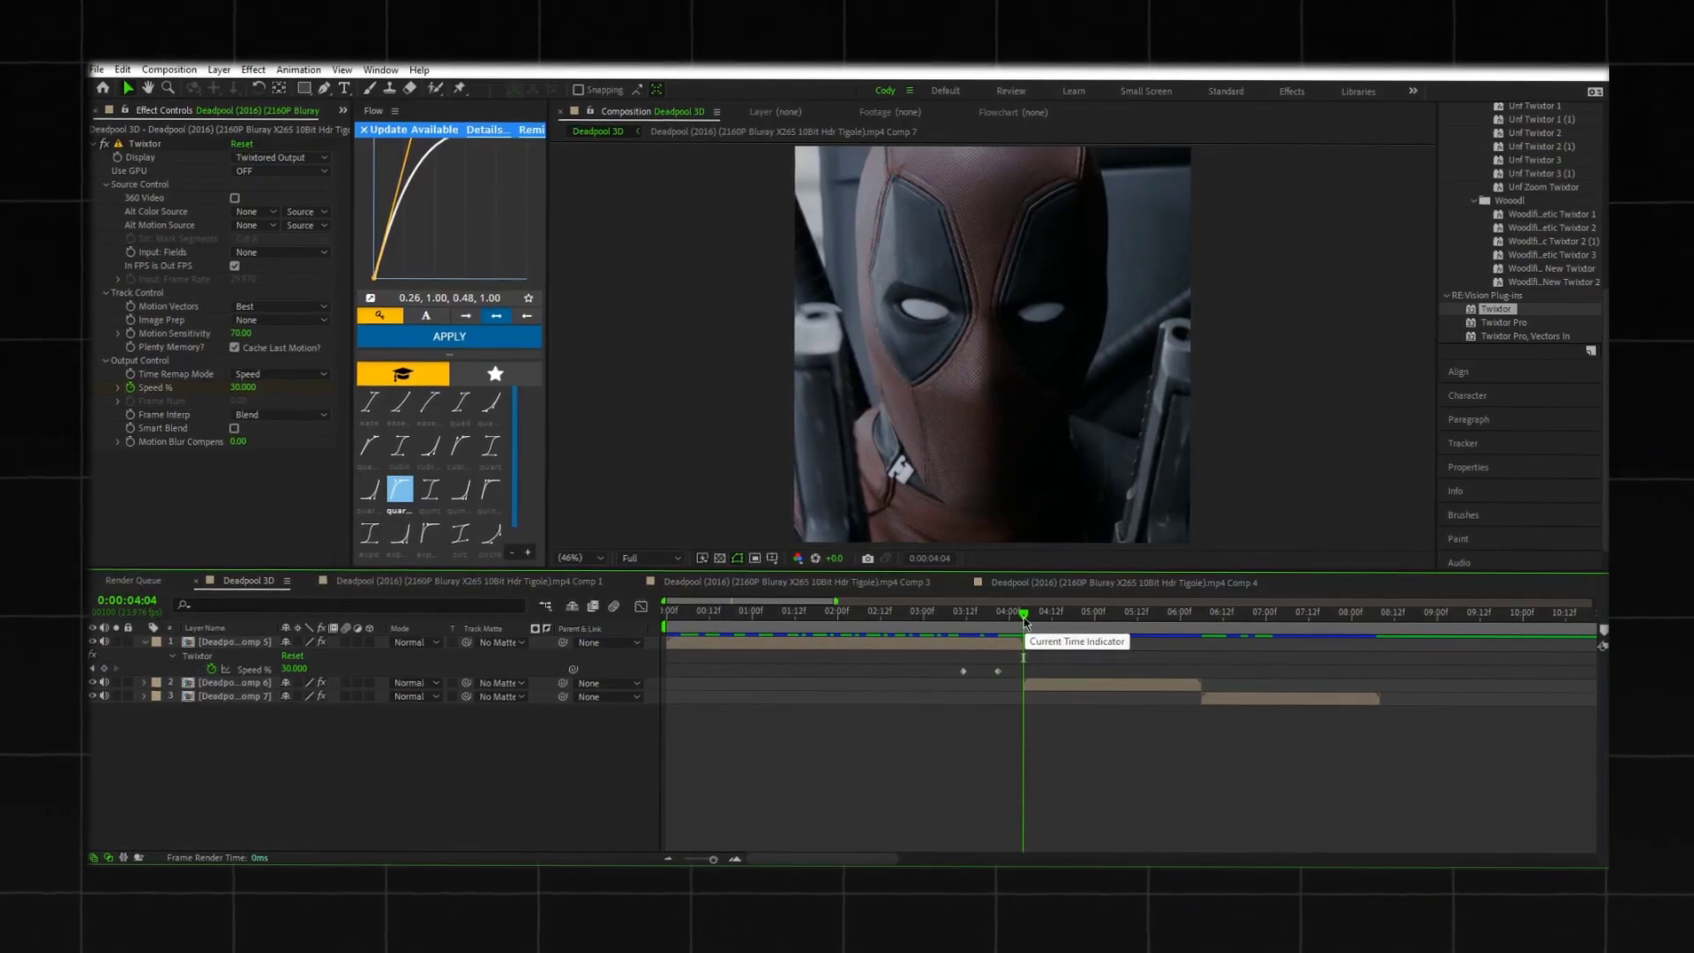
key("shift+Page_Down")
key("shift+Page_Up")
key("shift+Page_Up")
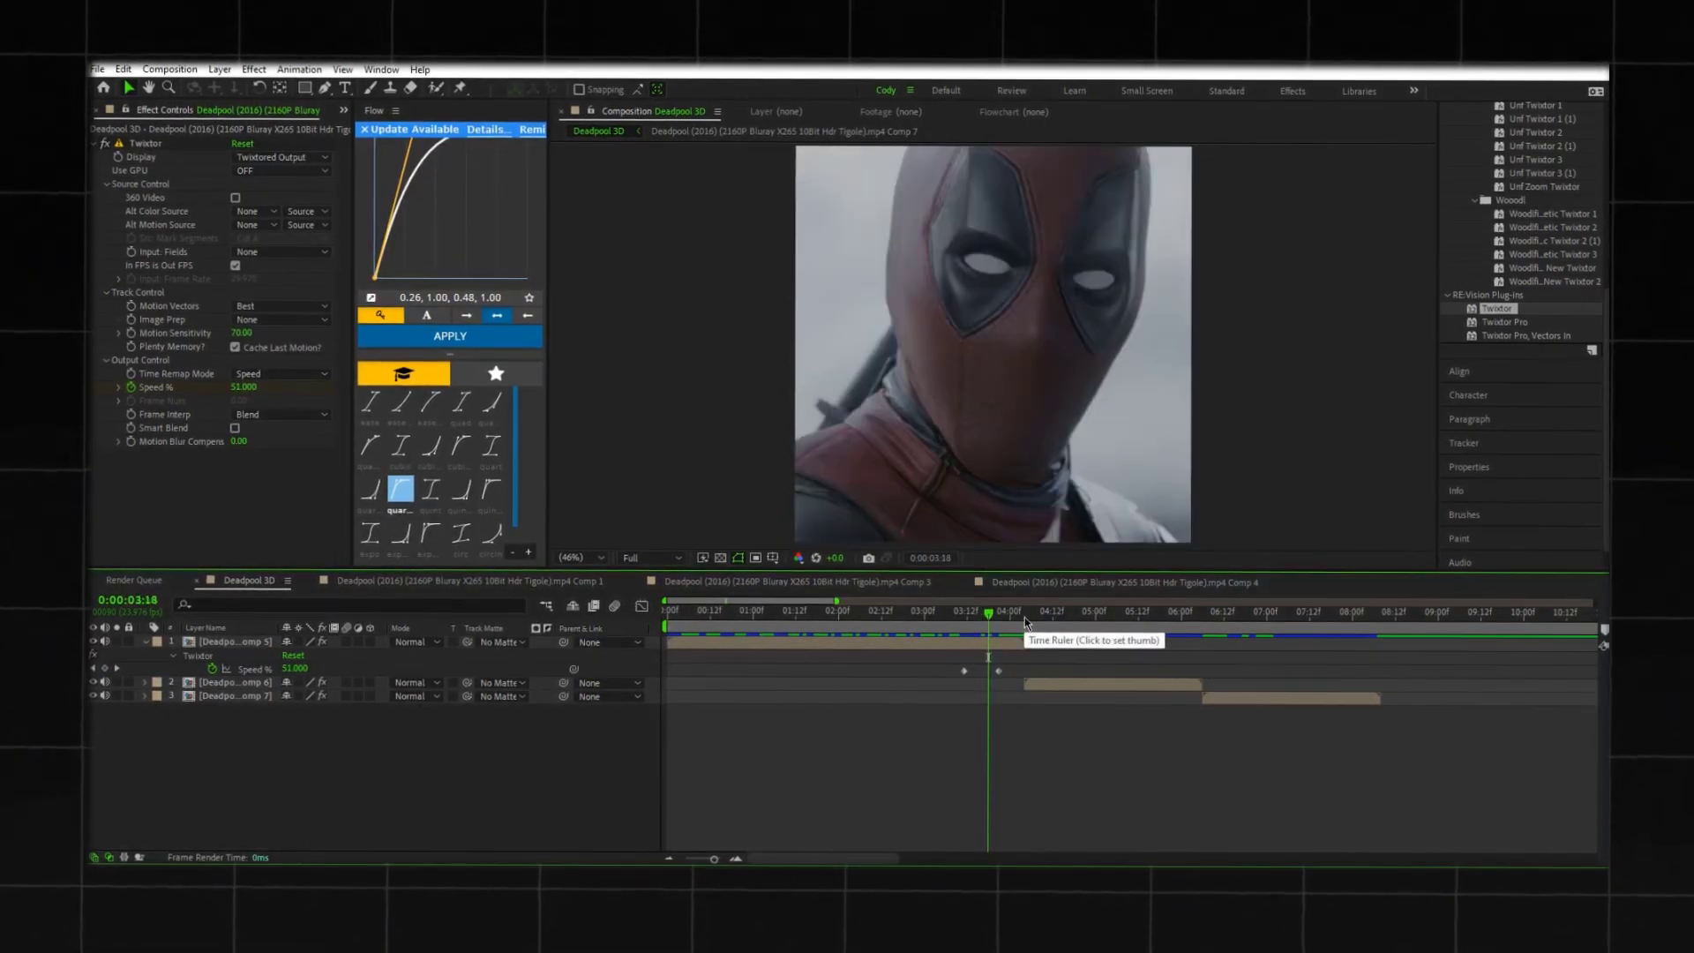
key("Page_Up")
key("Page_Up")
left_click_drag(1040, 687, 1021, 692)
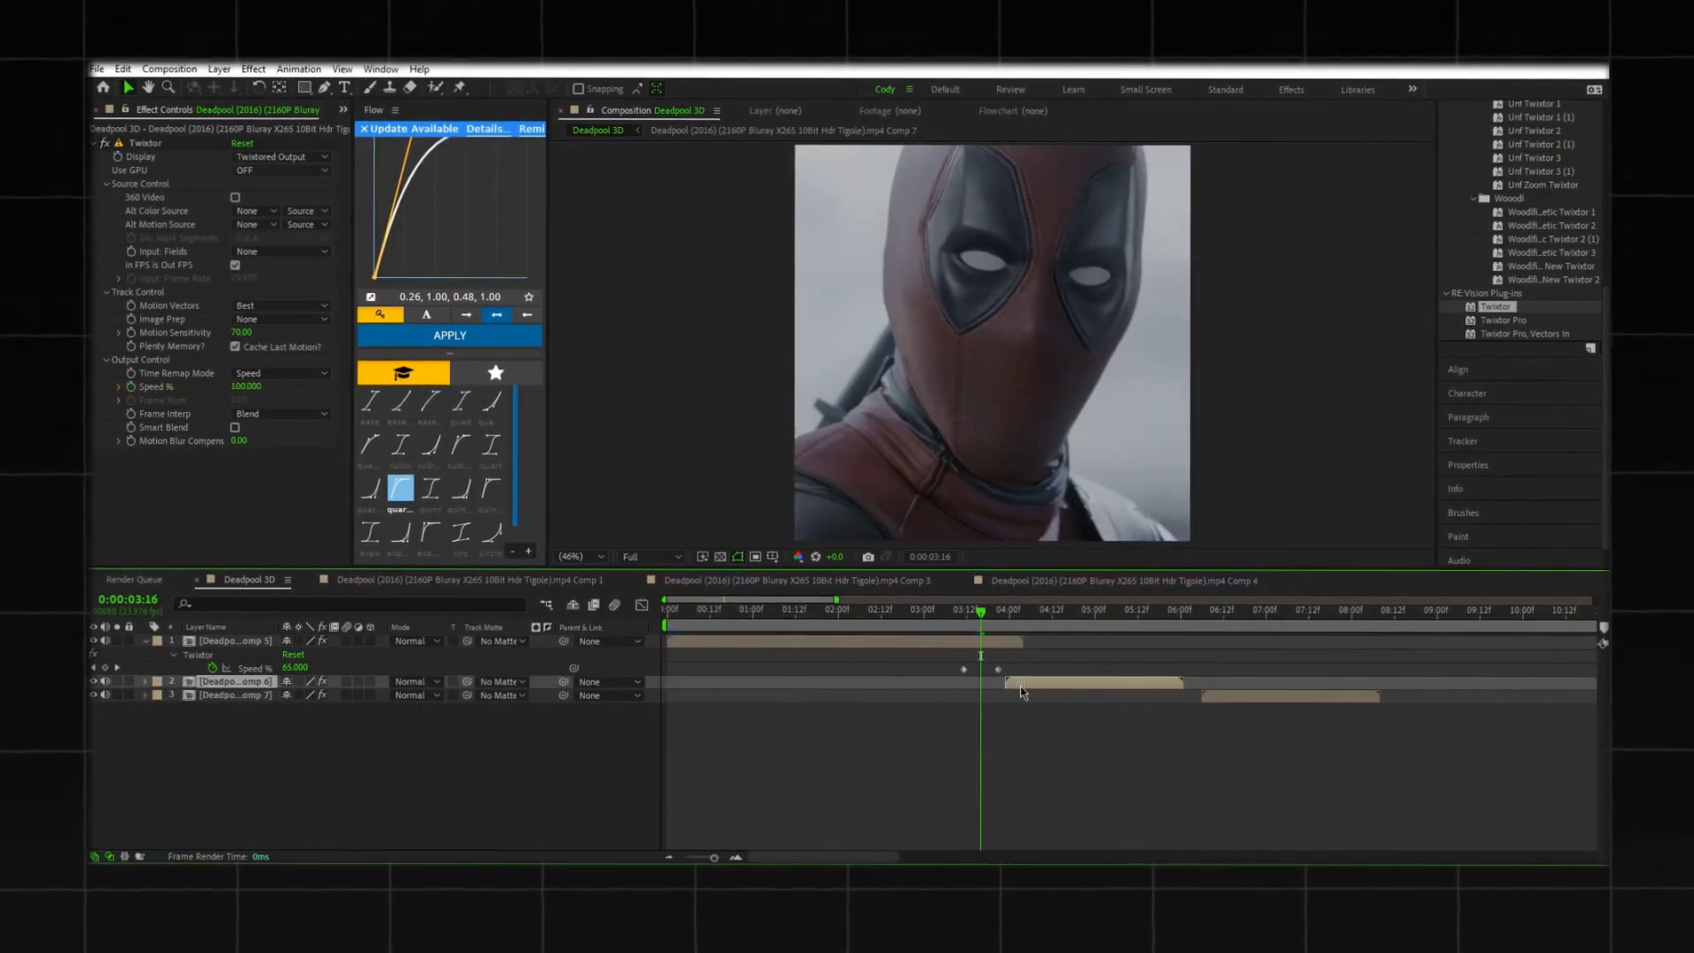
Step: Keyframe the second clip's Twixtor Speed at 10% at 0:00:04:04 and reveal its keyframes in the timeline
left_click_drag(980, 617, 1023, 614)
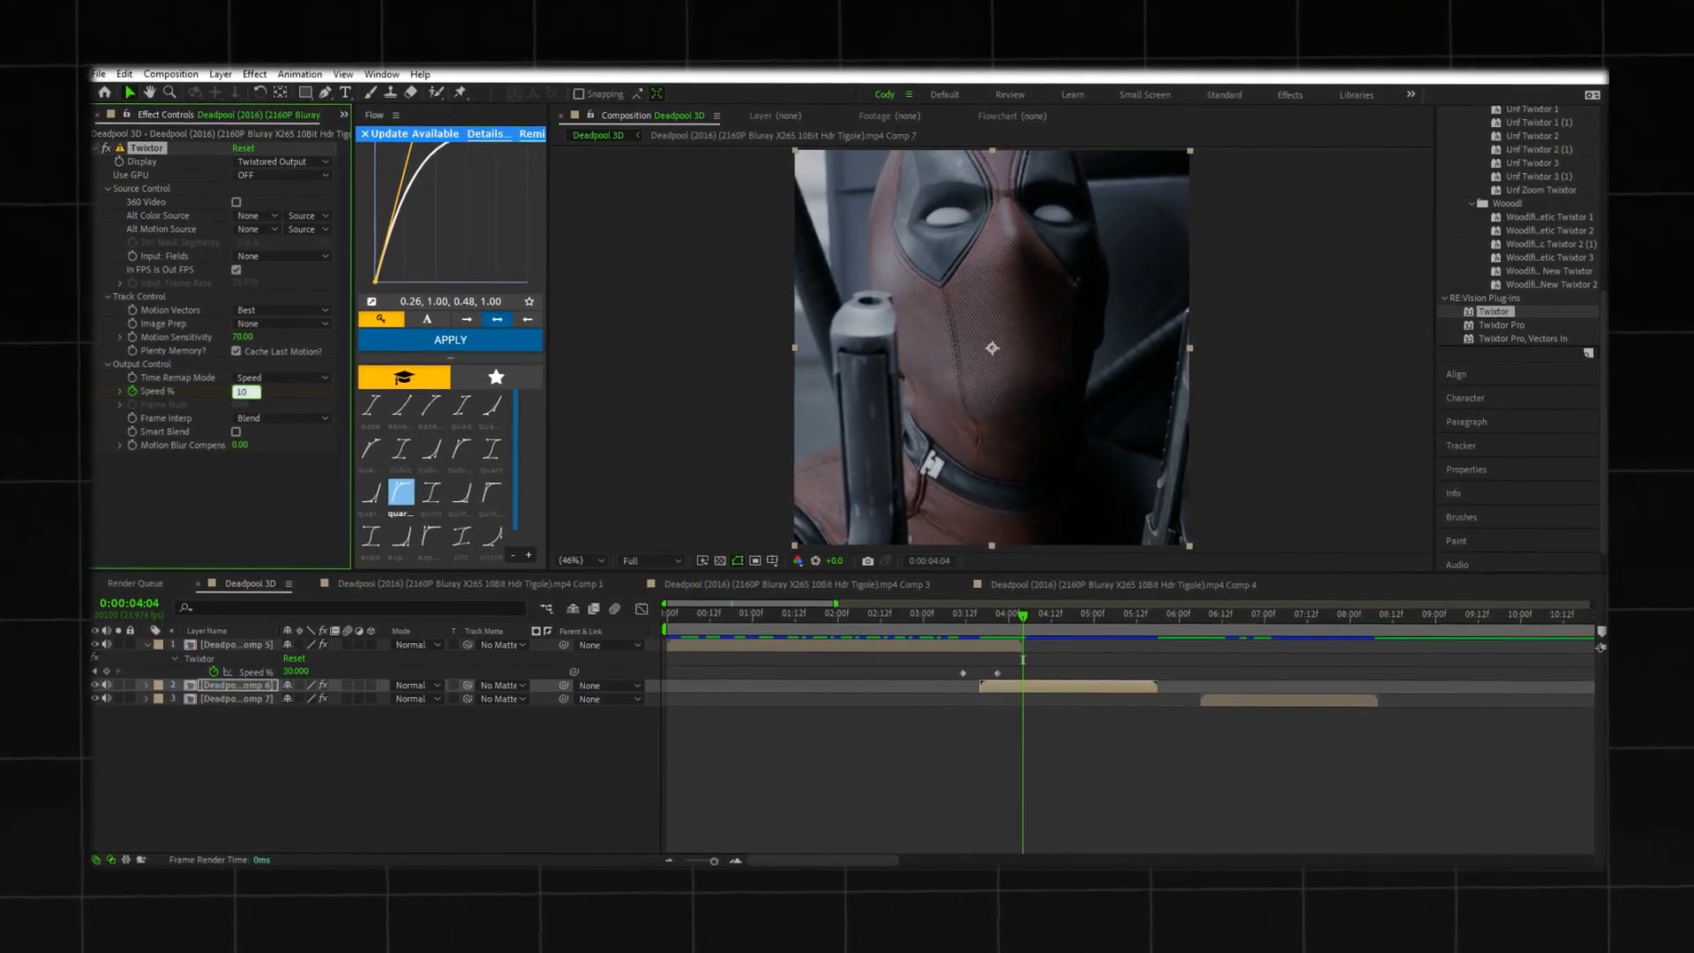
key("Return")
key("u")
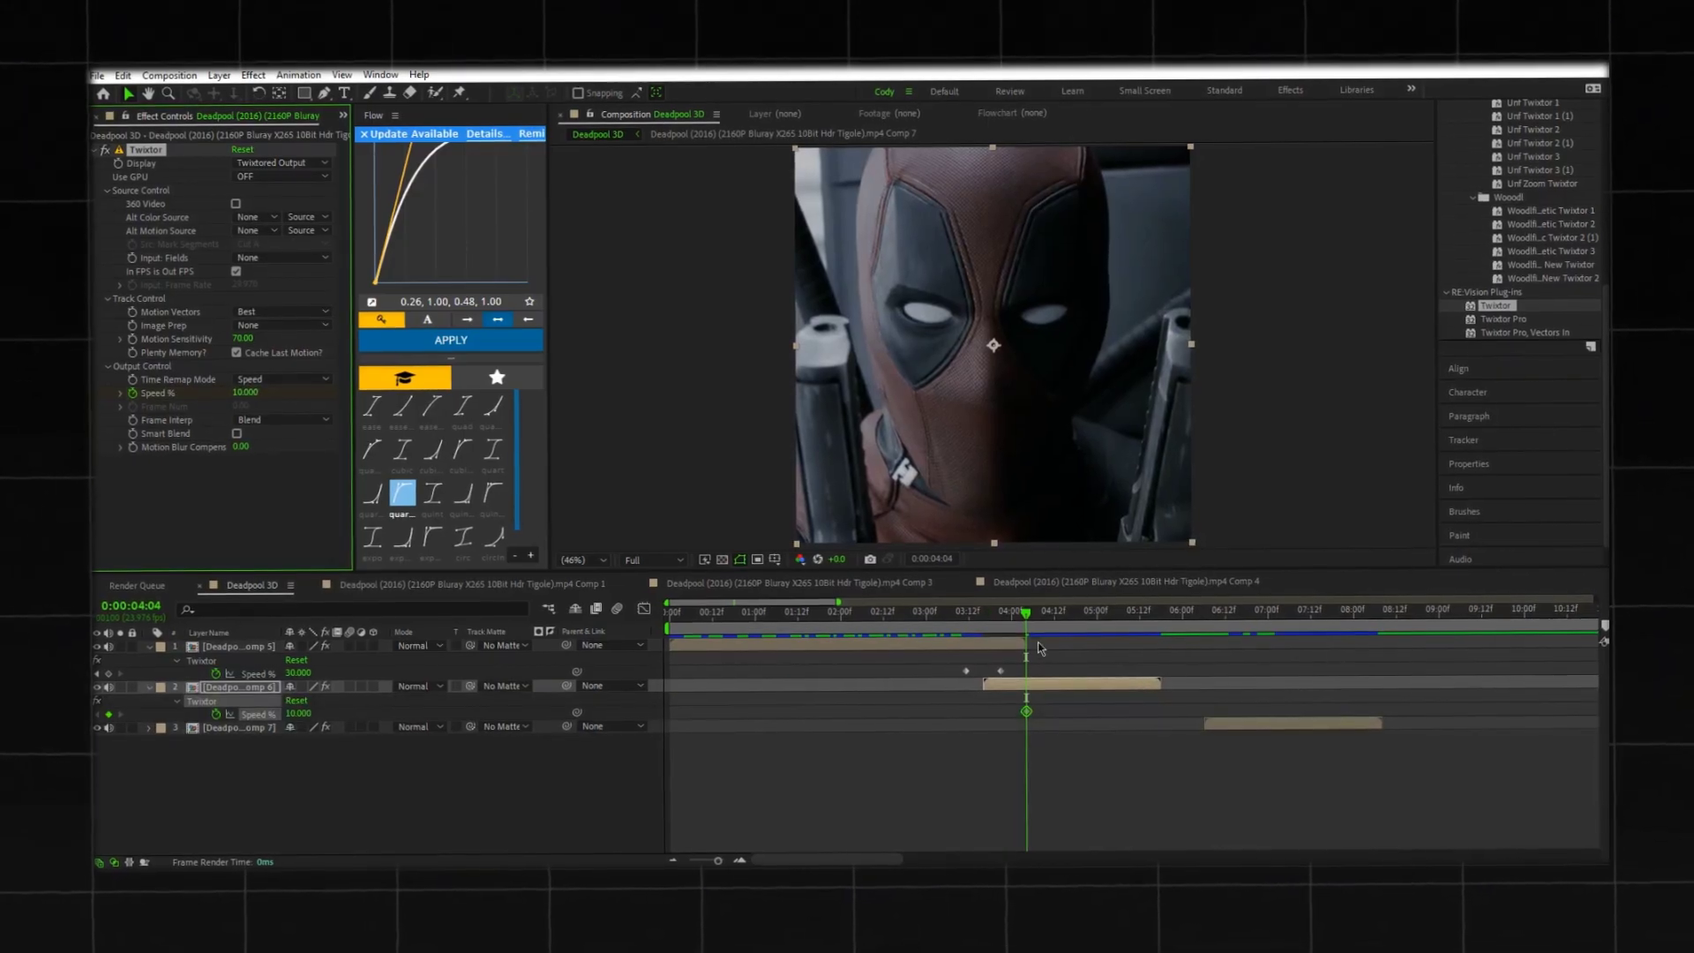
Step: Move the third clip to start at 0:00:05:06, overlapping the end of the second clip by 12 frames
left_click_drag(1029, 612, 1165, 642)
key("shift+Page_Up")
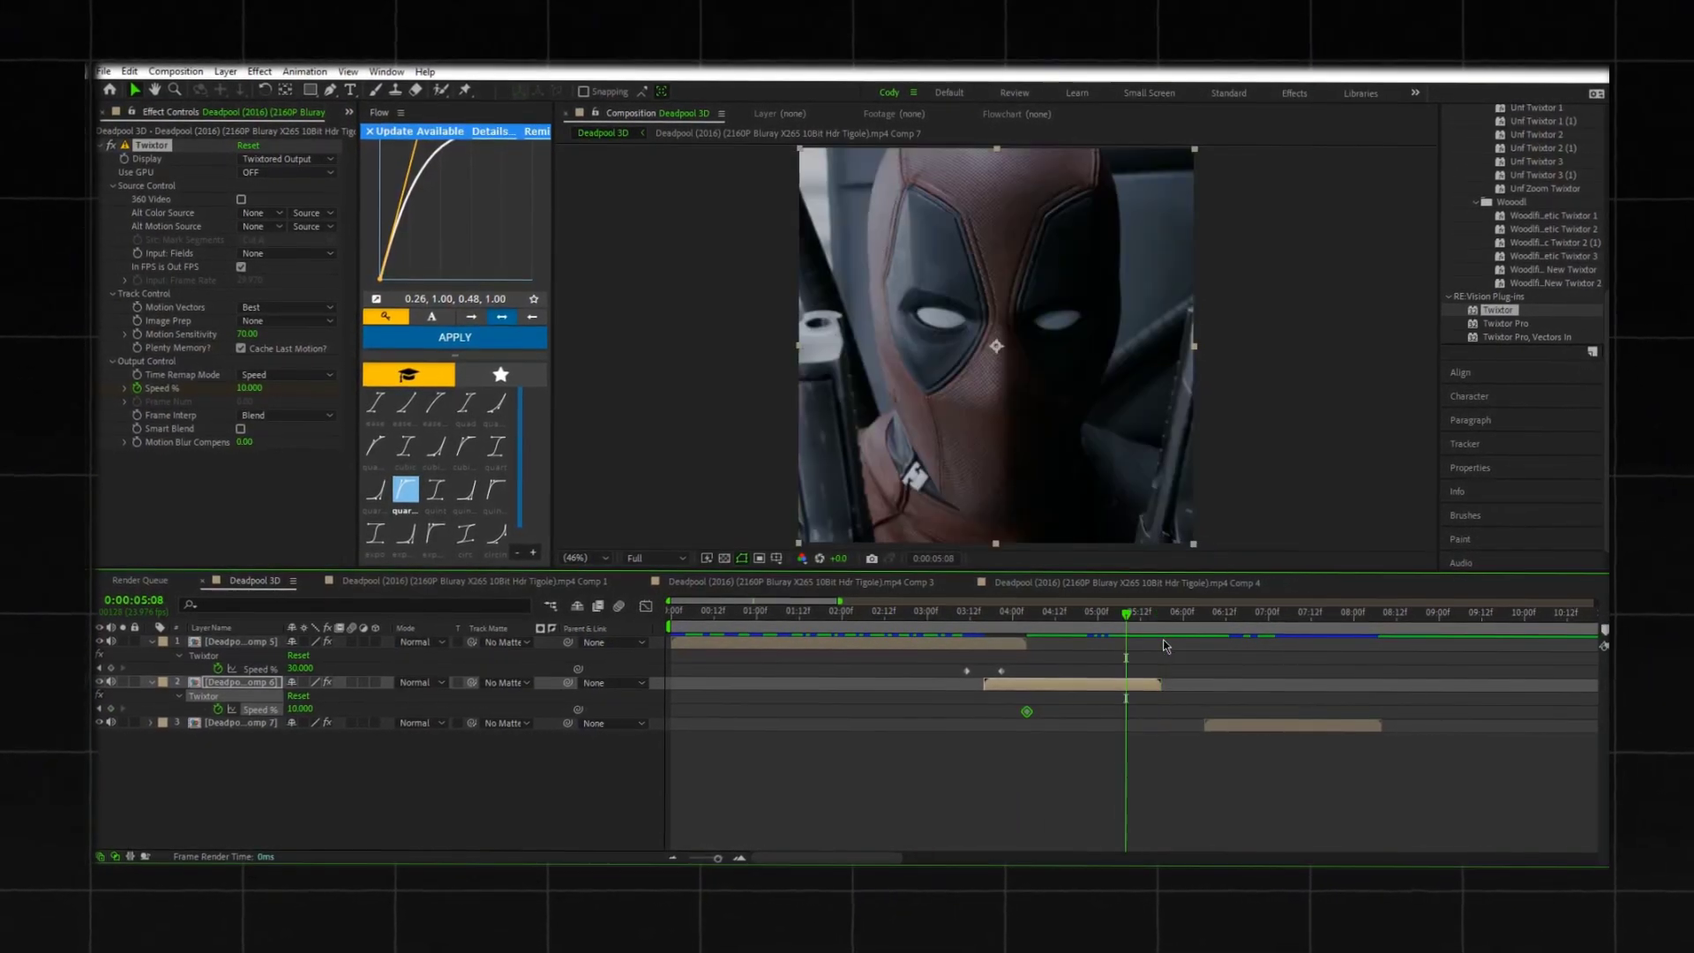
left_click_drag(1231, 725, 1158, 731)
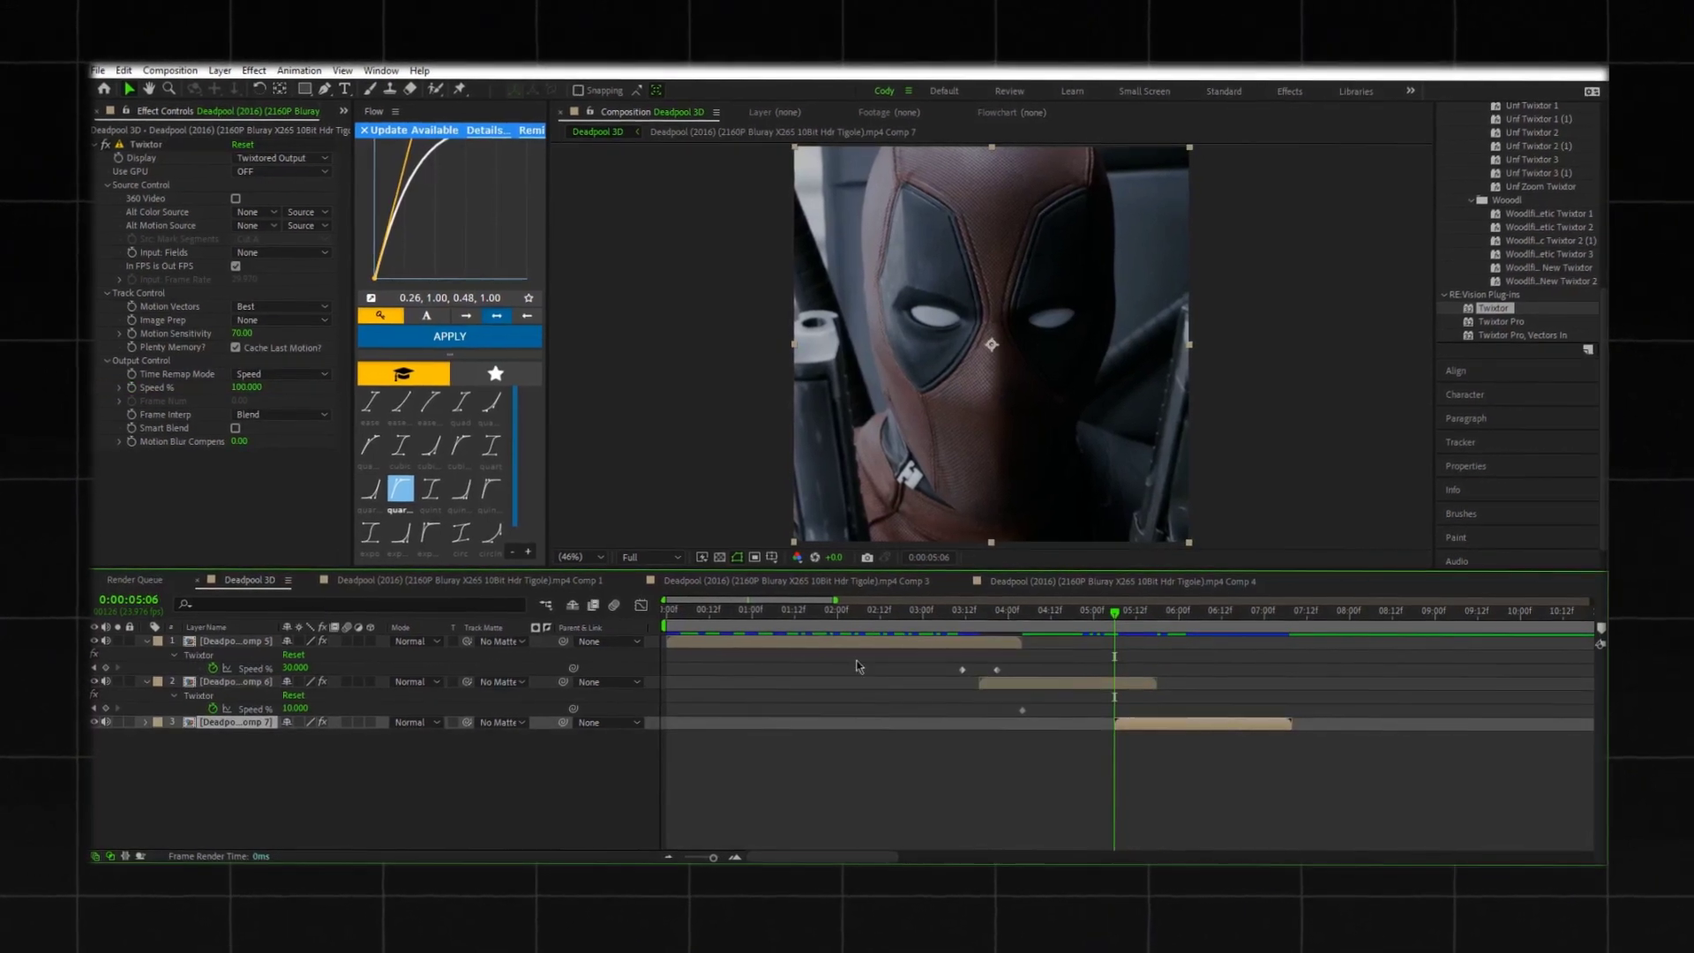
Step: Set the third clip's Twixtor Speed to 10% at 0:00:05:18, where the second clip ends
left_click(1155, 620)
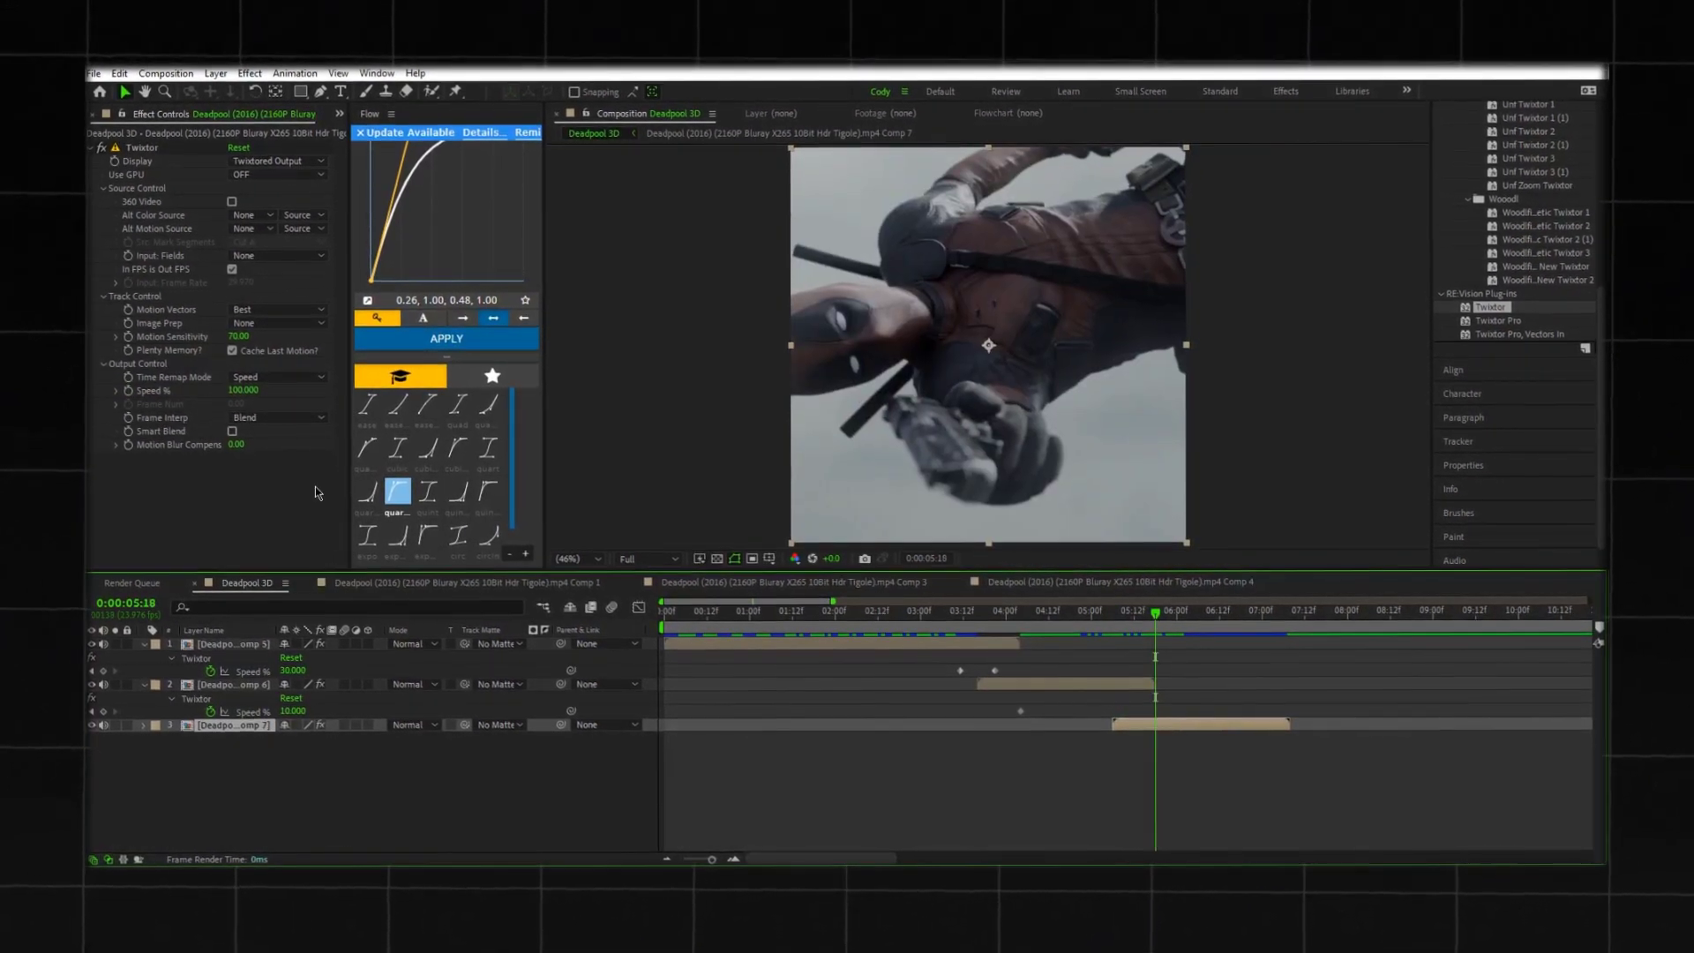
key("Return")
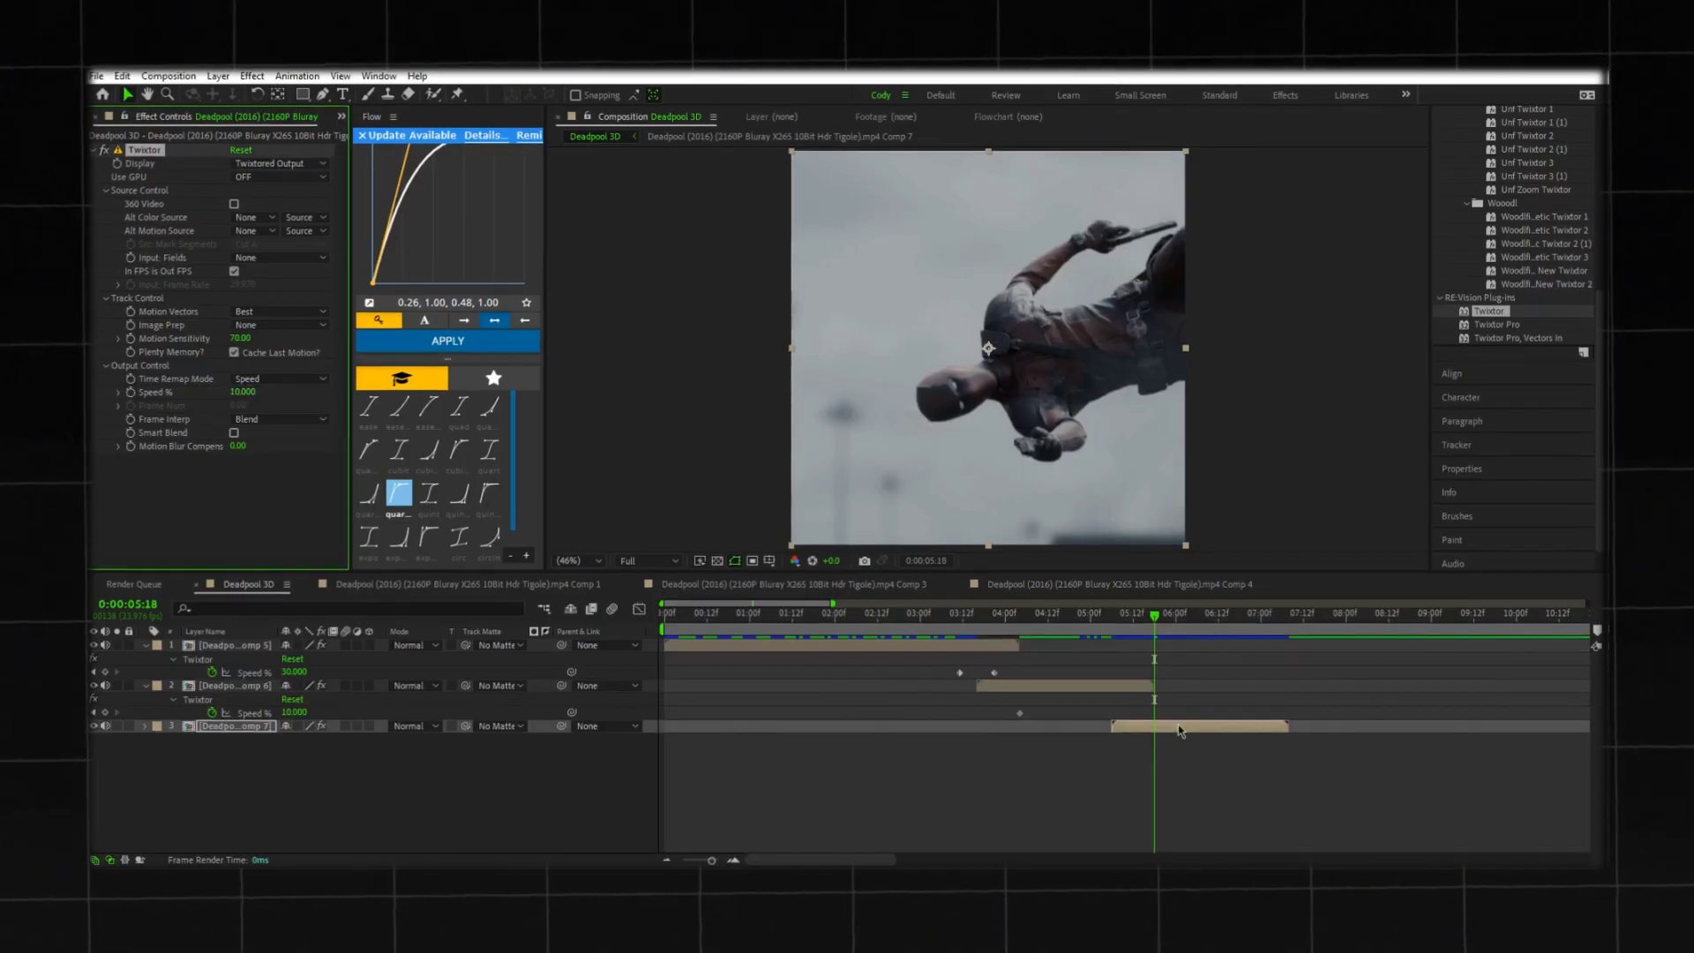
Step: Keyframe the third clip's Twixtor Speed at 35% at the clip's end, 0:00:07:07
left_click_drag(1154, 618, 1284, 652)
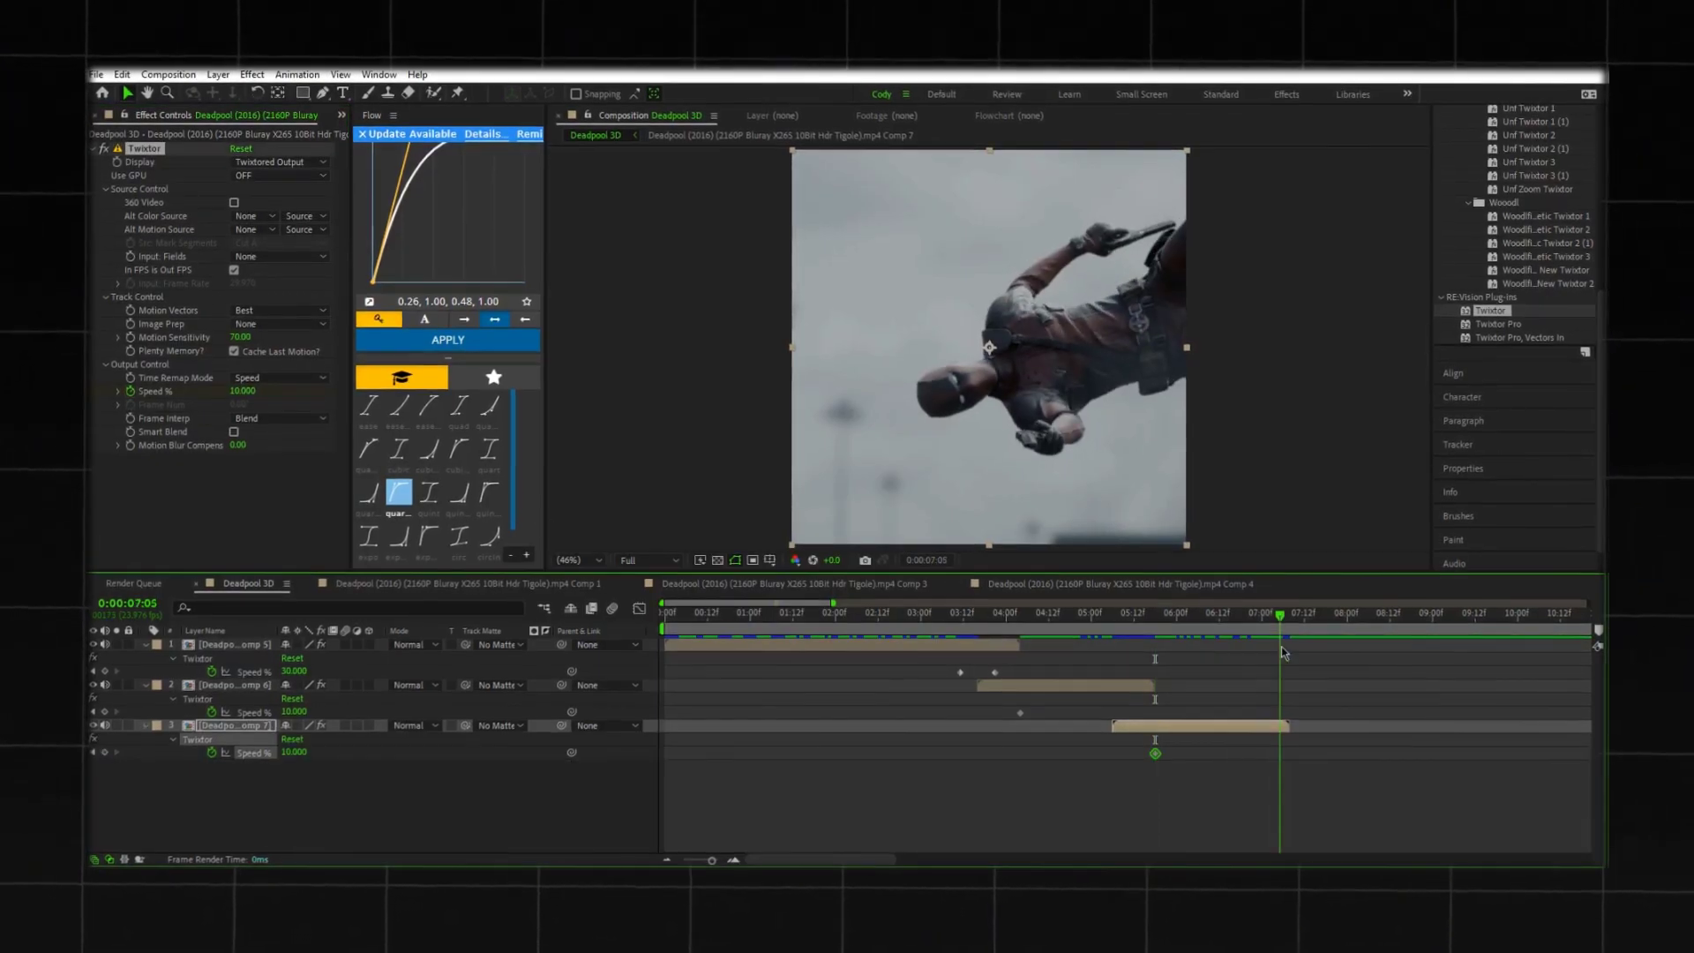
type("60")
key("Return")
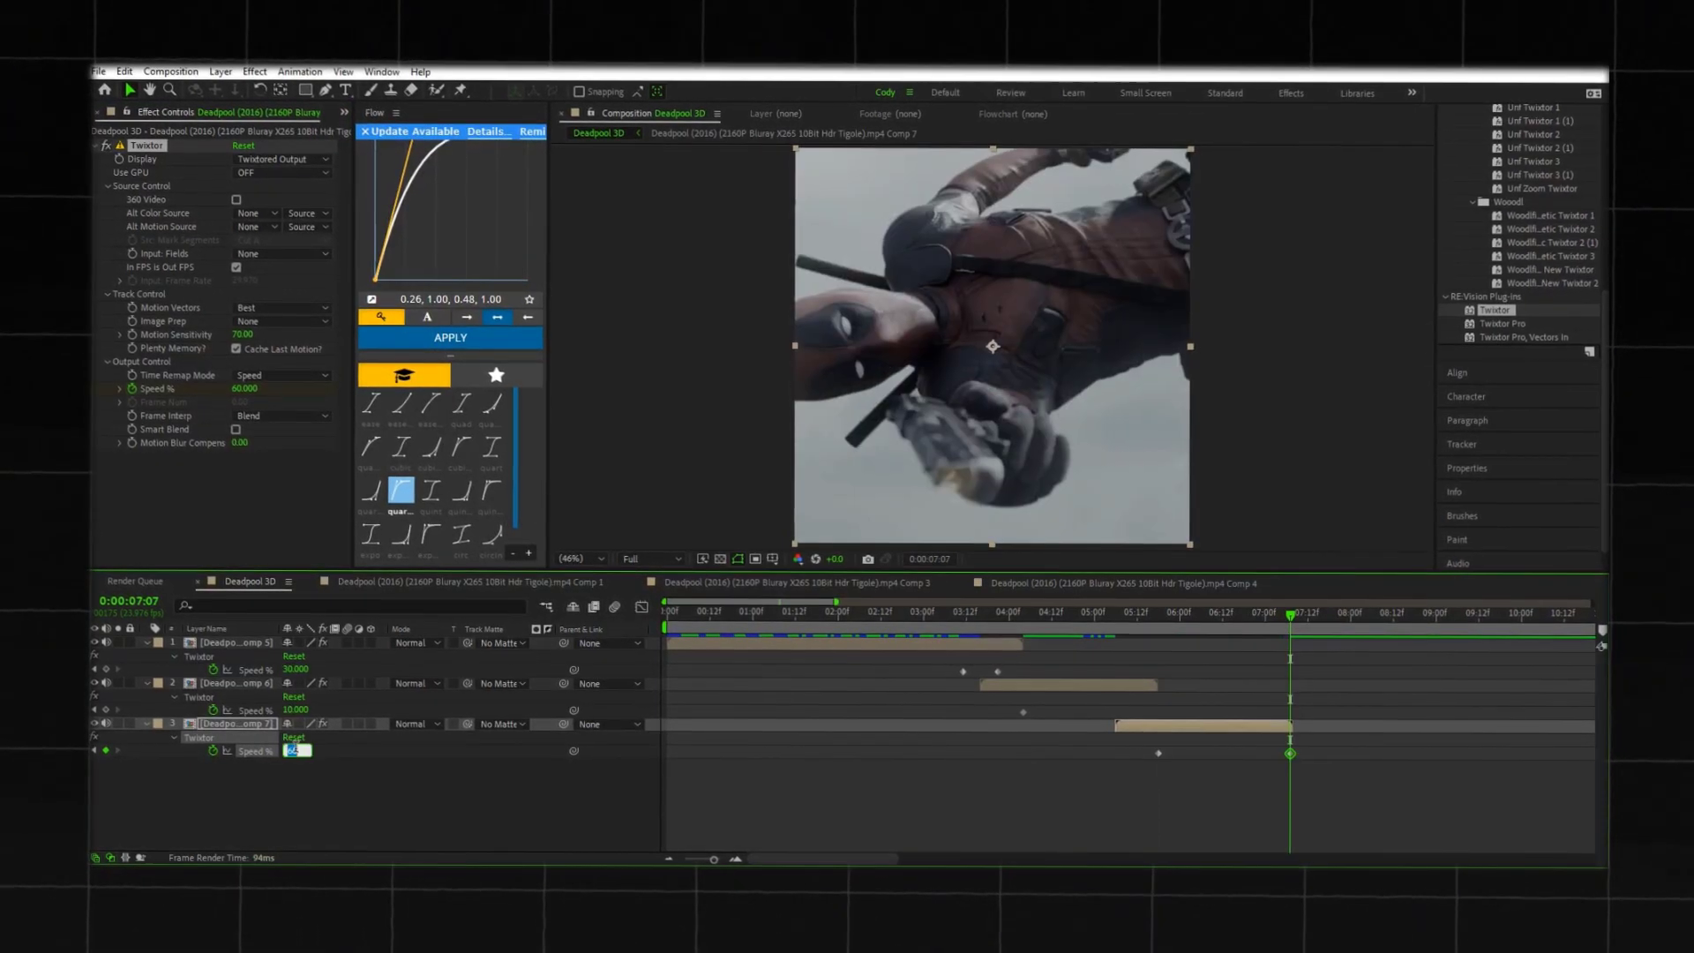
key("Return")
key("Return")
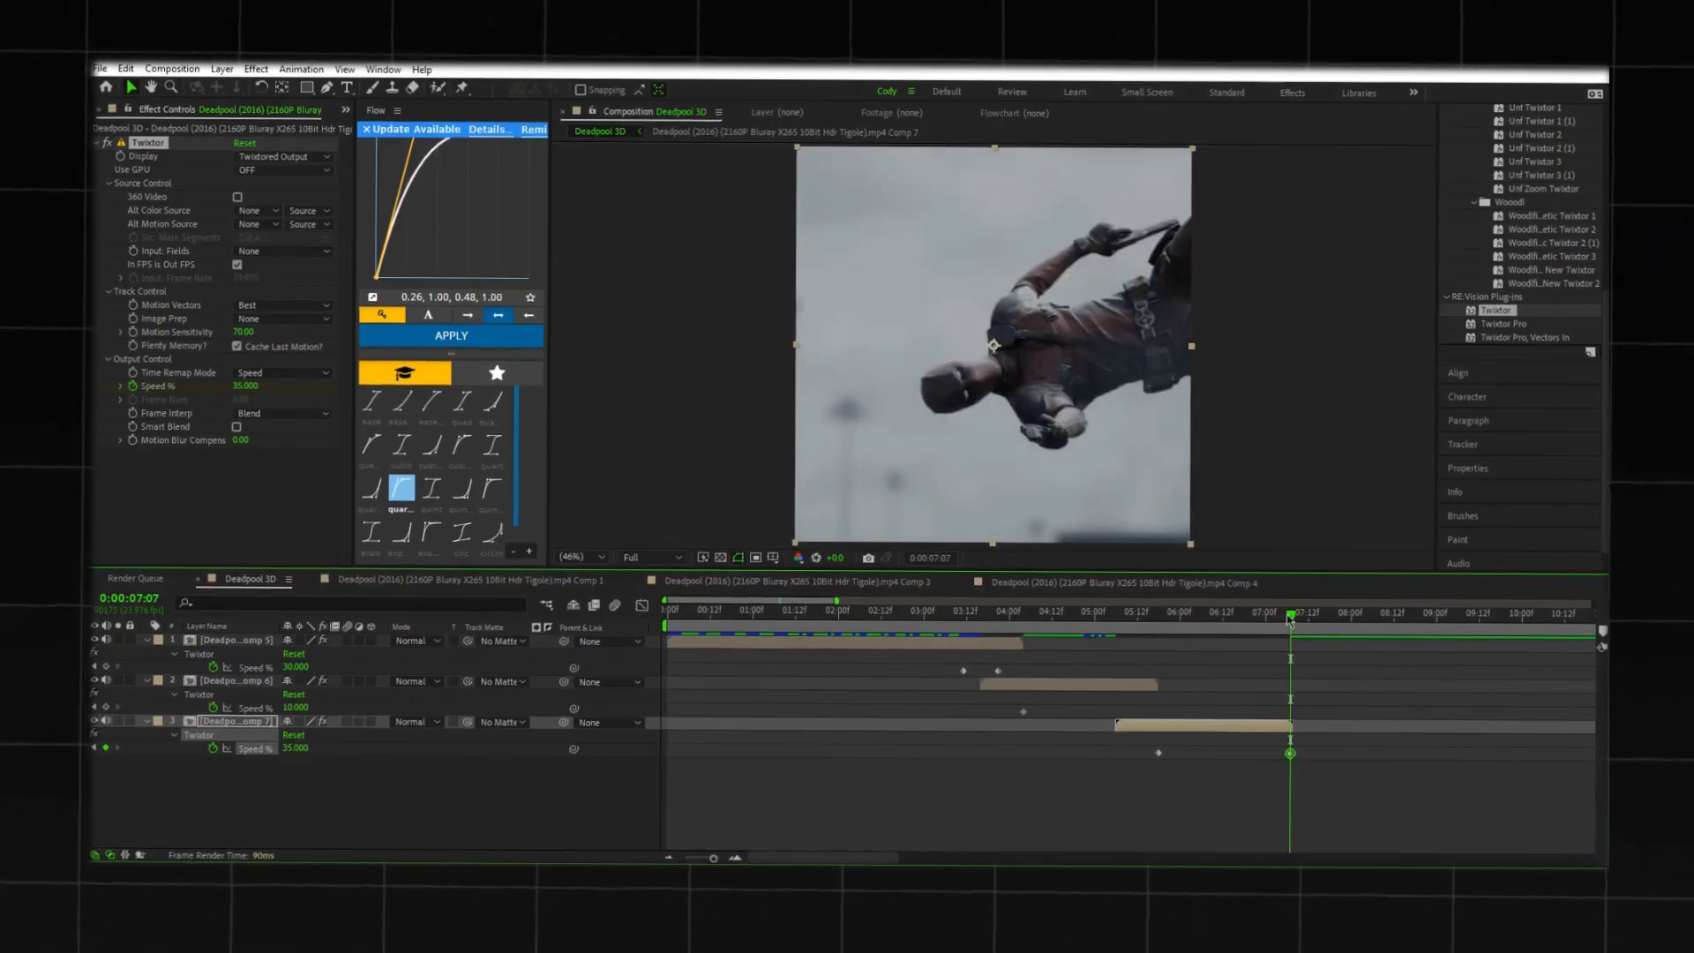
Step: Return to the start of the composition and collapse the keyframe rows of all three clips
left_click_drag(1291, 614, 1090, 648)
key("Home")
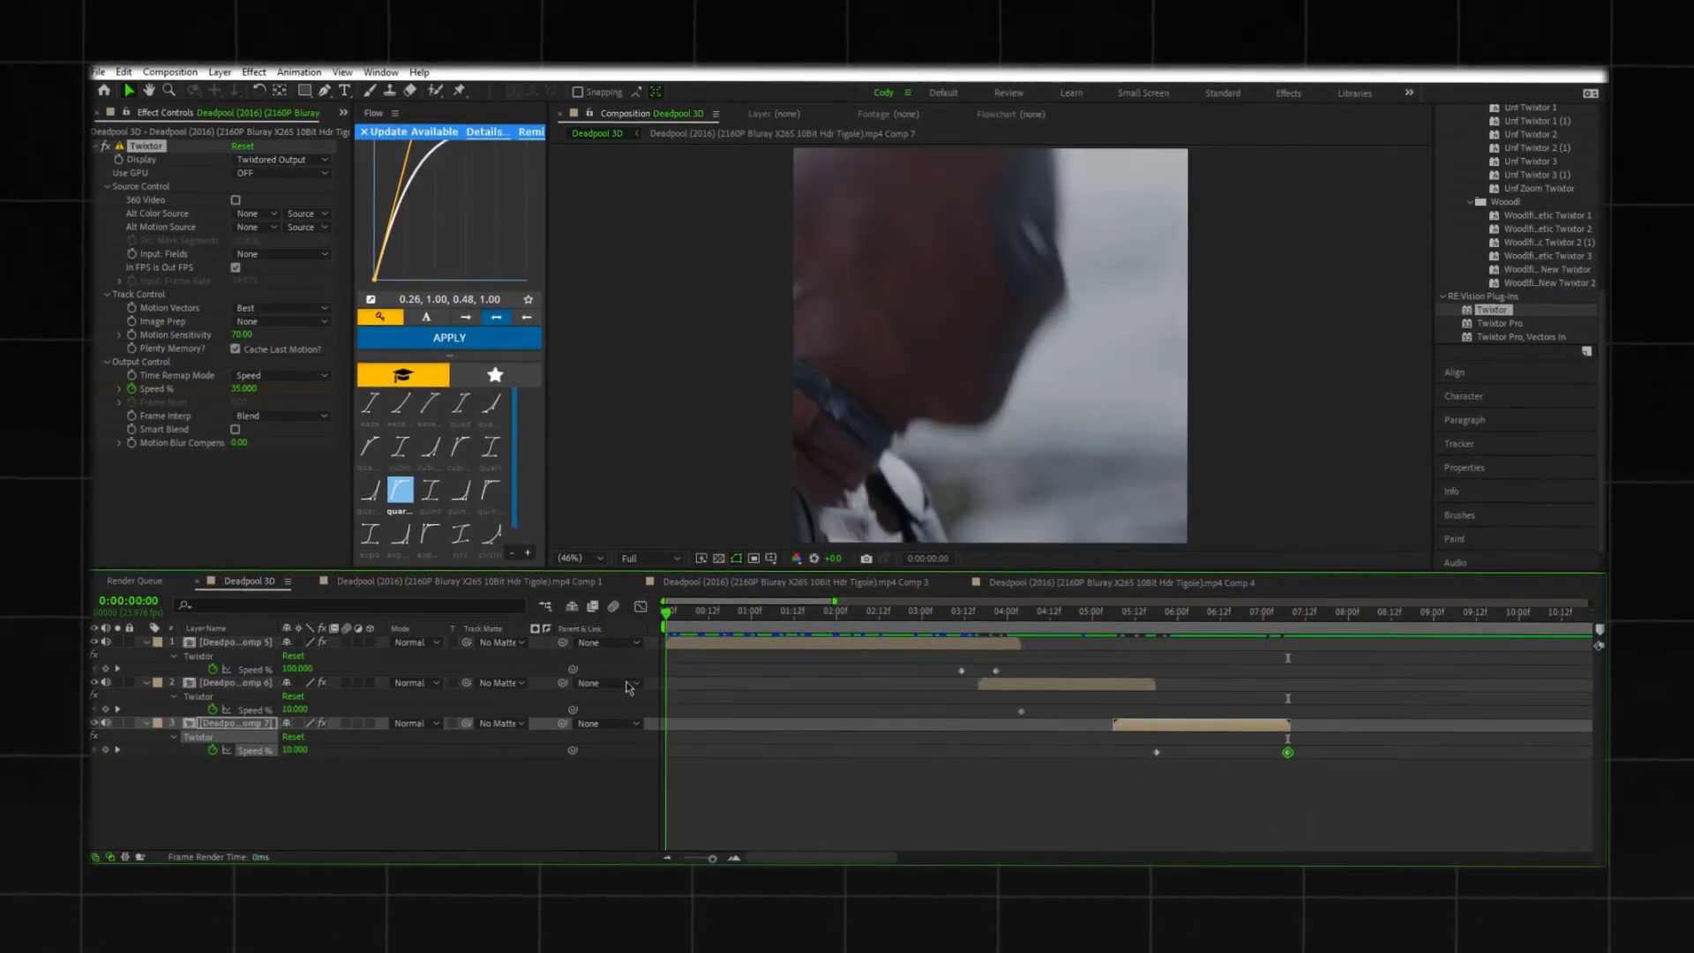
key("u")
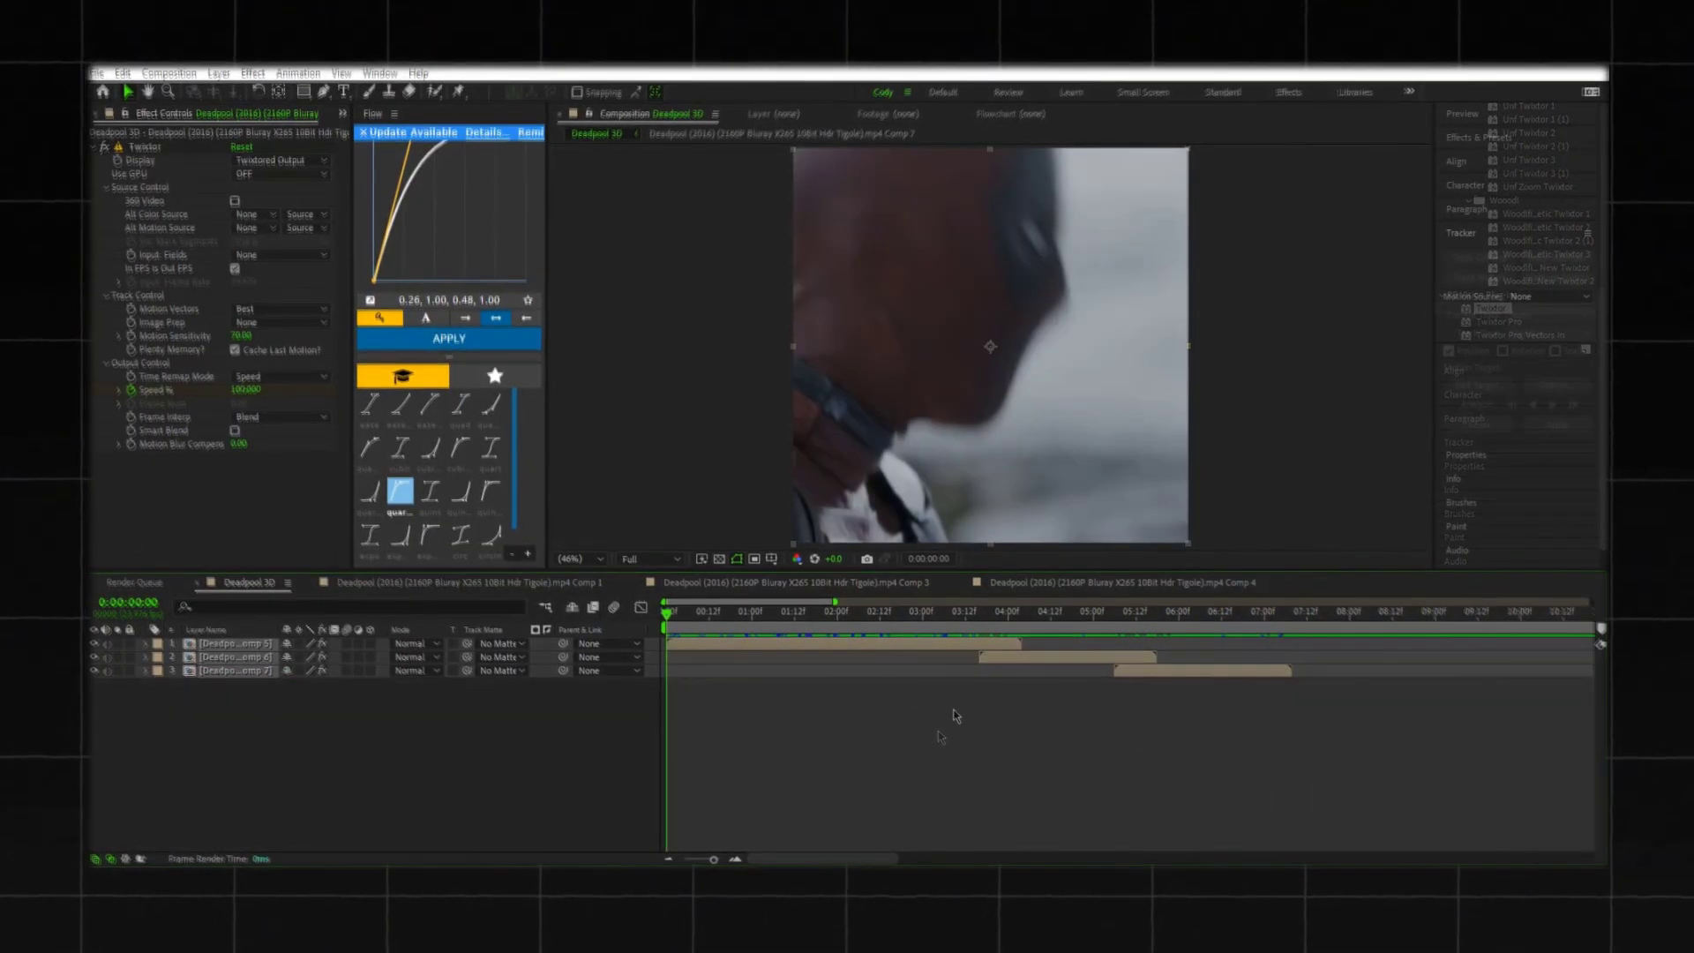
Step: Pre-compose each of the three clips separately and enable the 3D and motion blur switches on the resulting layers
right_click(746, 645)
left_click(799, 541)
left_click(884, 568)
right_click(1001, 657)
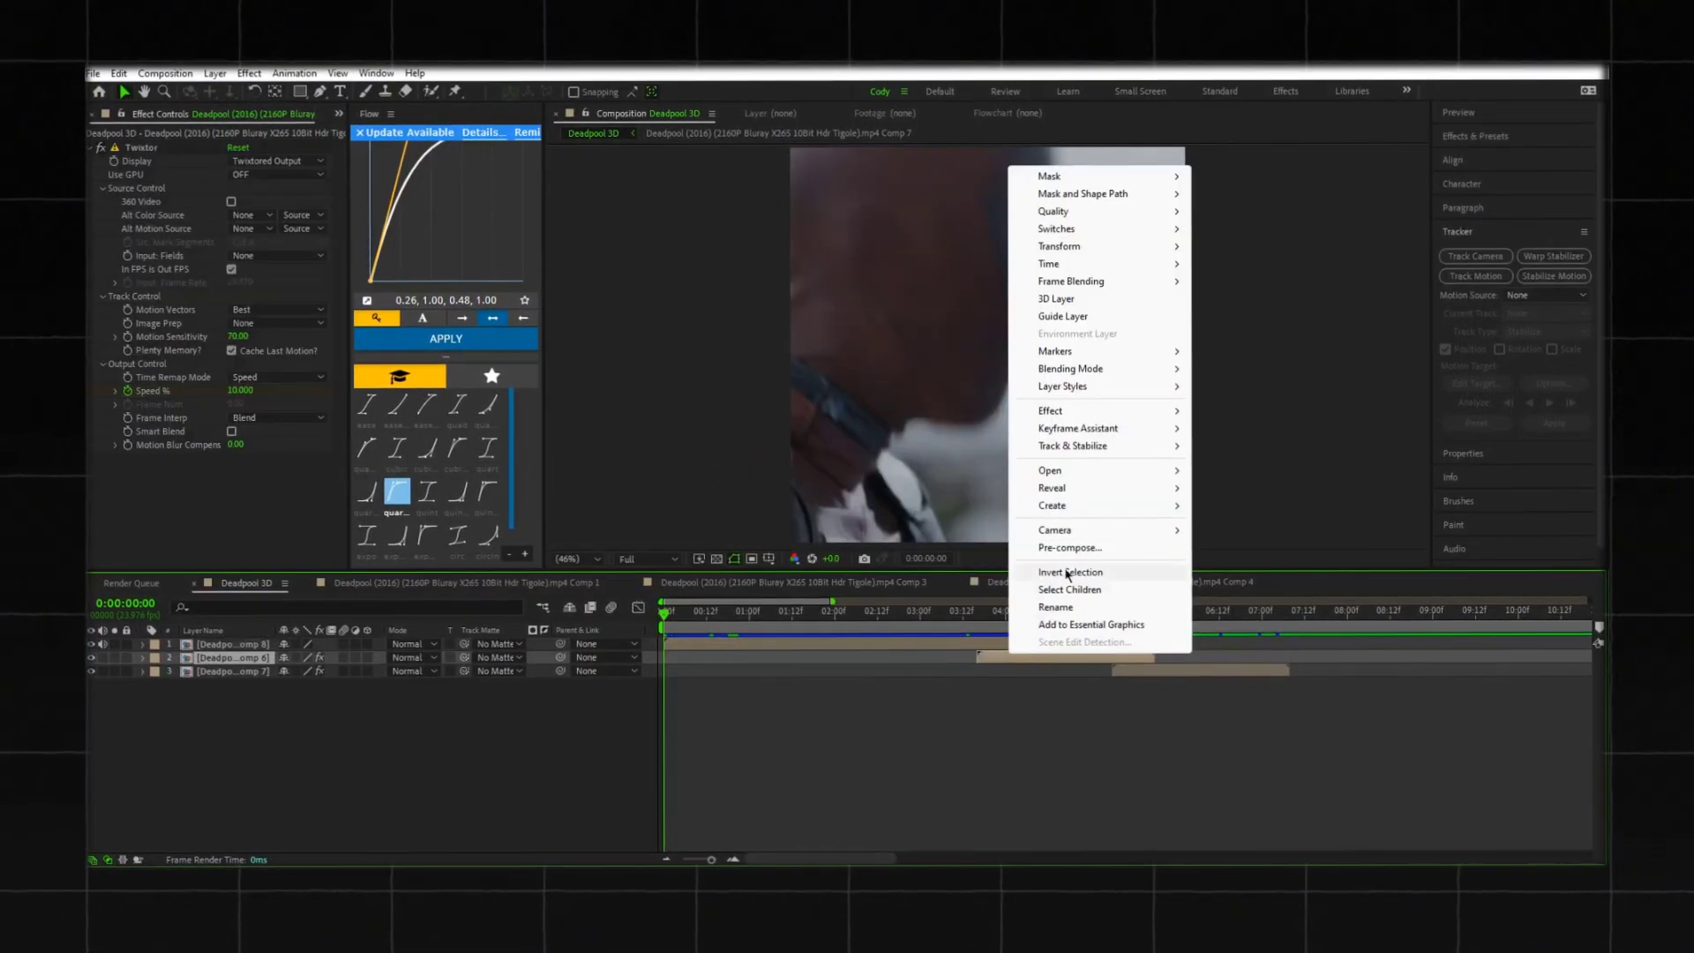
left_click(1063, 537)
left_click(882, 563)
right_click(1184, 671)
left_click(1245, 565)
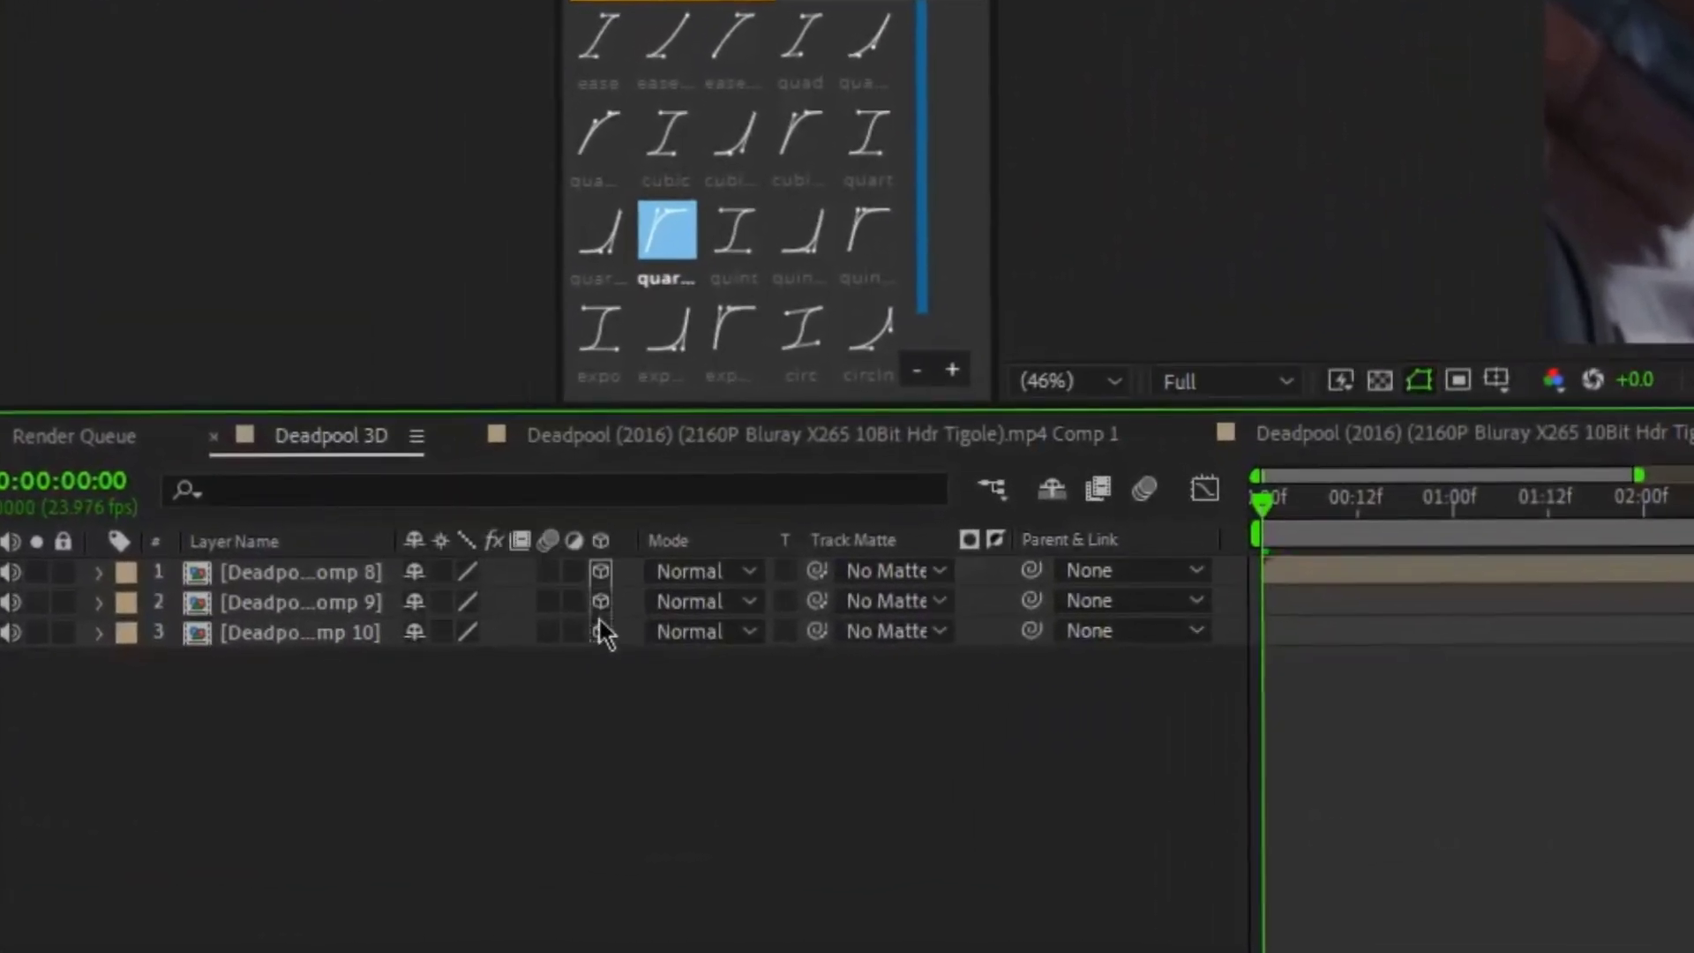
left_click_drag(547, 574, 541, 633)
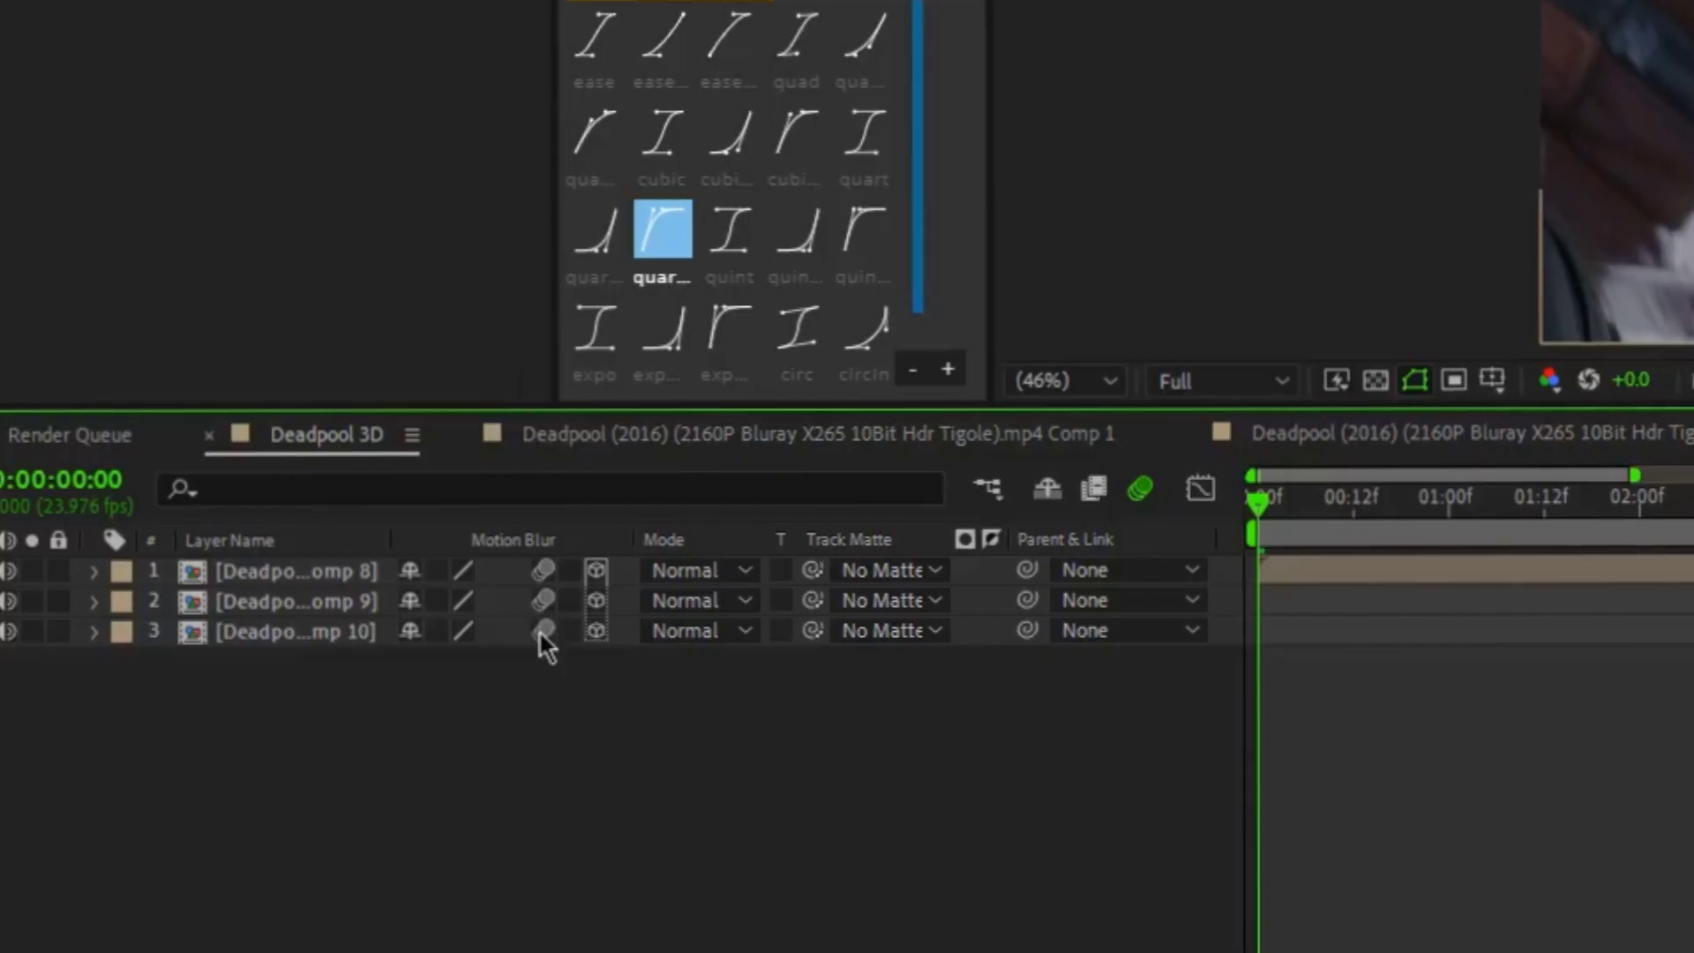
Step: Create a one-node camera with the 50mm preset above the three clip layers
left_click(1300, 573)
right_click(1300, 573)
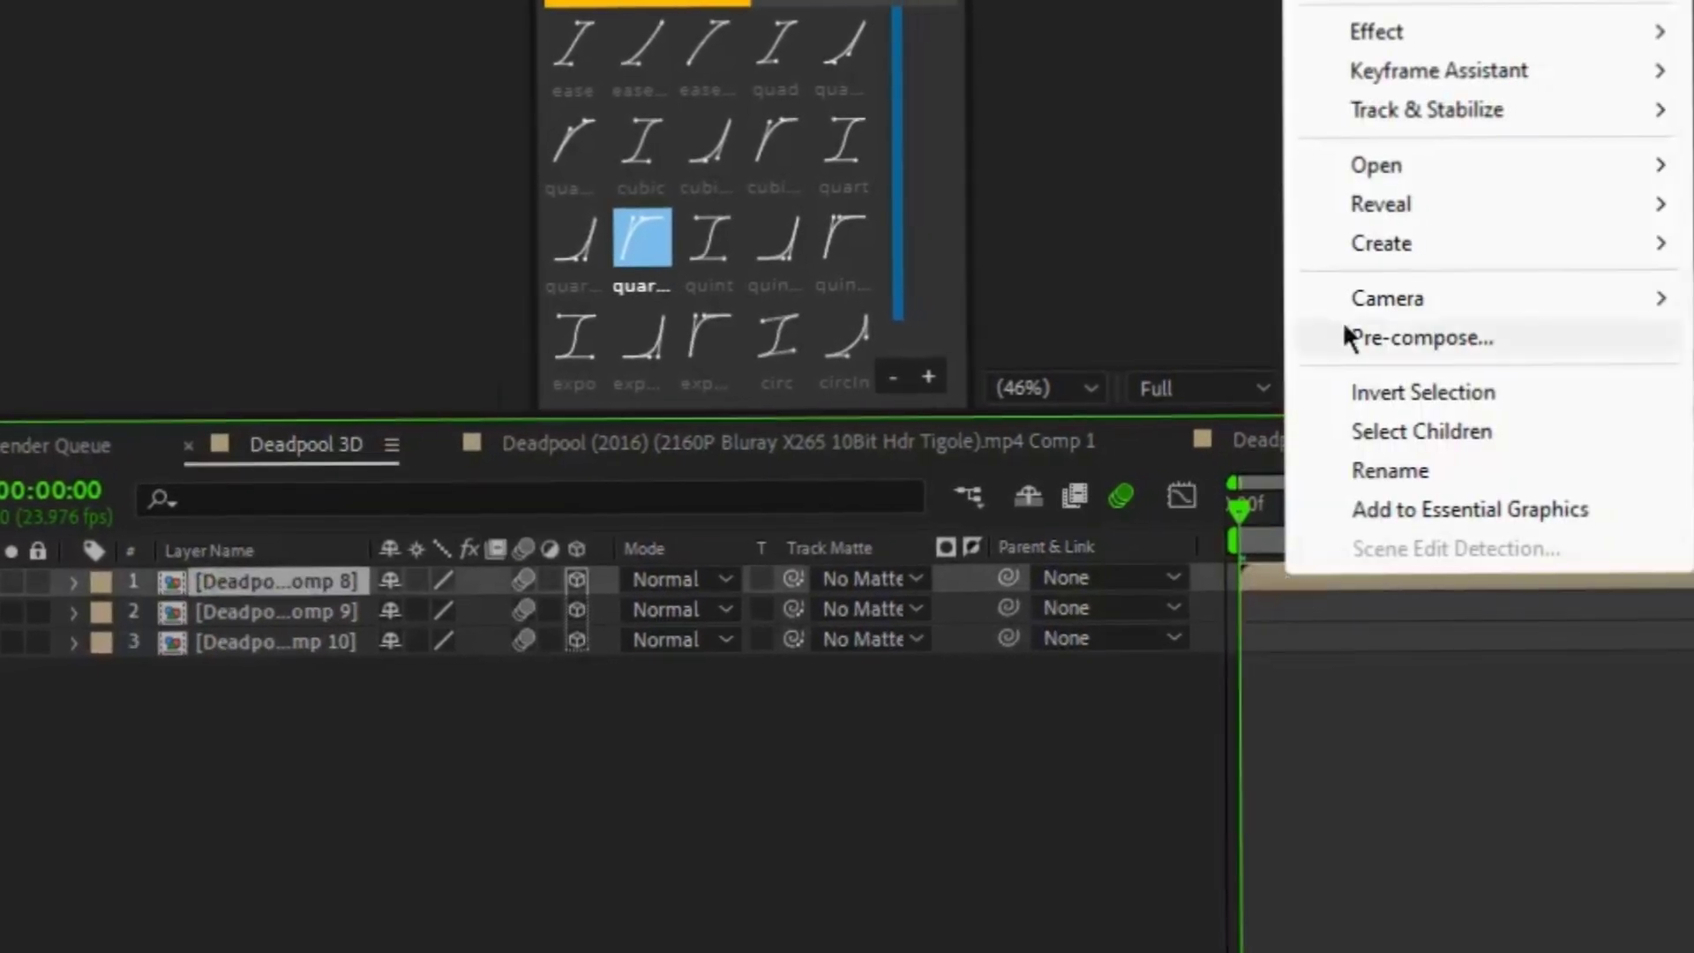
right_click(977, 574)
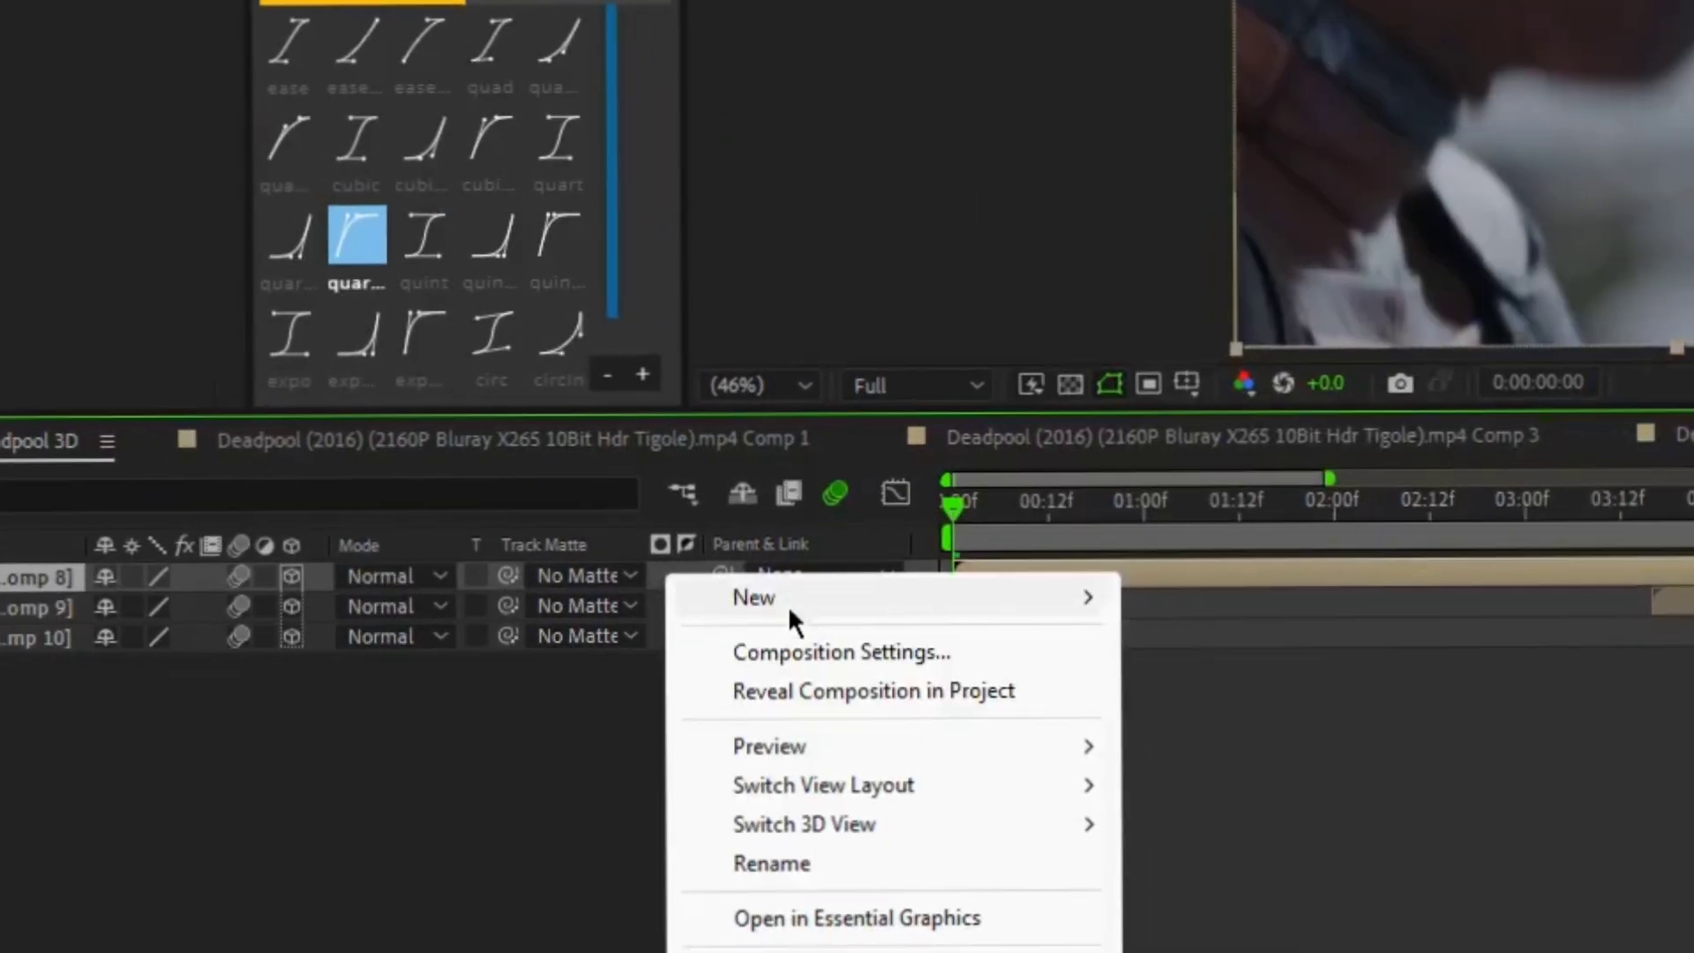
mouse_move(787, 605)
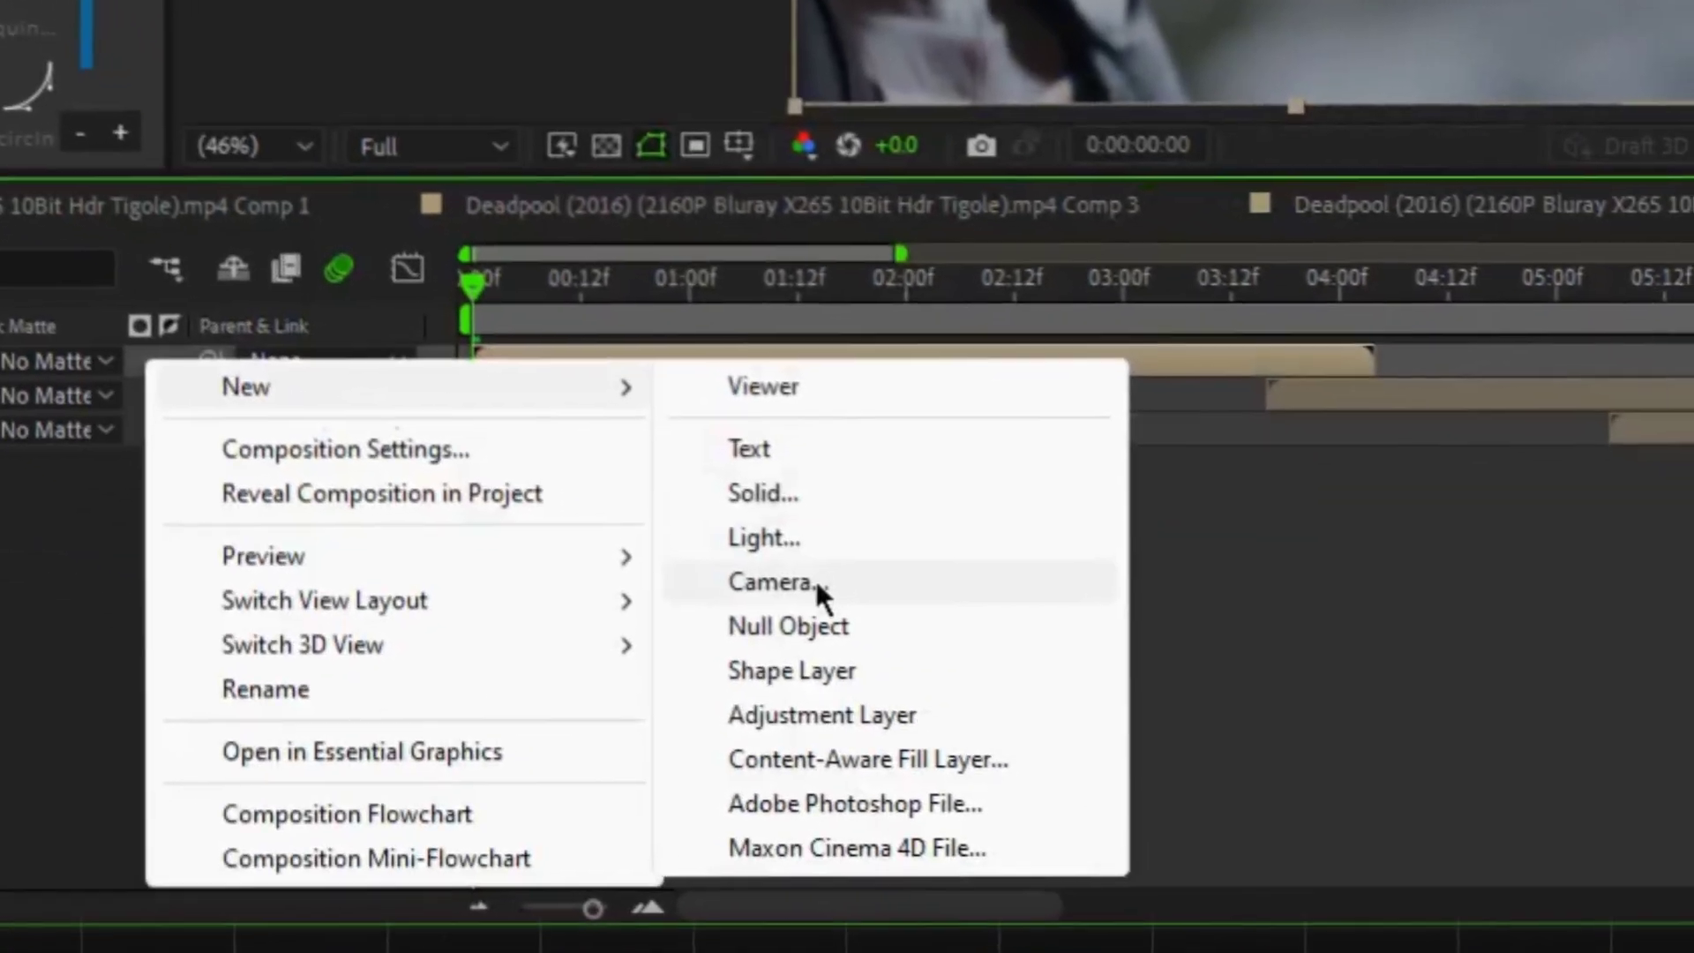
left_click(1218, 755)
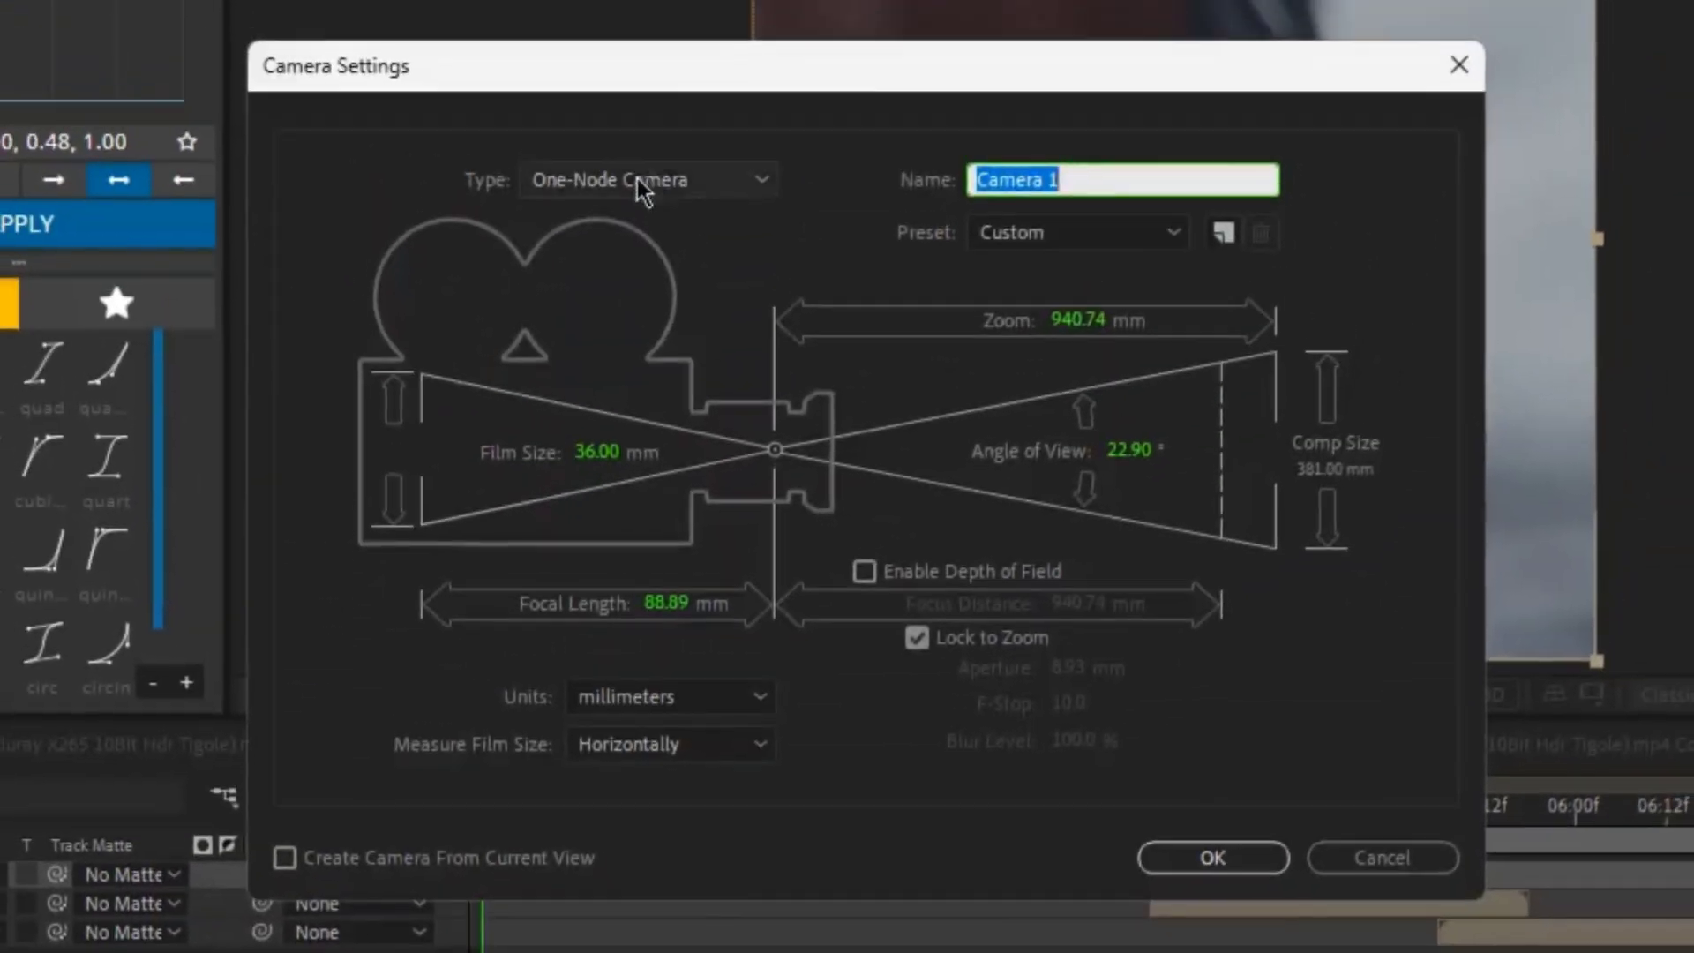
left_click(637, 179)
left_click(627, 225)
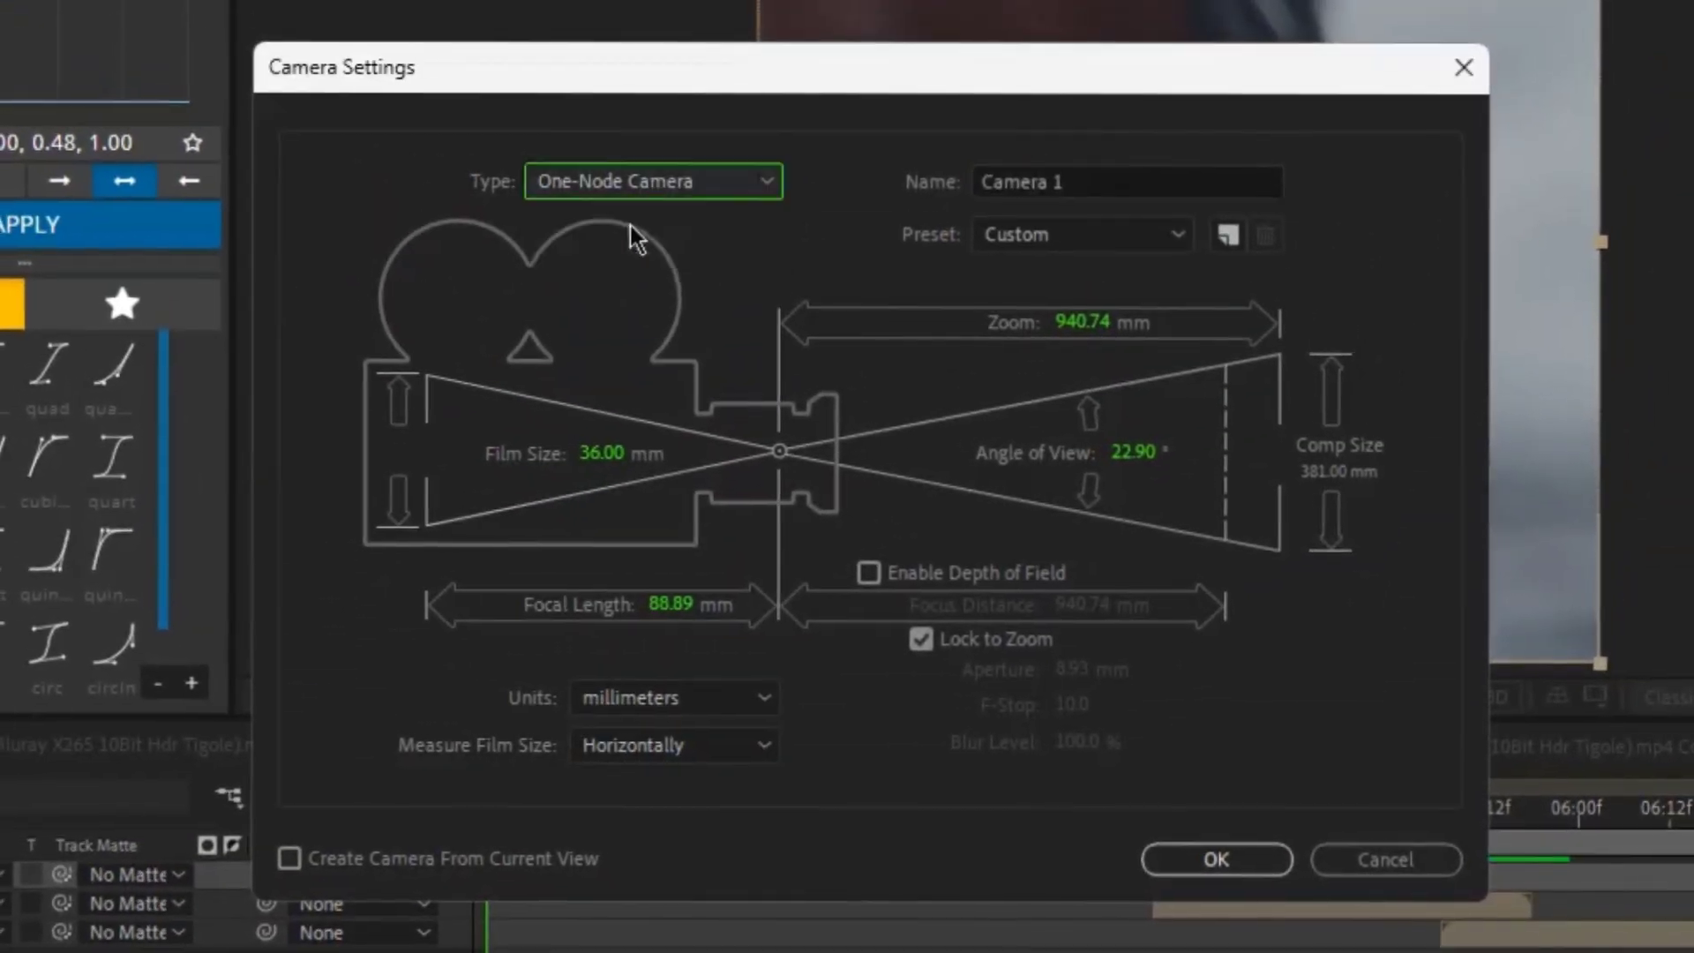
left_click(1103, 249)
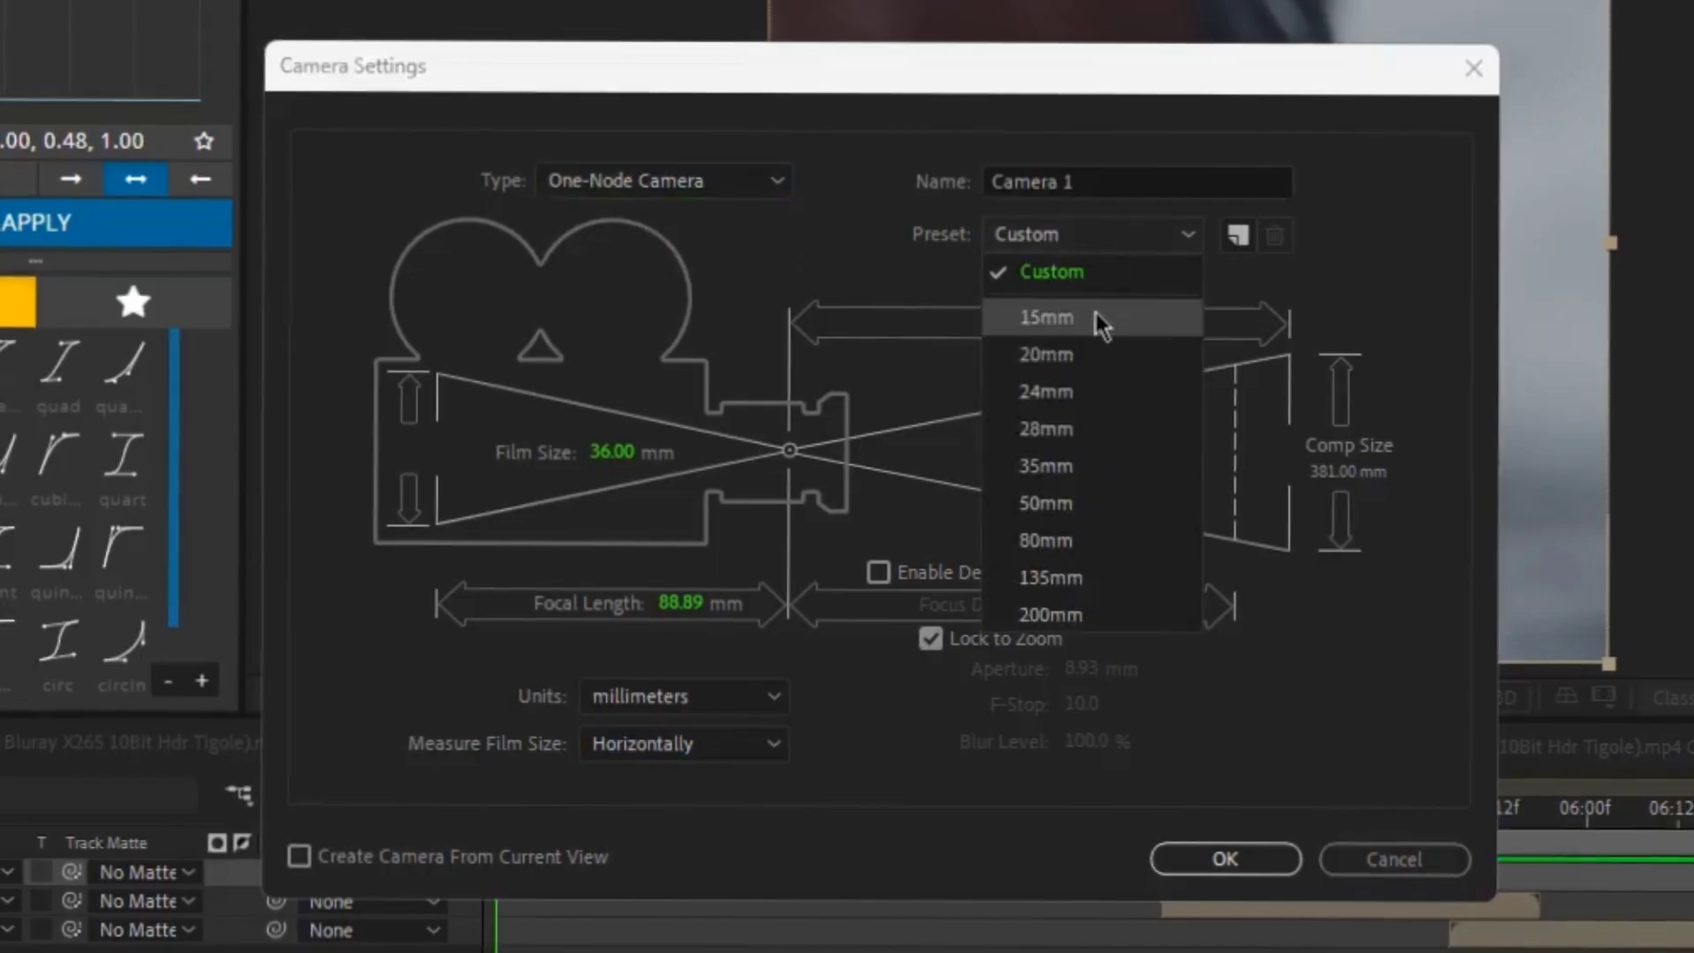
left_click(1069, 506)
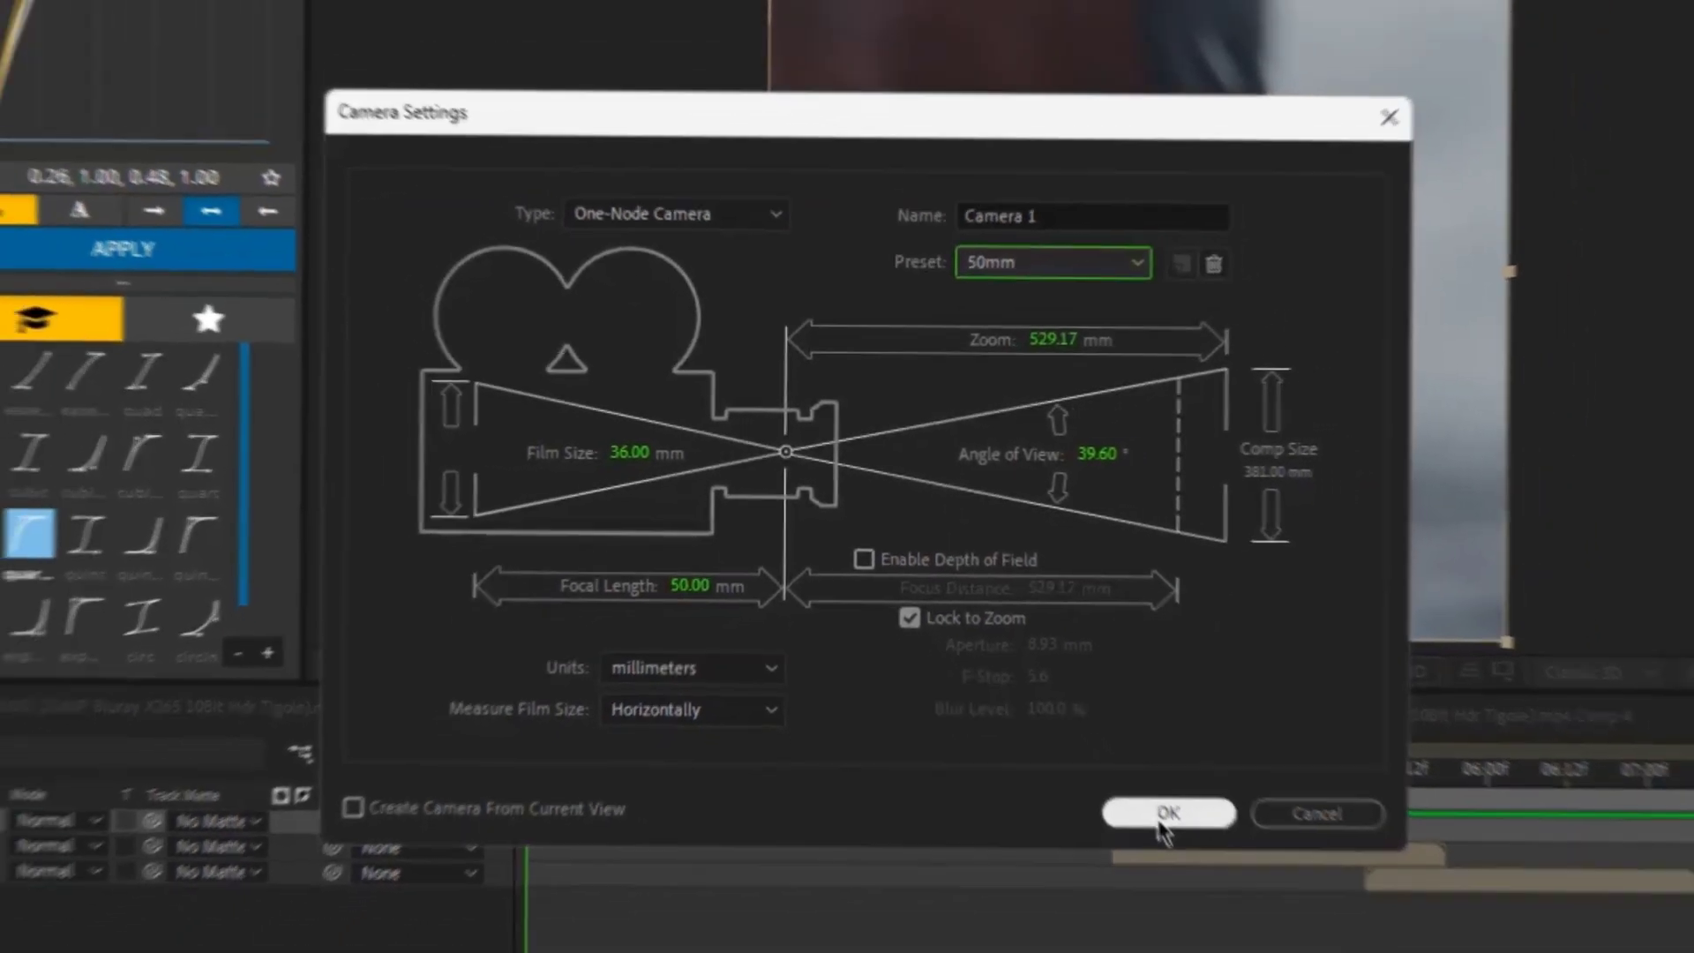
left_click(1204, 863)
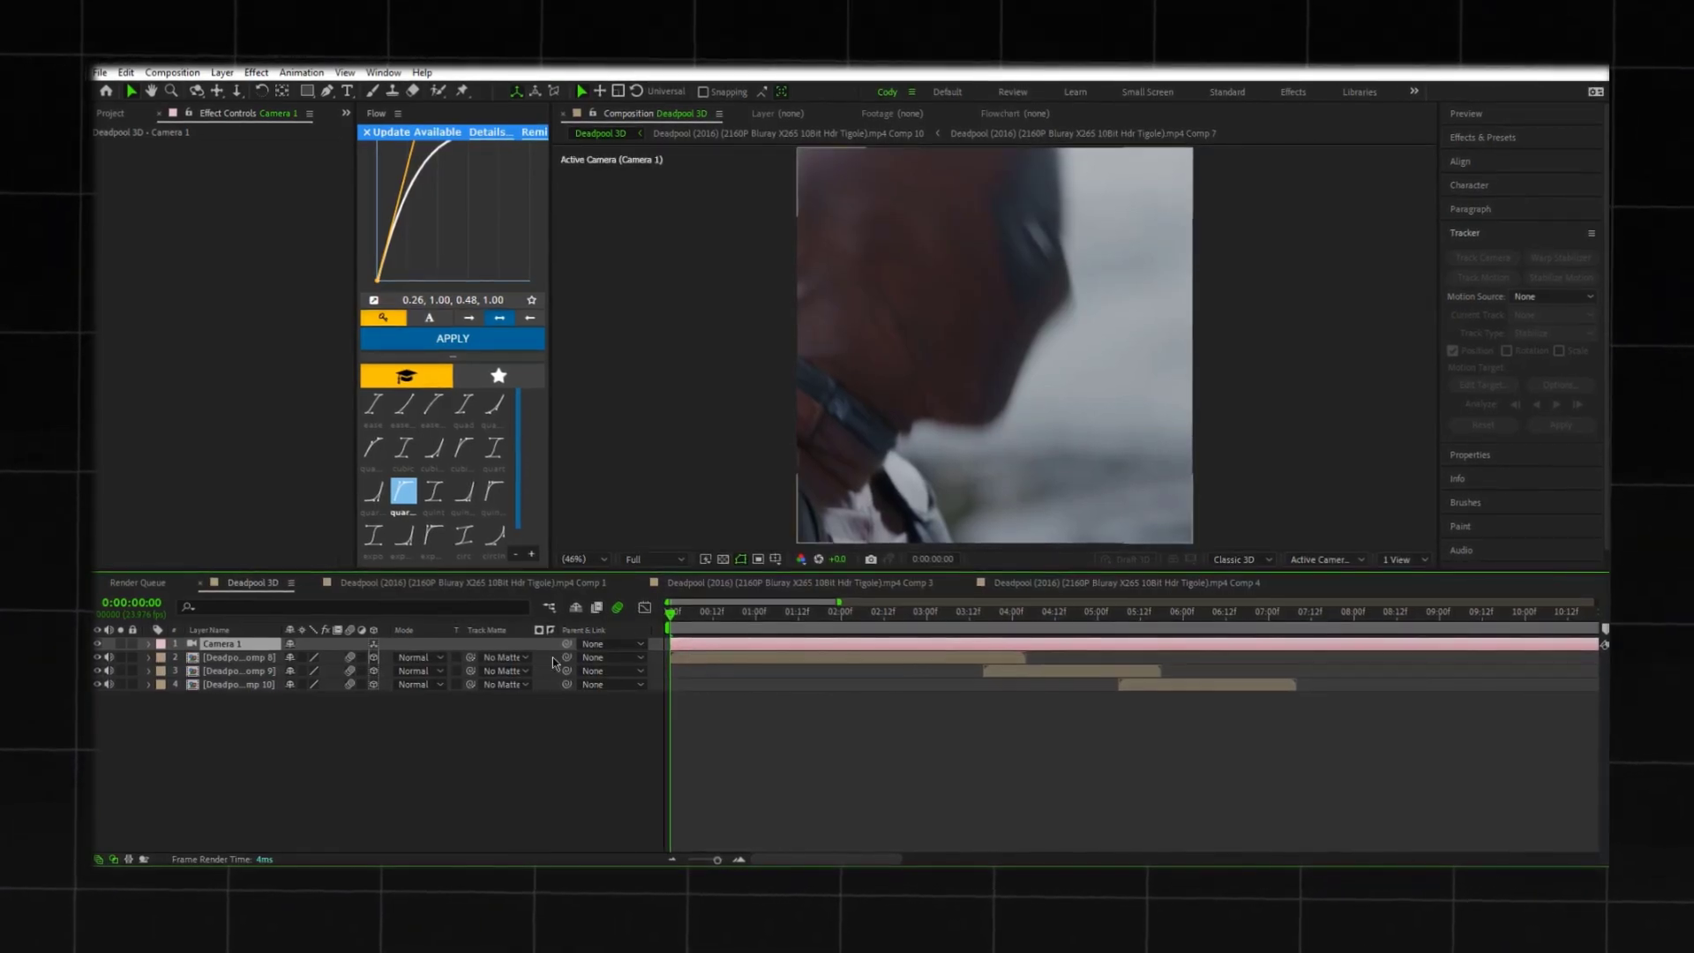
Step: Add a null object, make it a 3D layer and parent Camera 1 to it
right_click(527, 759)
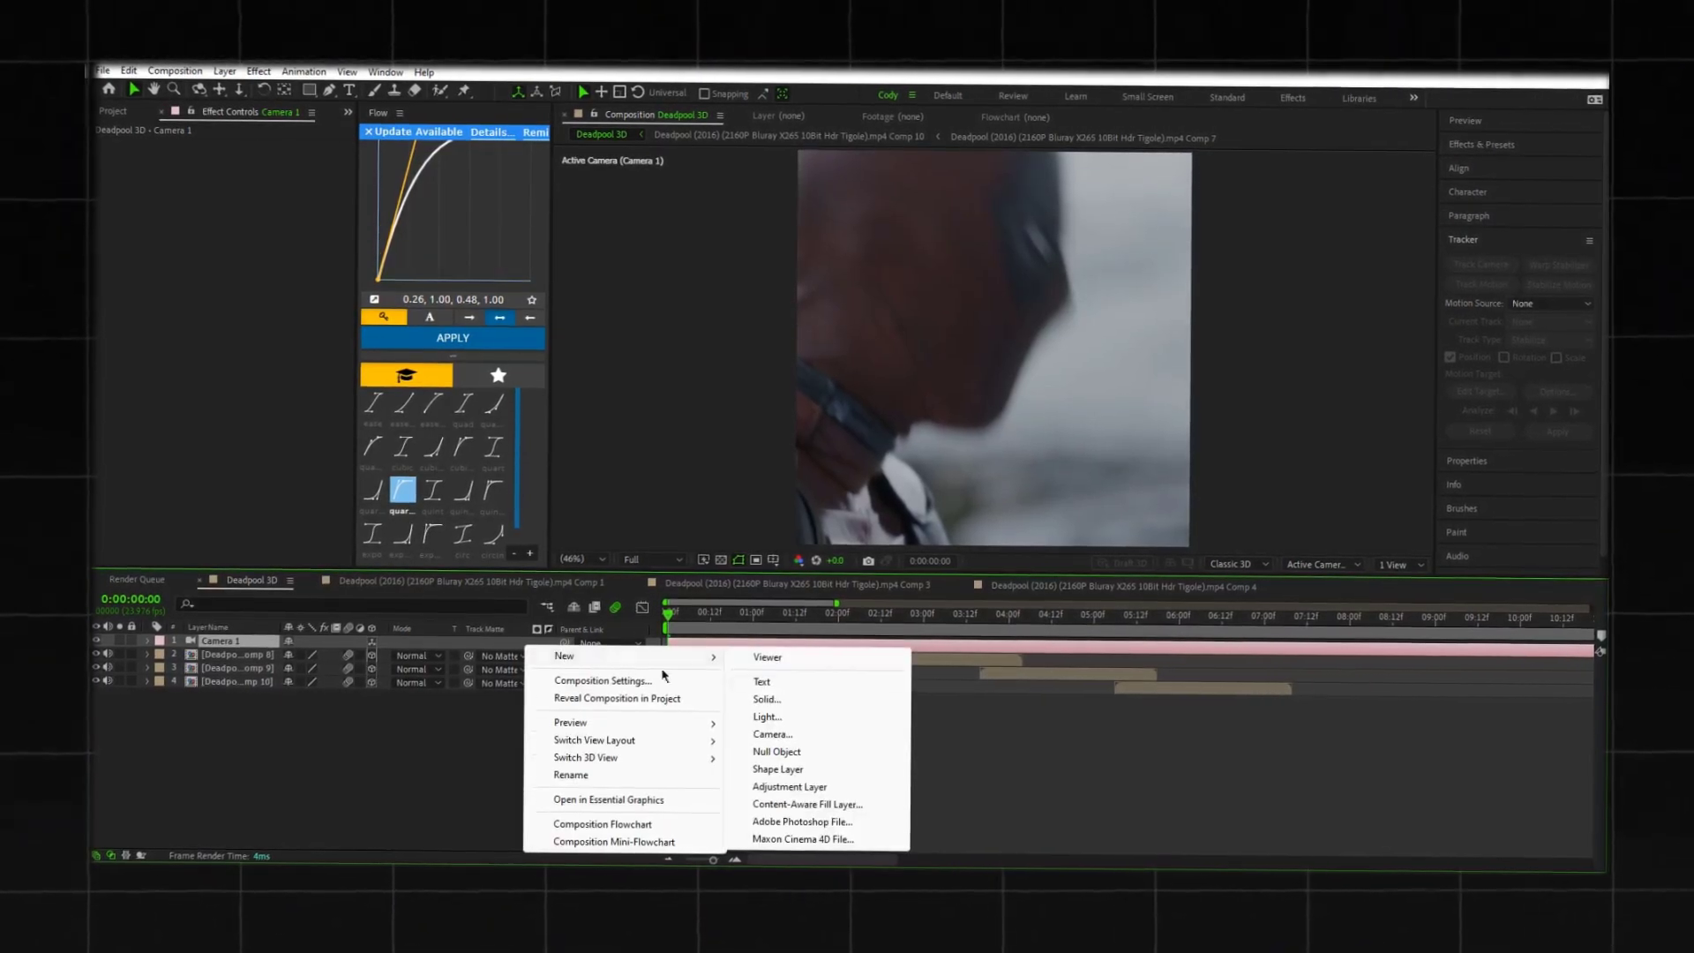
left_click(776, 751)
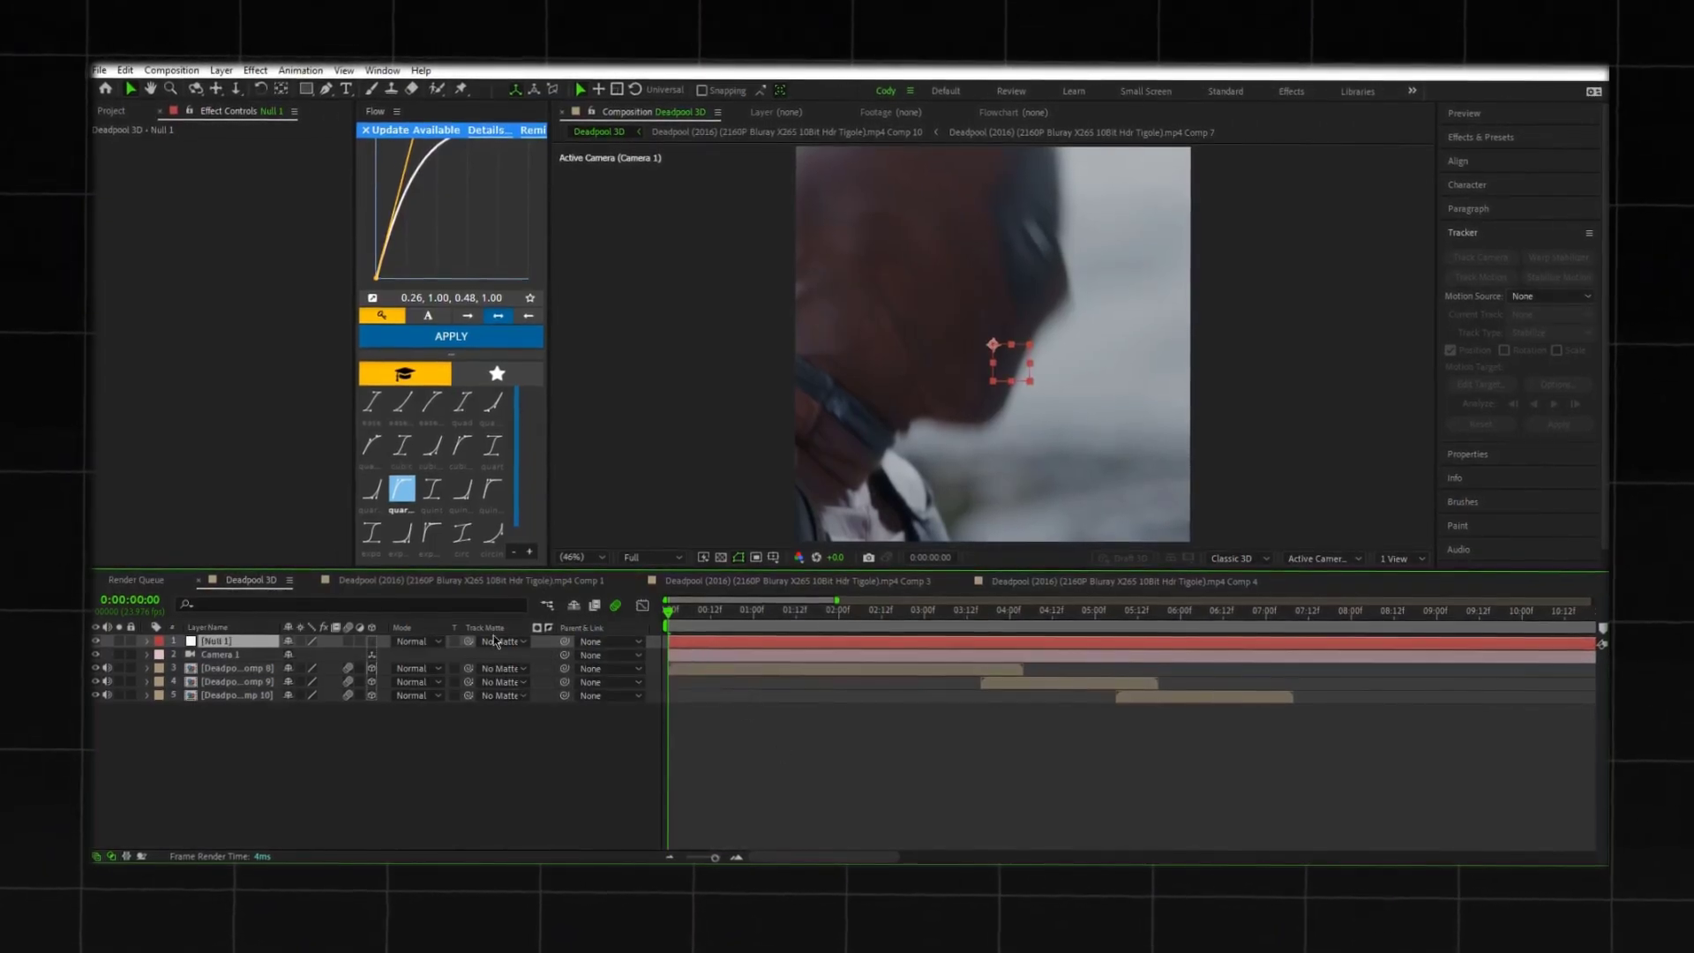
left_click(370, 641)
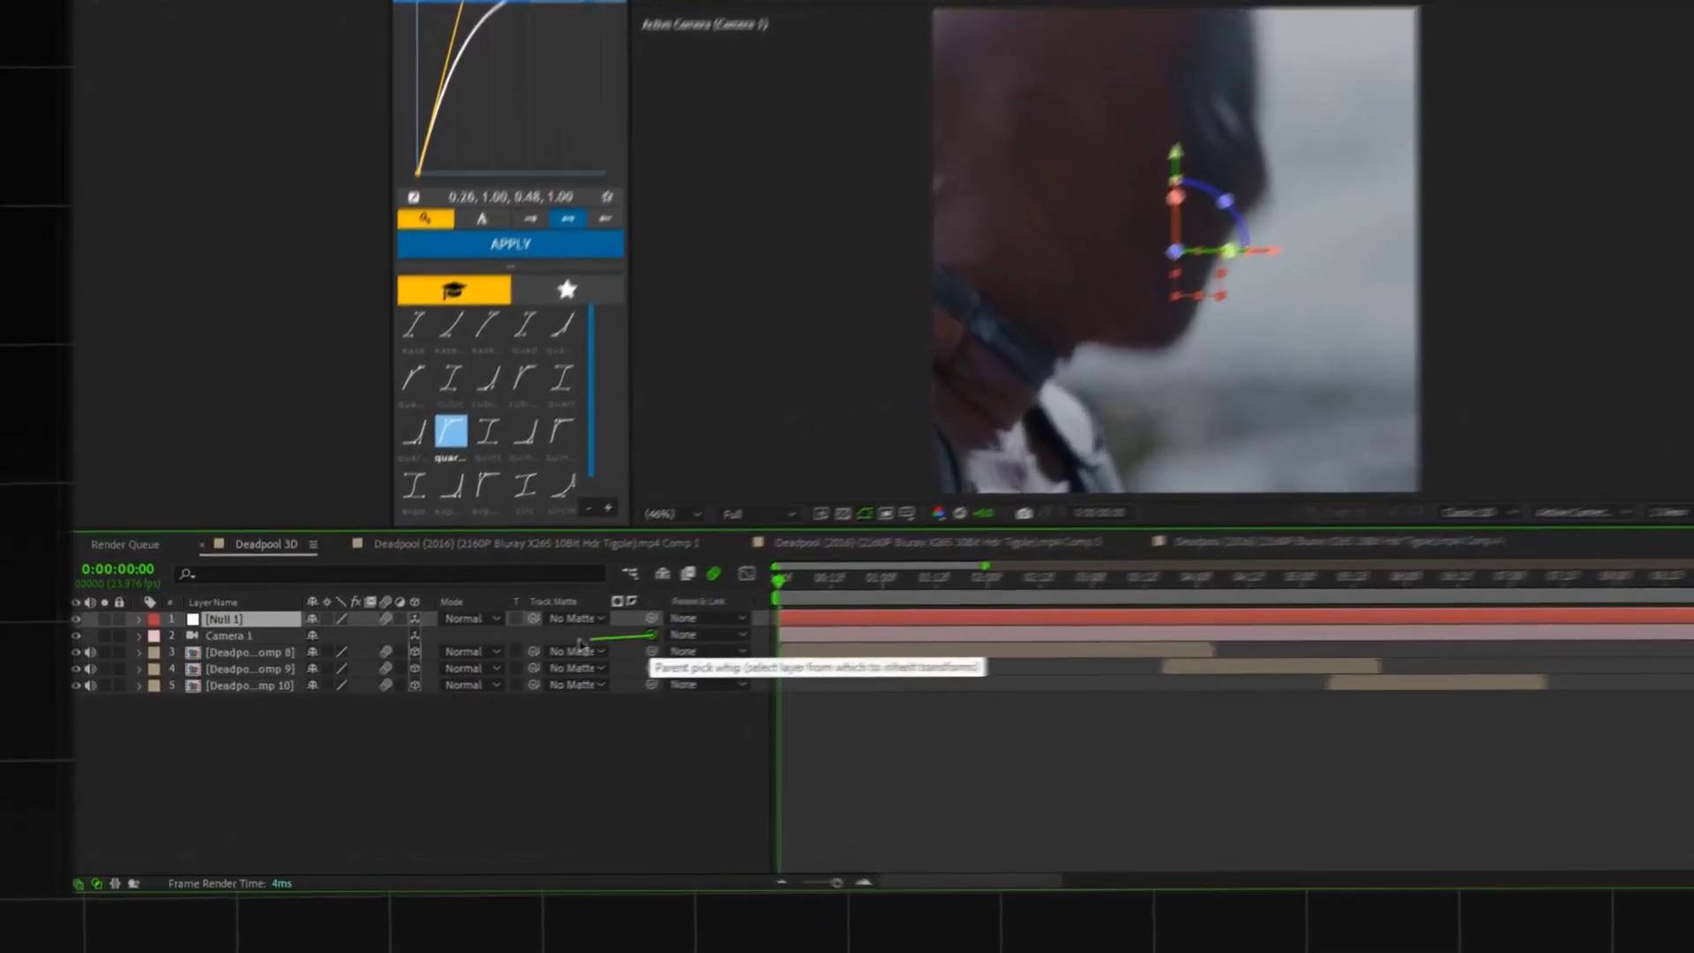
left_click_drag(570, 656, 262, 641)
left_click_drag(321, 520, 323, 520)
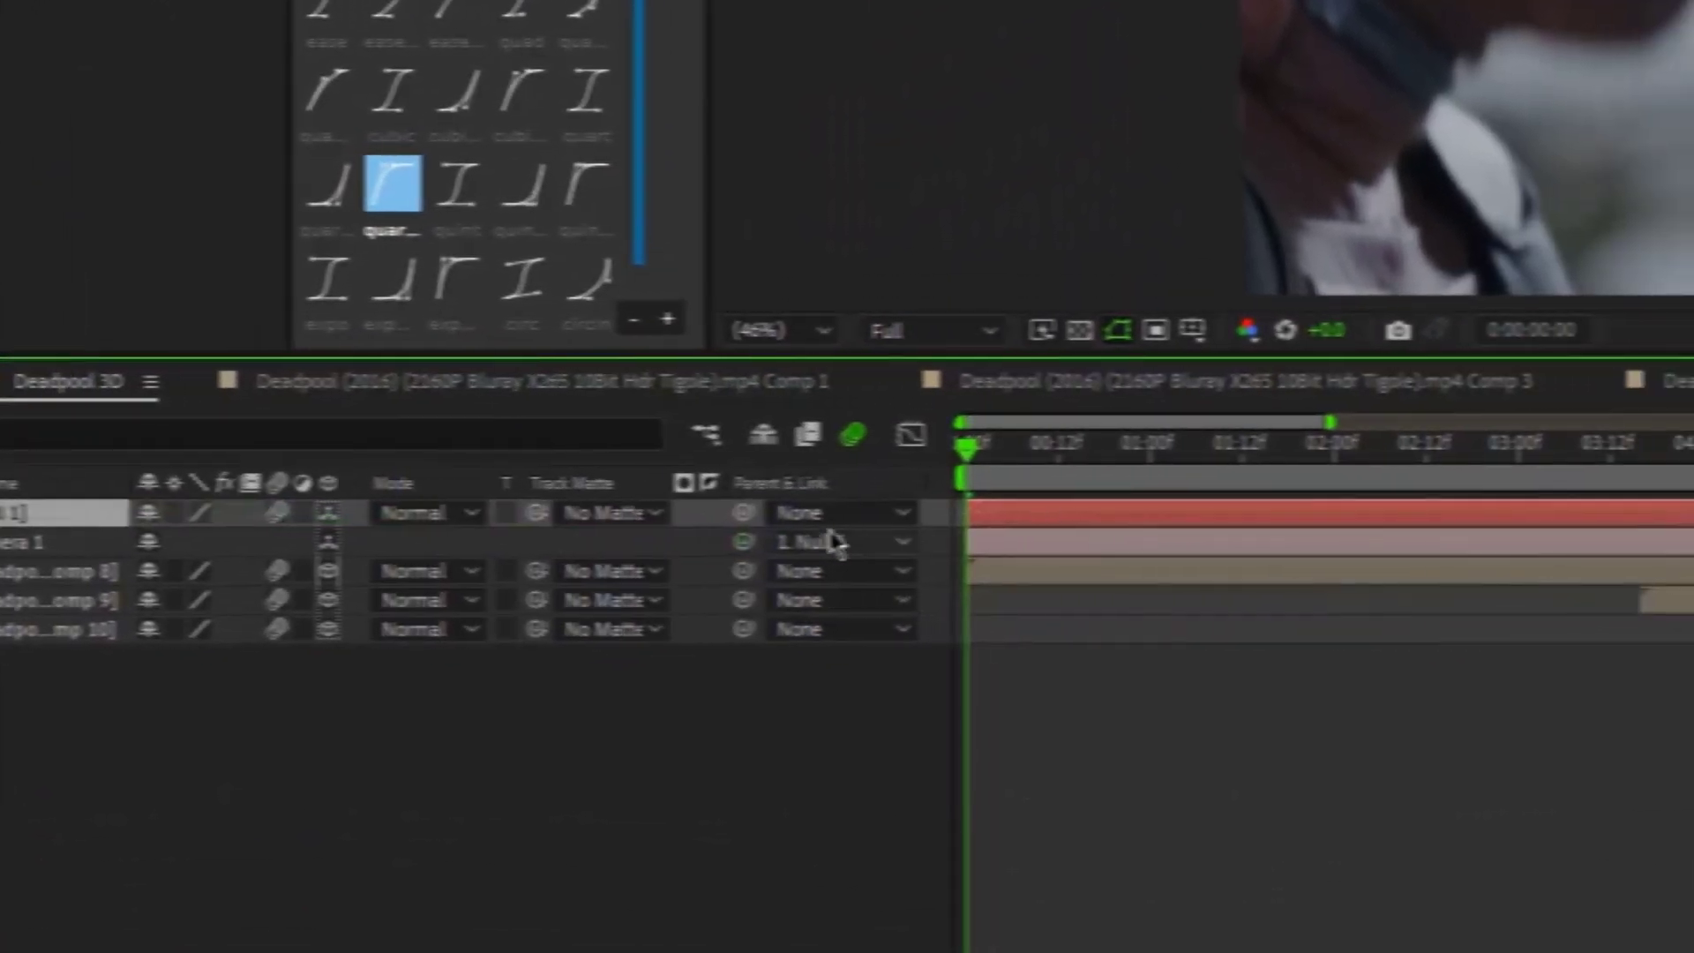
left_click(755, 542)
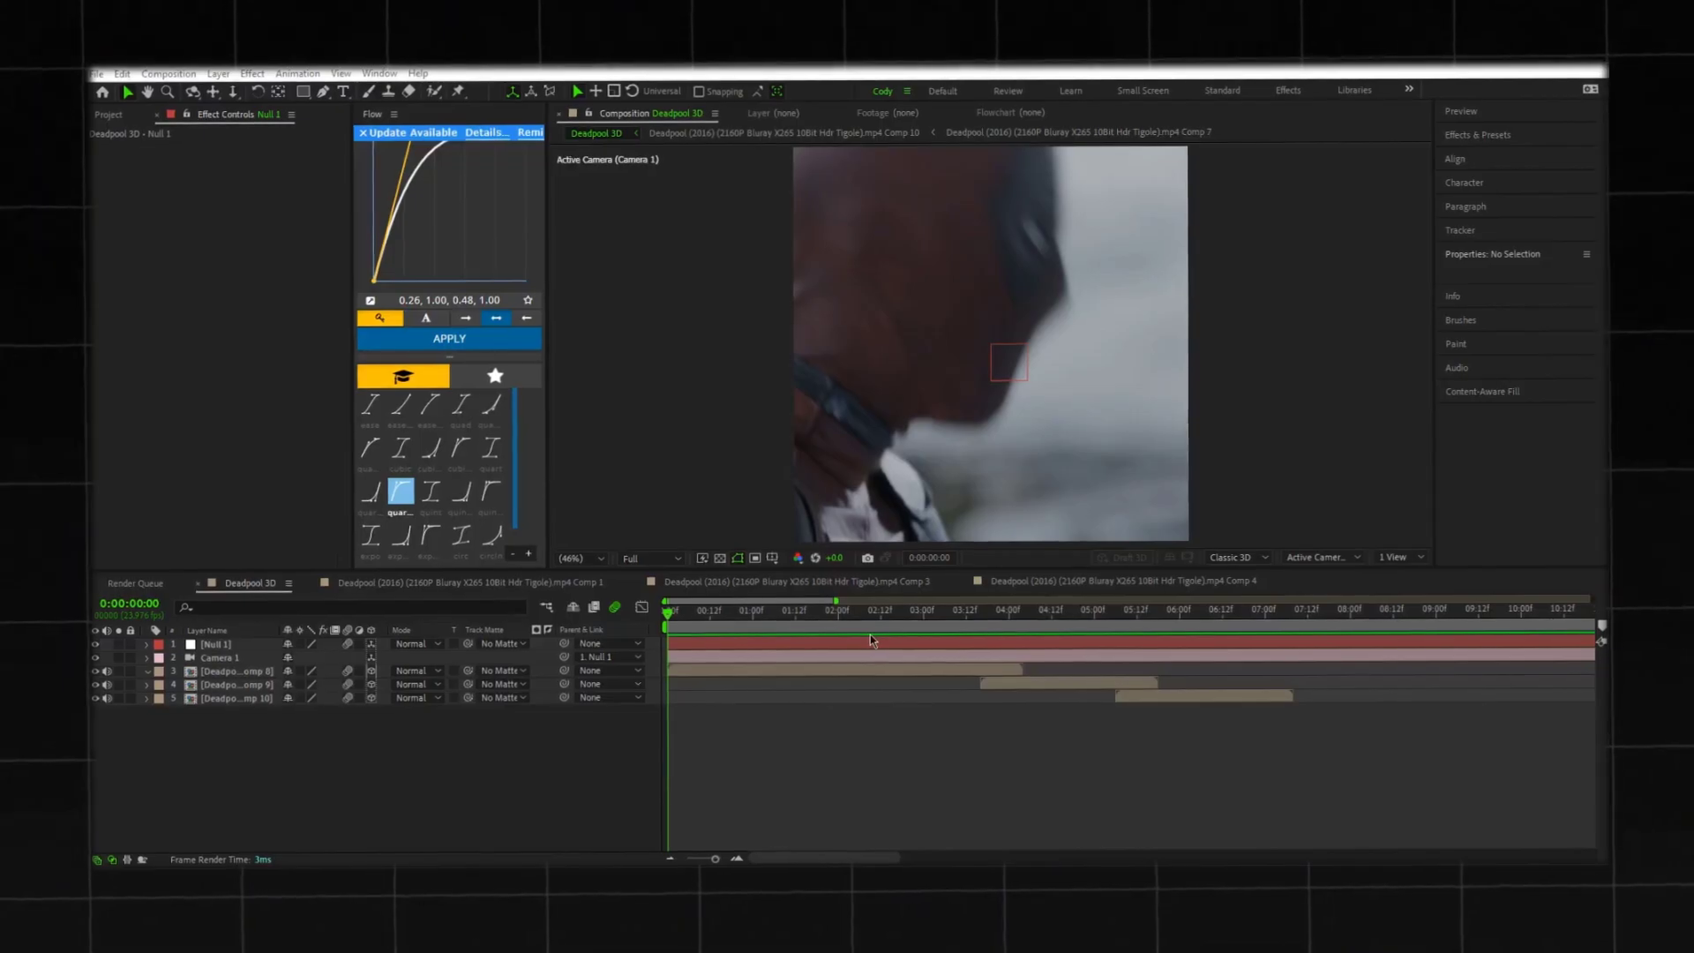
Step: At 0:00:03:16, outline Deadpool's left-hand eye in the frame with a RotoBezier pen mask on the first clip
left_click(787, 673)
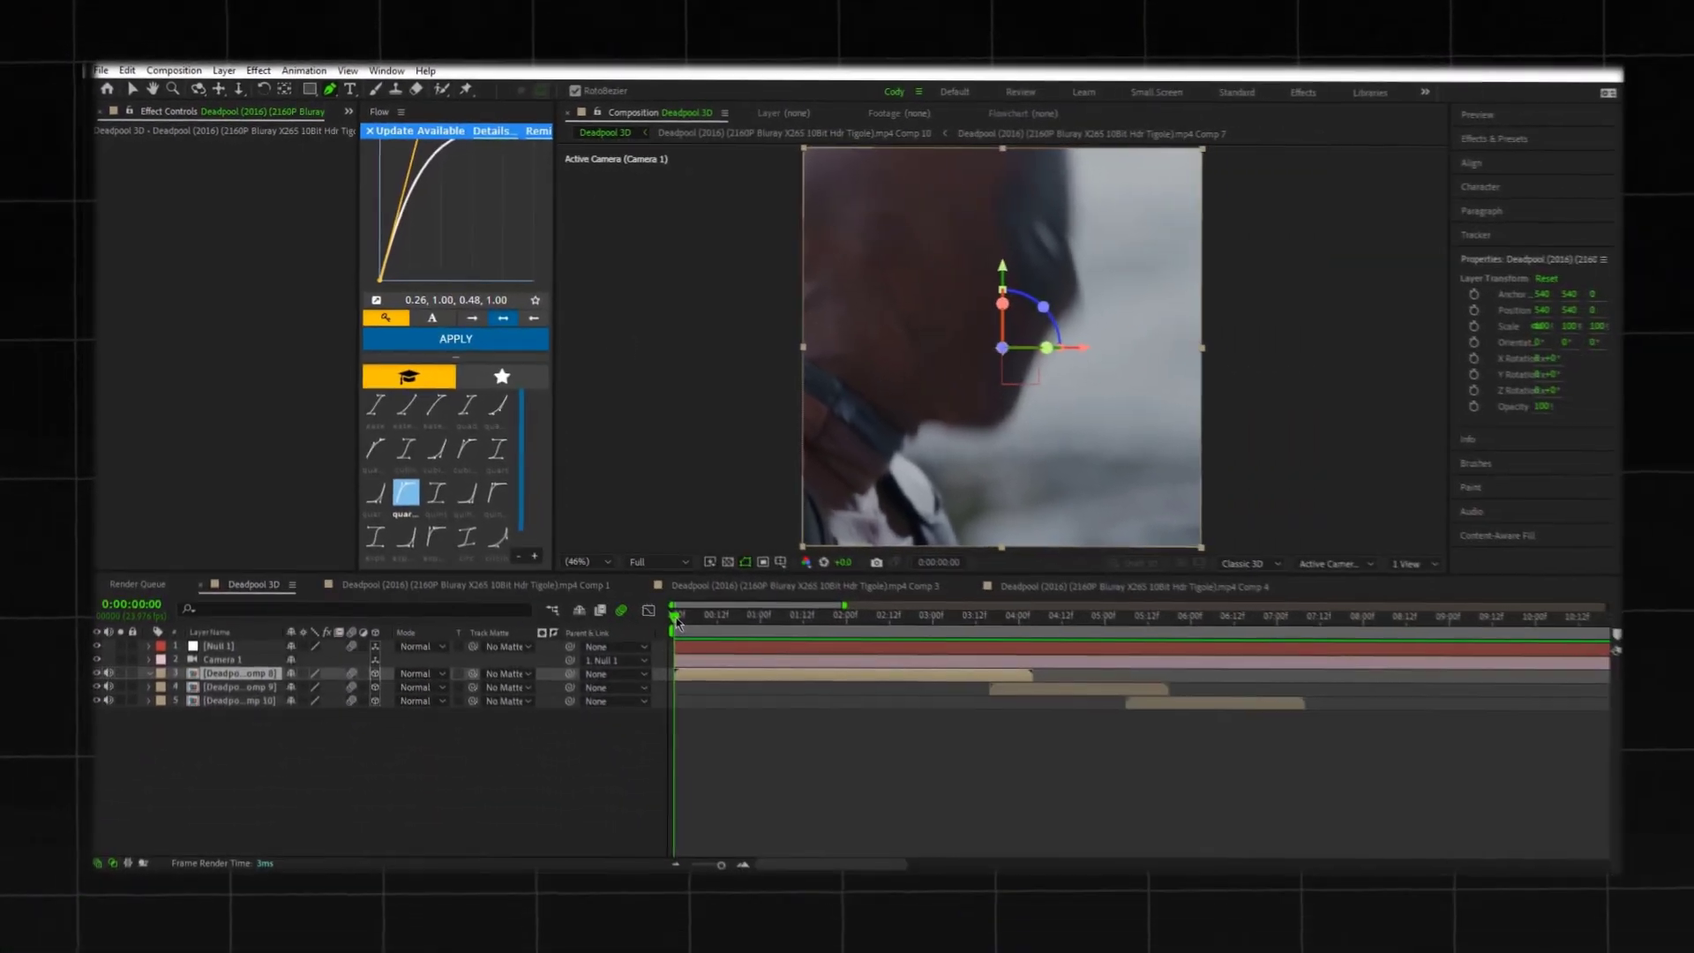
left_click_drag(725, 677, 1083, 720)
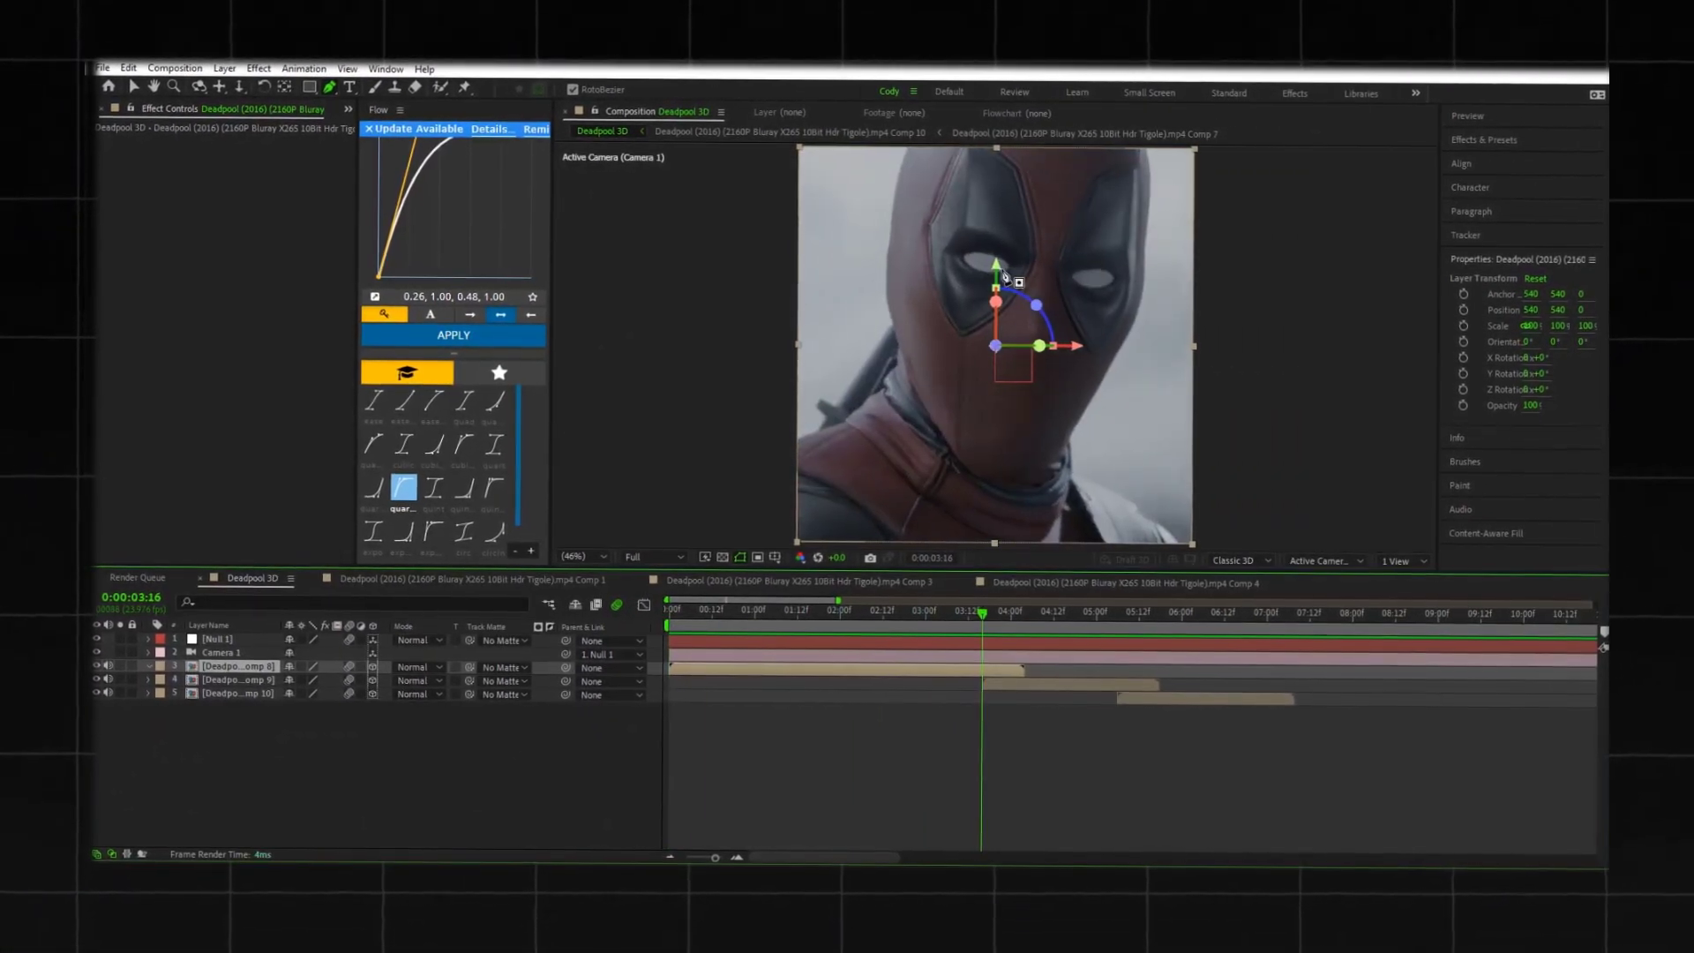
scroll(992, 286, "up", 5)
scroll(990, 284, "down", 3)
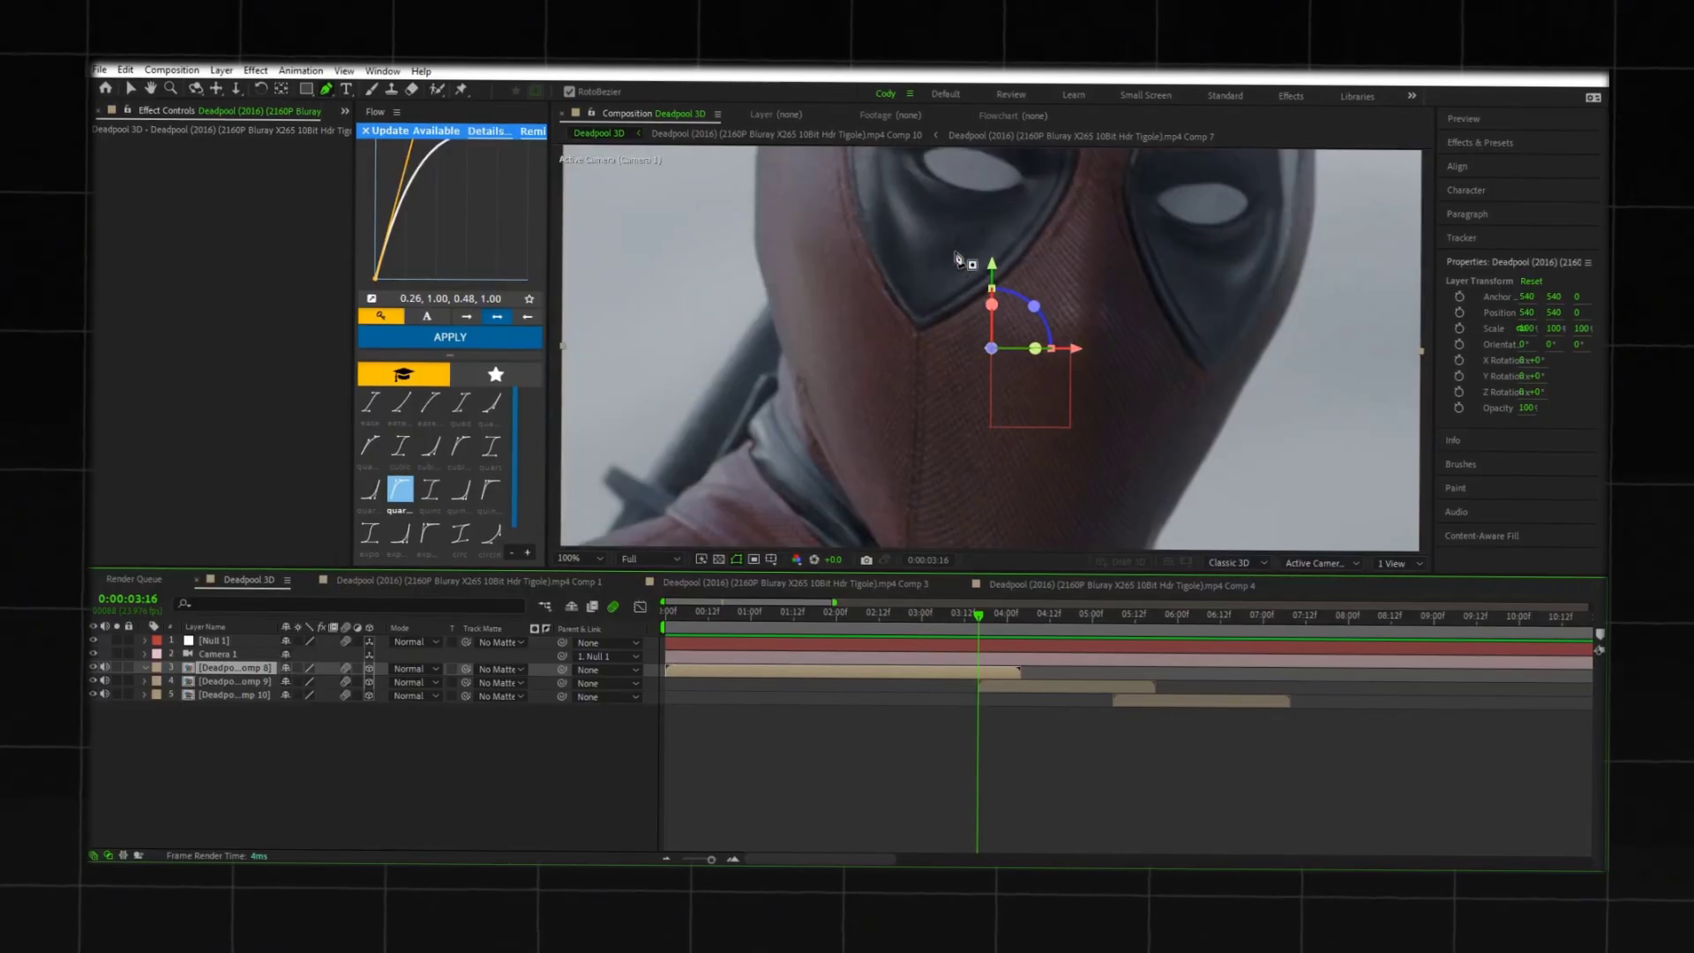
scroll(891, 501, "up", 2)
left_click(883, 439)
left_click(867, 412)
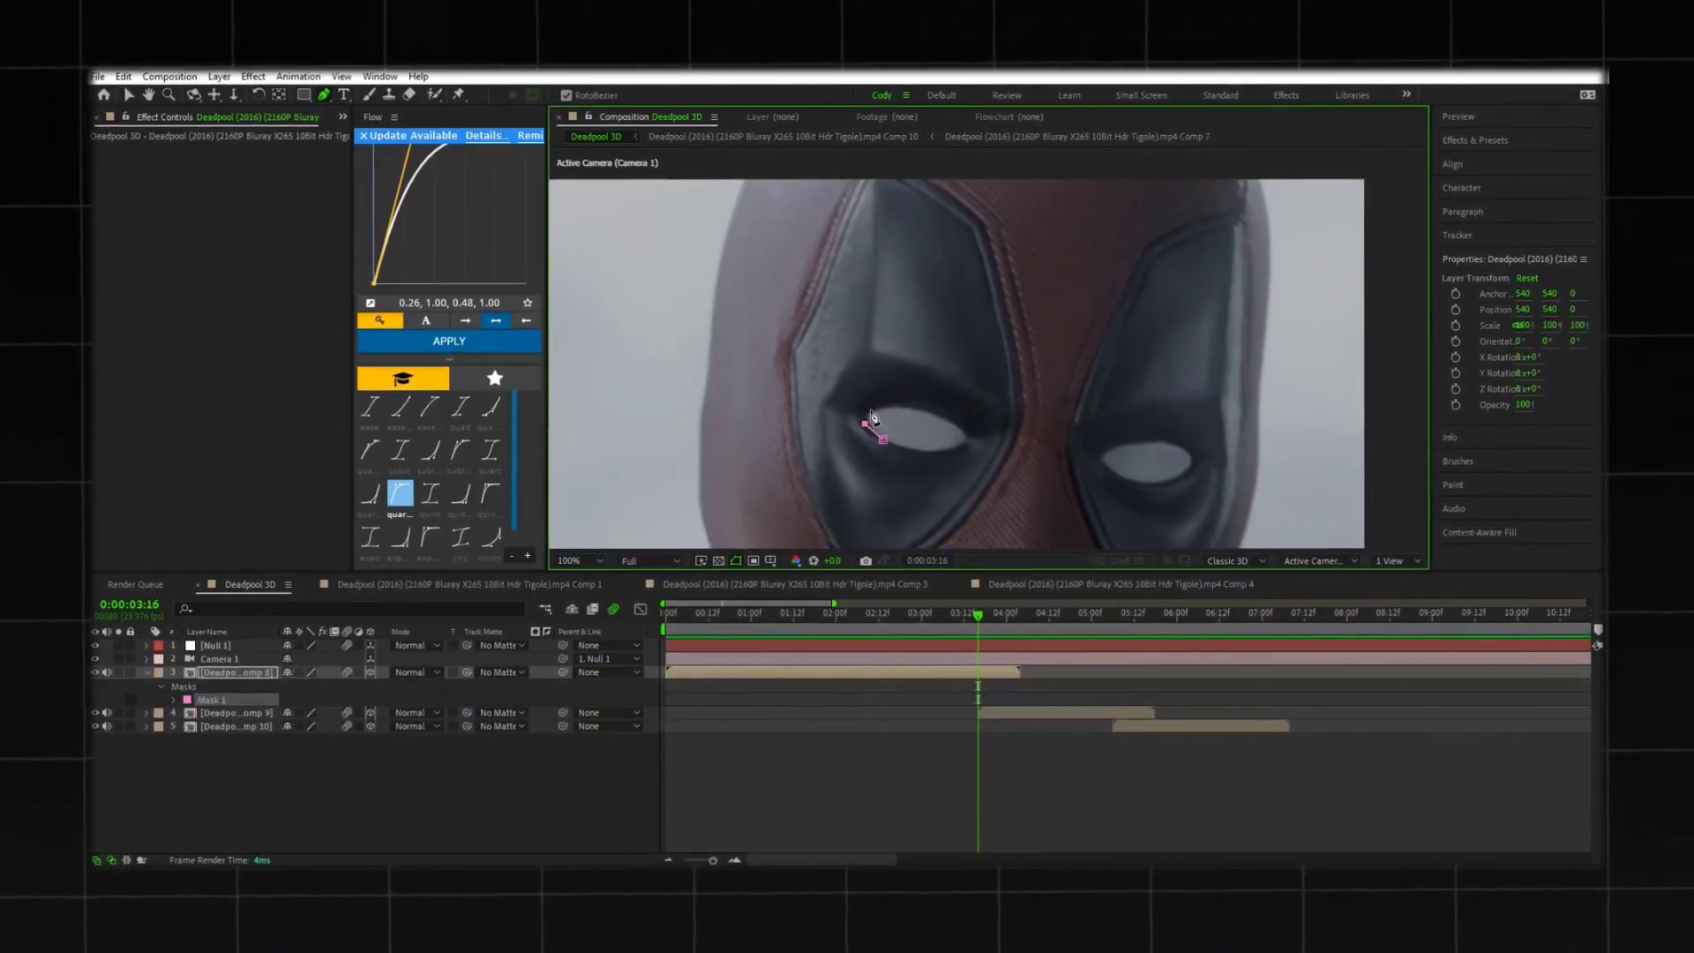
left_click(900, 407)
left_click(969, 438)
left_click(952, 448)
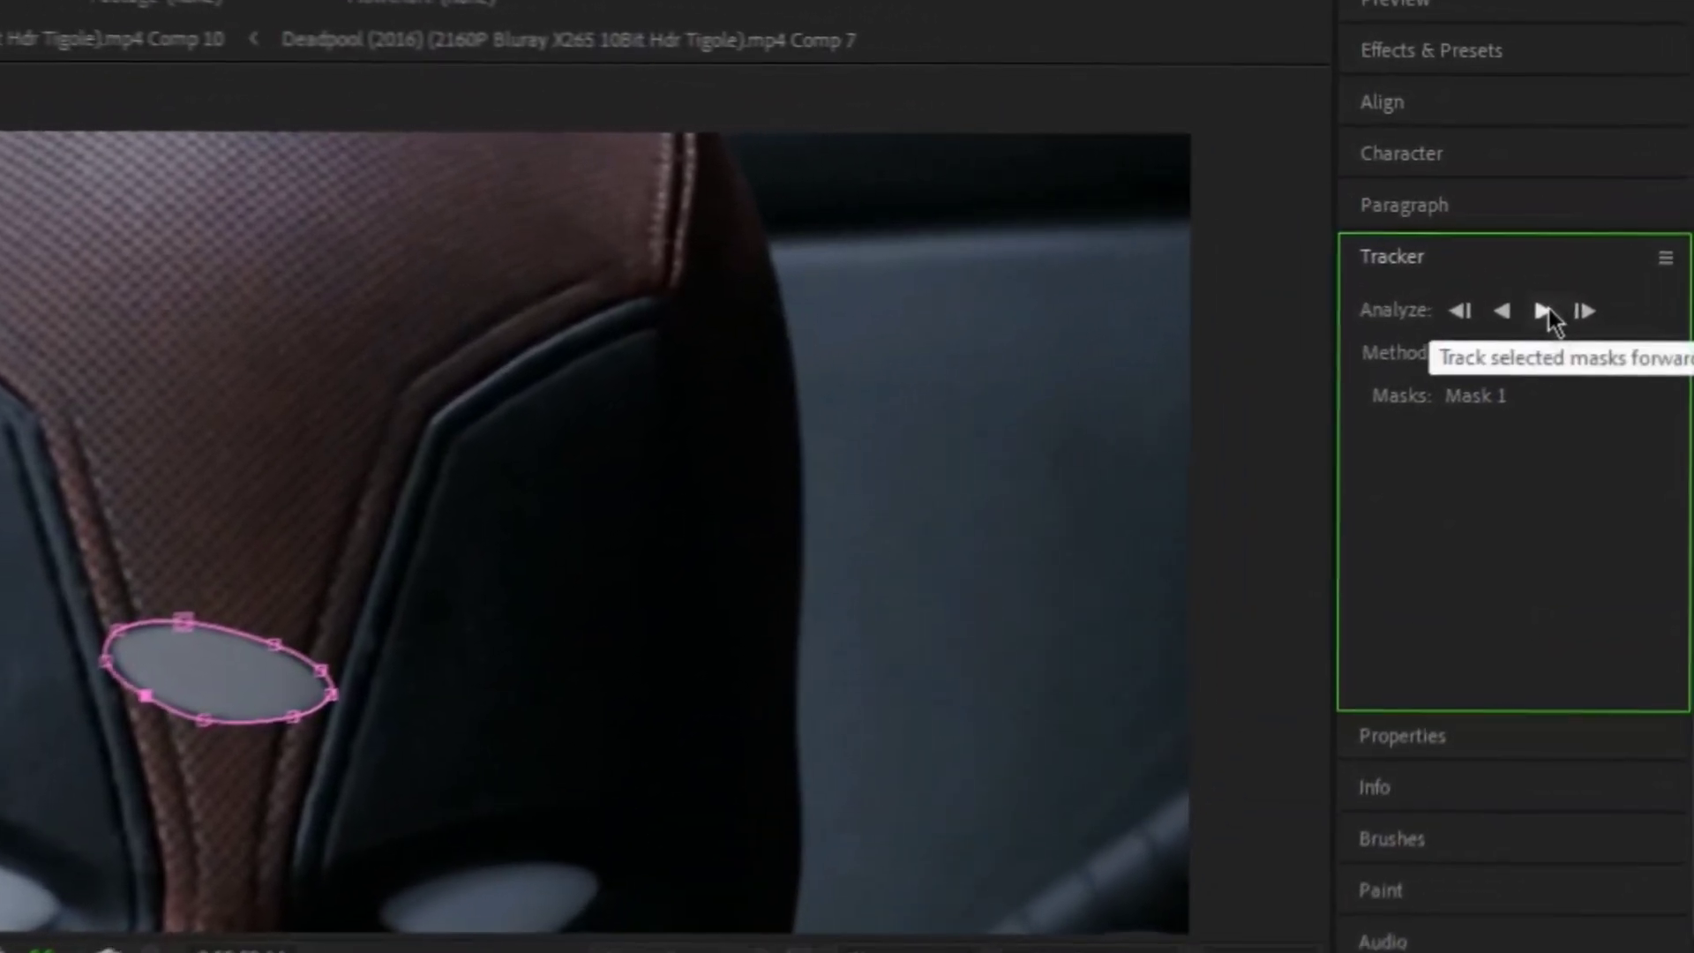
Step: Track the eye mask forward frame by frame to the first clip's end at 0:00:04:04, using position, scale and rotation
left_click(1584, 311)
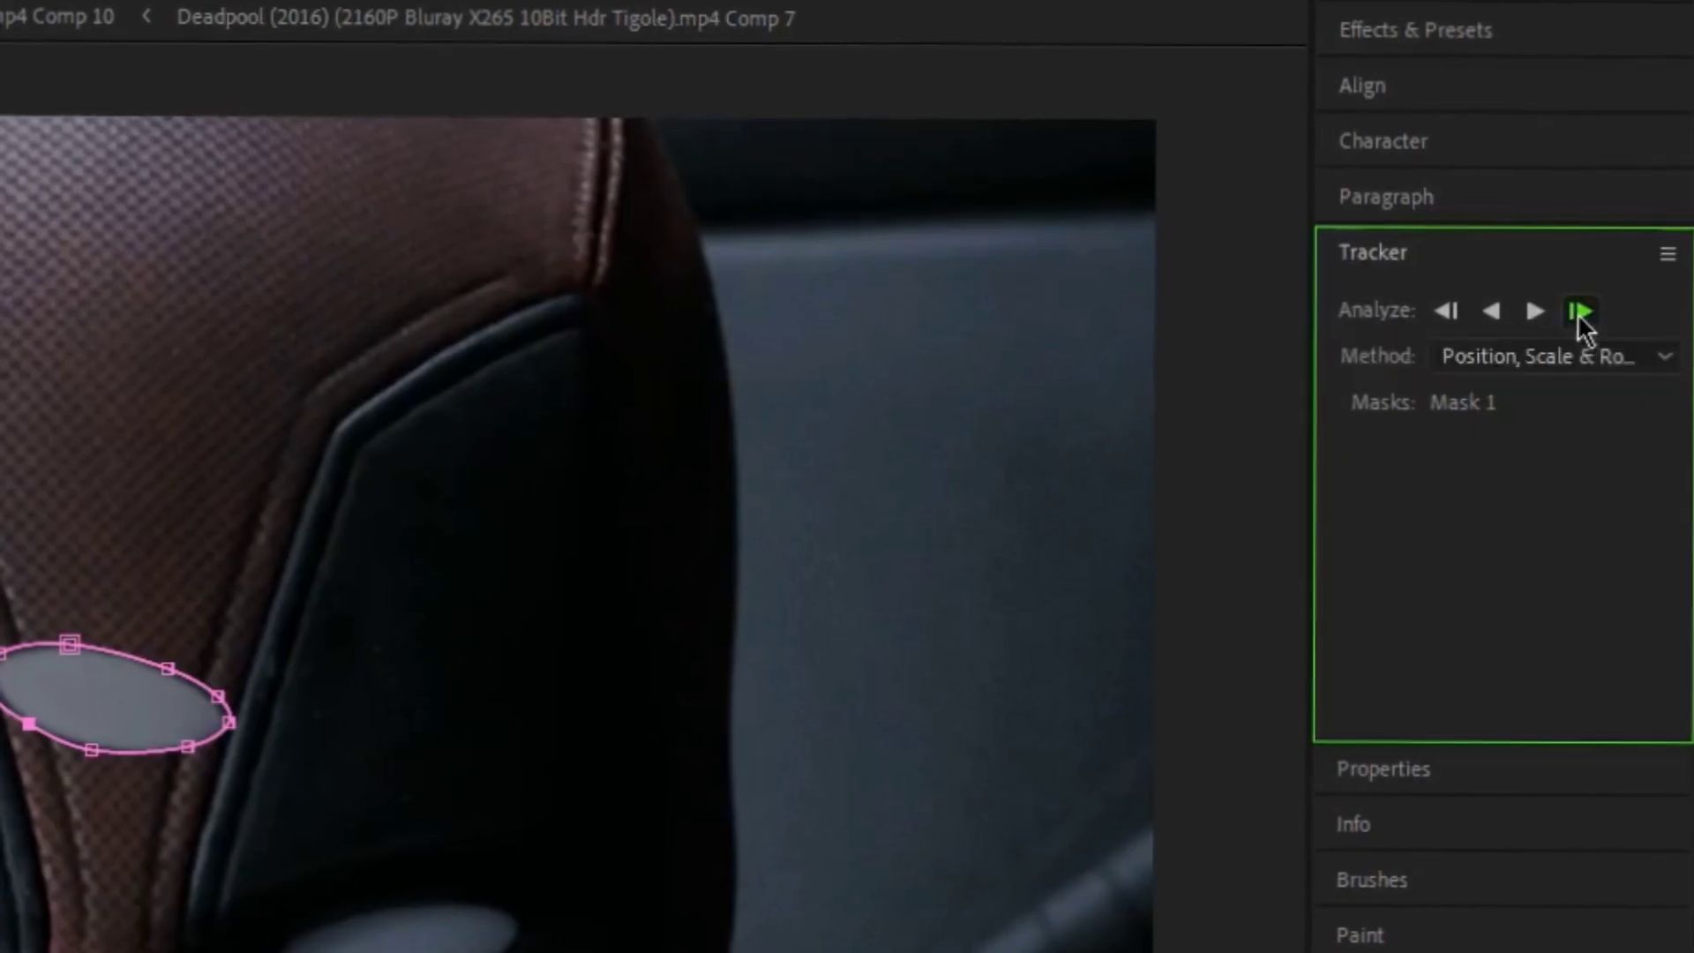
left_click(1579, 312)
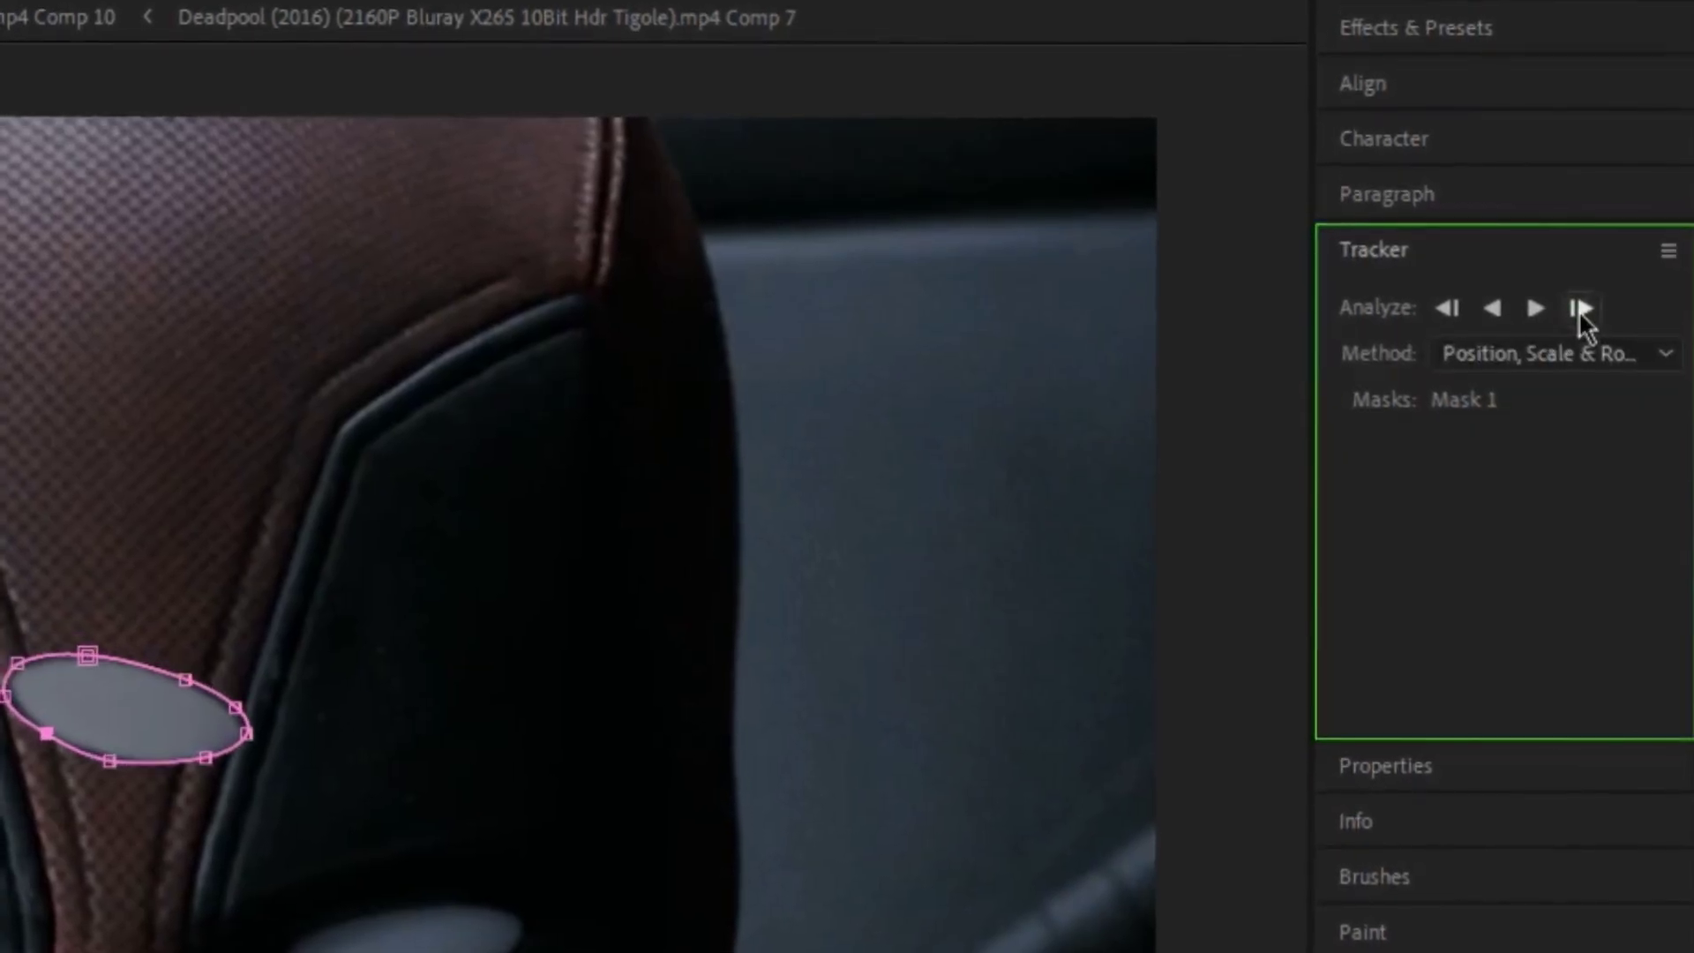
left_click(1578, 311)
left_click(1577, 312)
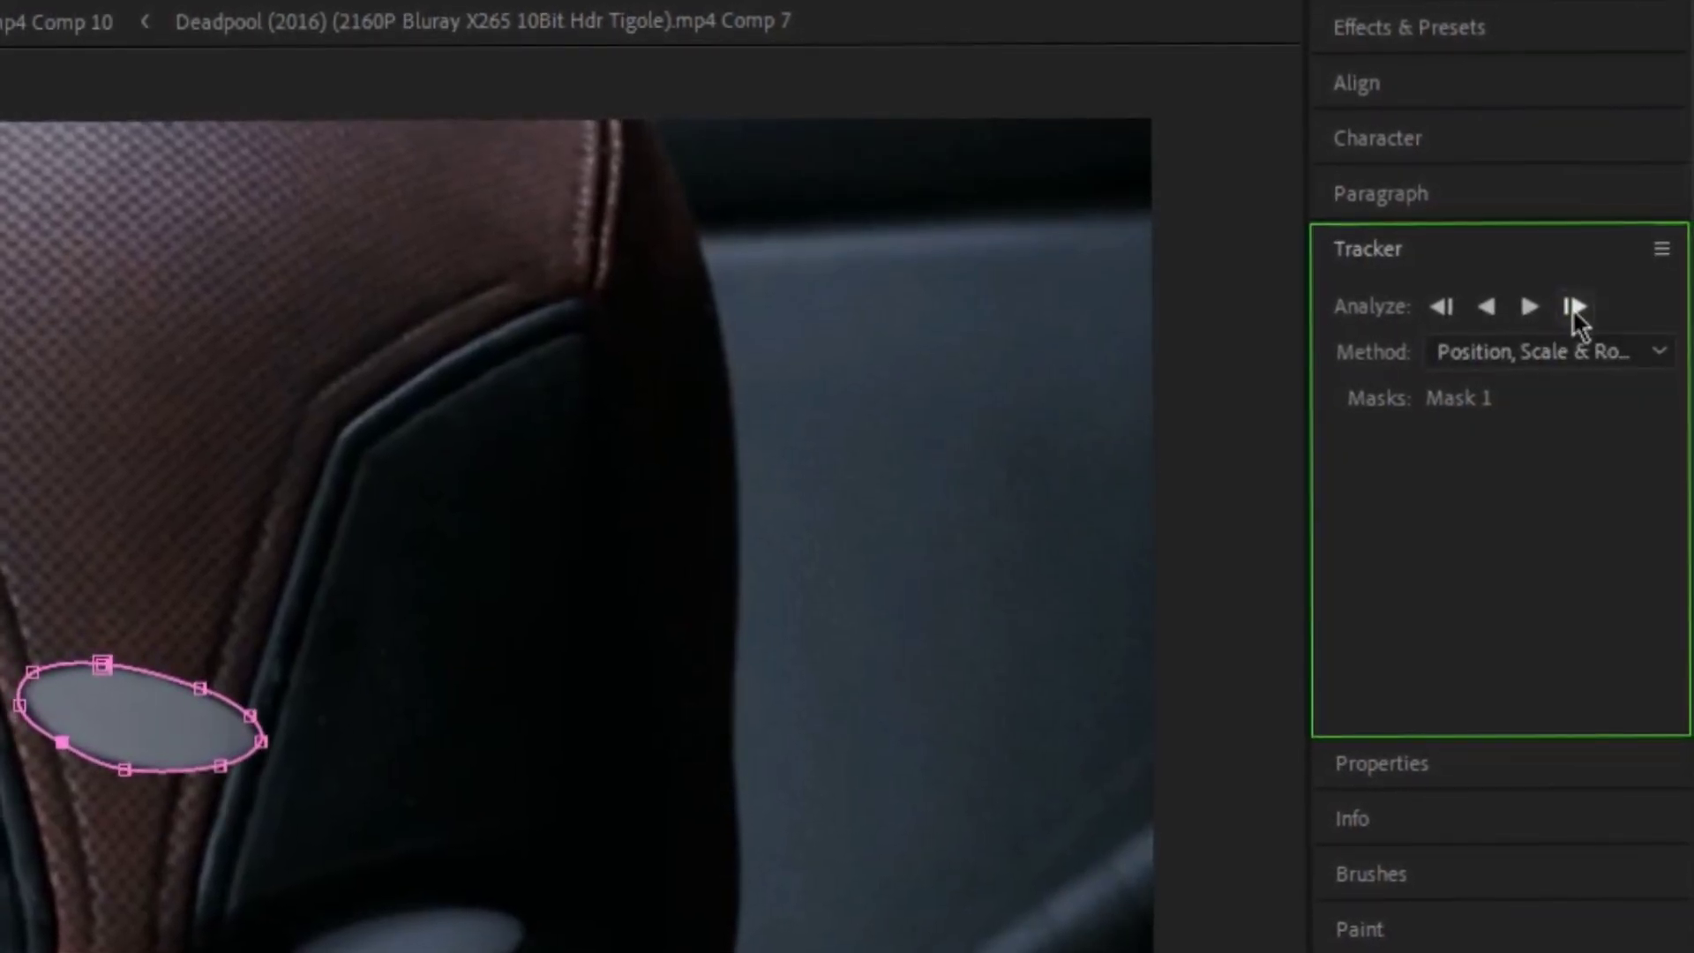
left_click(1577, 312)
left_click(1571, 306)
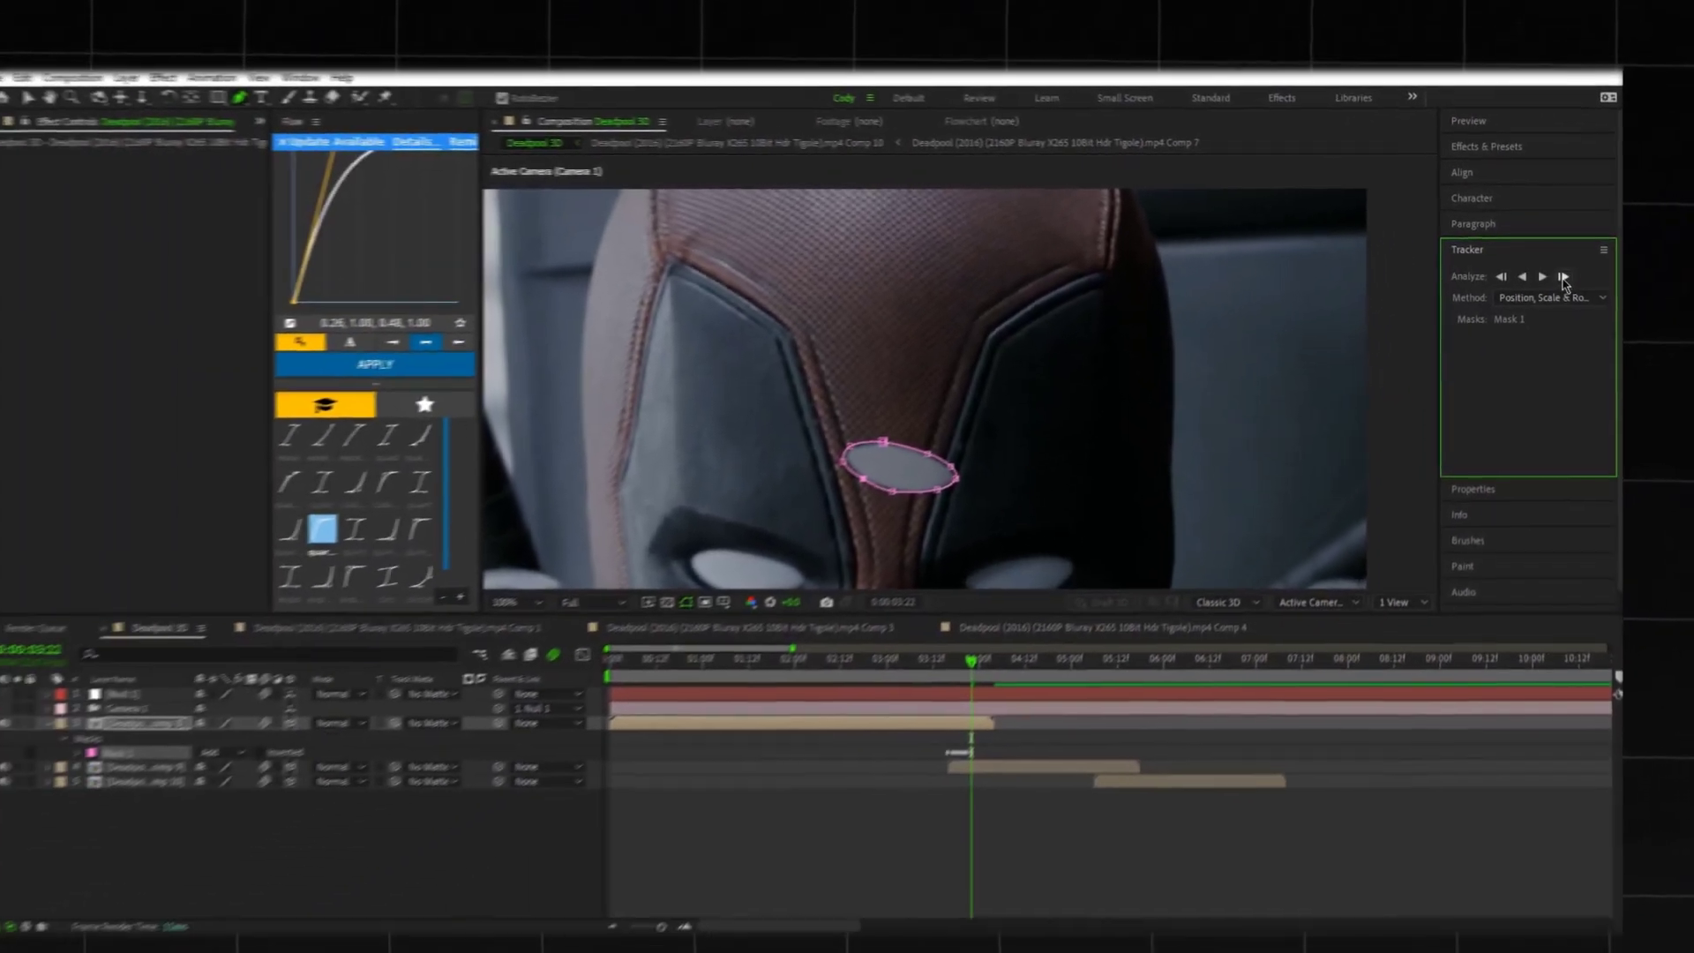
left_click(1571, 306)
left_click(1556, 266)
left_click(1557, 267)
left_click(1557, 267)
left_click(1556, 266)
left_click(1557, 266)
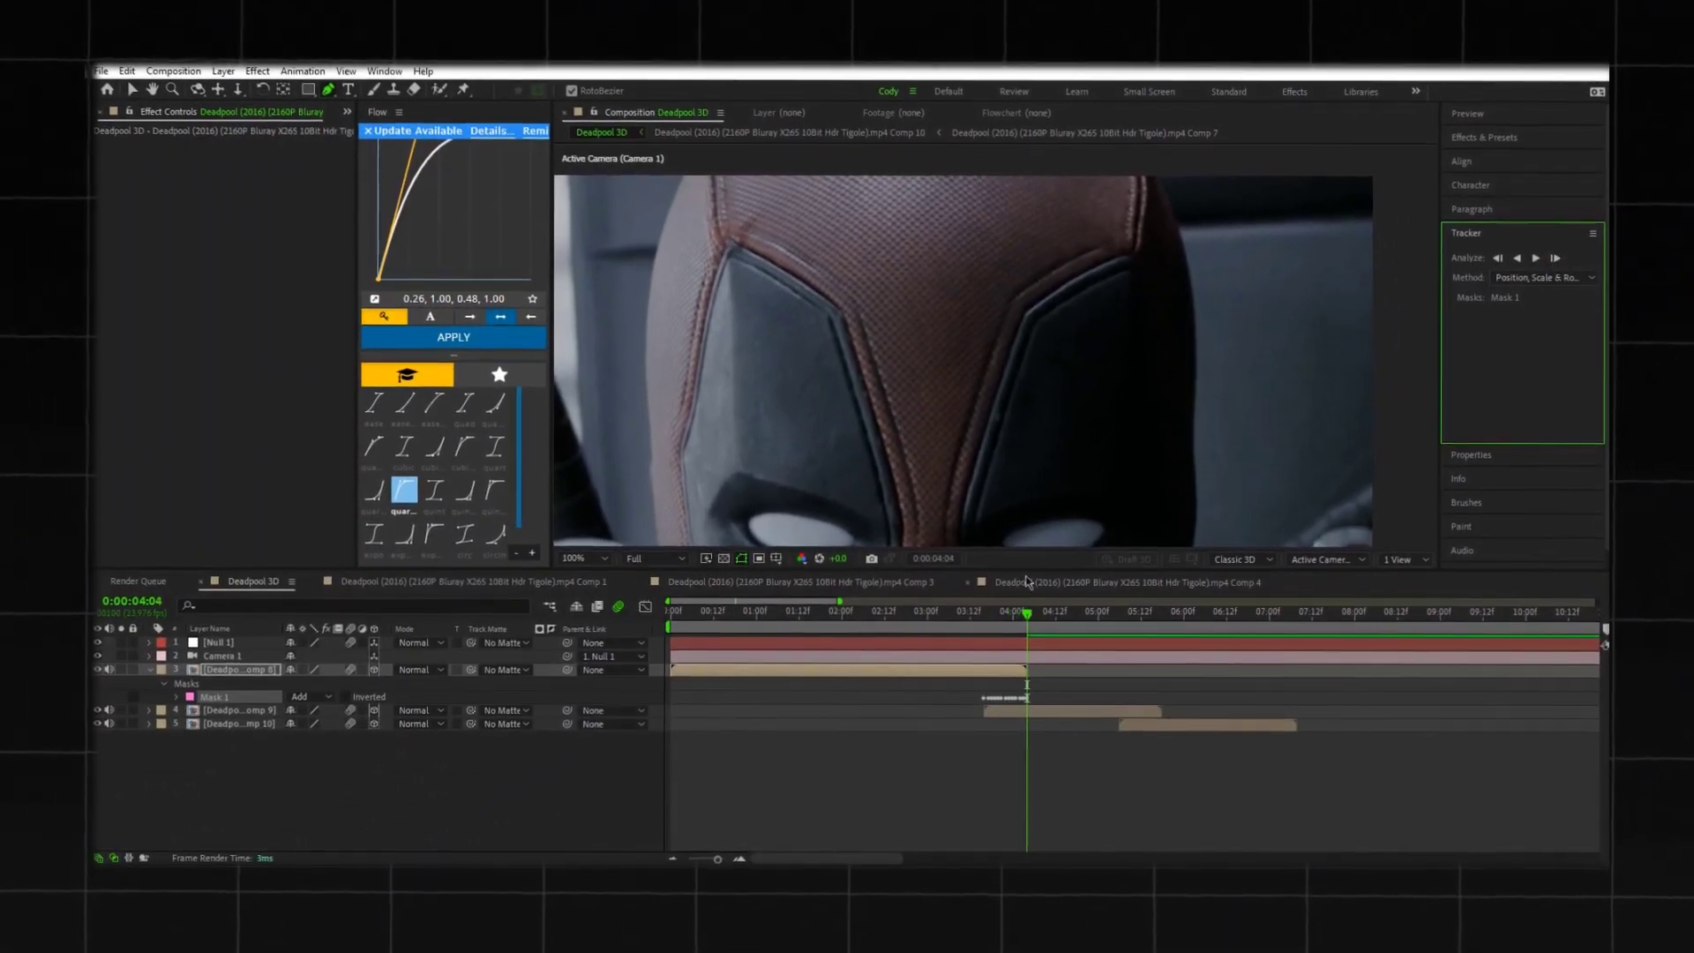
Step: Back at 0:00:03:16, add a second, full-frame mask to the first clip alongside the tracked eye mask
left_click_drag(1025, 625, 983, 617)
left_click(582, 555)
left_click(586, 582)
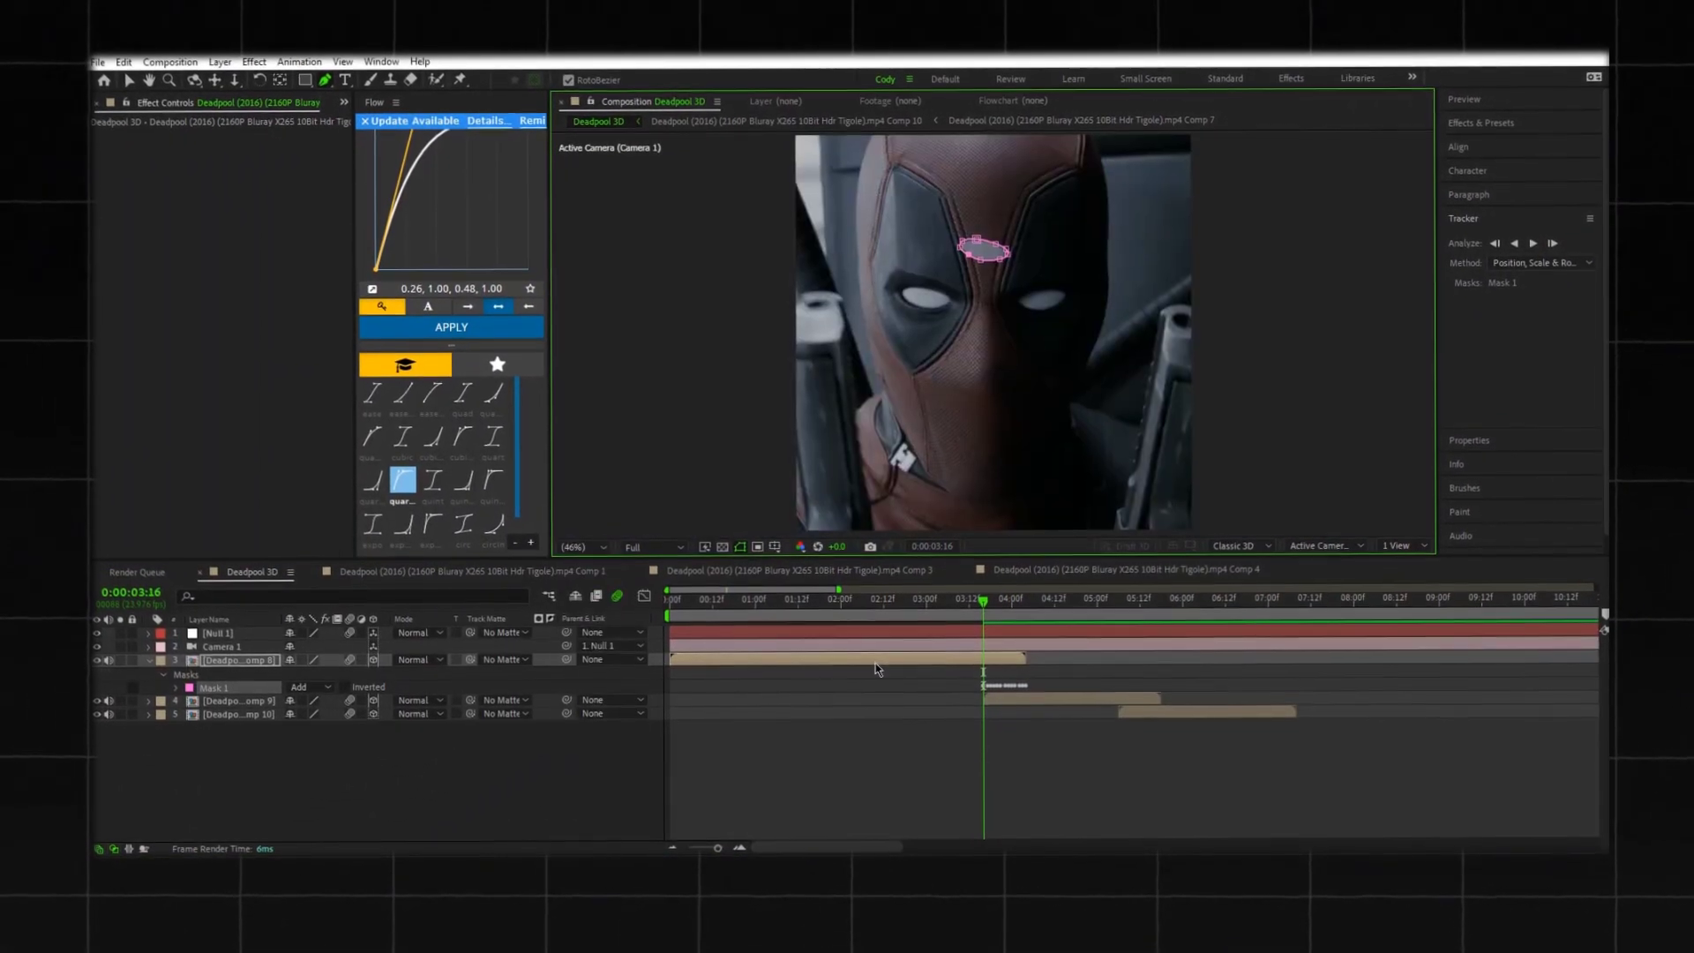
key("v")
left_click(882, 729)
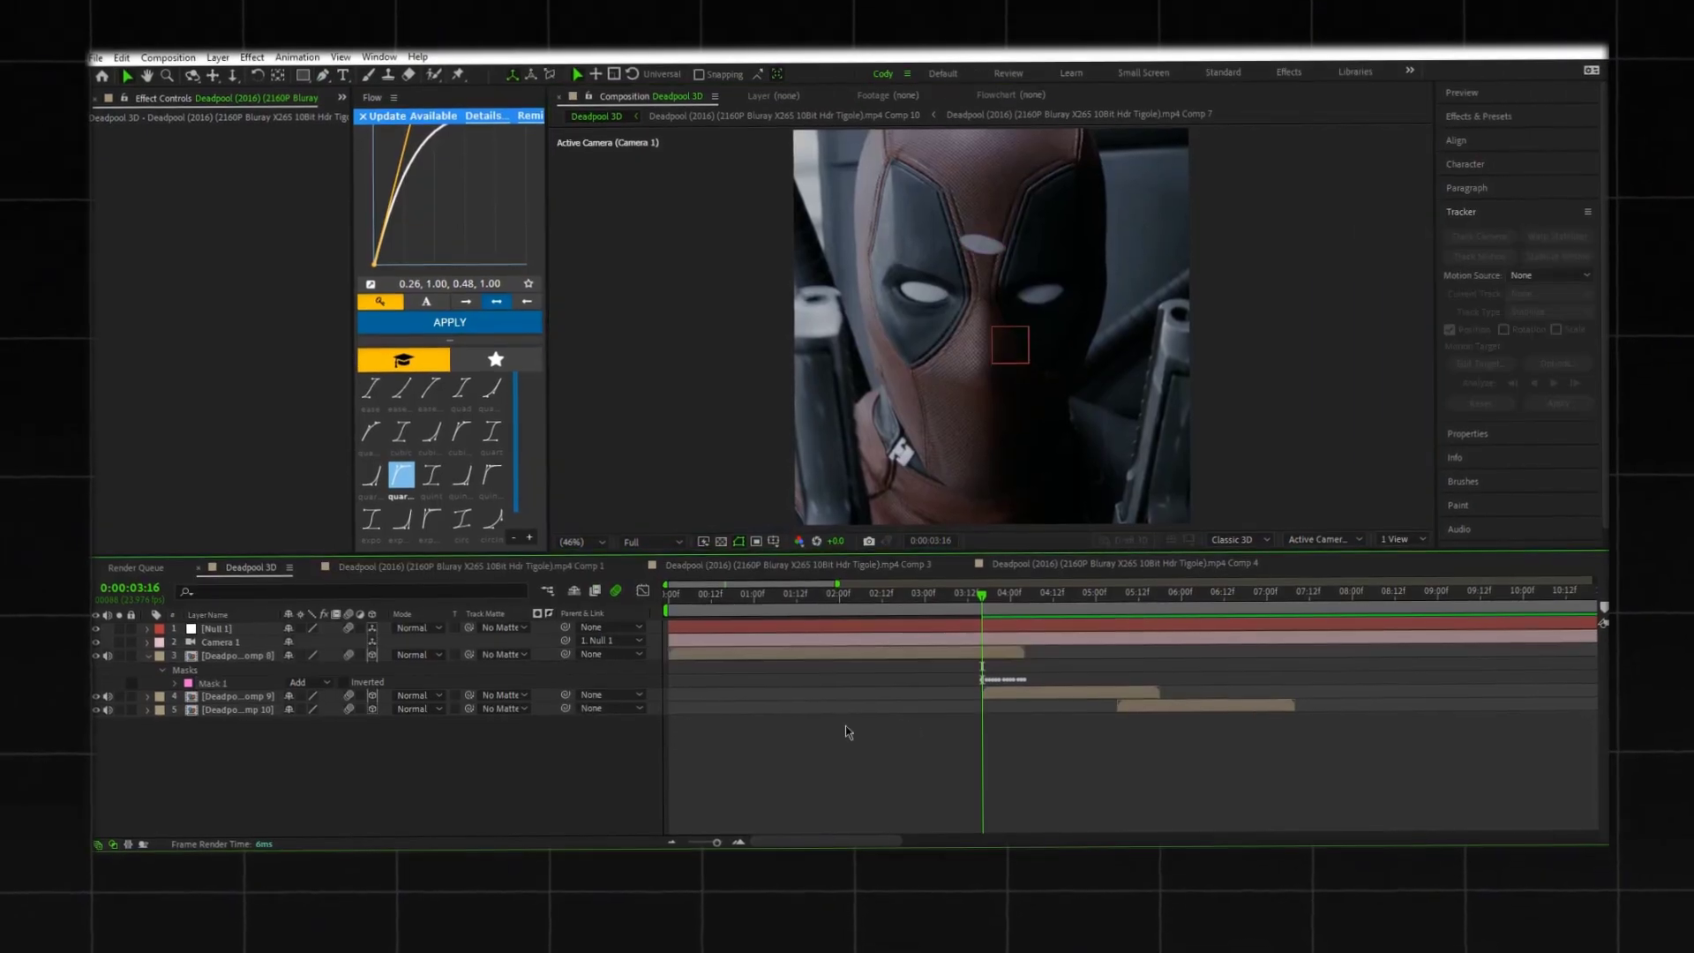
left_click(216, 683)
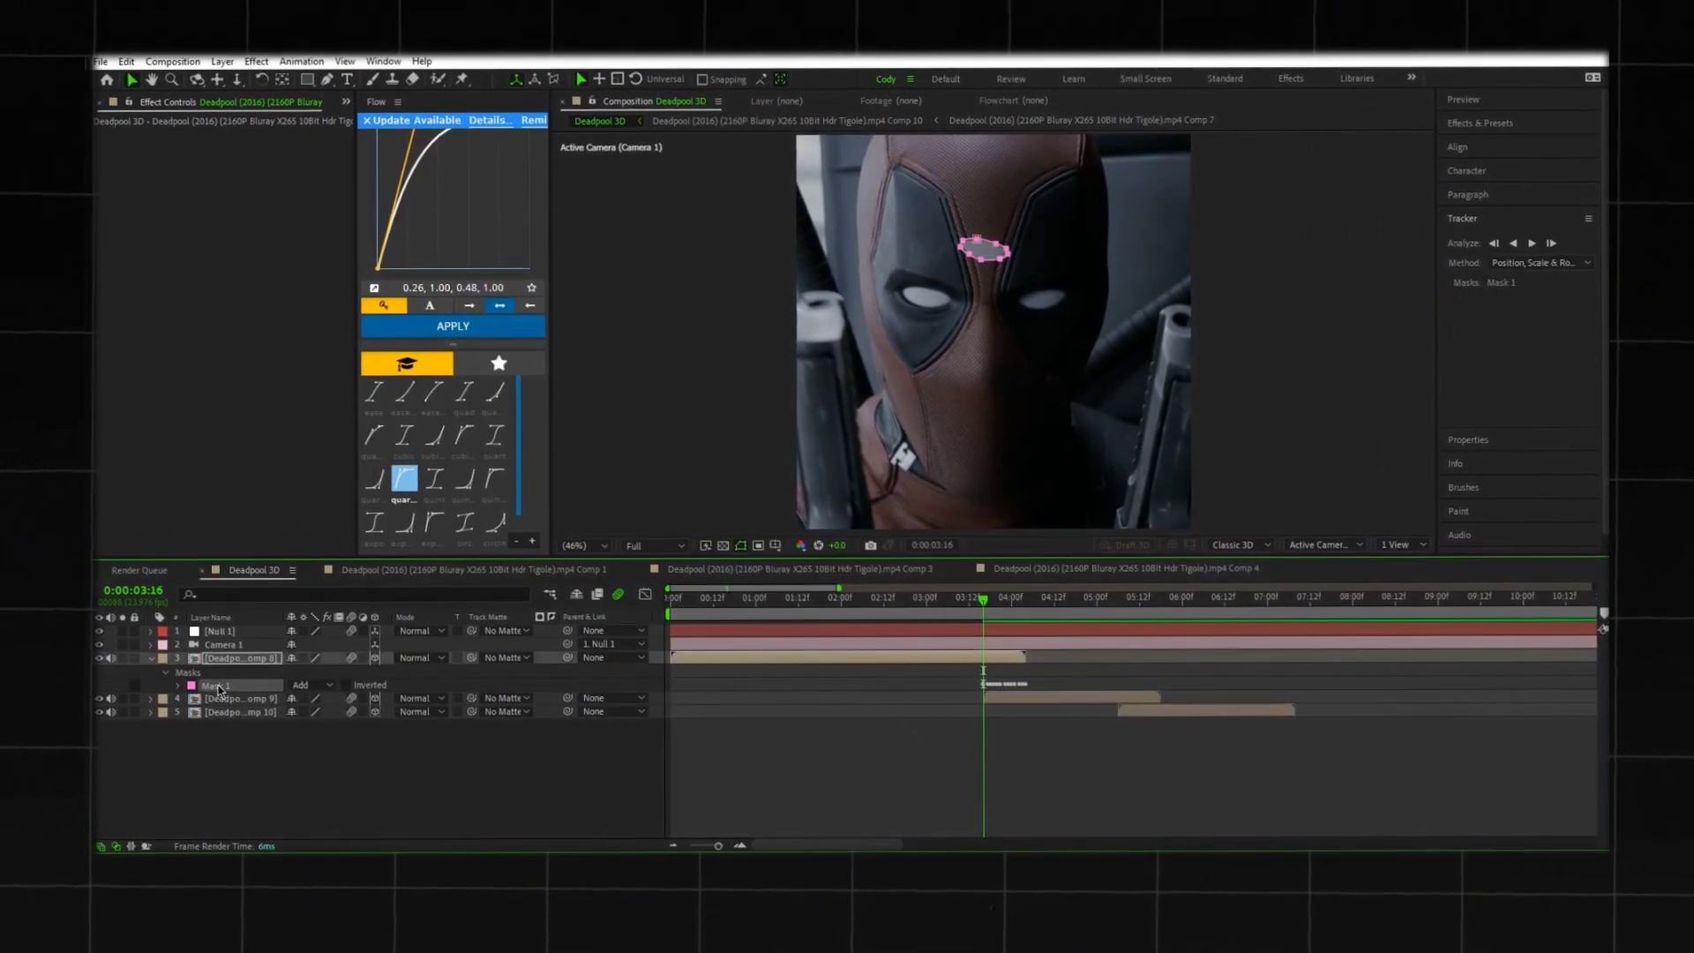
key("ctrl+shift+n")
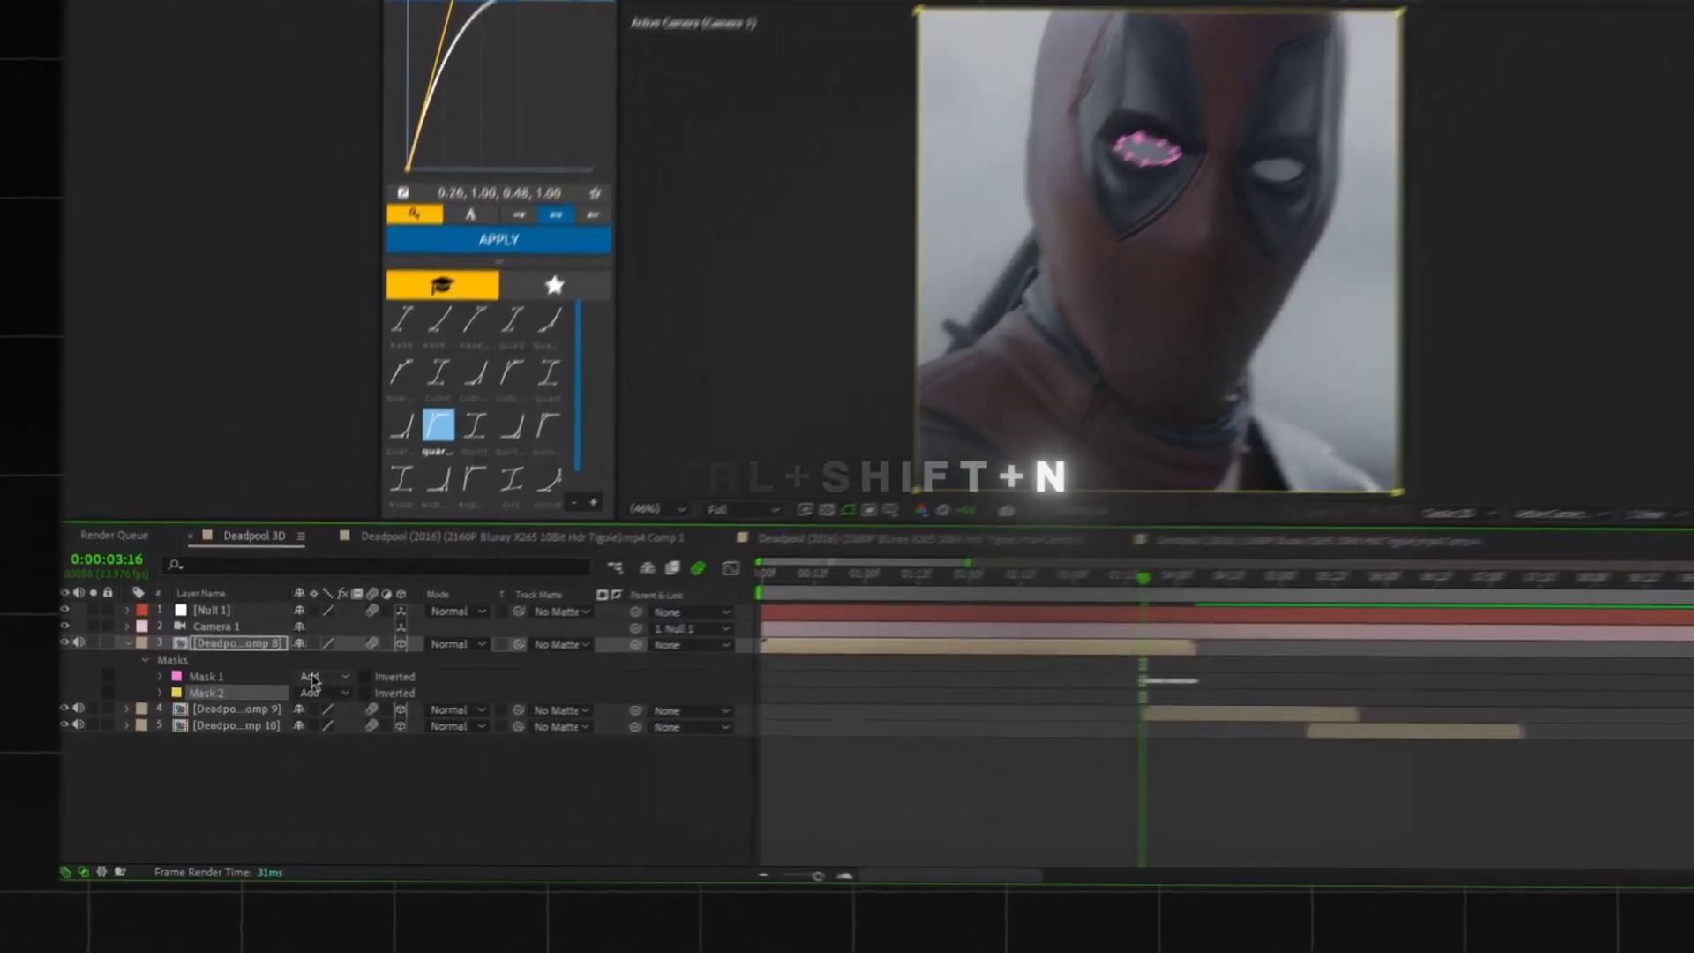
Step: Set the tracked eye mask's mode to Subtract and the full-frame mask's mode to Intersect on the first clip
left_click(291, 693)
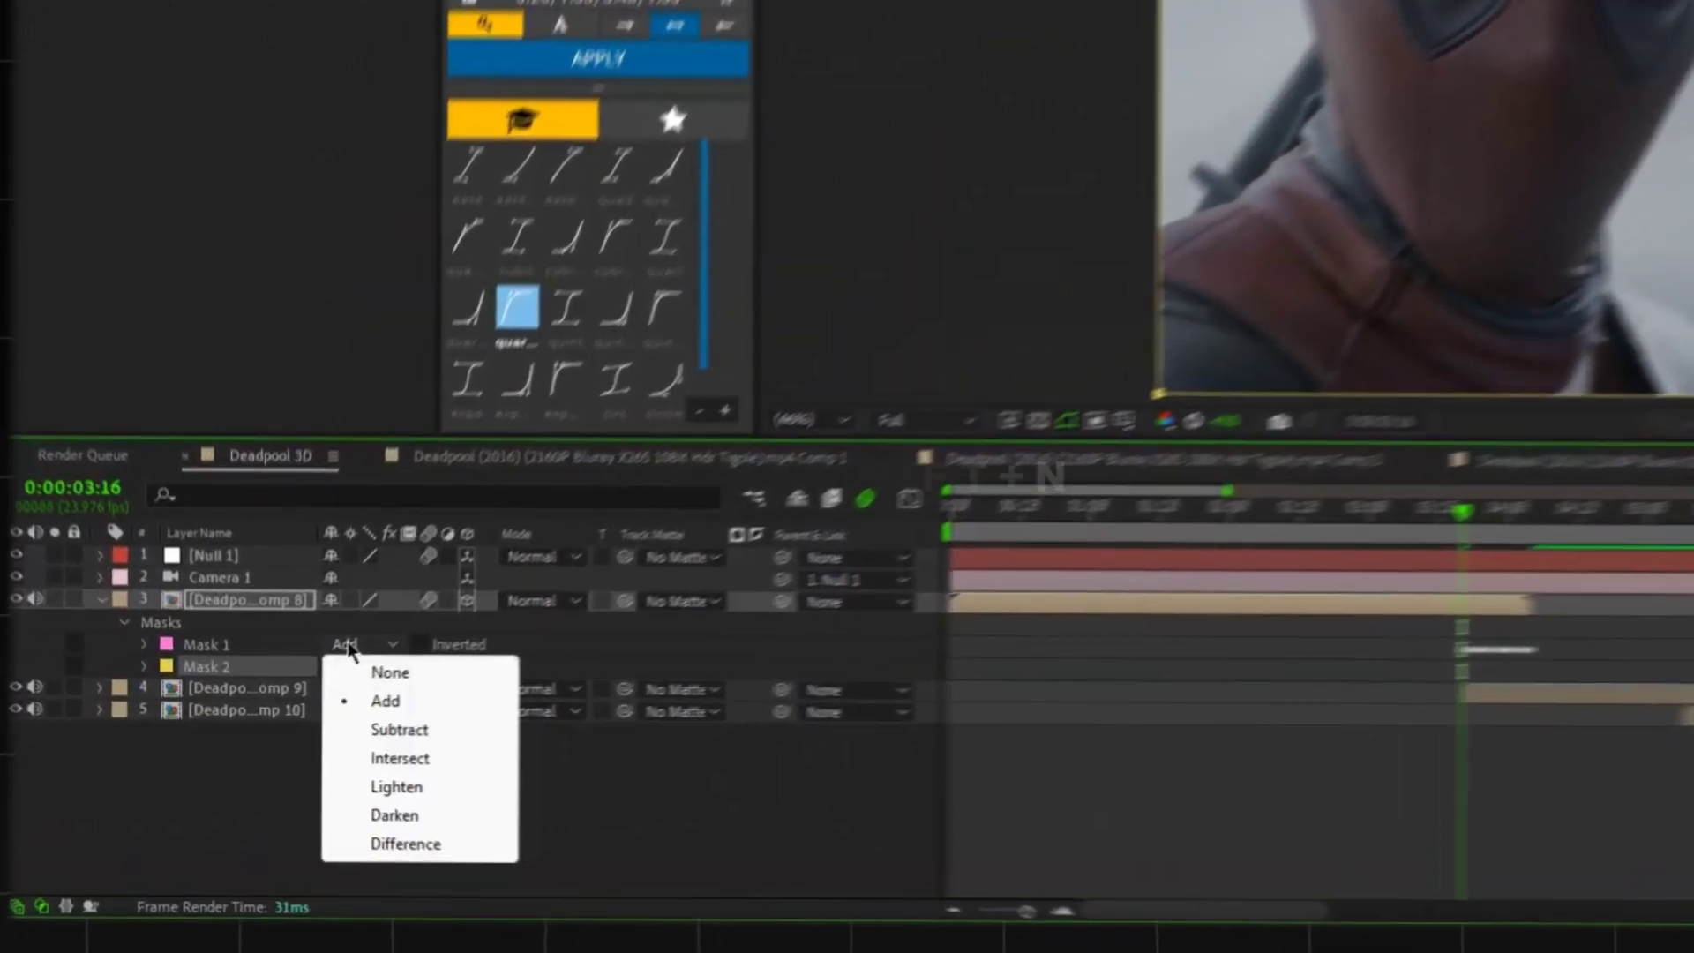
left_click(401, 729)
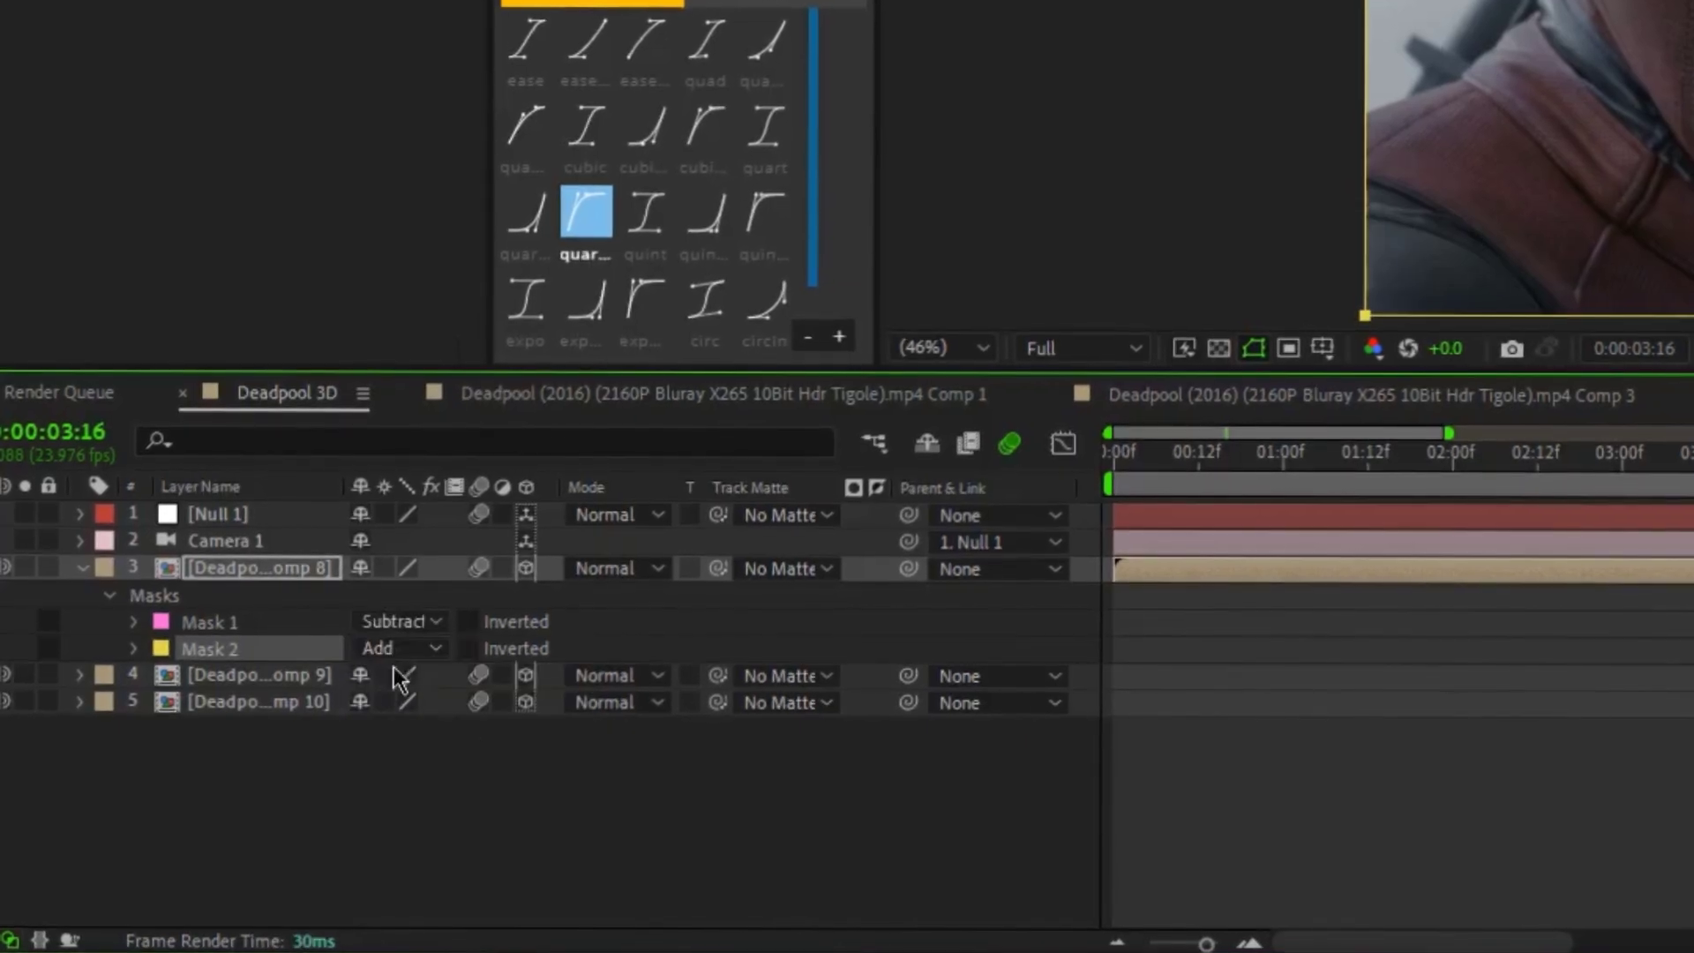
left_click(383, 651)
left_click(472, 784)
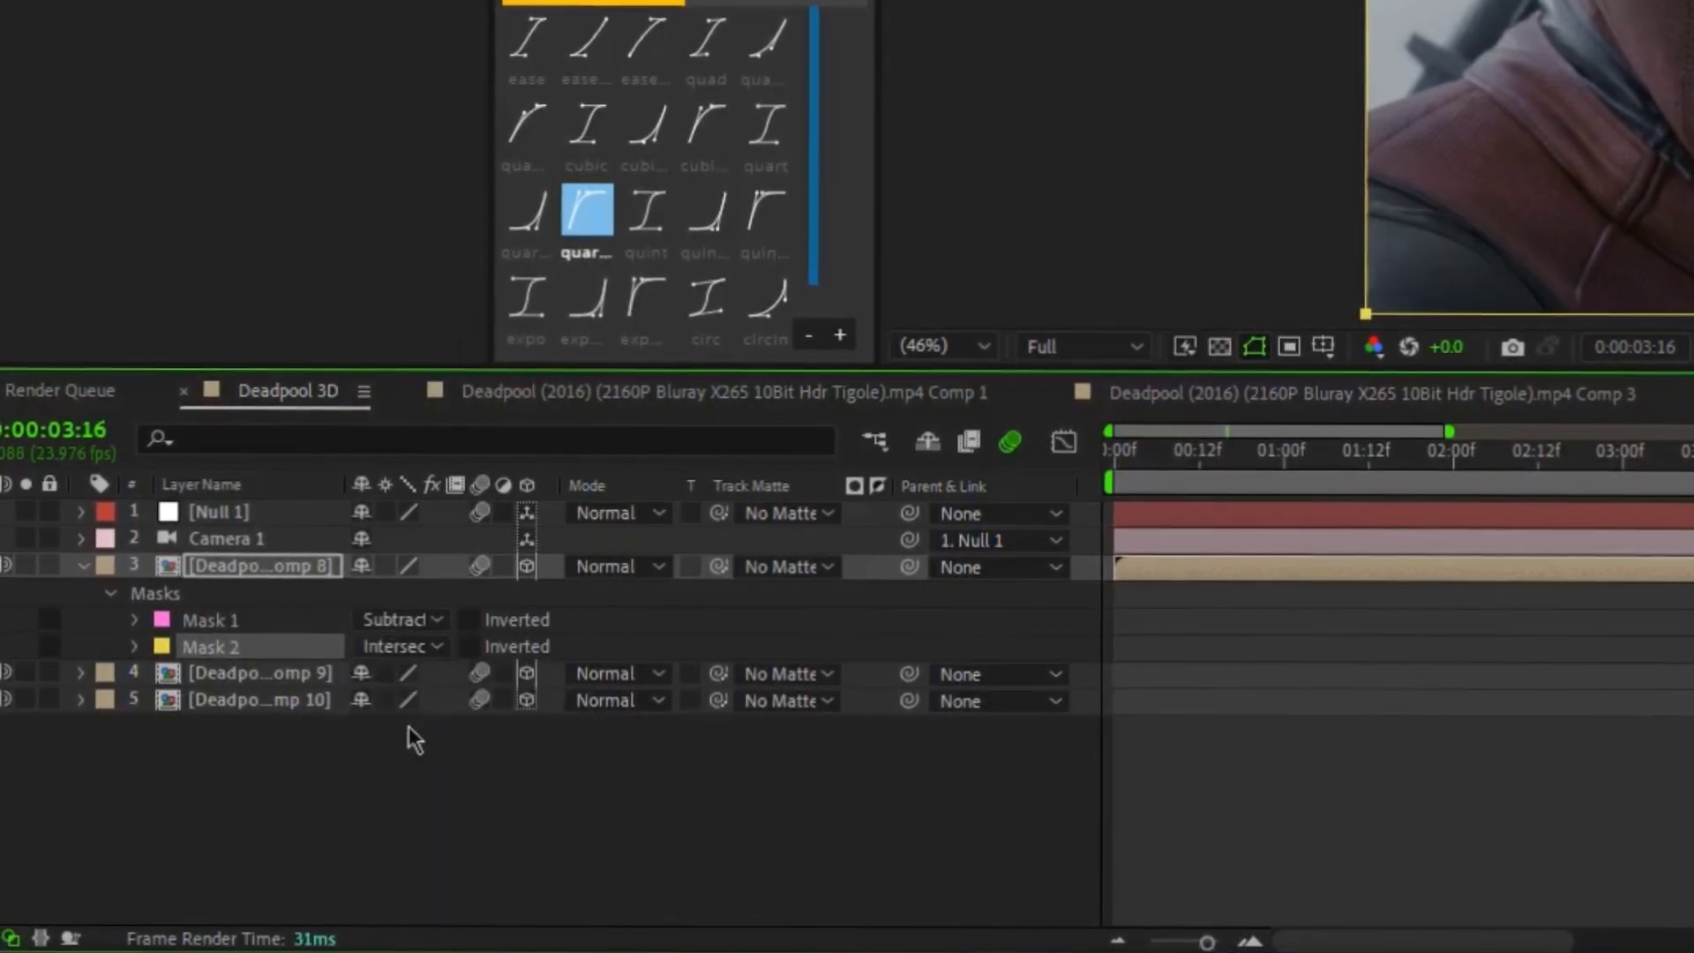
Step: Feather the first clip's eye mask by 10 pixels, then collapse the clip's mask properties
left_click(135, 619)
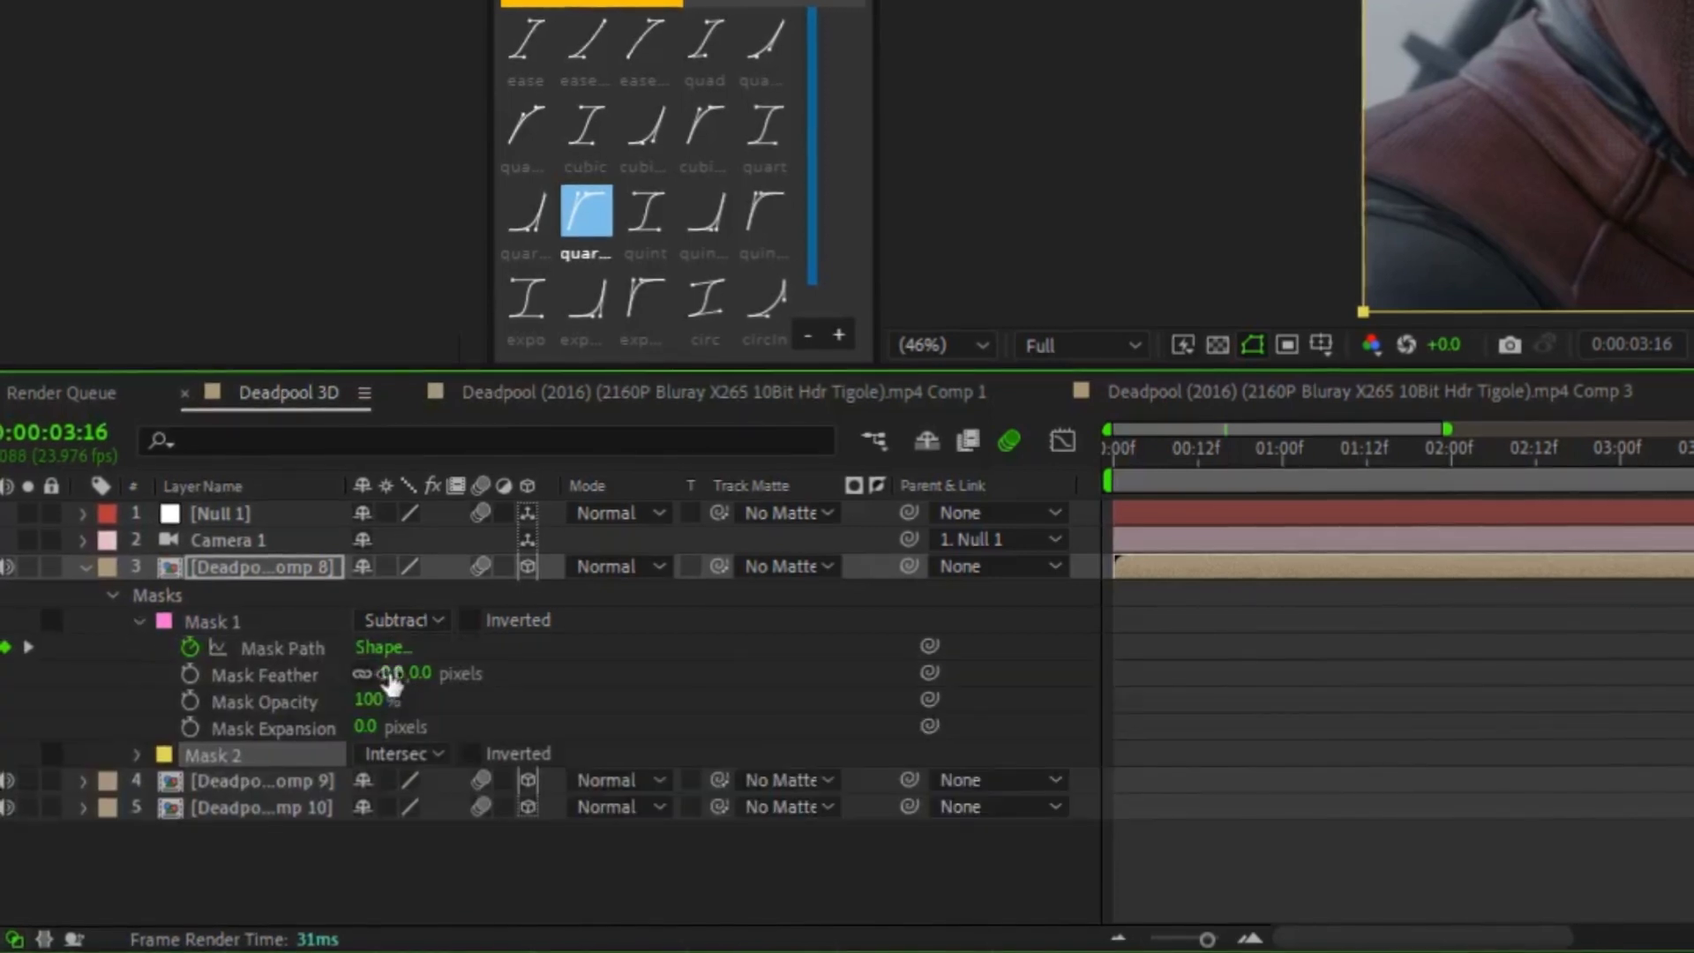
type("10")
key("Return")
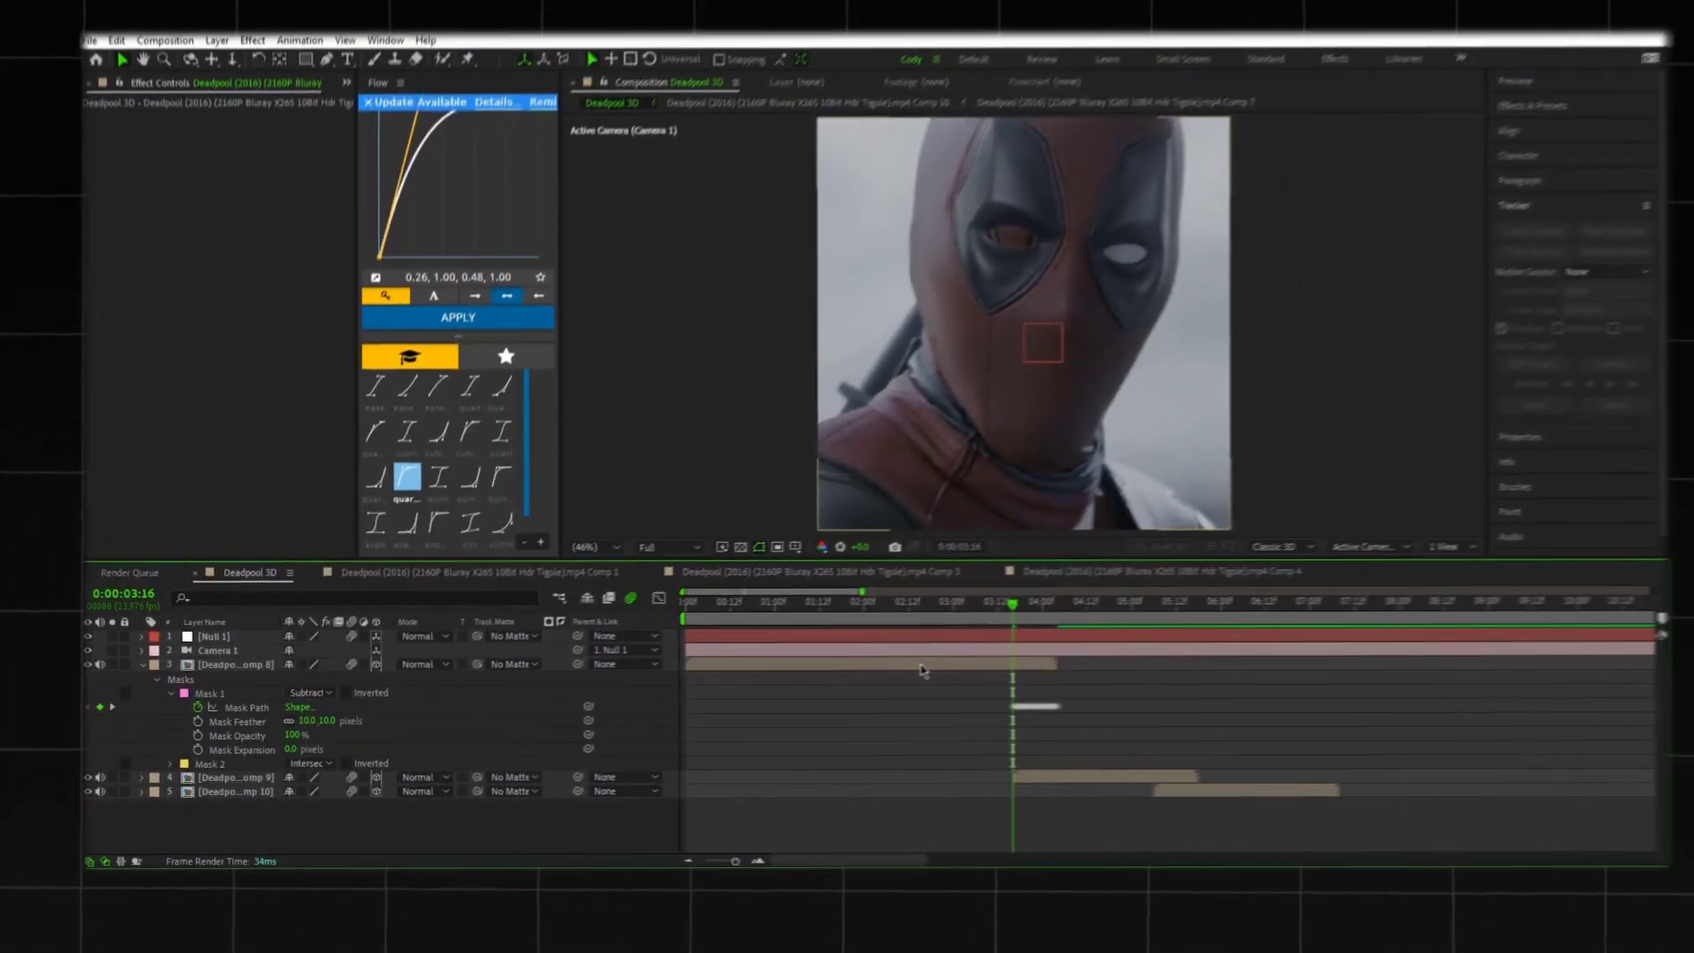
left_click(920, 666)
key("u")
key("u")
left_click(952, 706)
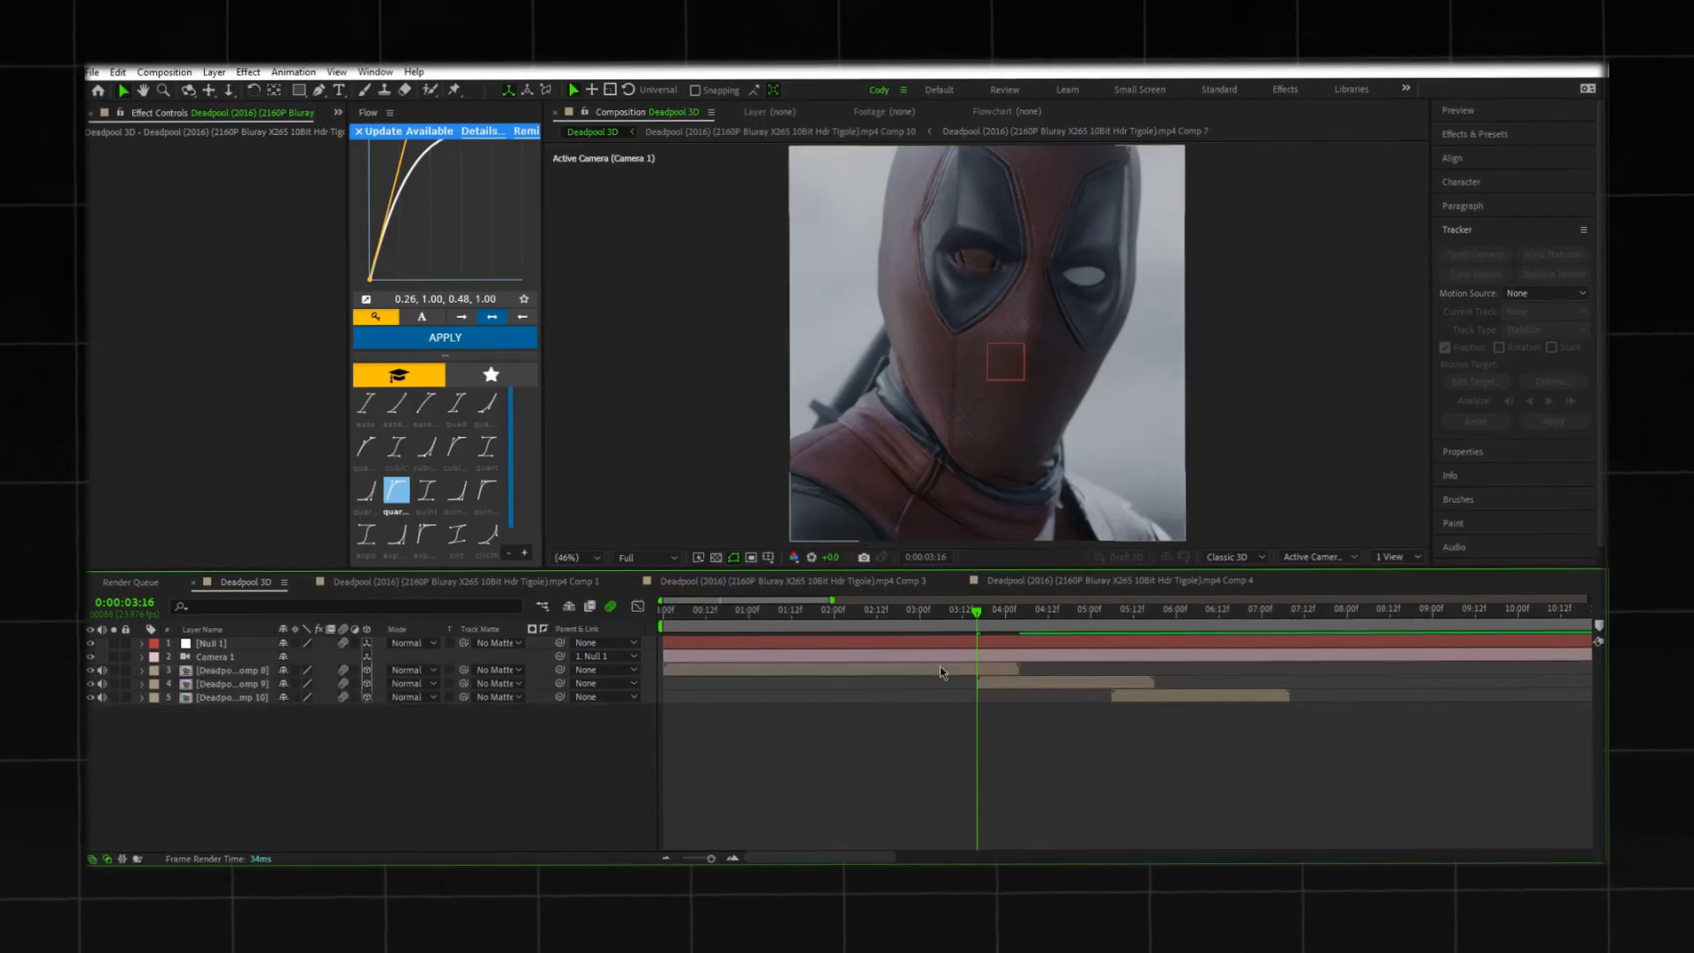
left_click_drag(1012, 605, 991, 615)
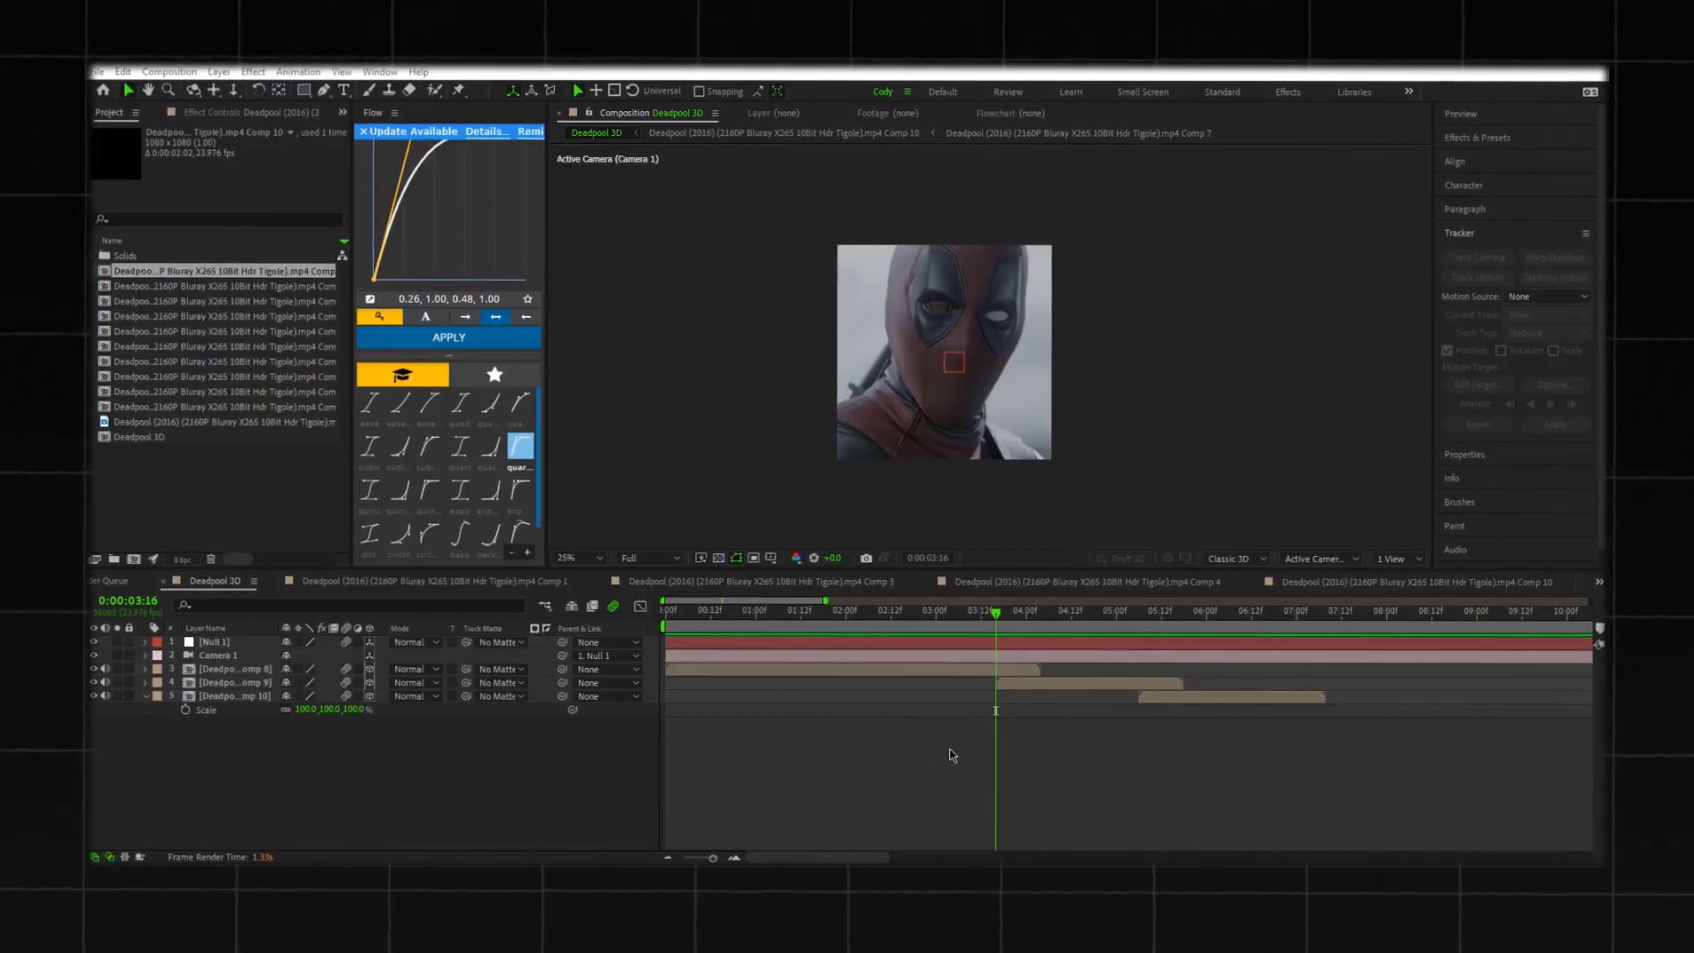
Step: Set the second clip's Z position to 1200 and place it behind the eye opening at about X 493, Y 137
left_click(1037, 684)
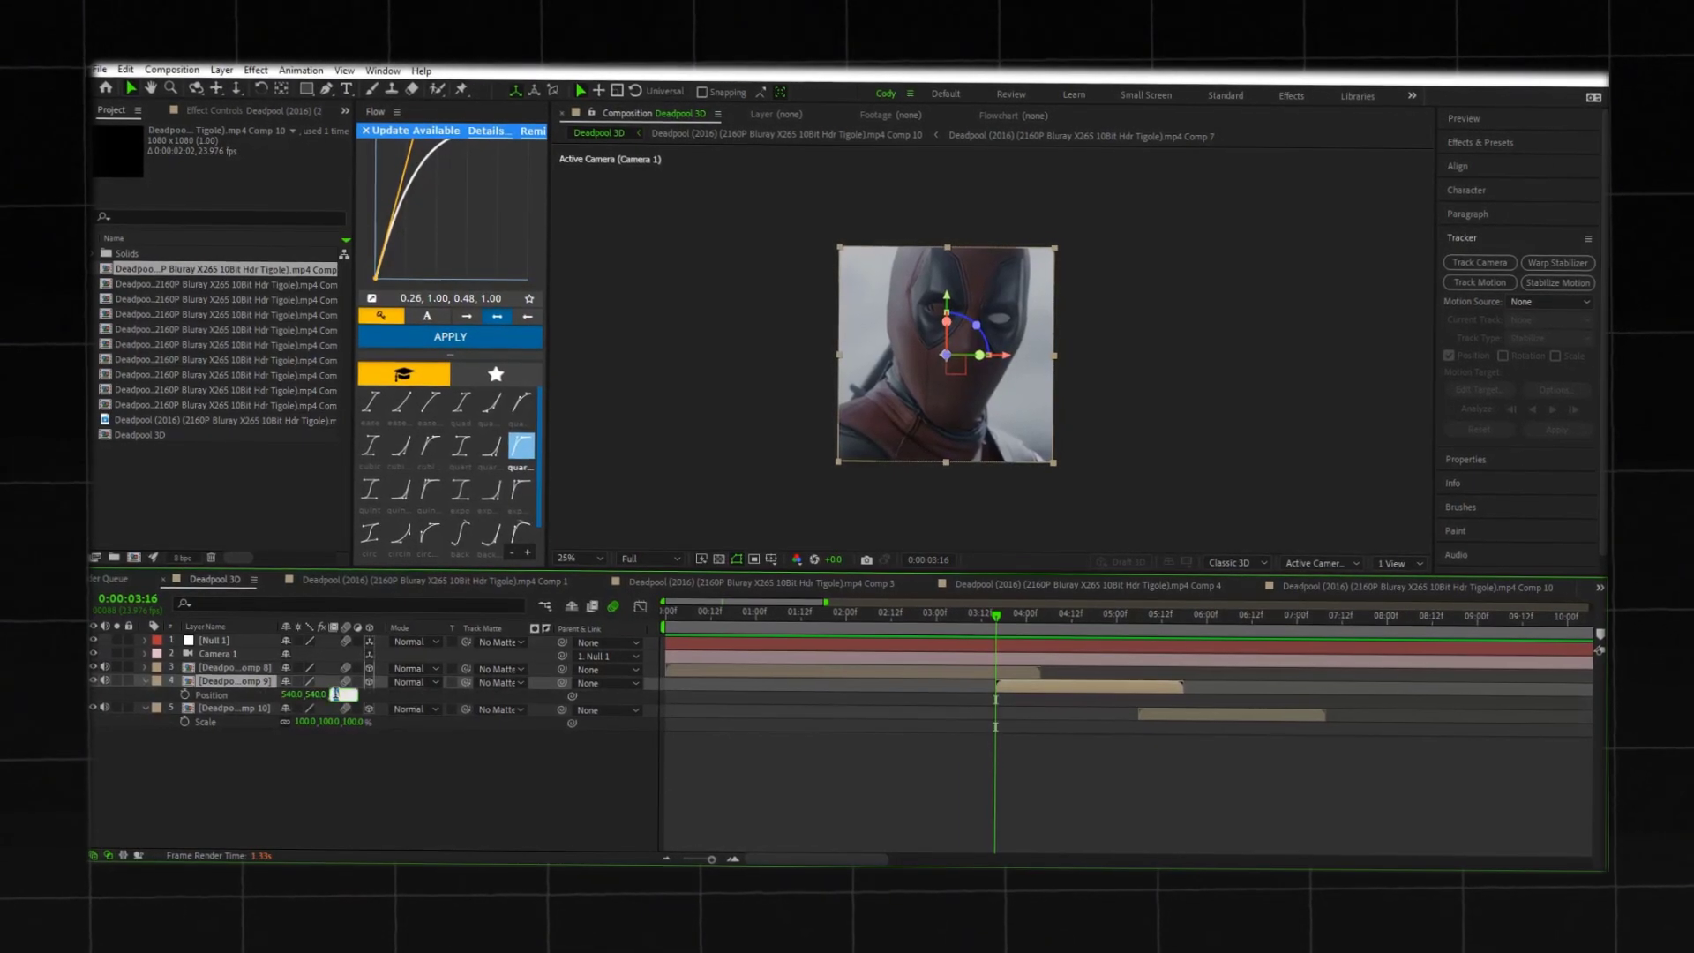
key("Return")
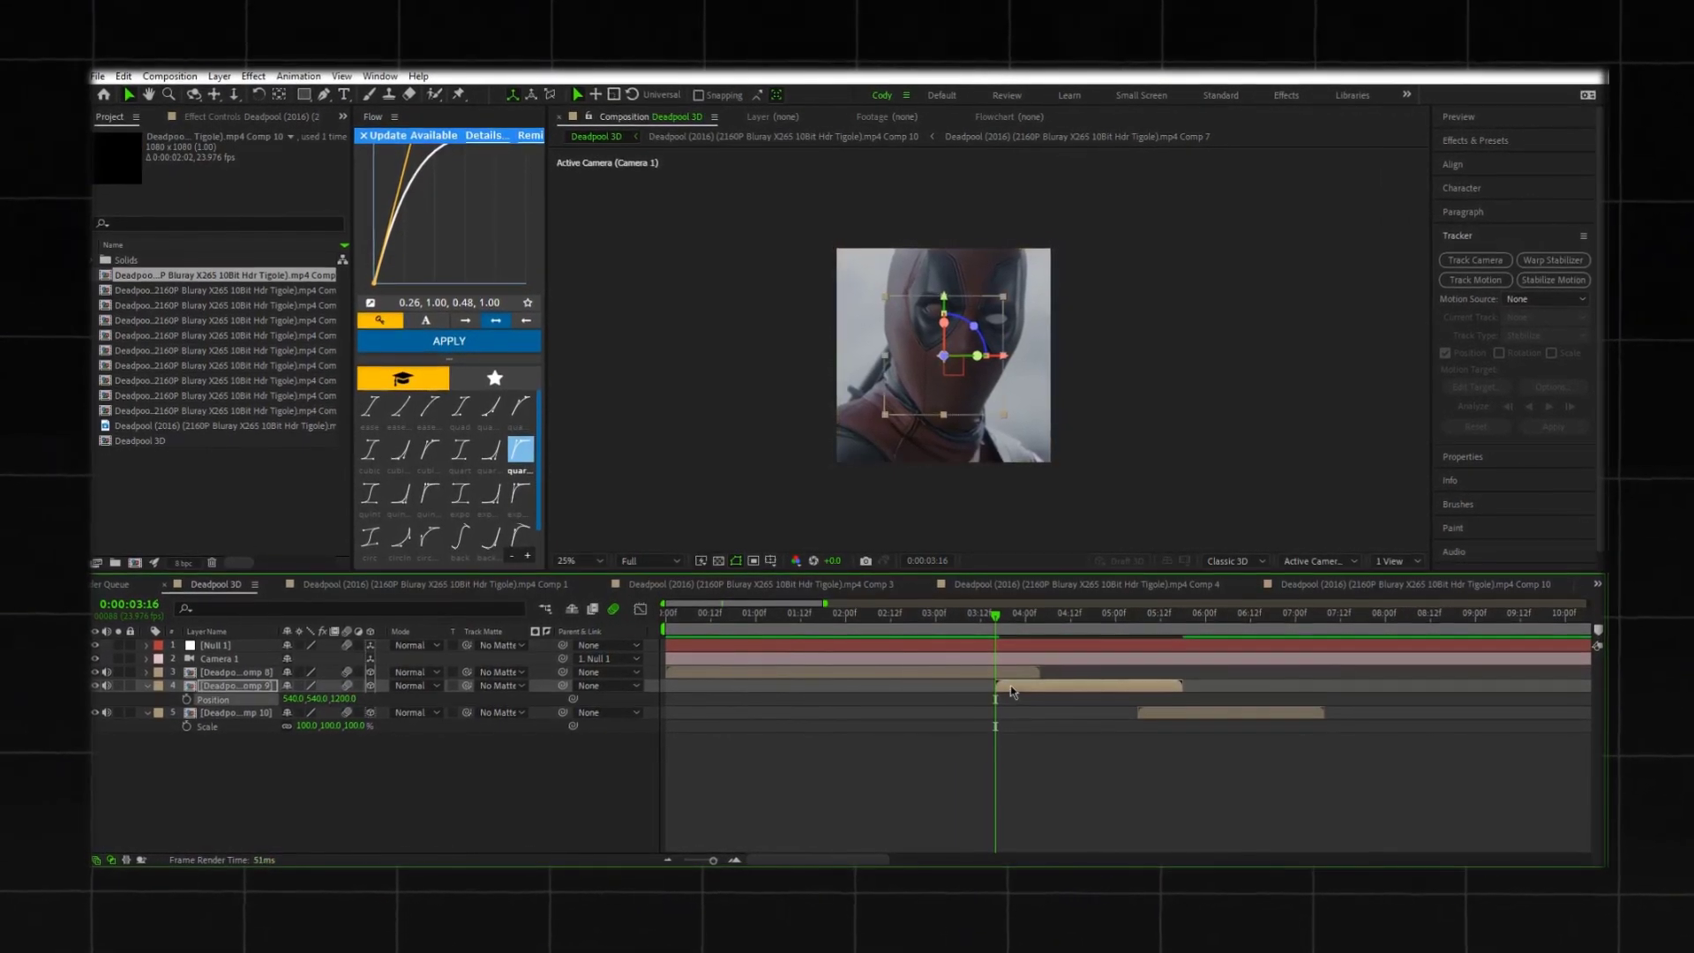
scroll(958, 314, "up", 2)
left_click_drag(899, 286, 899, 199)
left_click_drag(987, 276, 911, 232)
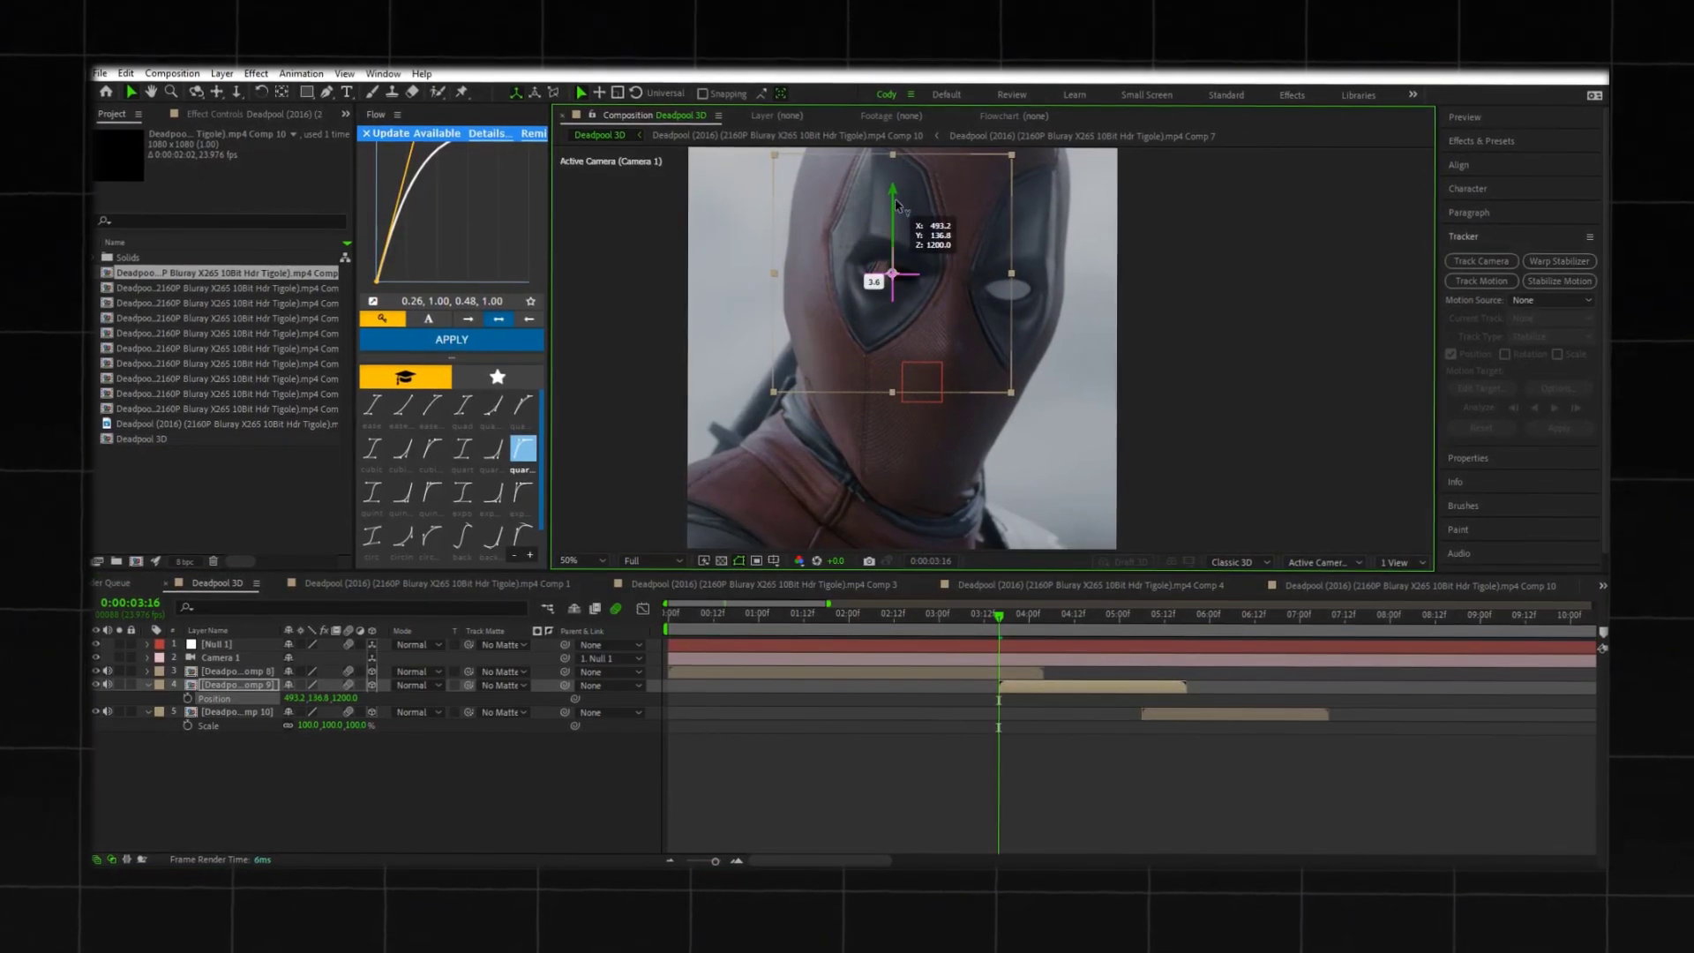
scroll(970, 371, "down", 2)
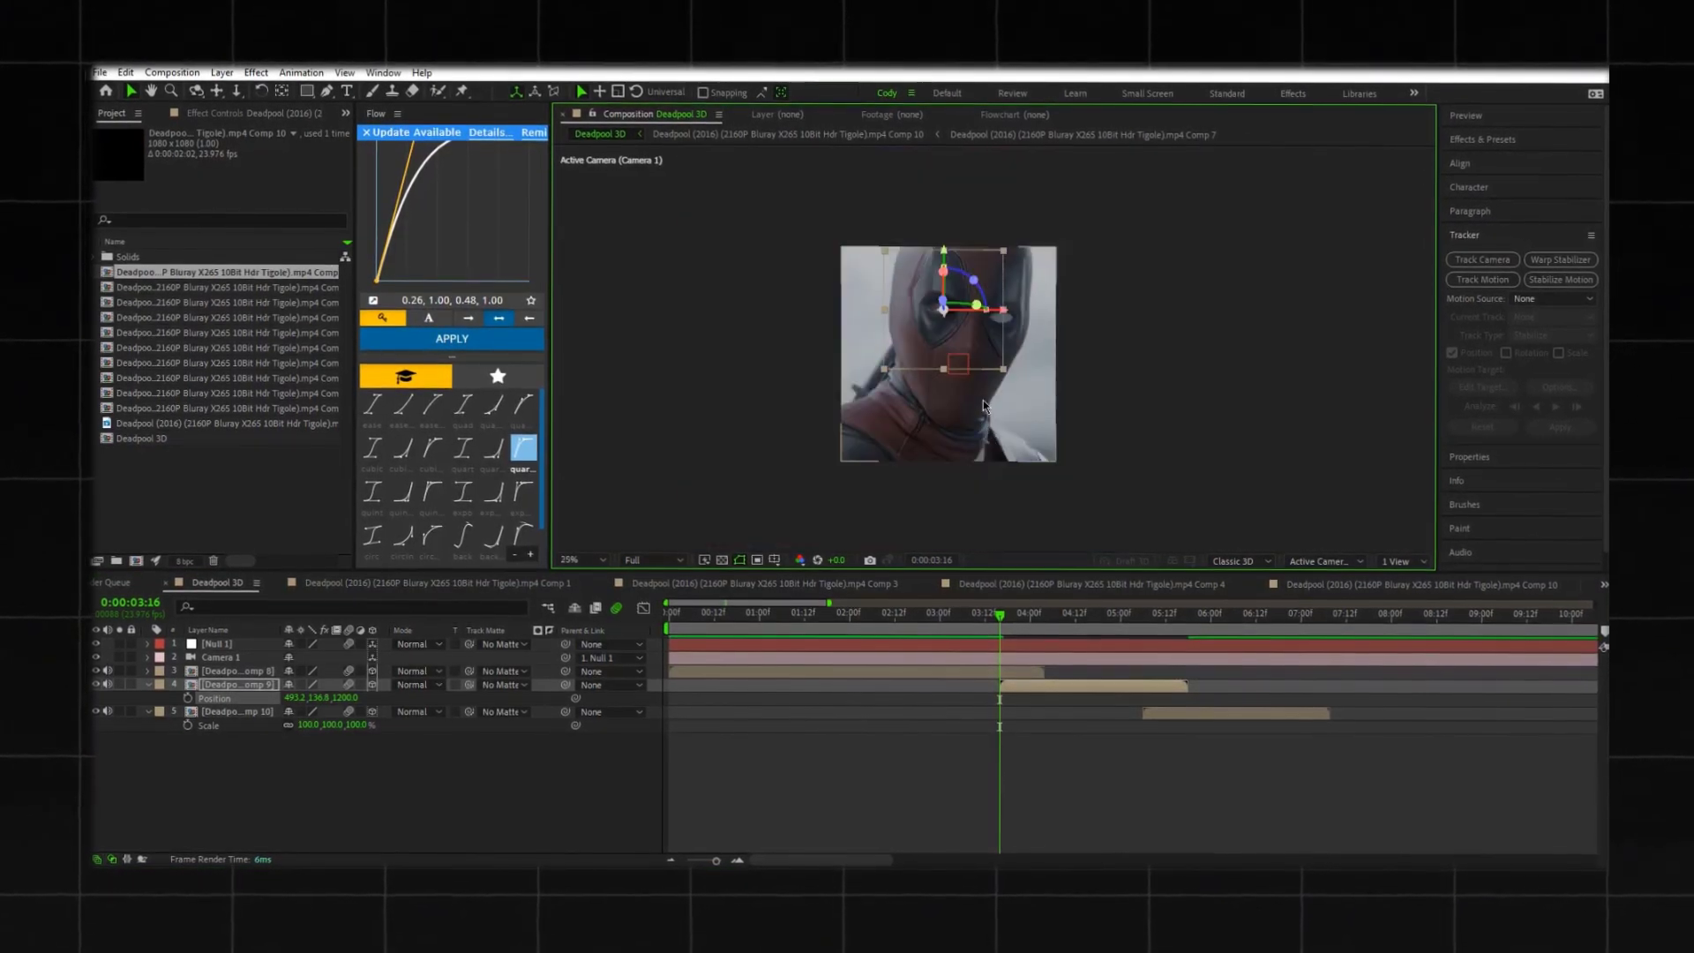
Step: Add a position keyframe to the null at 0:00:03:16
left_click(1010, 650)
key("p")
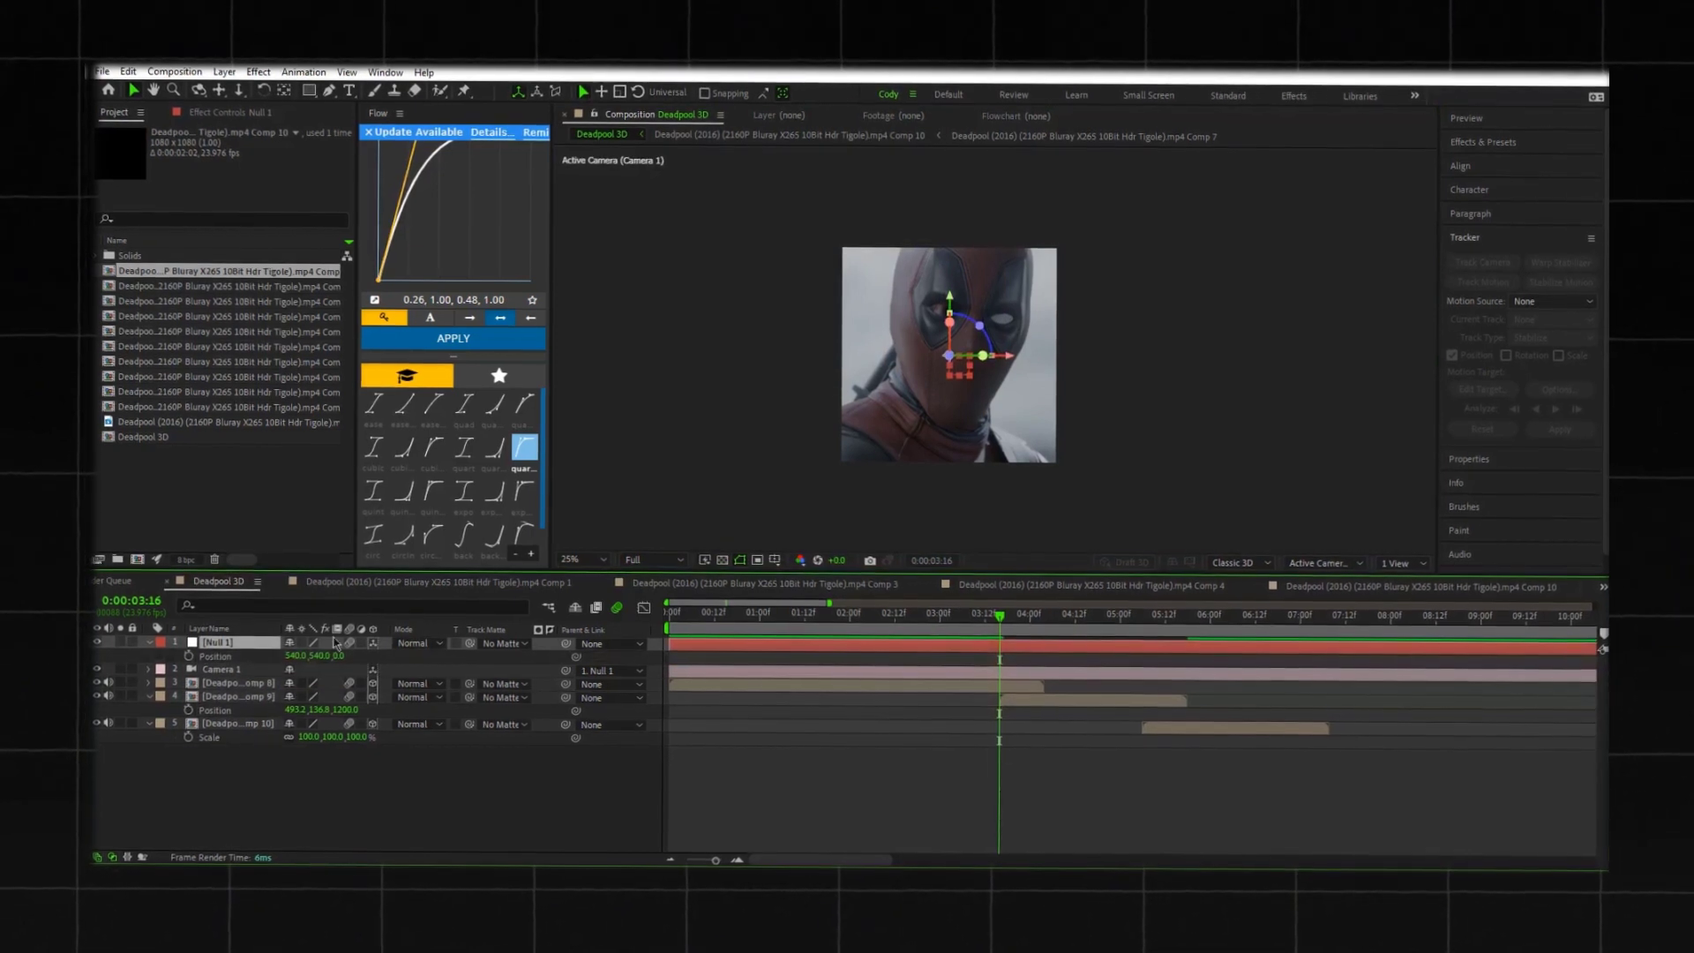
left_click(974, 703)
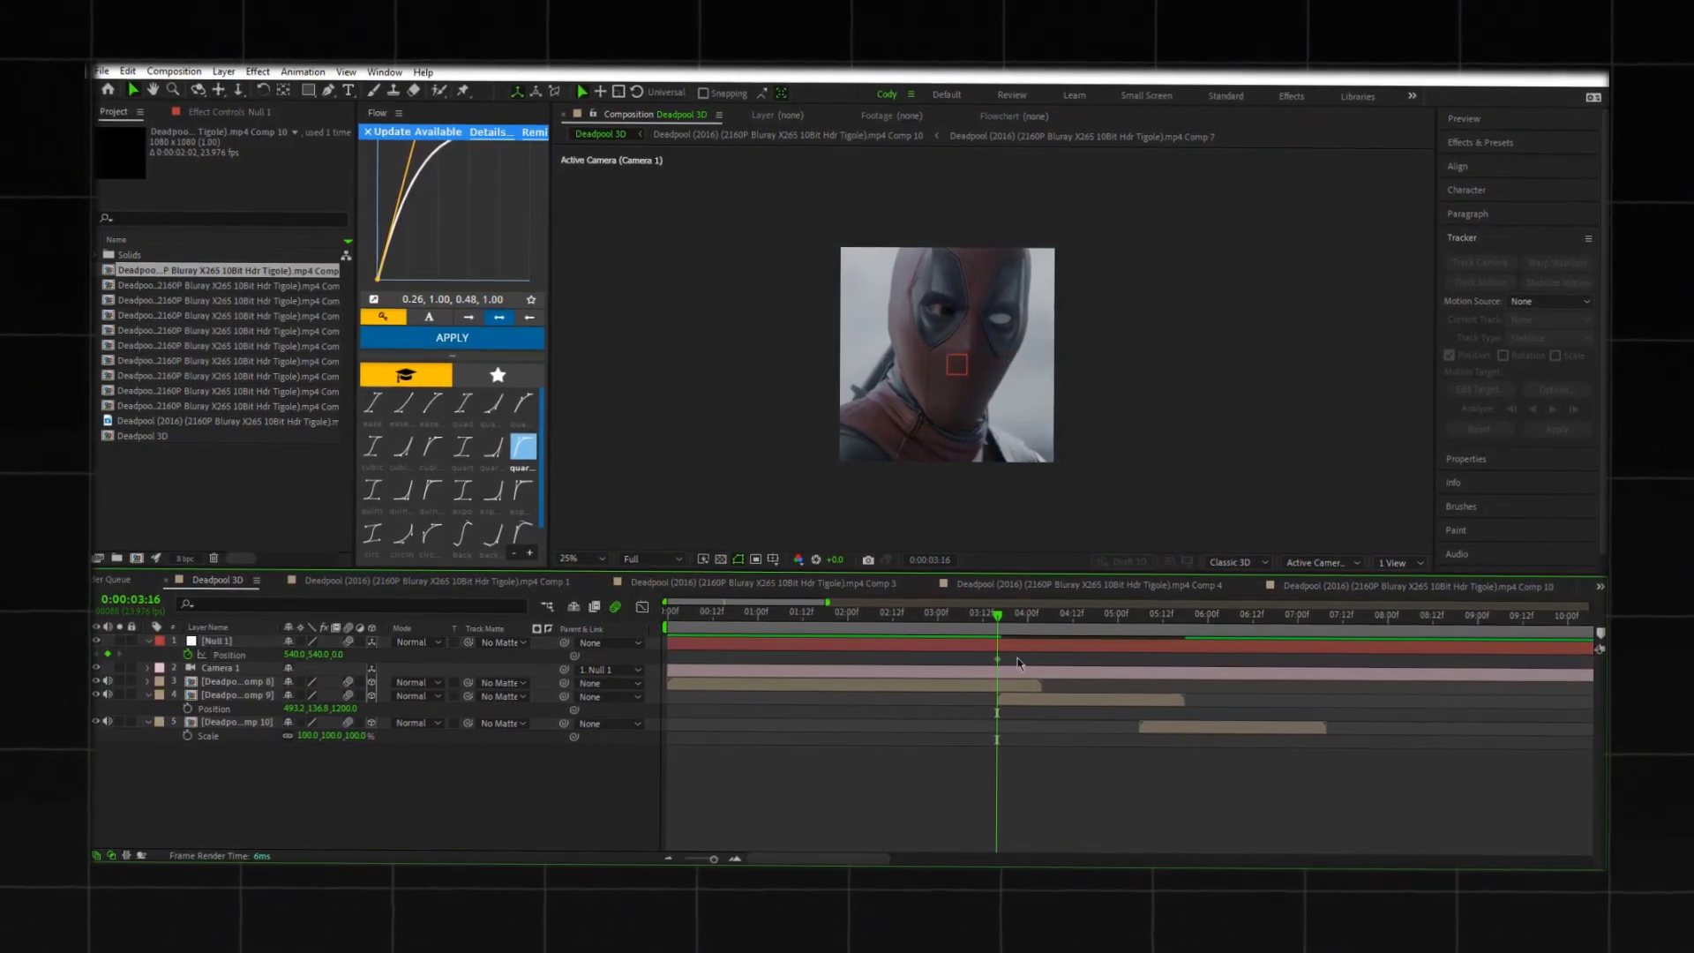
Step: At 0:00:04:03, move the null through the eye opening to position 545, 322, 1501 for a second position keyframe
left_click_drag(1000, 615, 1038, 615)
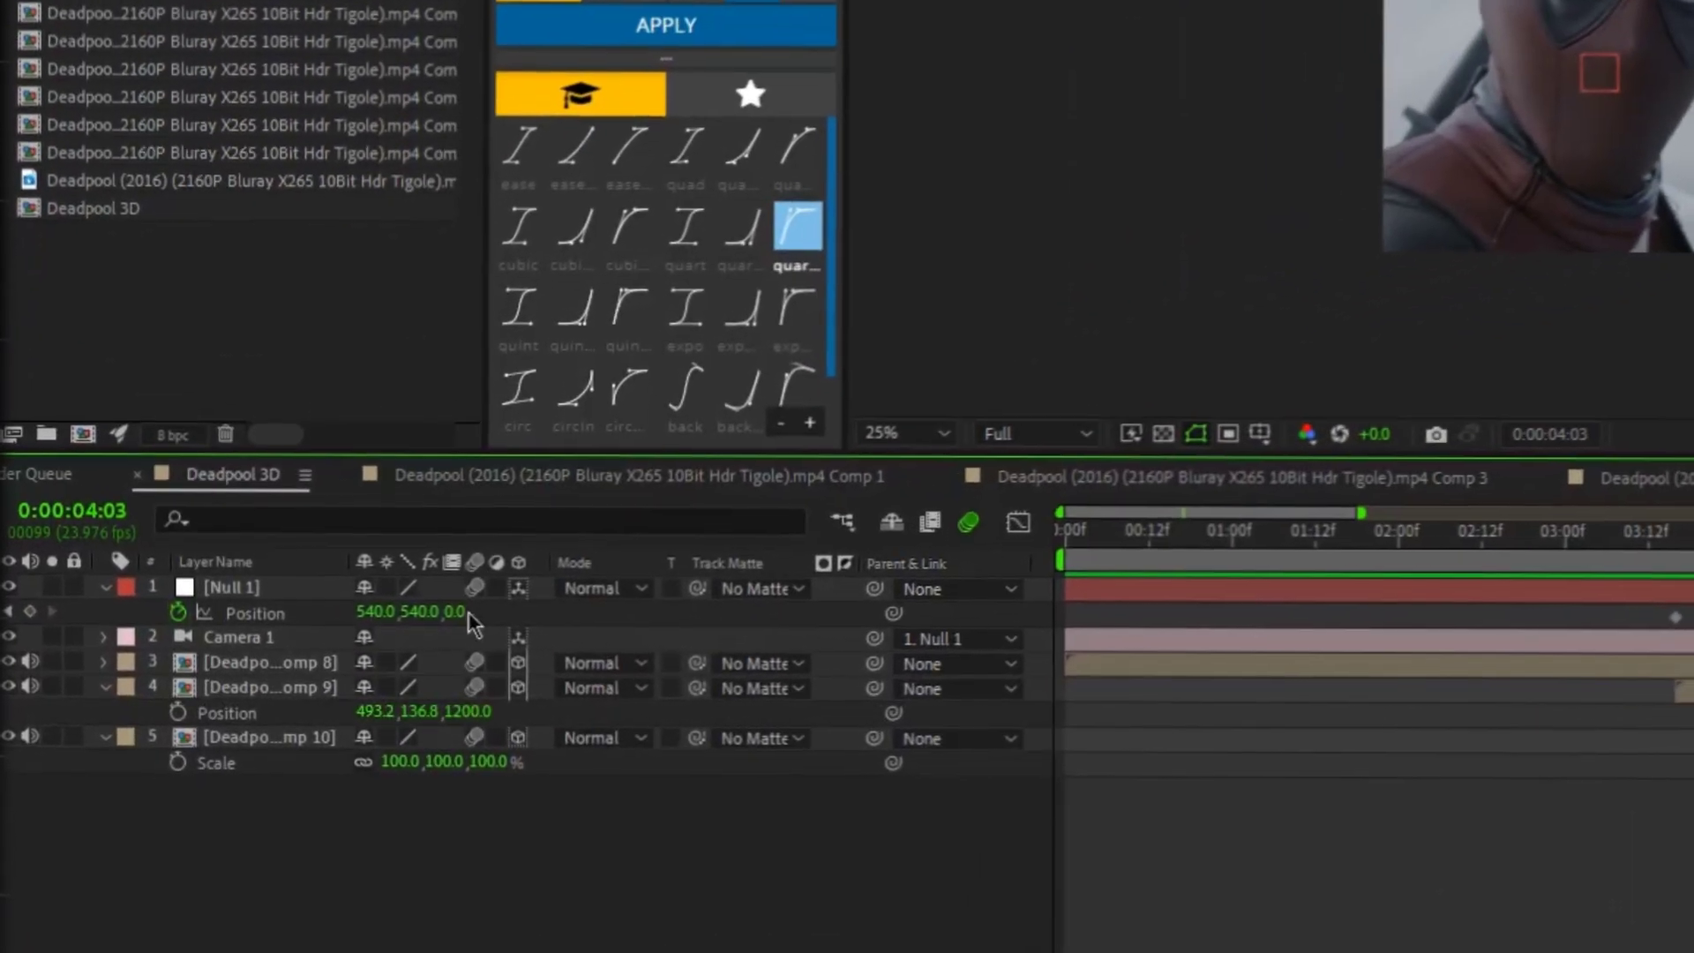
left_click_drag(460, 612, 820, 607)
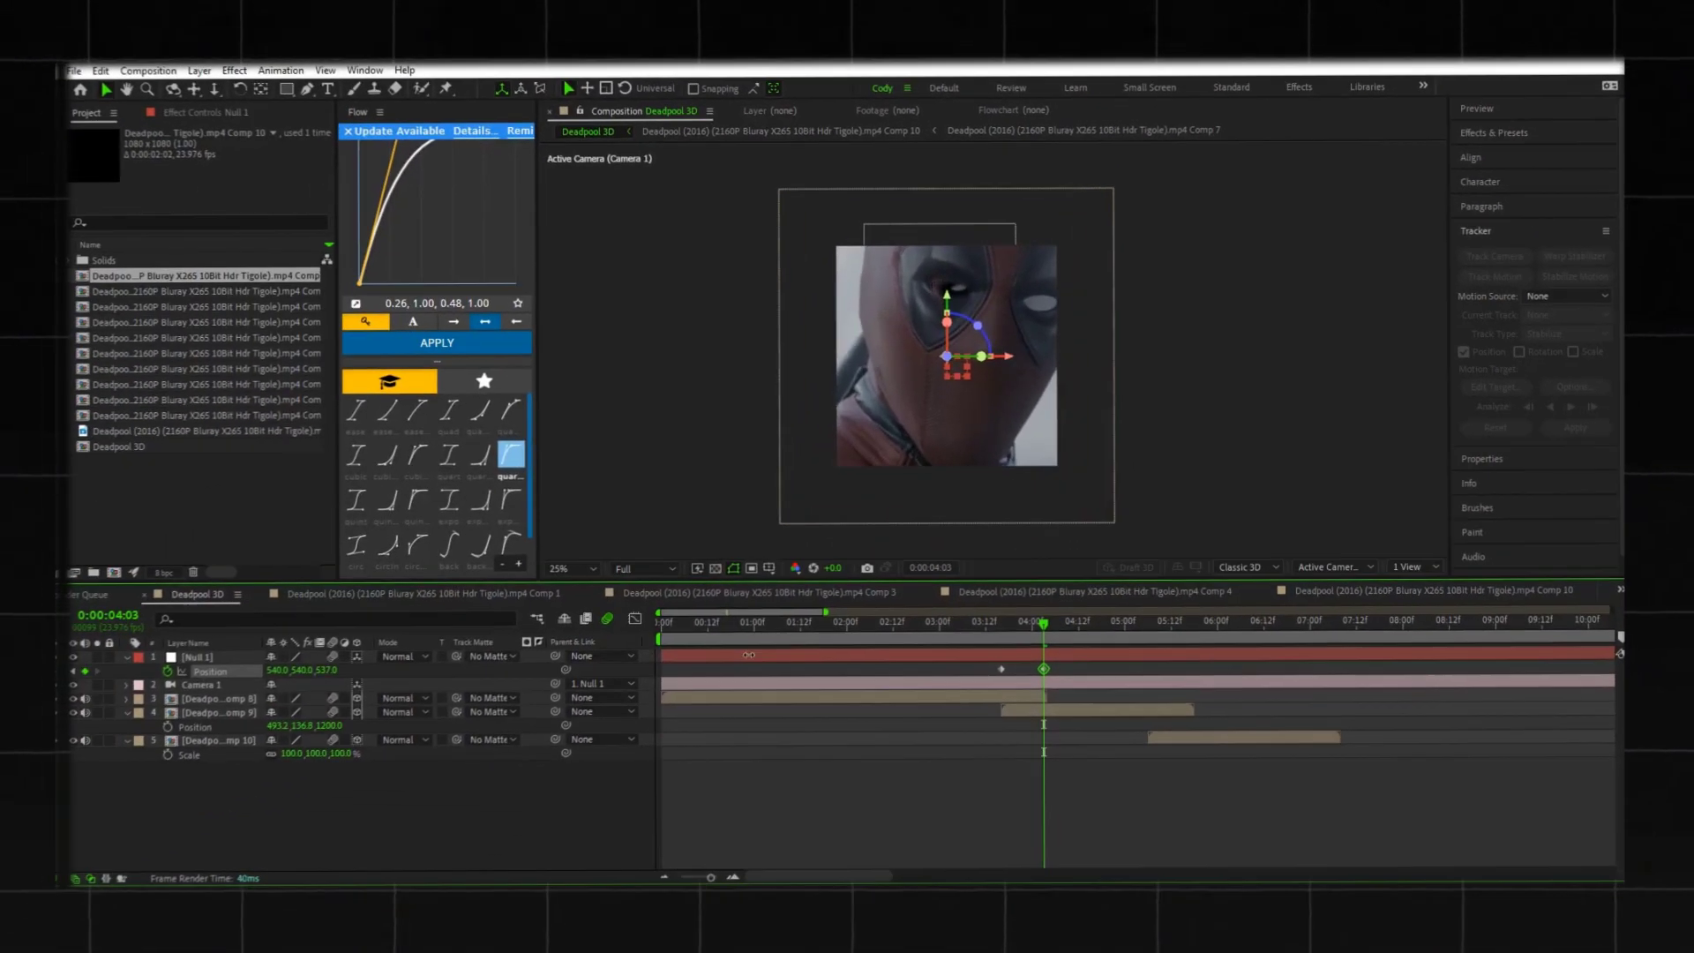
left_click_drag(748, 655, 530, 658)
left_click_drag(346, 660, 254, 661)
left_click_drag(344, 661, 777, 663)
left_click_drag(320, 660, 311, 660)
left_click_drag(301, 661, 357, 661)
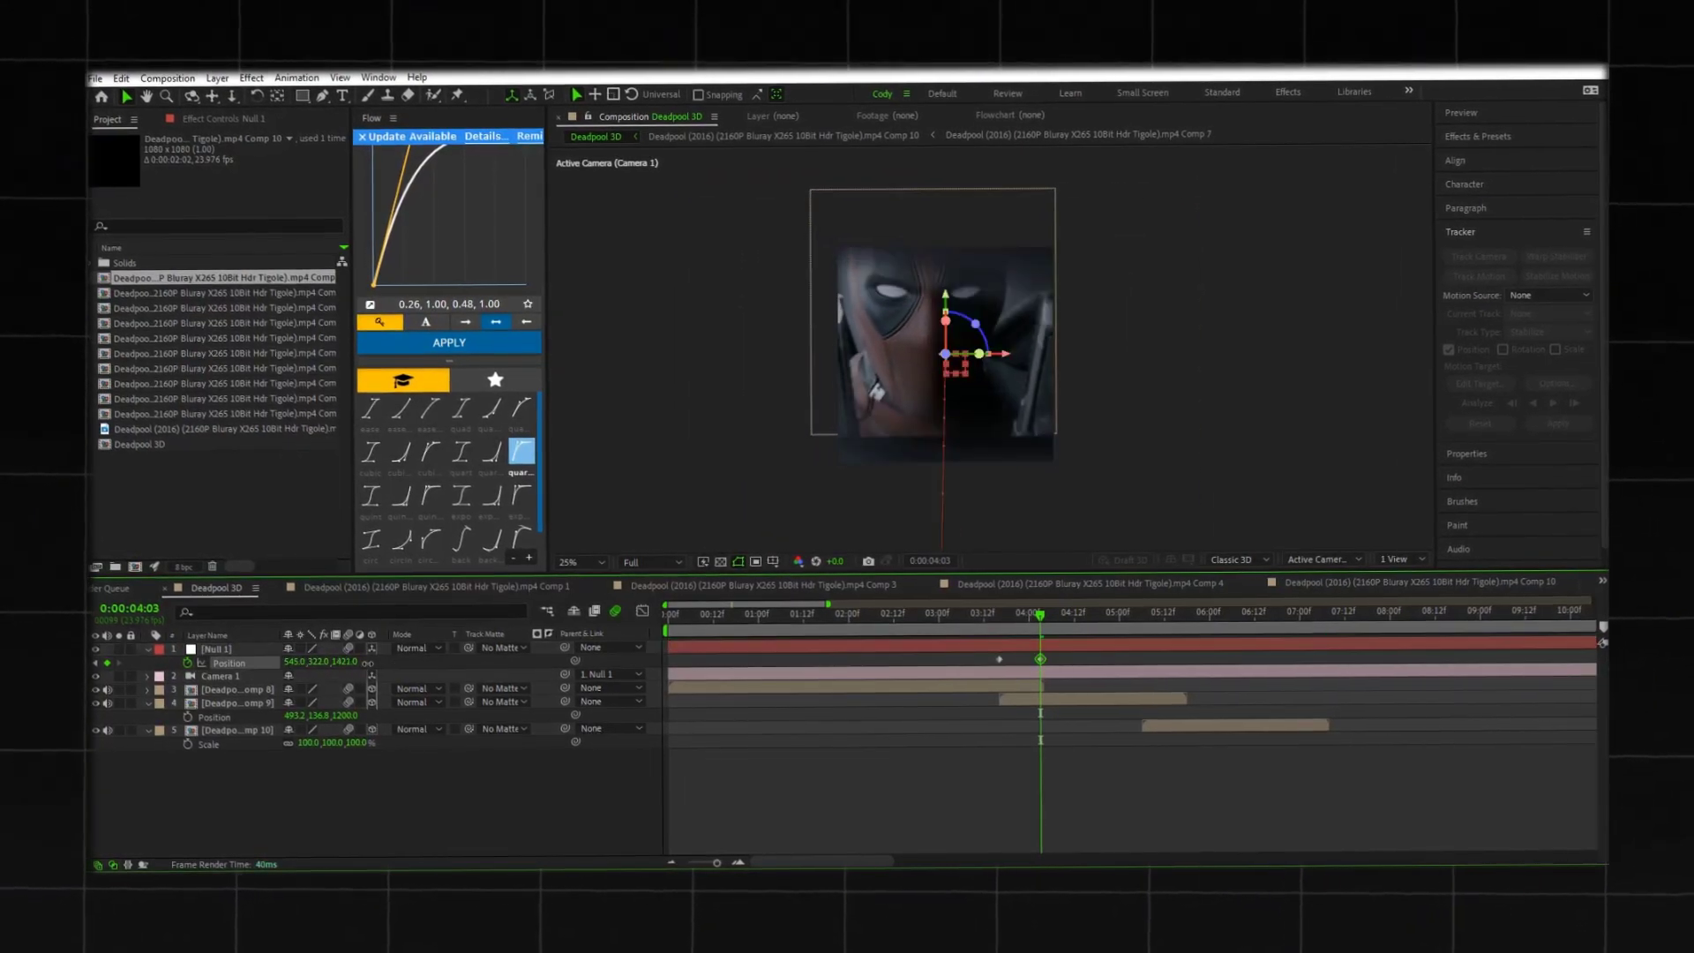
Step: Check frames between the null's keyframes and reposition the second clip behind the eye opening to 543.9, 322.1, 1430
left_click(845, 748)
left_click_drag(1041, 612, 1024, 628)
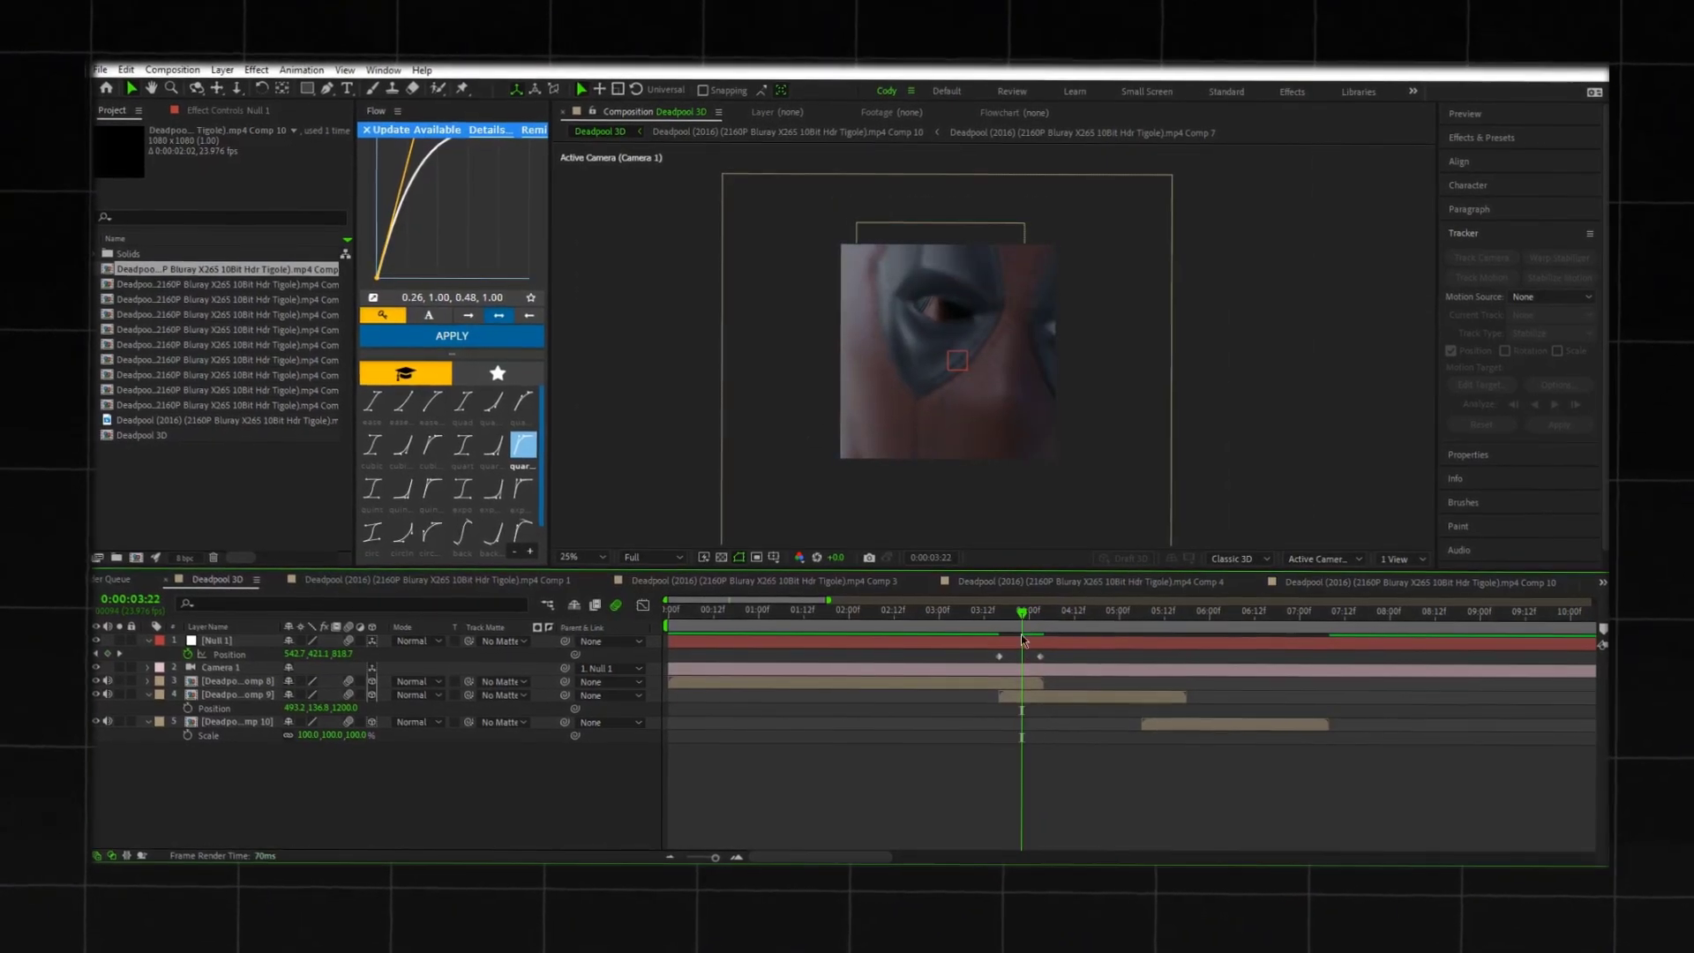
left_click(1026, 696)
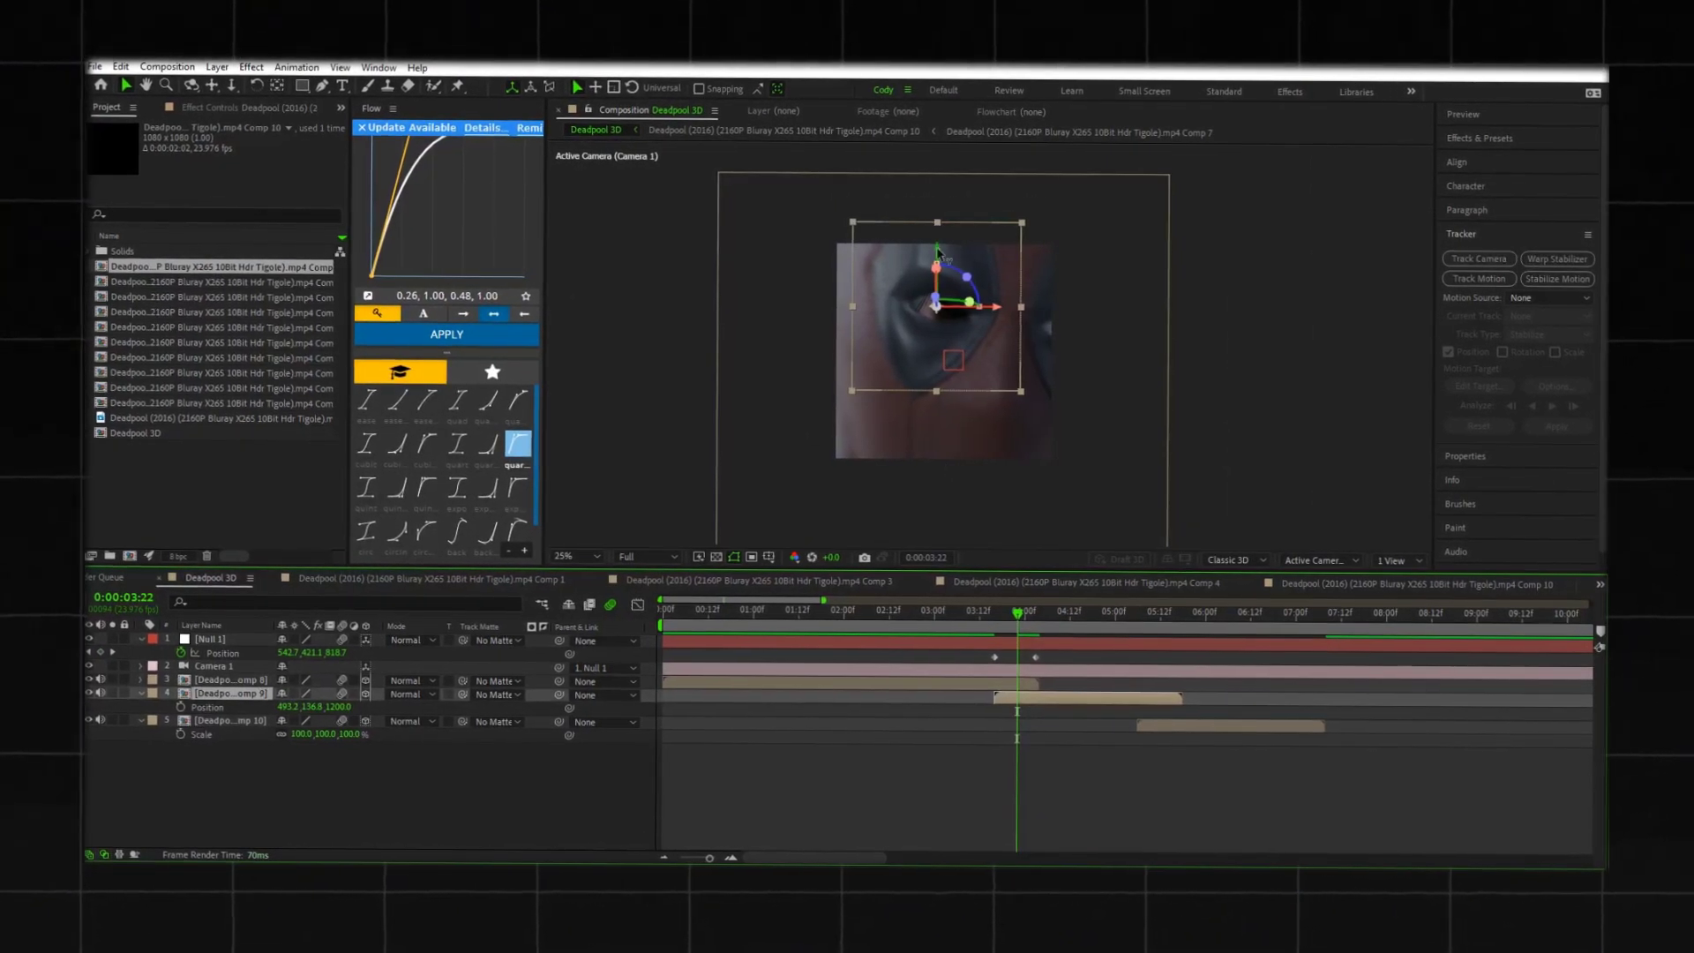
left_click_drag(938, 256, 951, 293)
left_click_drag(1020, 615, 1039, 615)
left_click_drag(951, 331, 958, 338)
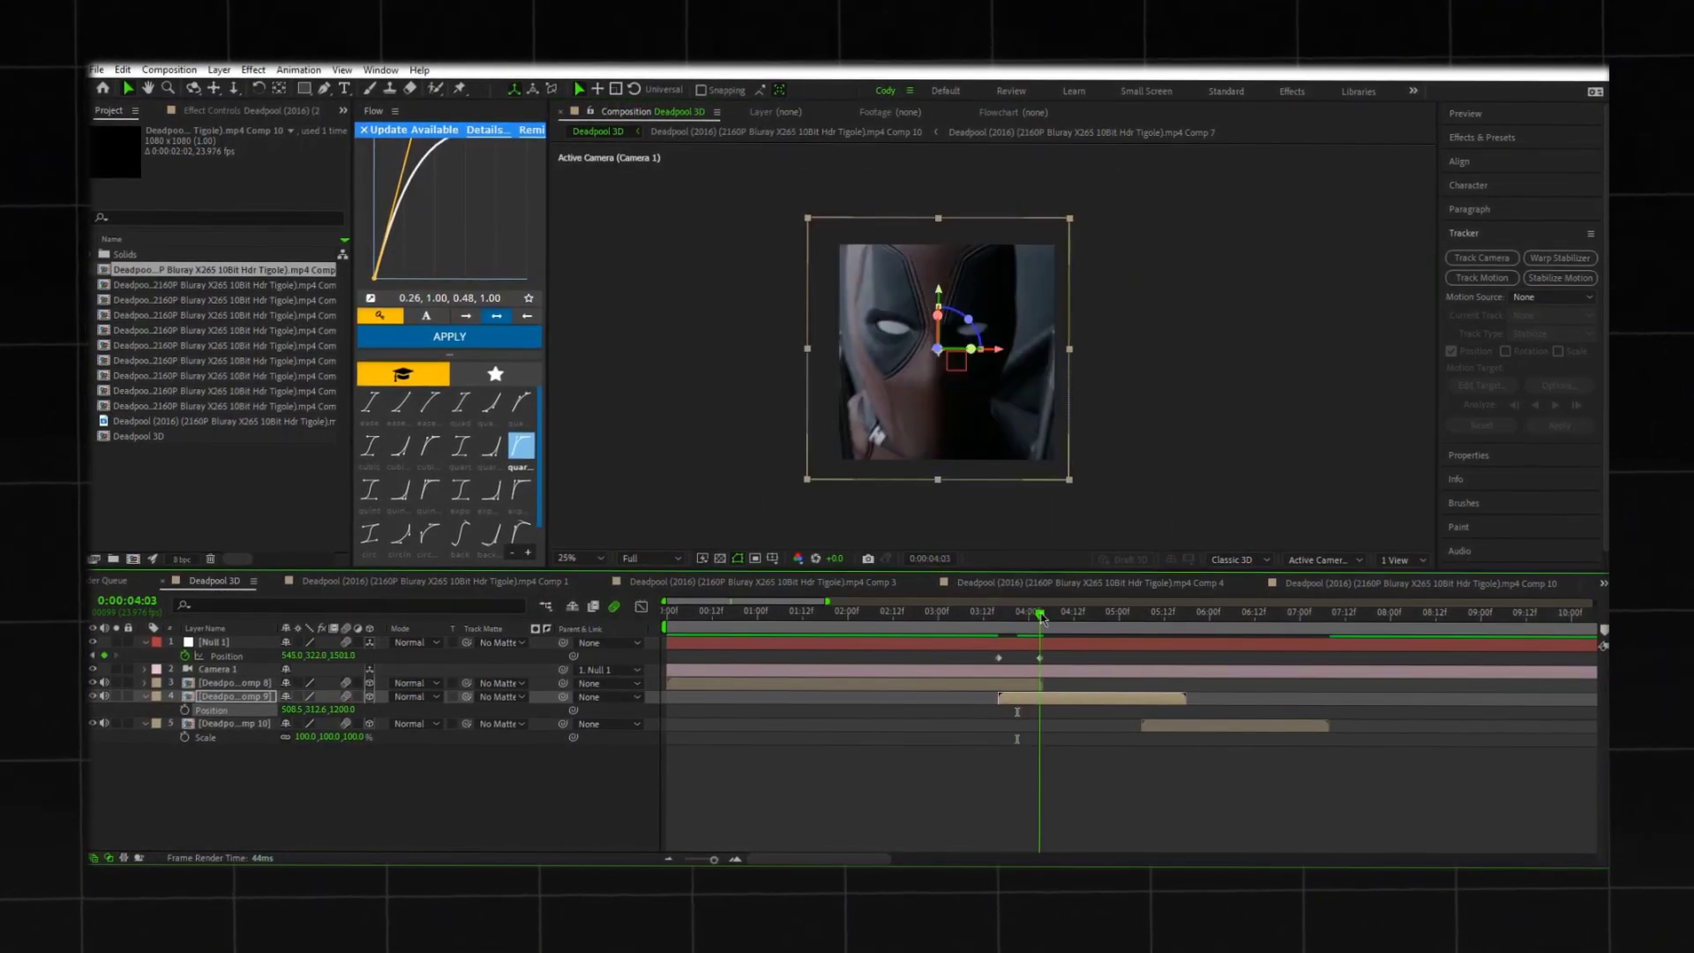
mouse_move(1041, 615)
left_mouse_down()
mouse_move(1021, 615)
mouse_move(1043, 615)
left_mouse_up()
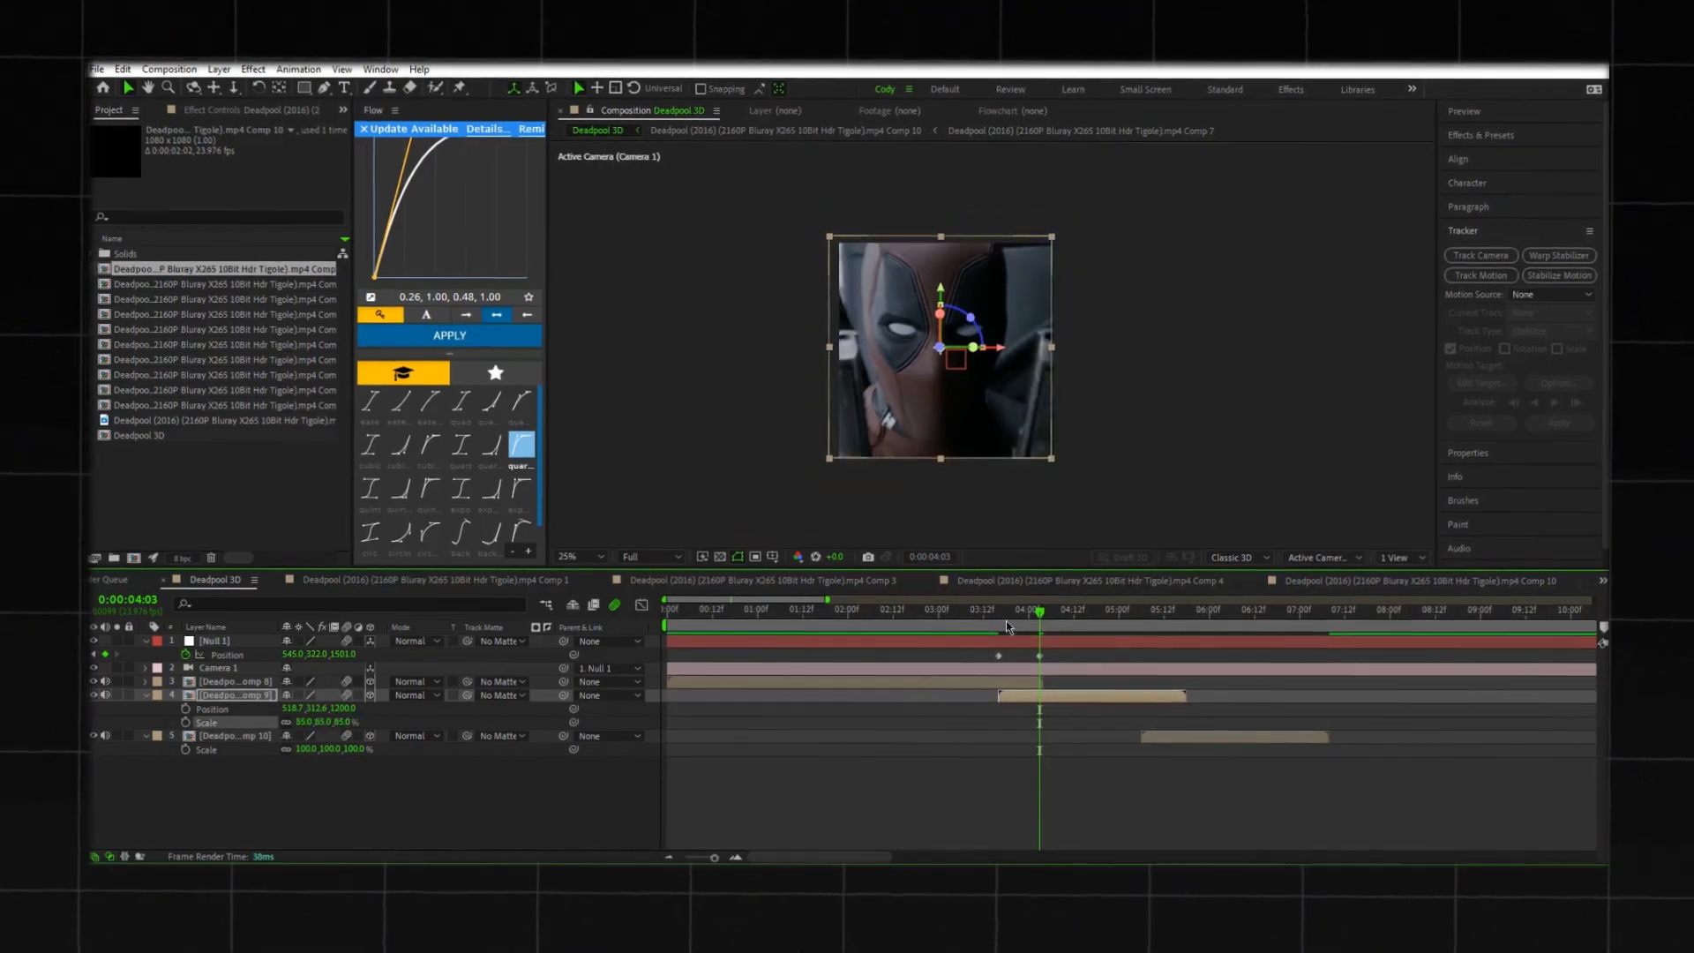
left_click_drag(1006, 615, 1017, 615)
left_click_drag(941, 331, 945, 334)
left_click_drag(1017, 614, 1026, 615)
left_click_drag(946, 332, 953, 326)
left_click_drag(1026, 615, 1045, 615)
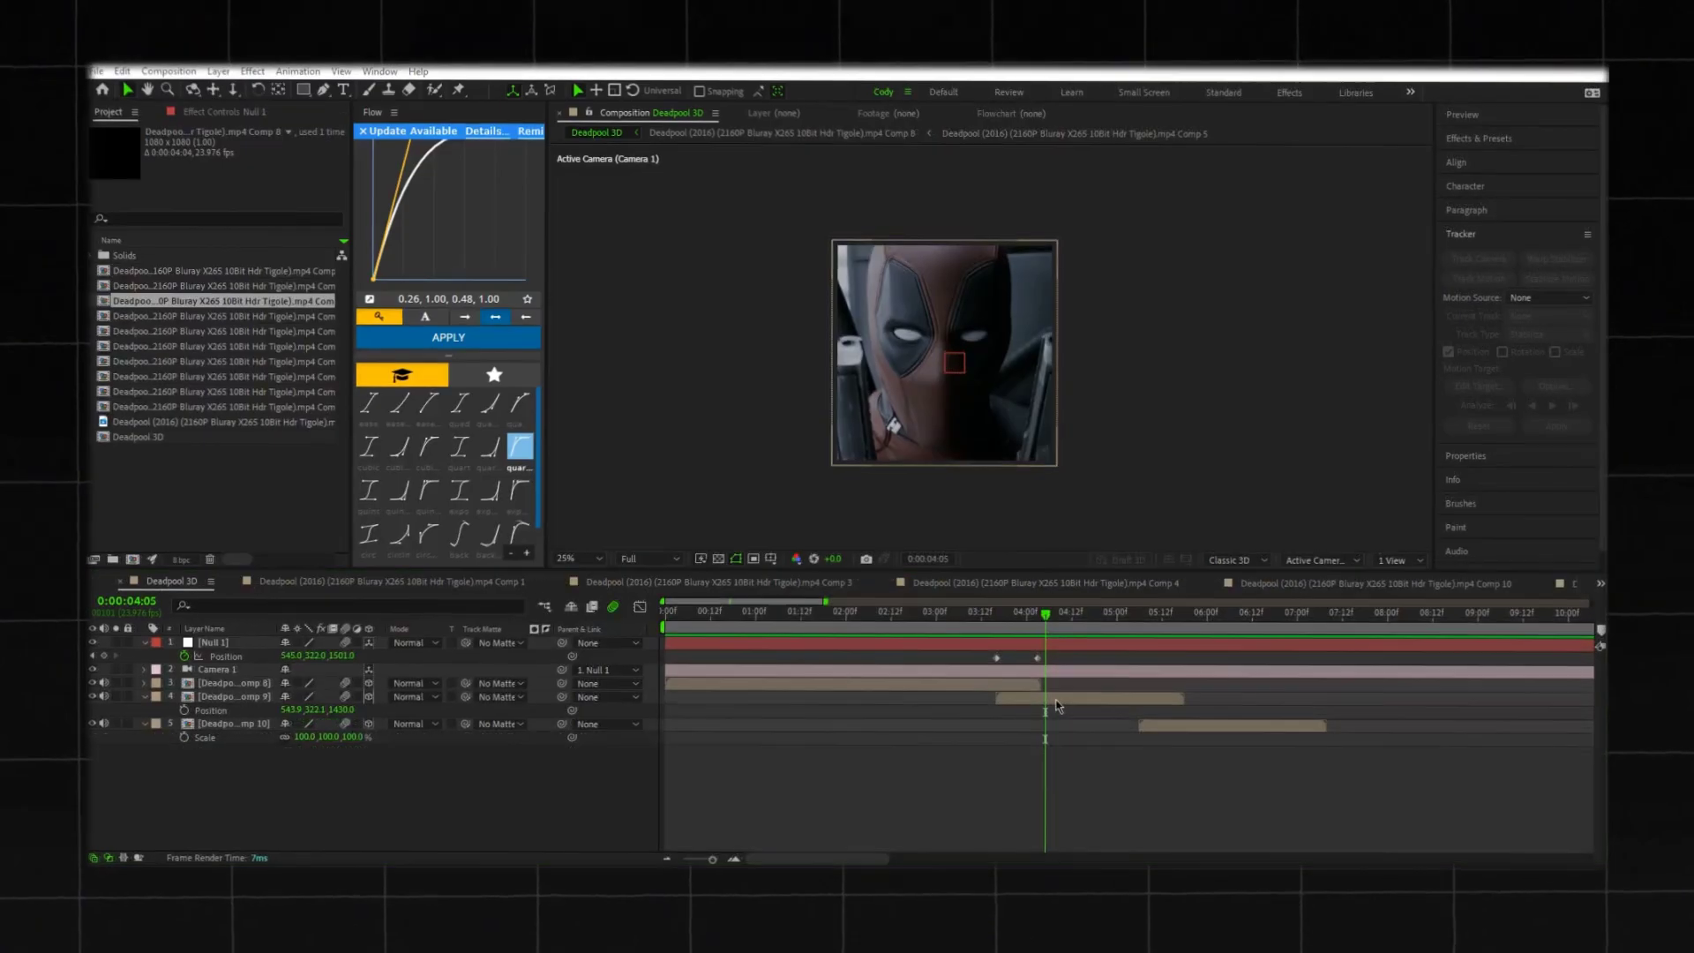
Step: Shift the null's starting position keyframe to 0:00:03:03 and apply Easy Ease to both of its position keyframes
left_click(998, 657)
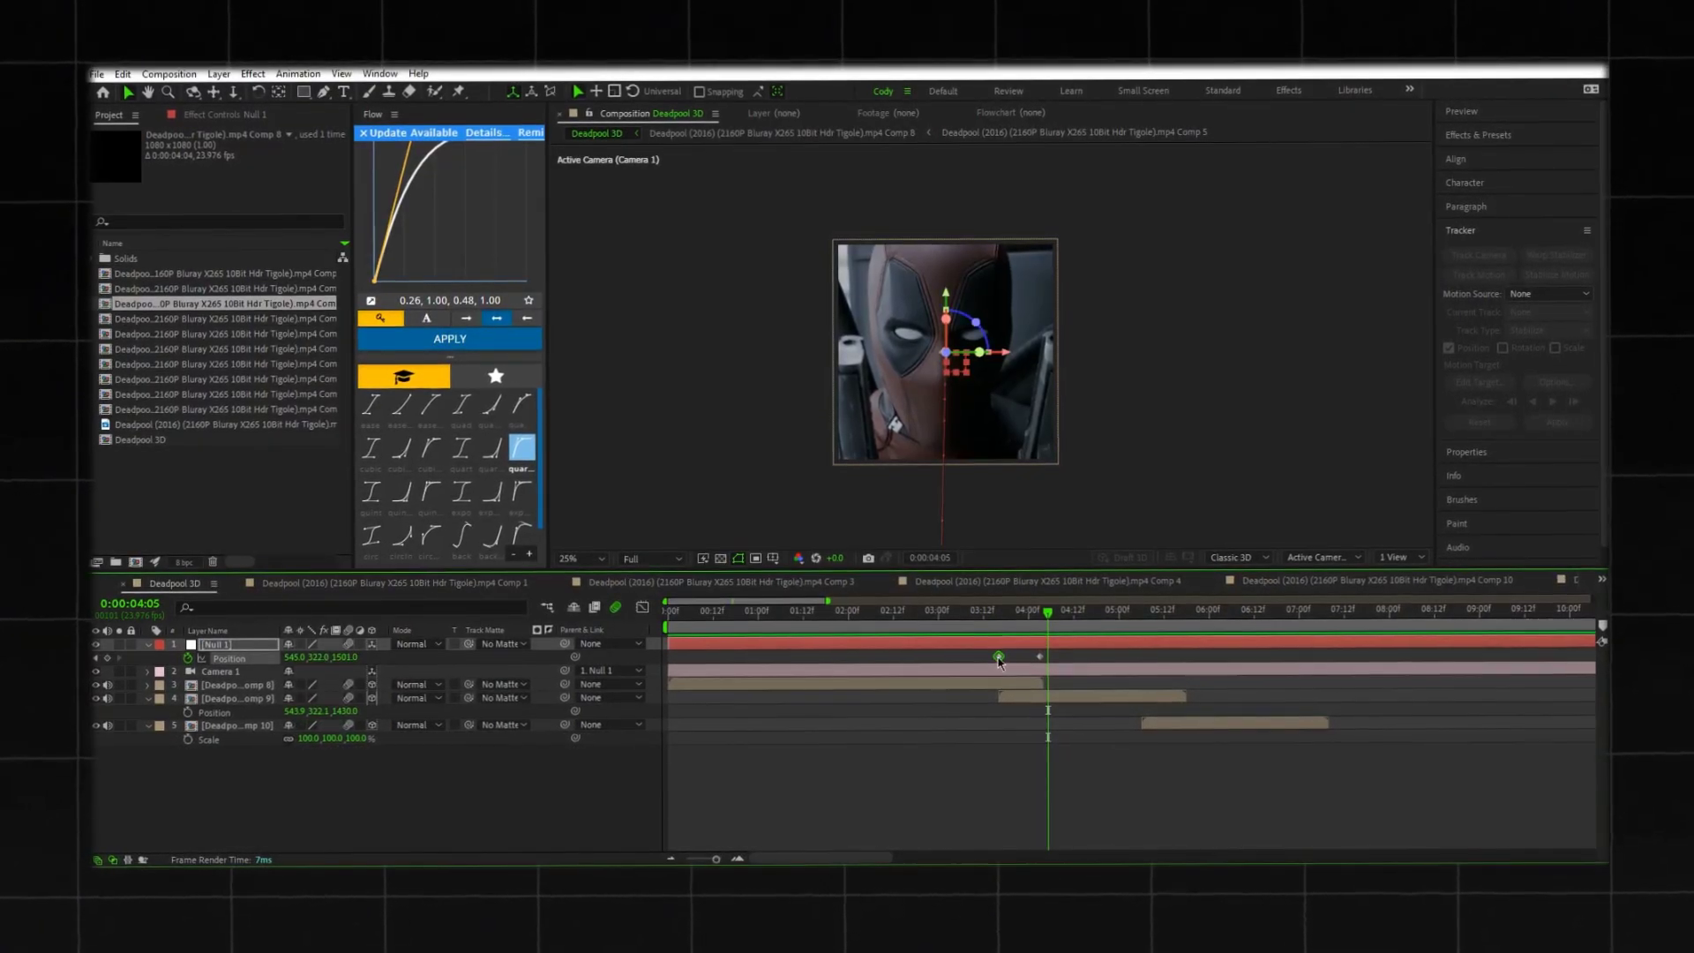
left_click_drag(1050, 615, 951, 642)
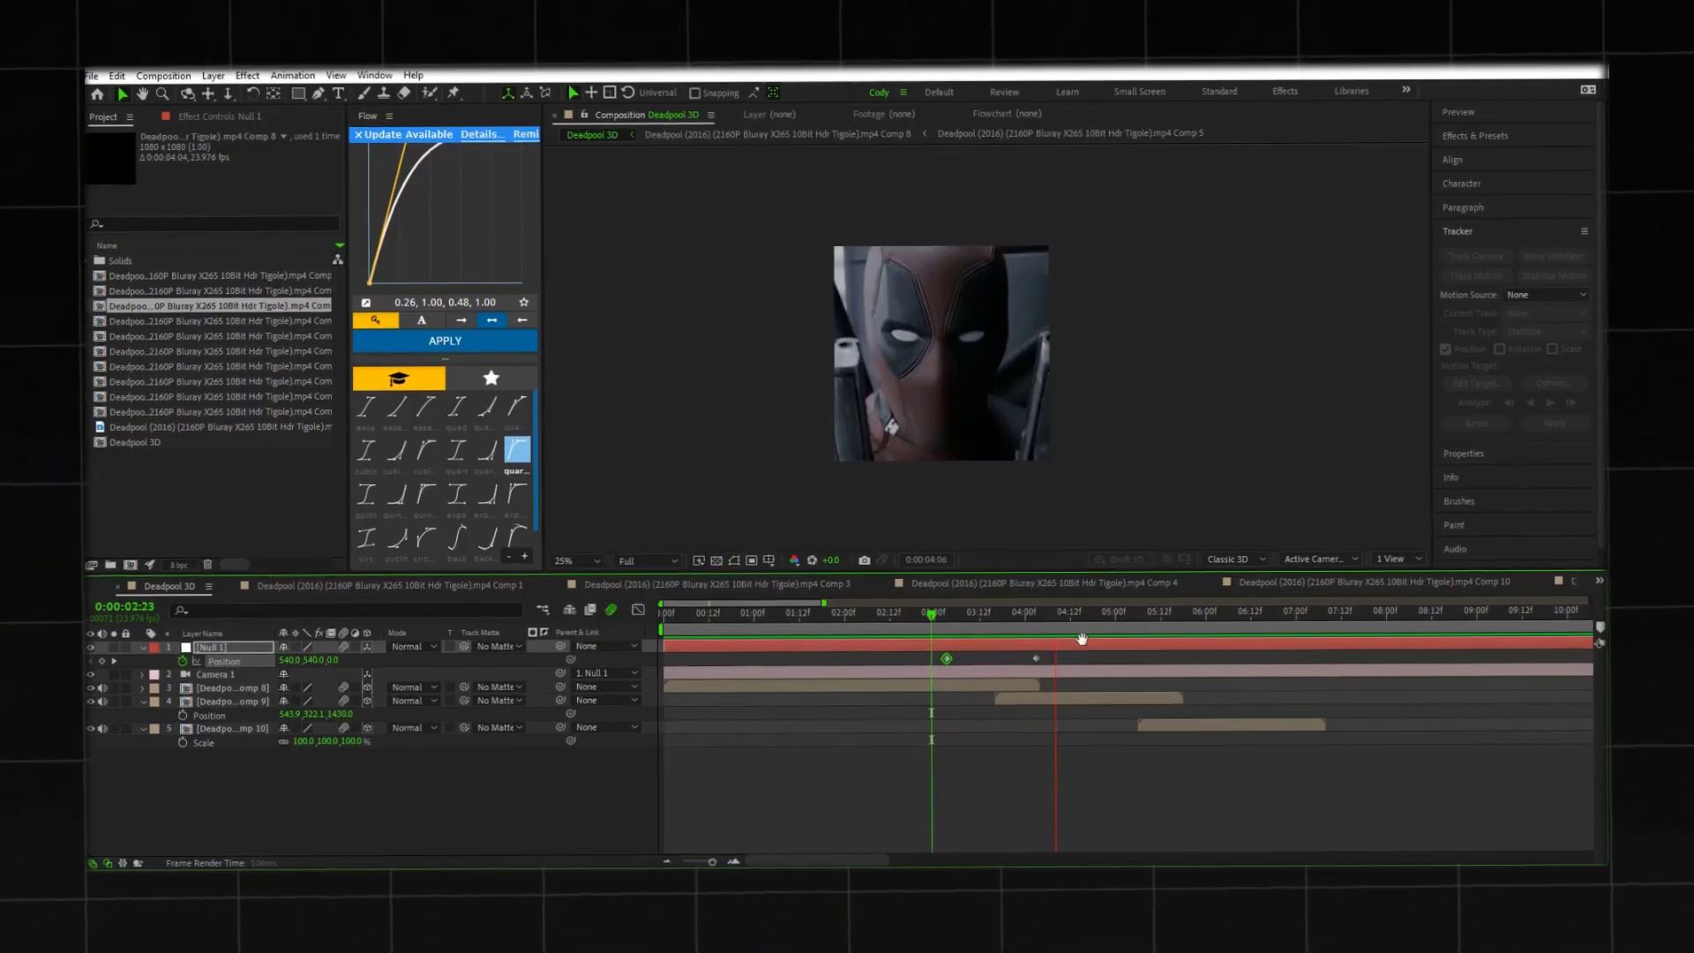
key("space")
left_click_drag(1063, 615, 952, 639)
left_click_drag(1054, 652, 928, 662)
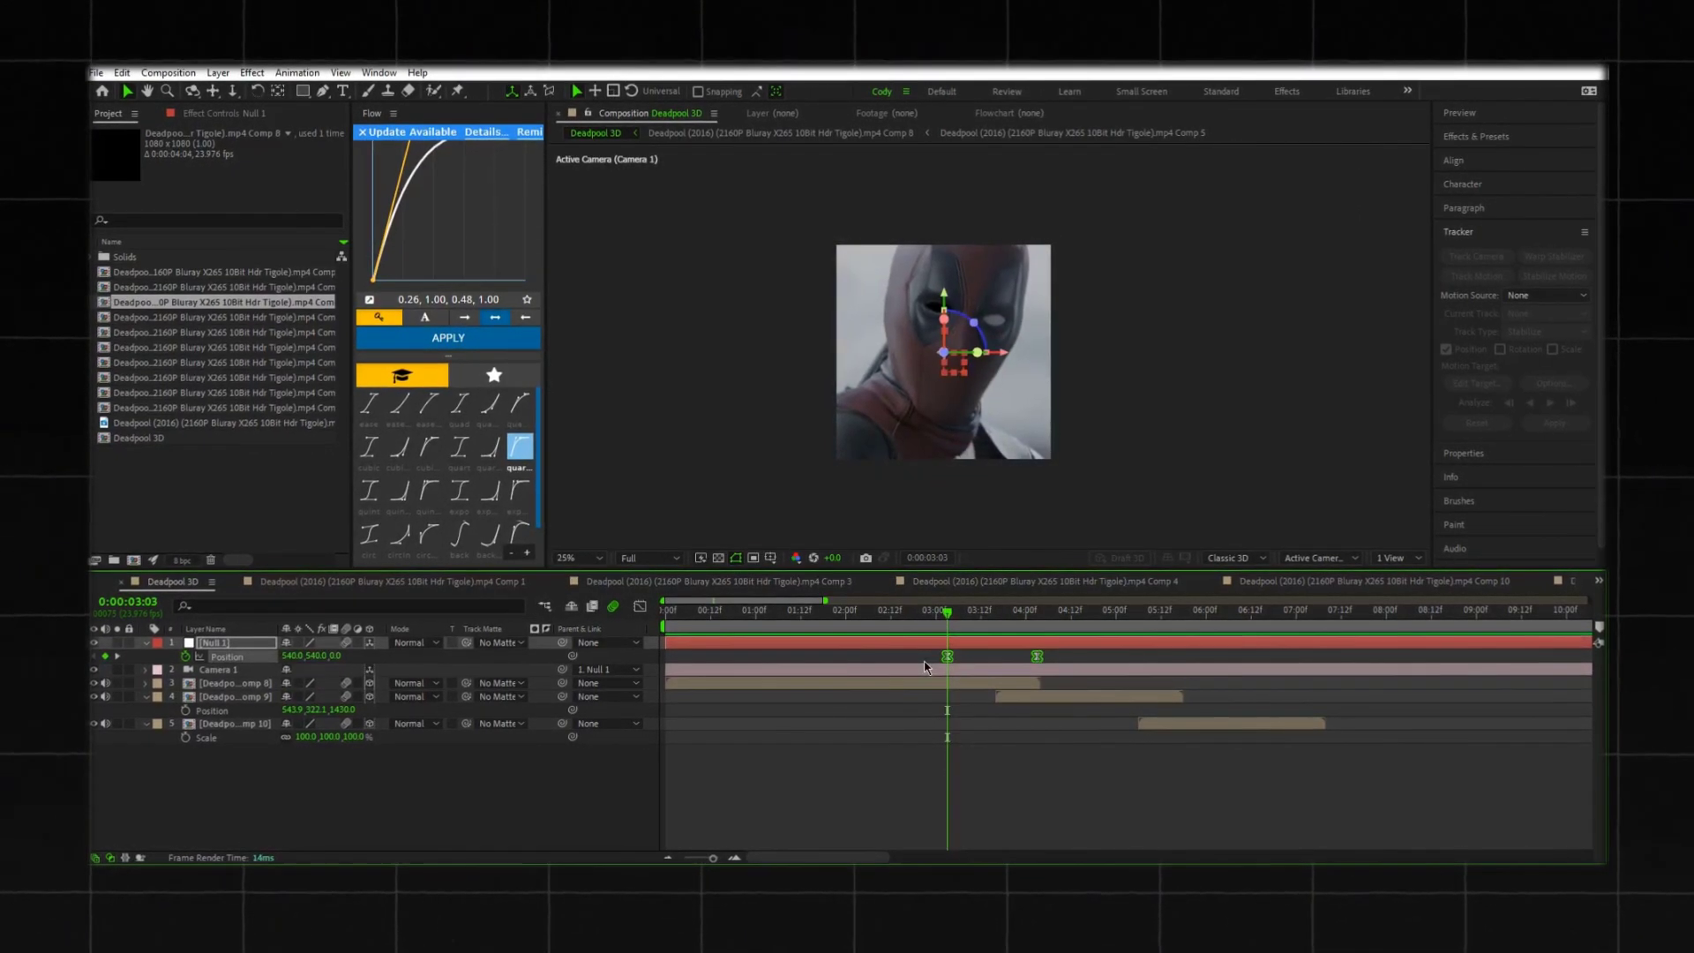
Step: Reshape the null's position speed graph with a longer outgoing handle at the first keyframe and a shorter incoming handle at the last
left_click(640, 607)
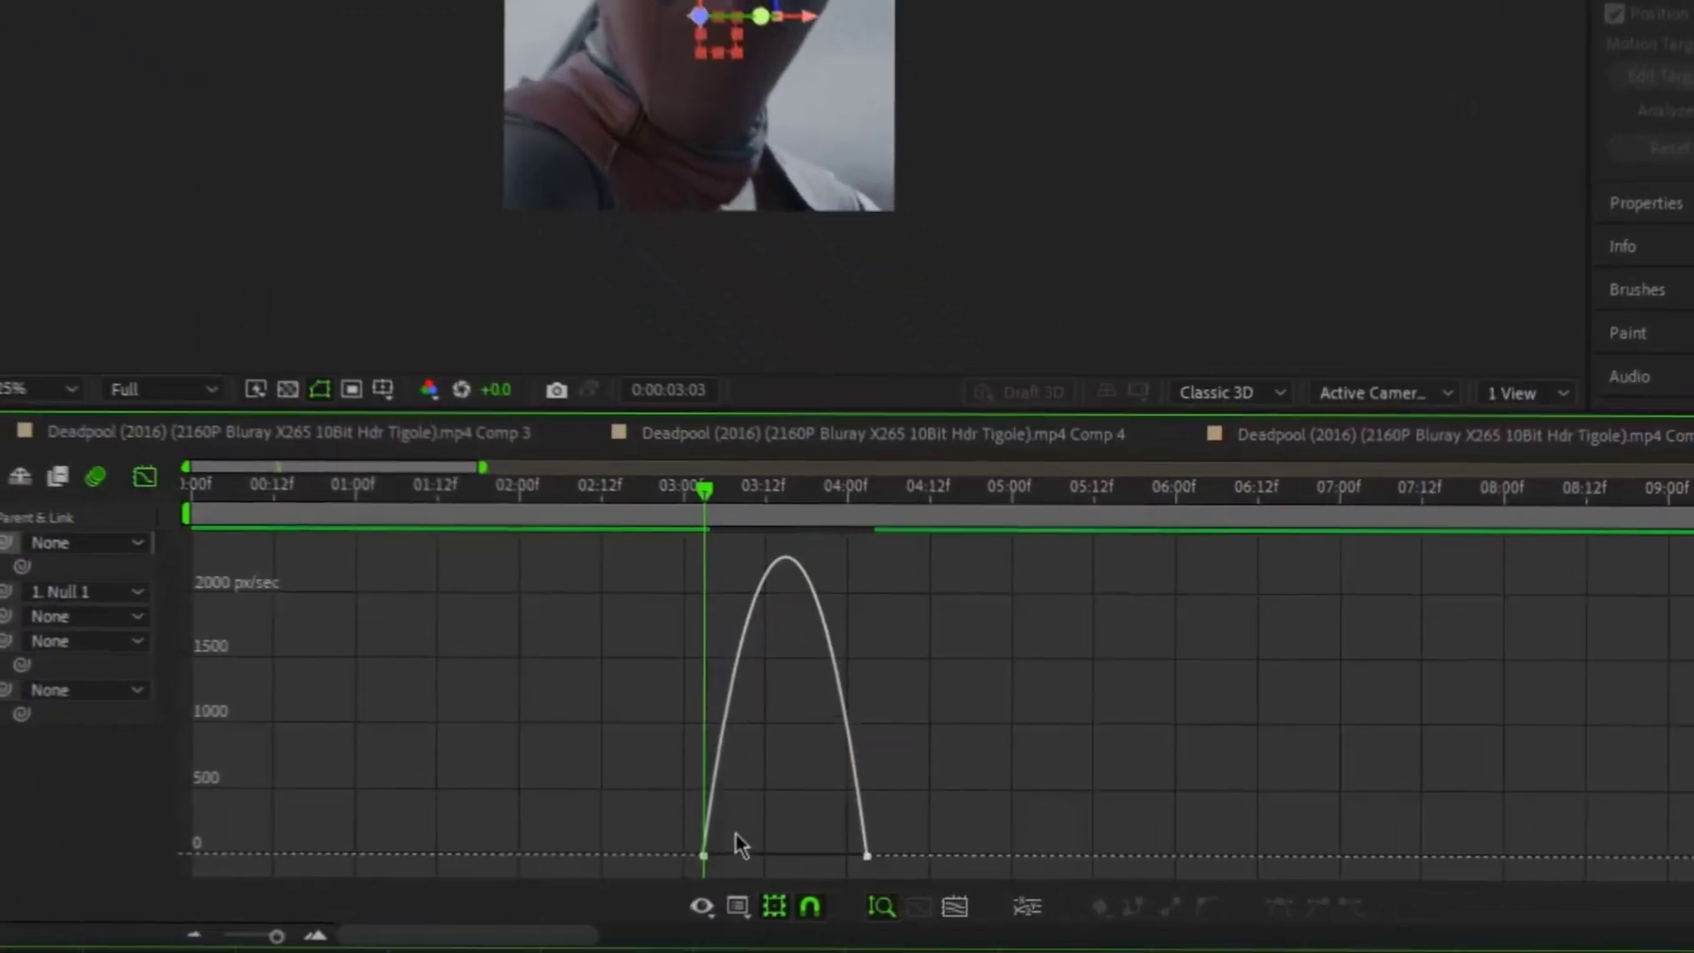
key("=")
key("=")
scroll(736, 832, "right", 3)
left_click(414, 854)
left_click_drag(523, 855, 607, 860)
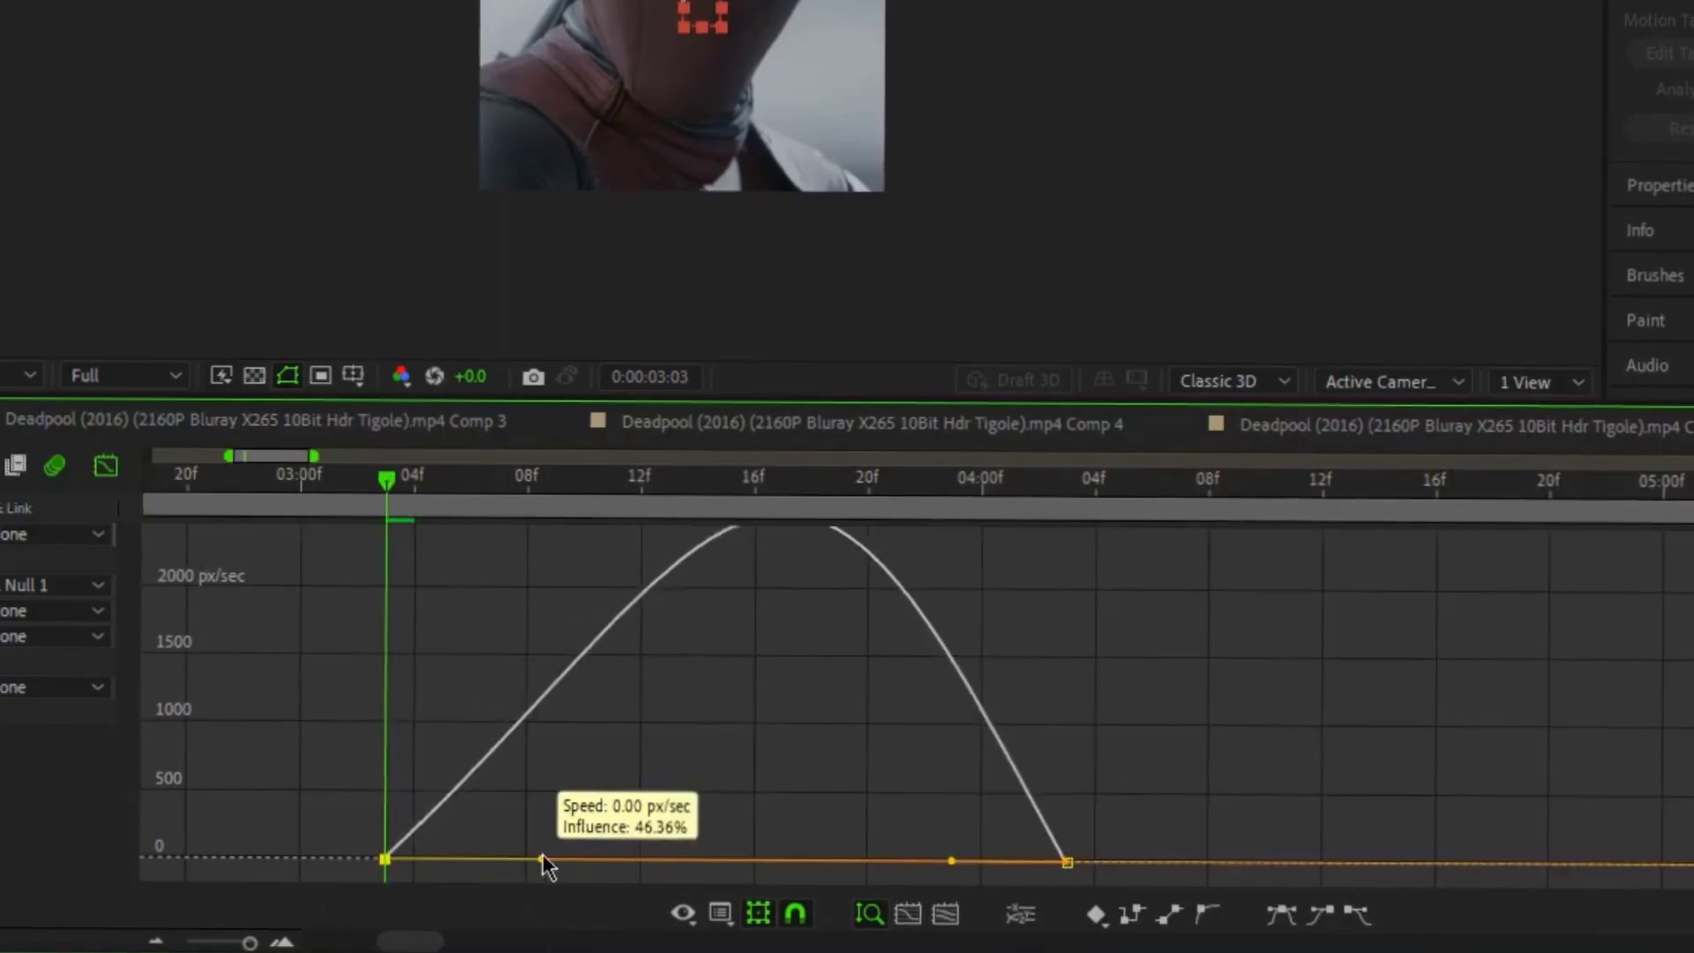
left_click_drag(951, 863, 998, 866)
Step: Play back the eased camera move from 0:00:03:01, then switch from the speed graph back to the layer bars
left_click_drag(348, 494, 319, 494)
key("space")
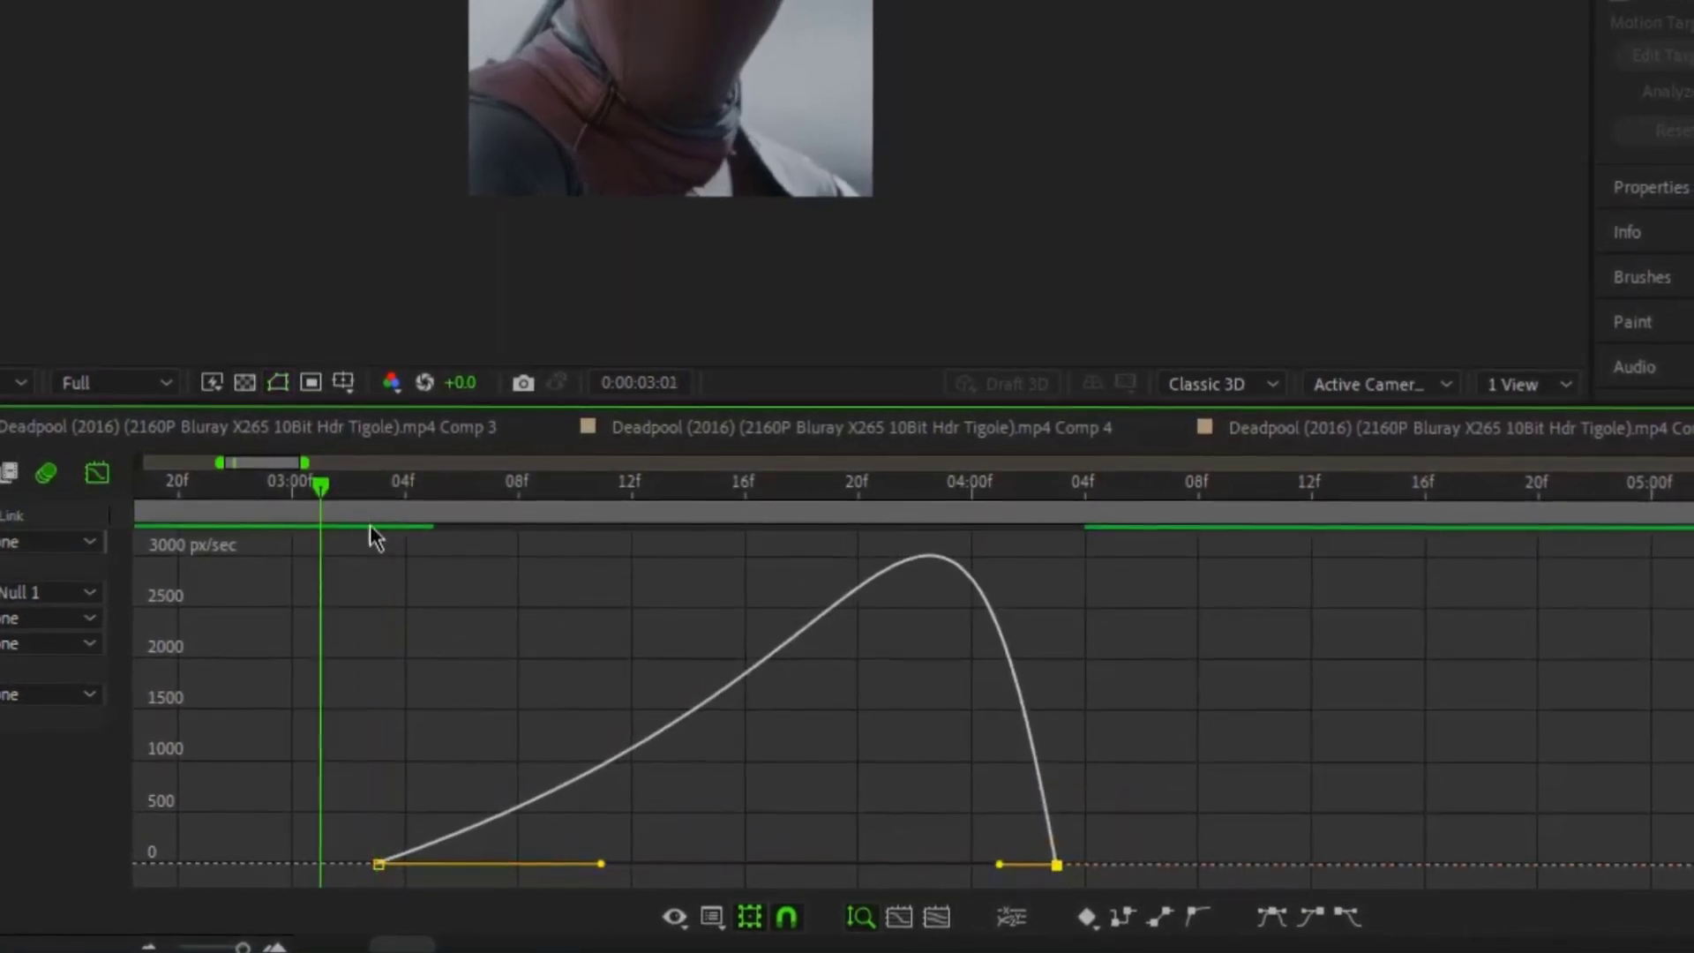
key("space")
left_click(1168, 486)
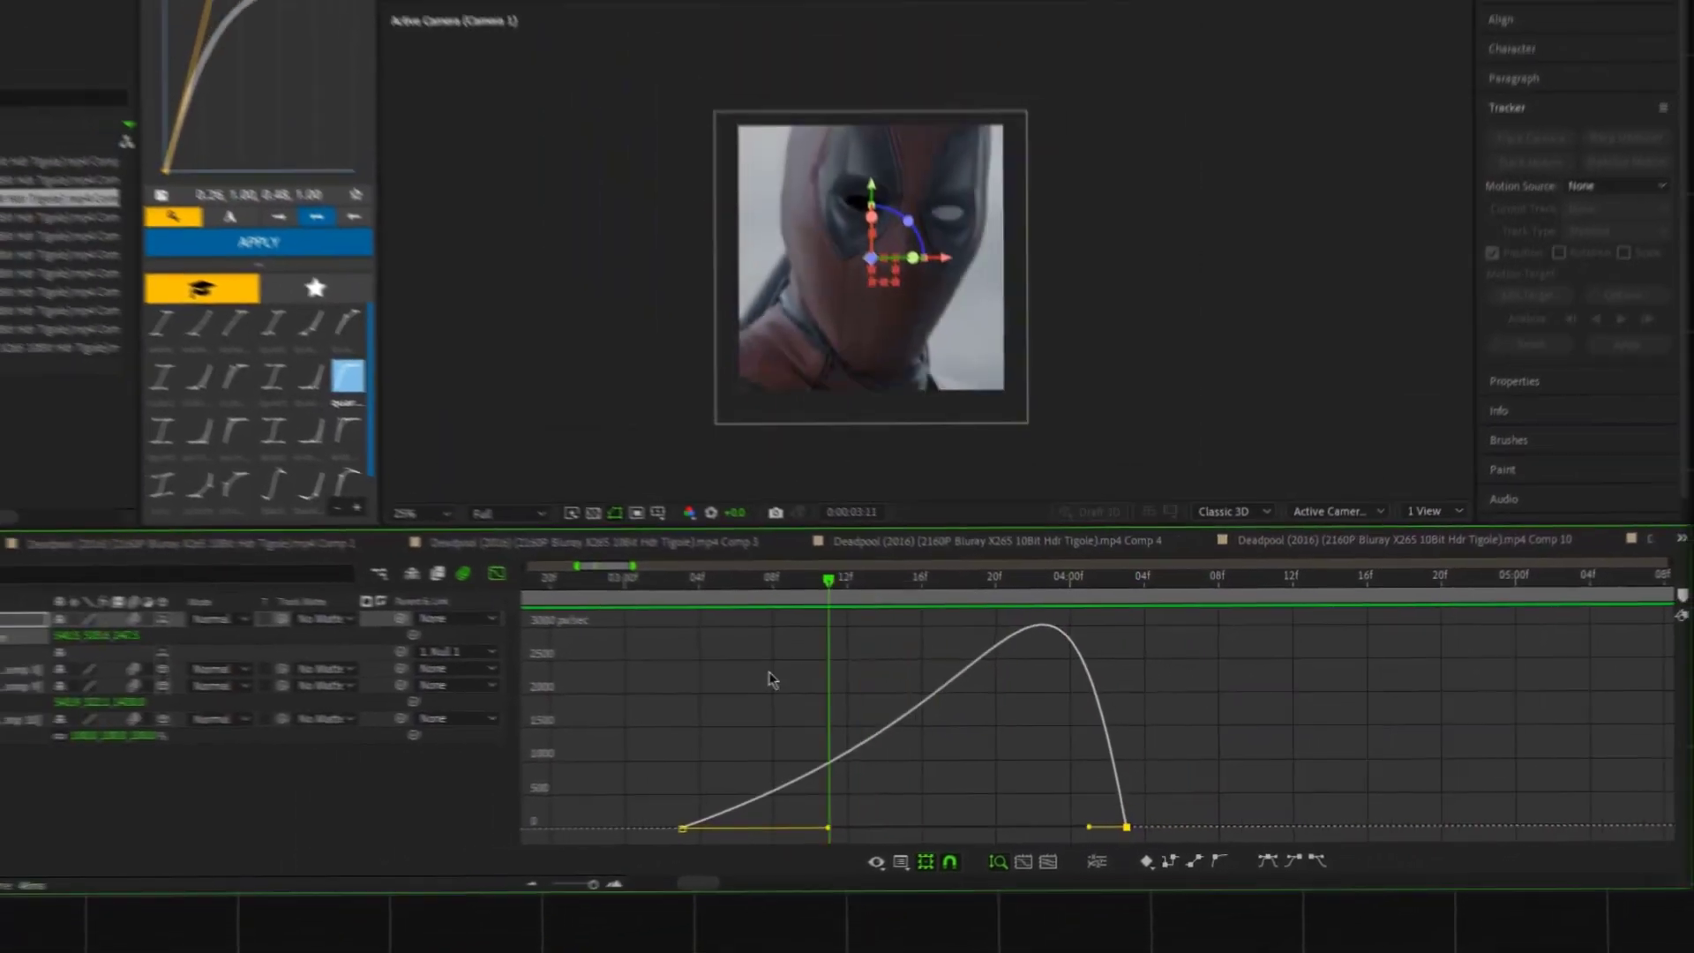
key("space")
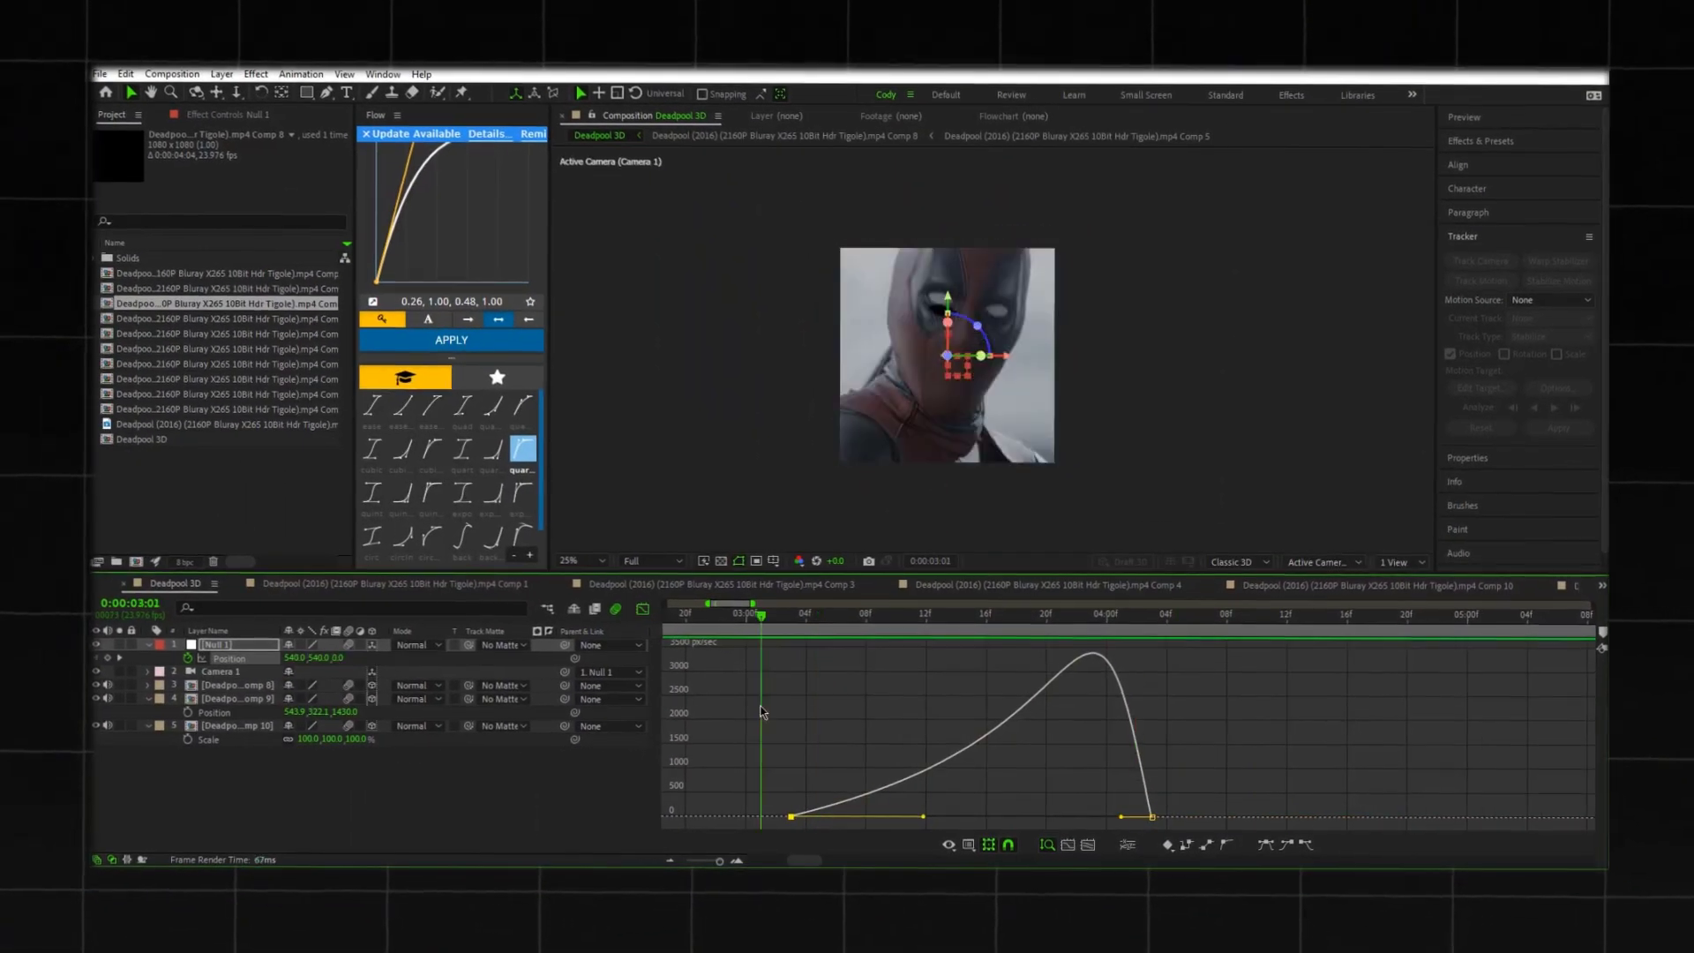
left_click(643, 609)
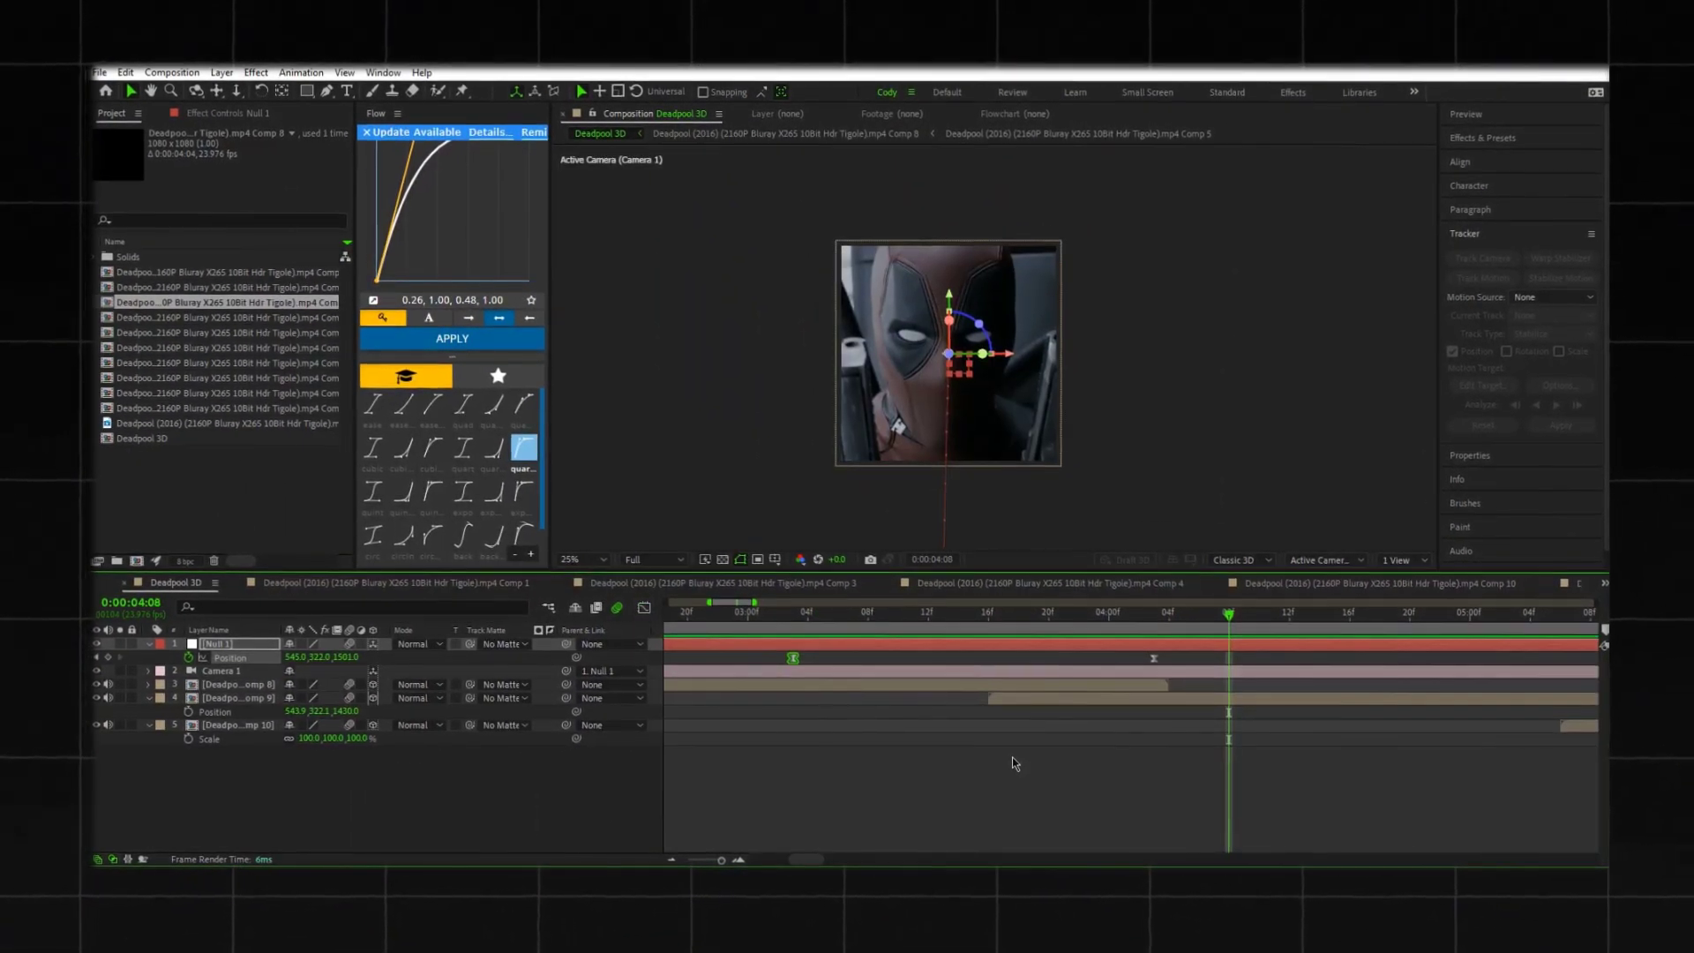
Step: At 0:00:03:16, reveal the first clip's masks and set Mask 2's mode to Add
left_click(1188, 645)
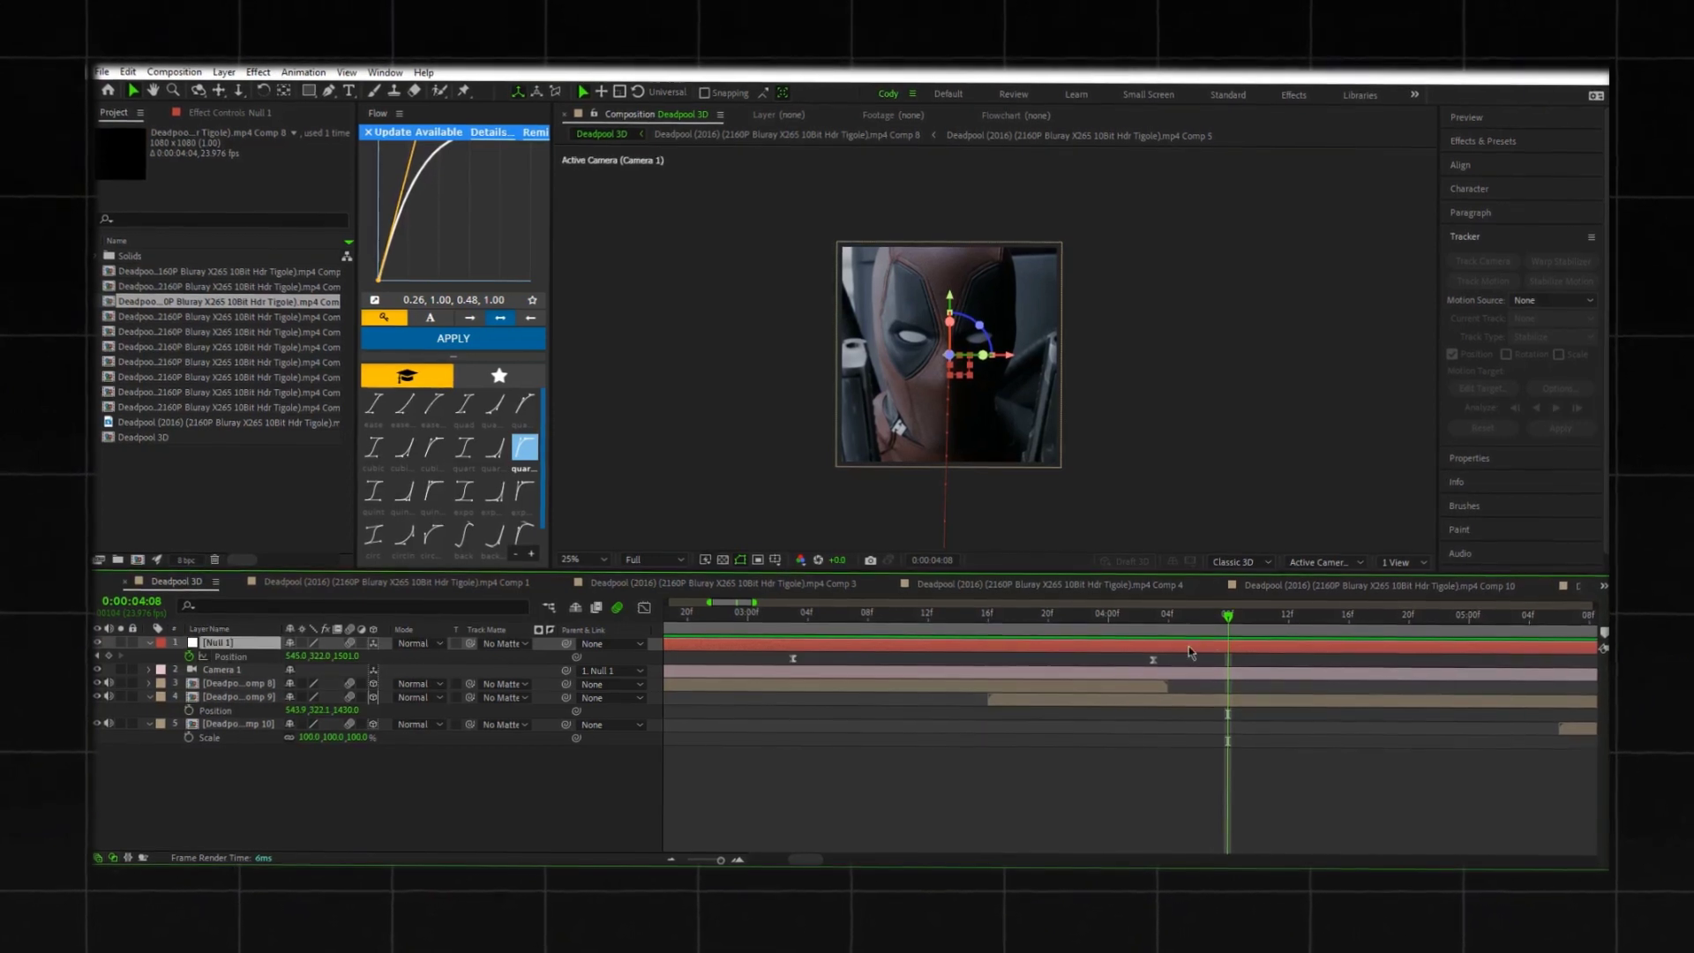
key("u")
left_click(988, 615)
key("u")
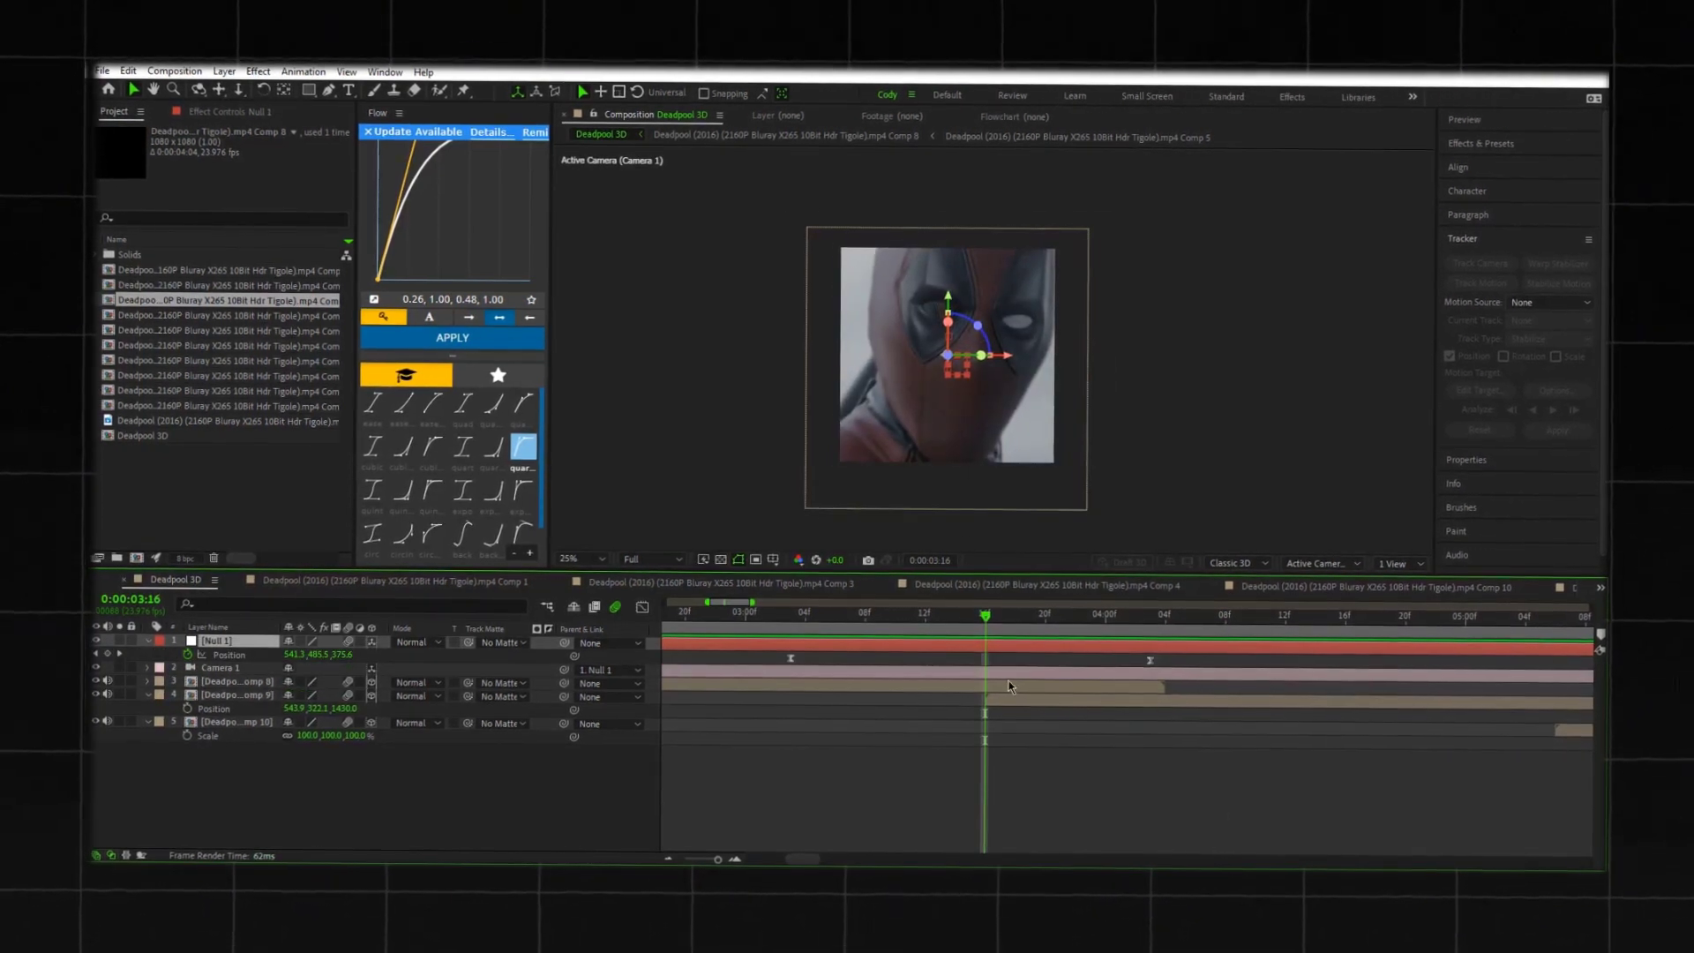
left_click(1008, 680)
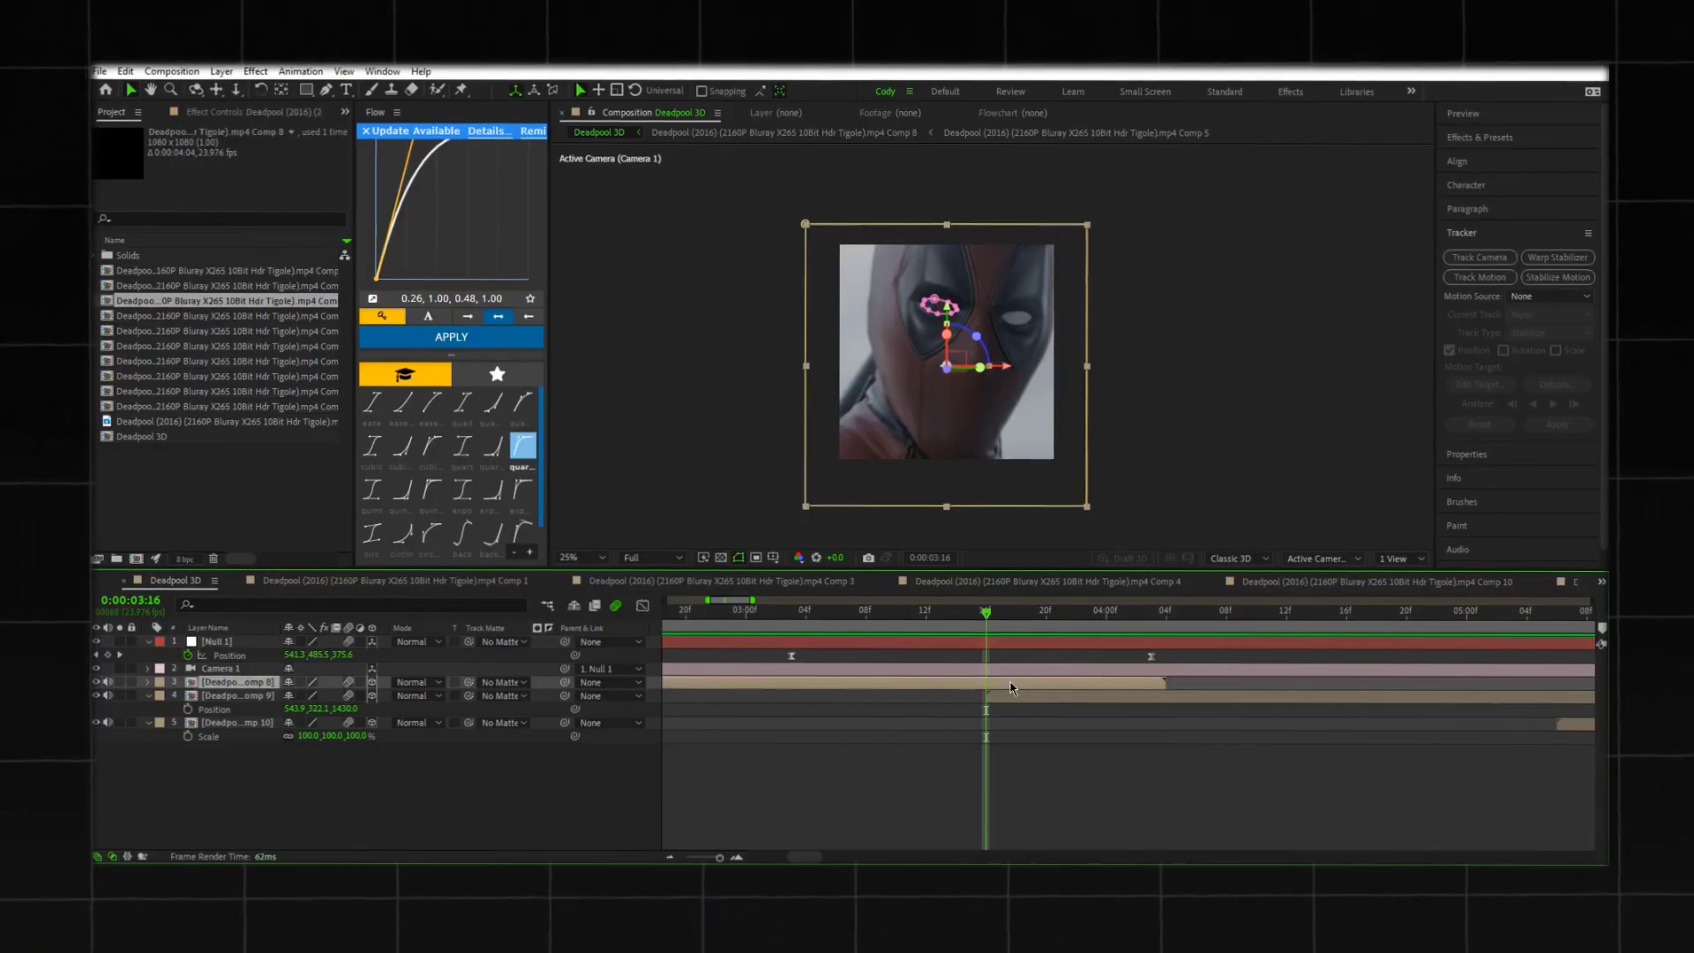
key("m")
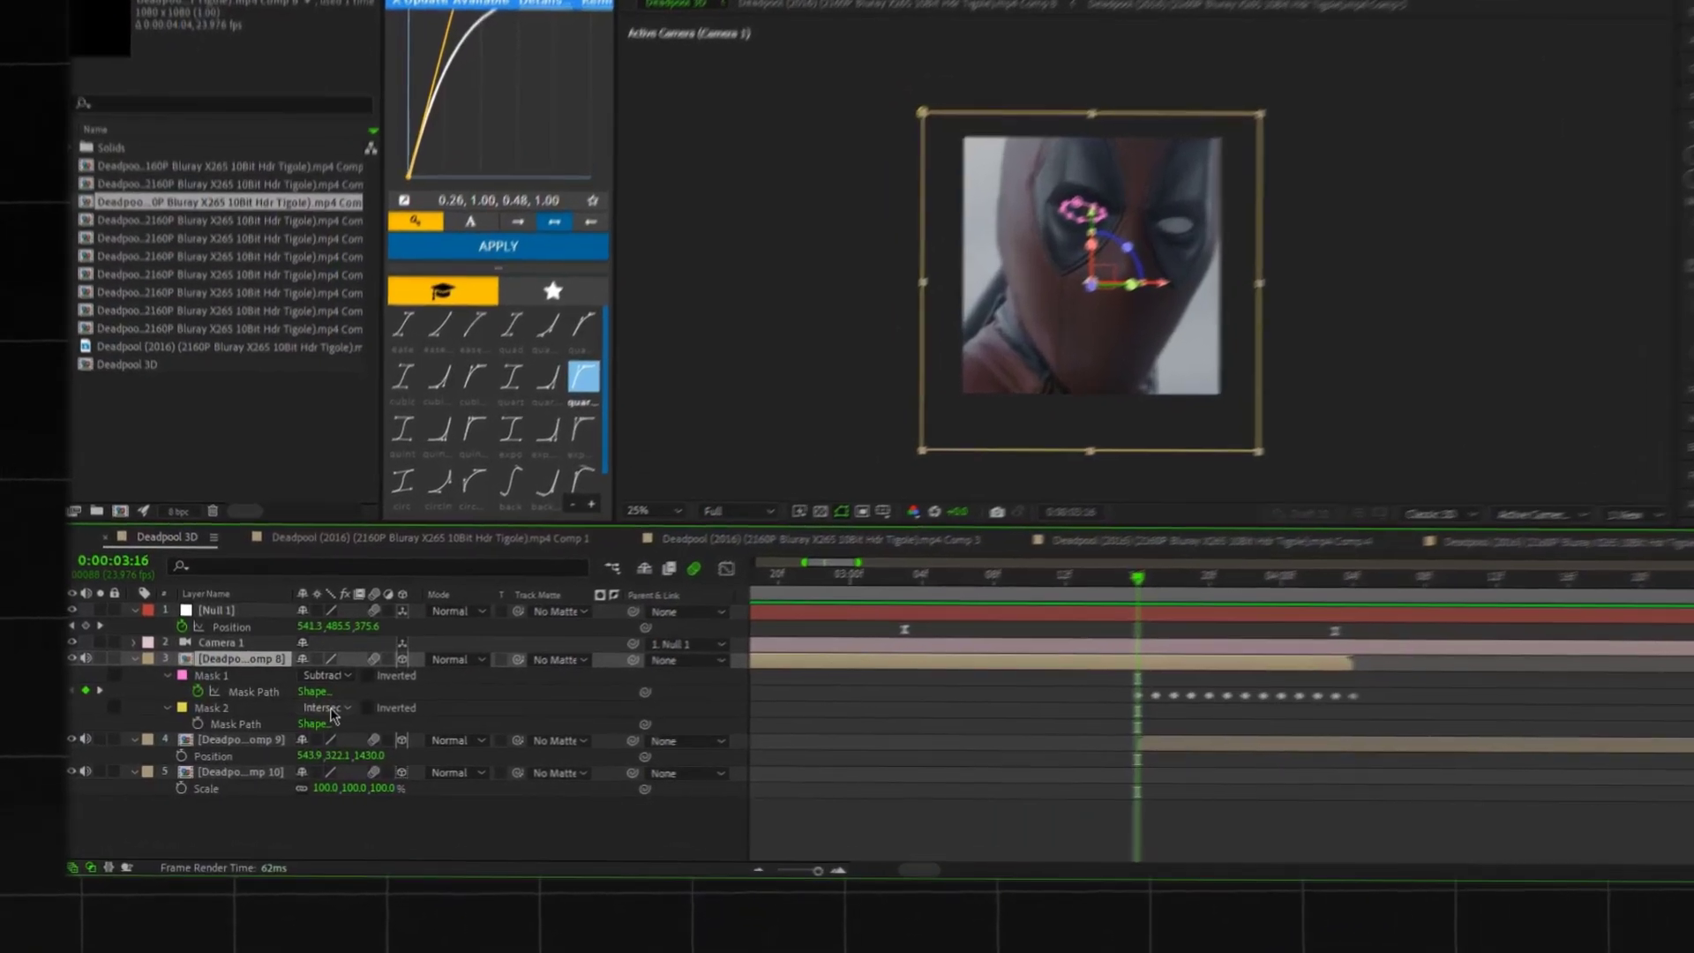
left_click(333, 710)
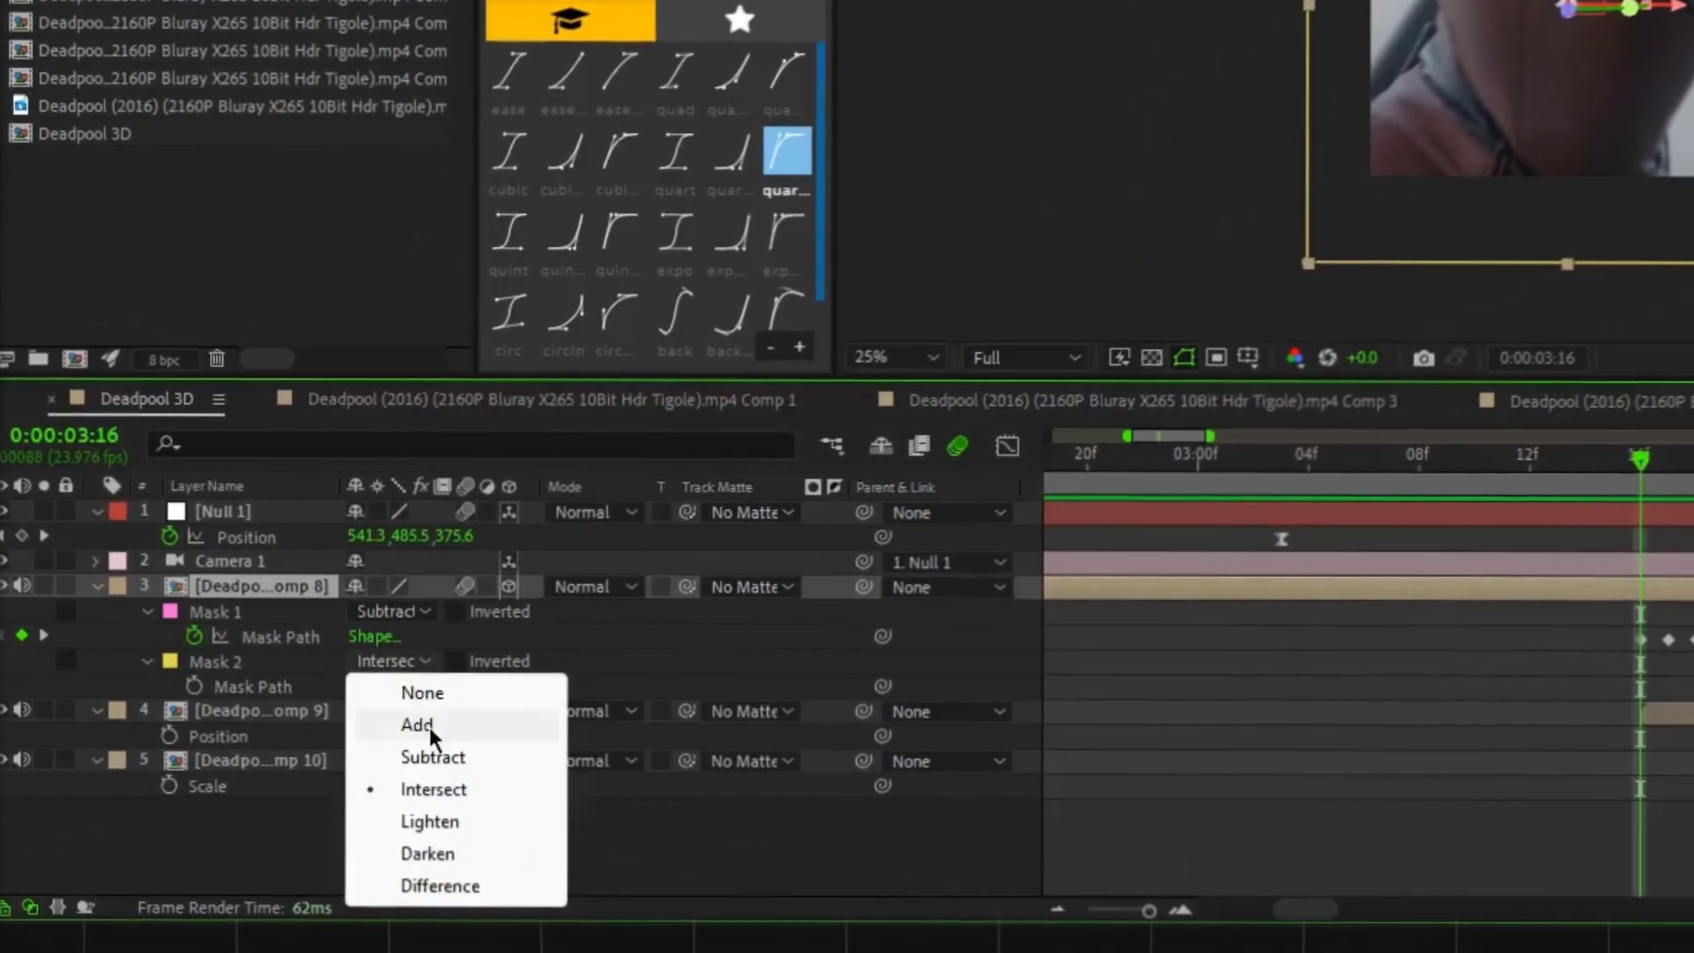
left_click(344, 746)
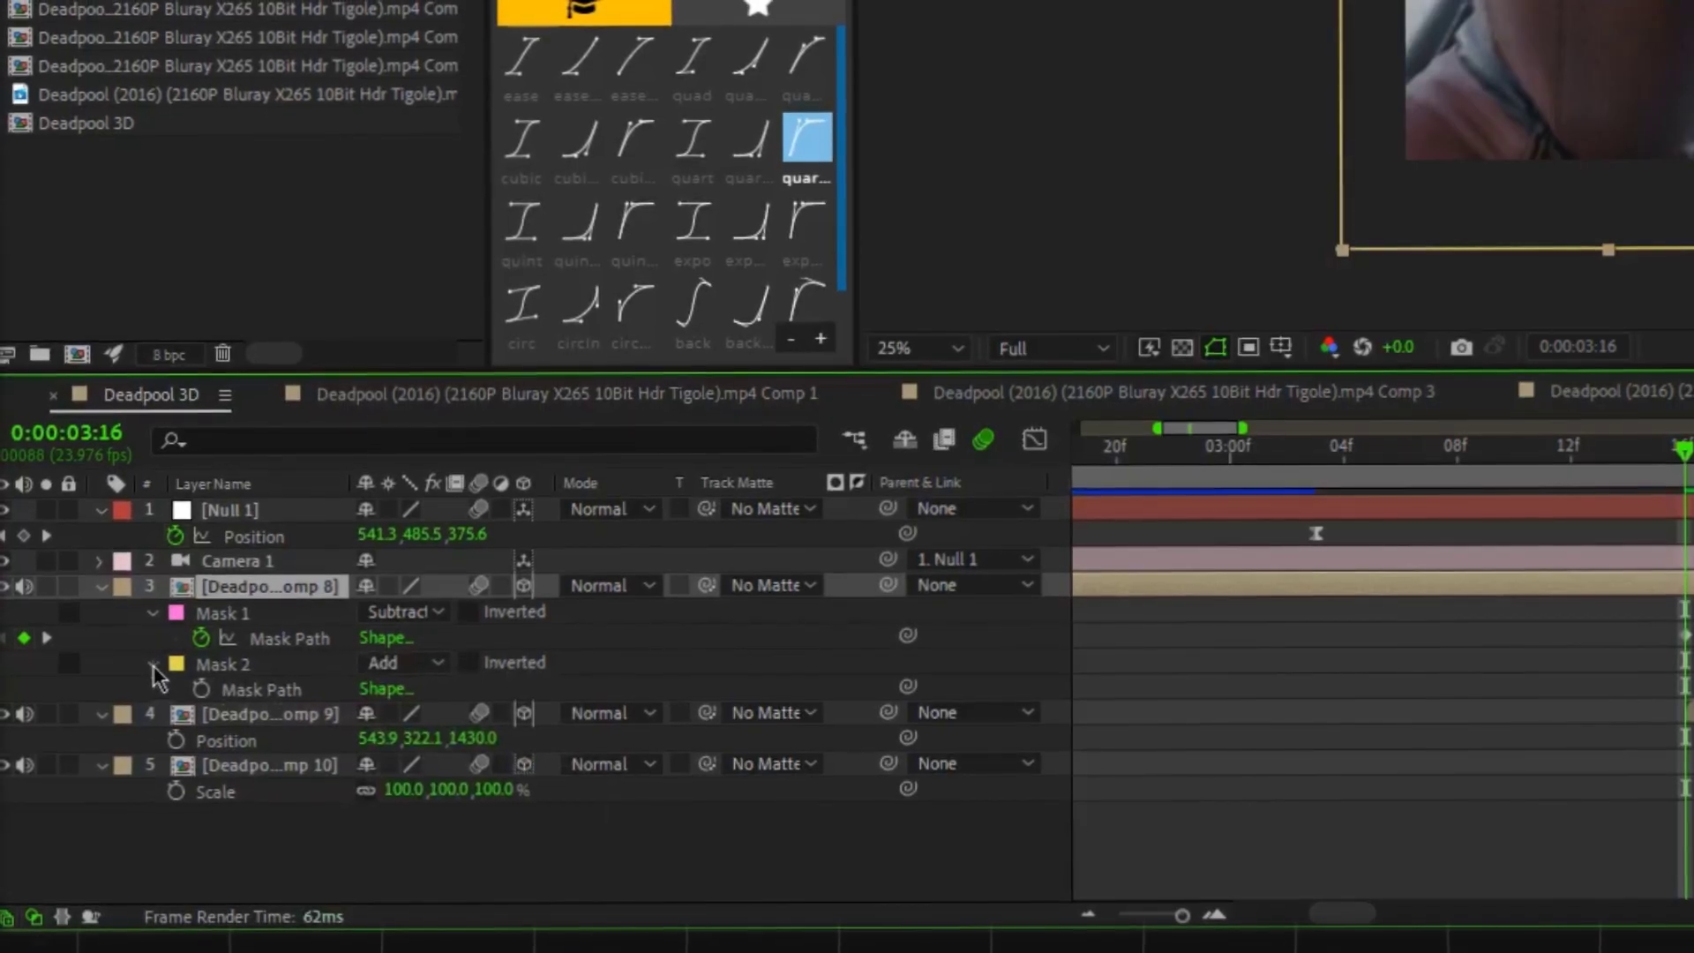
Step: Keyframe Mask 2's opacity at 0:00:03:16, then fade it to 0% at 0:00:03:20
left_click(149, 660)
left_click(153, 665)
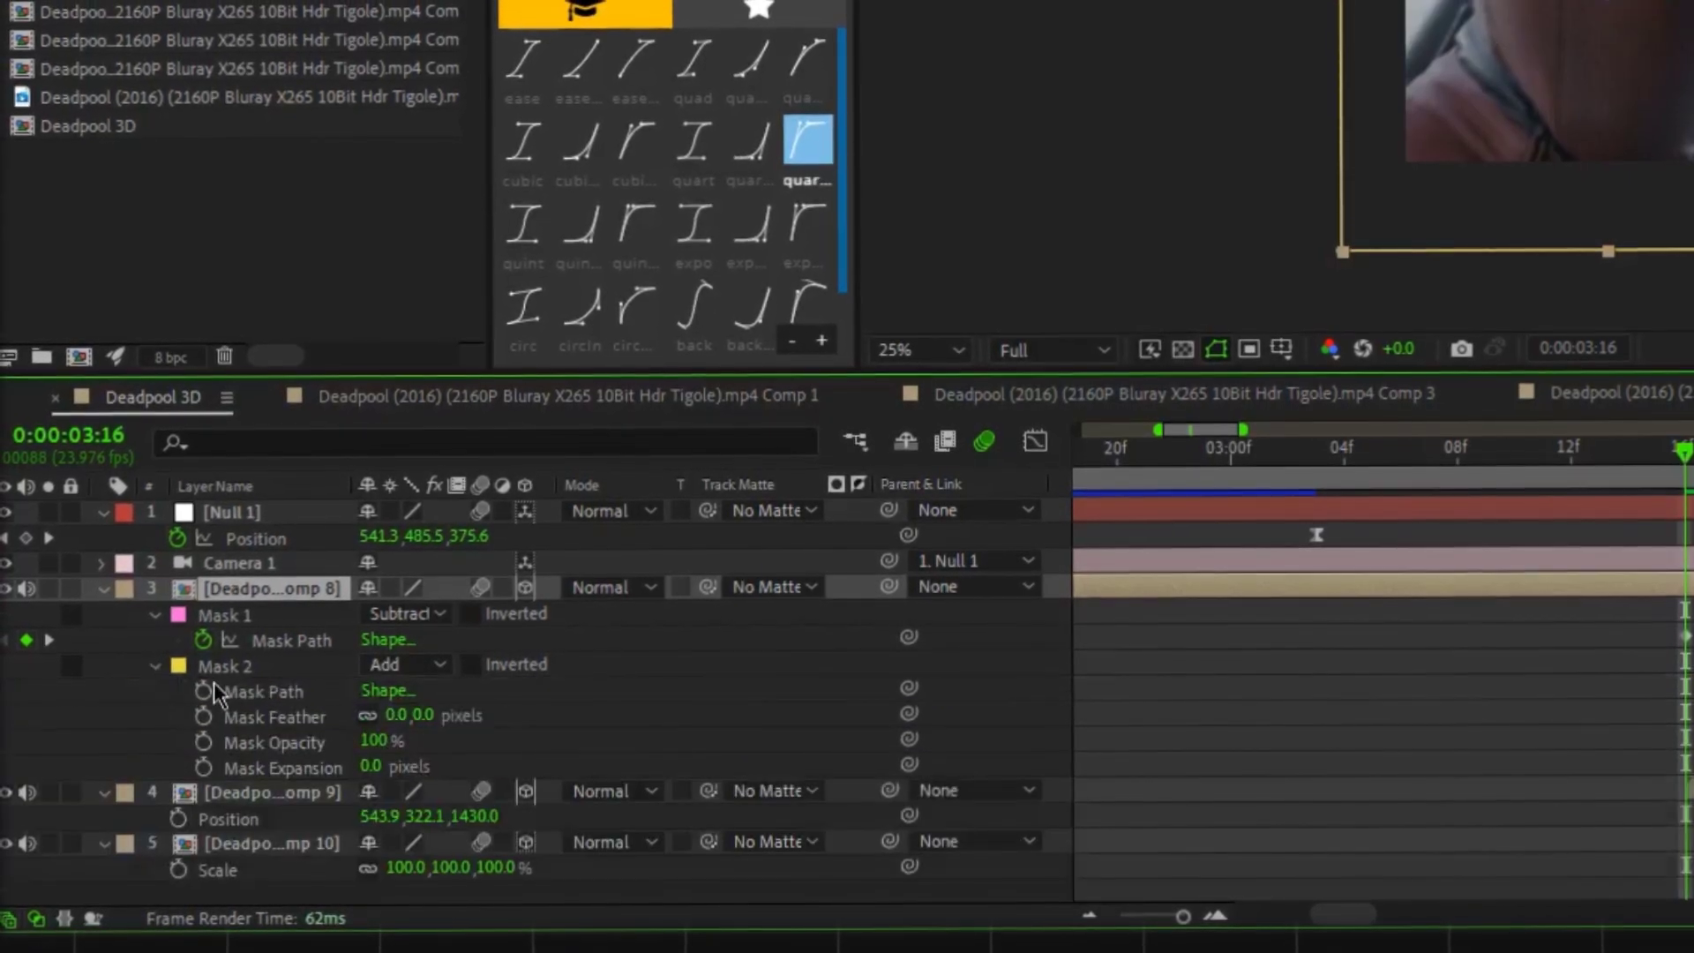
left_click(204, 743)
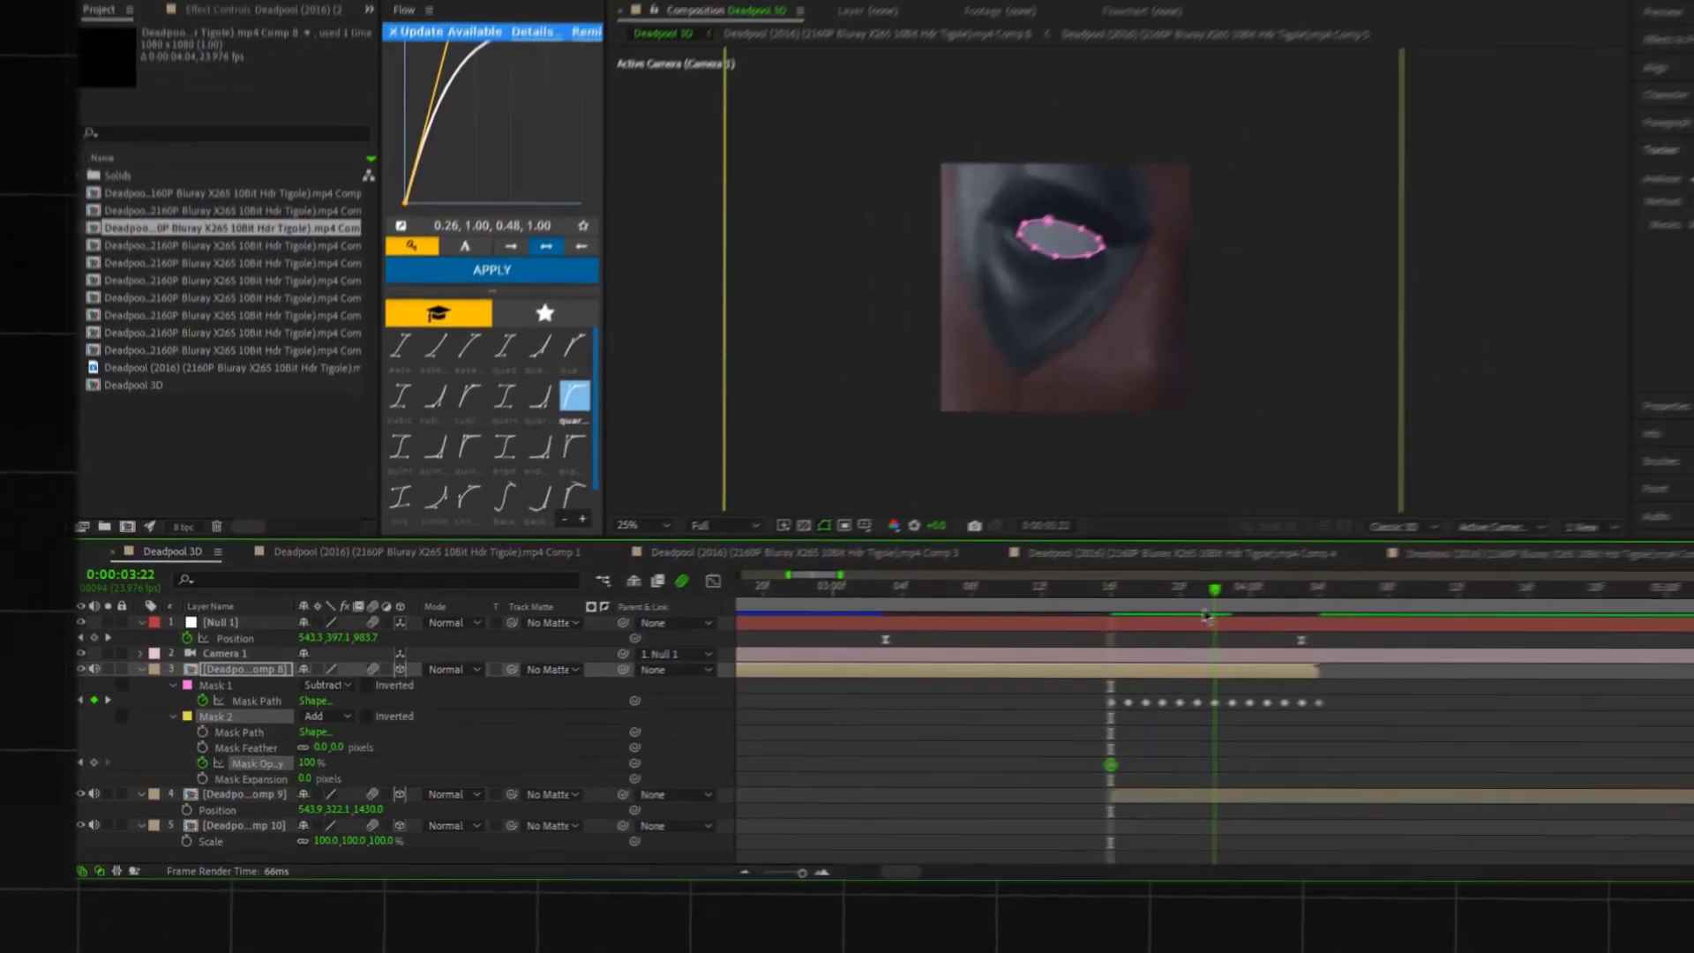
left_click_drag(1207, 615, 1182, 624)
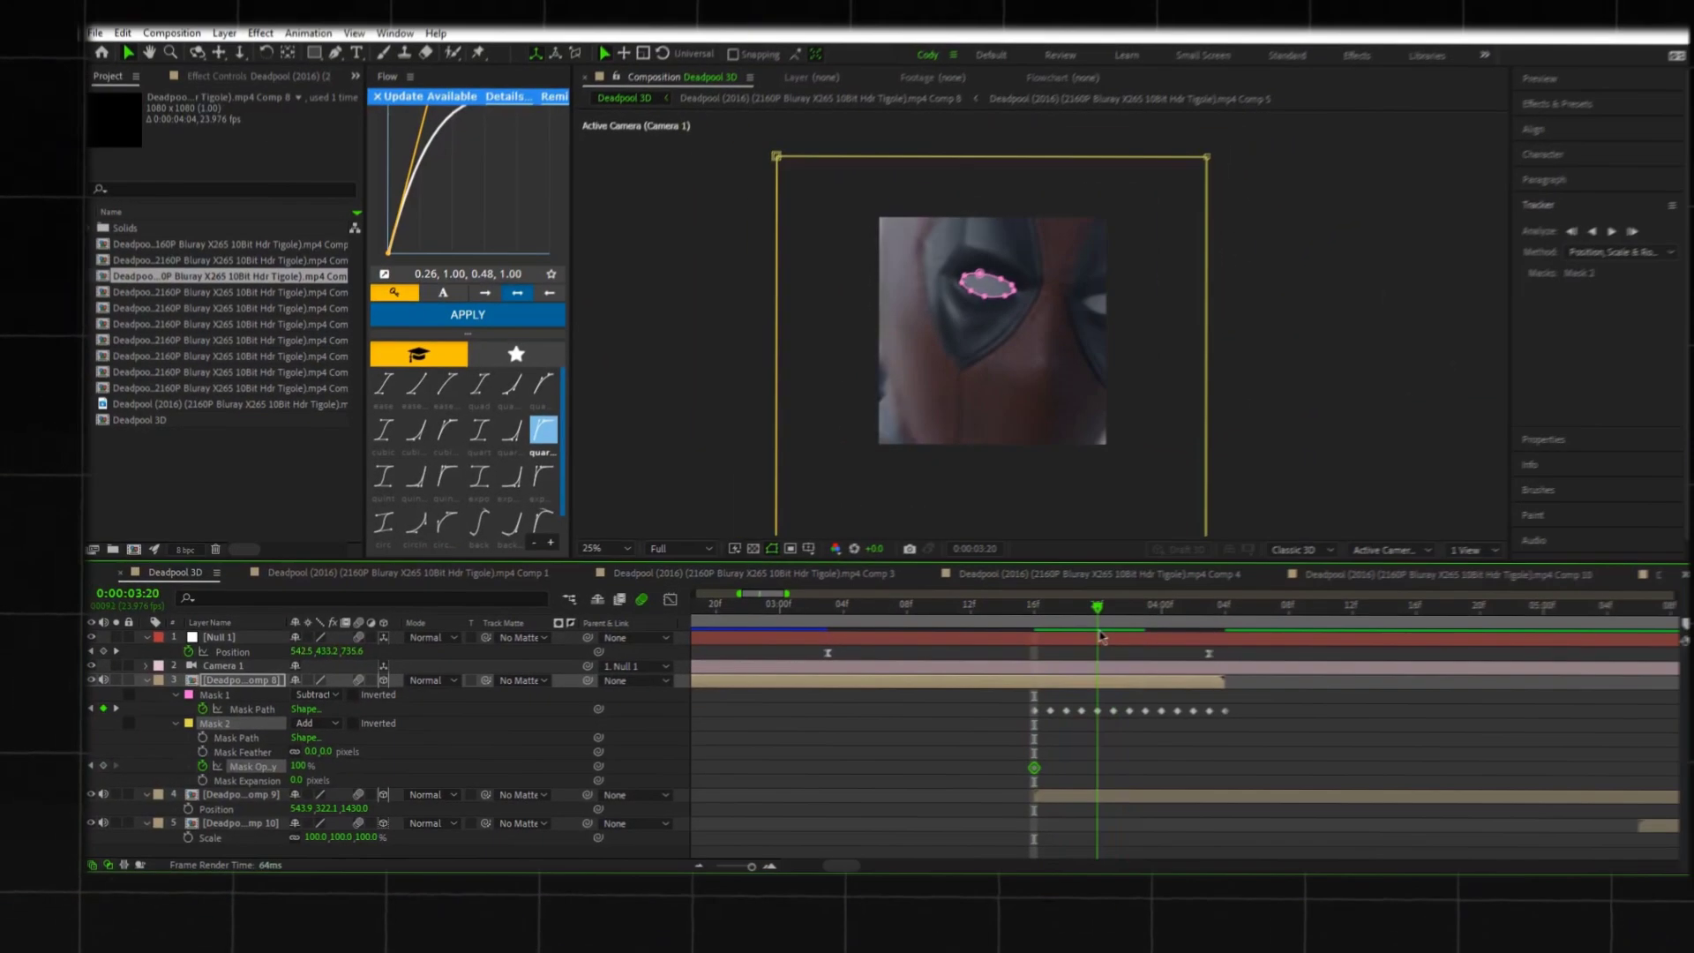
left_click(304, 763)
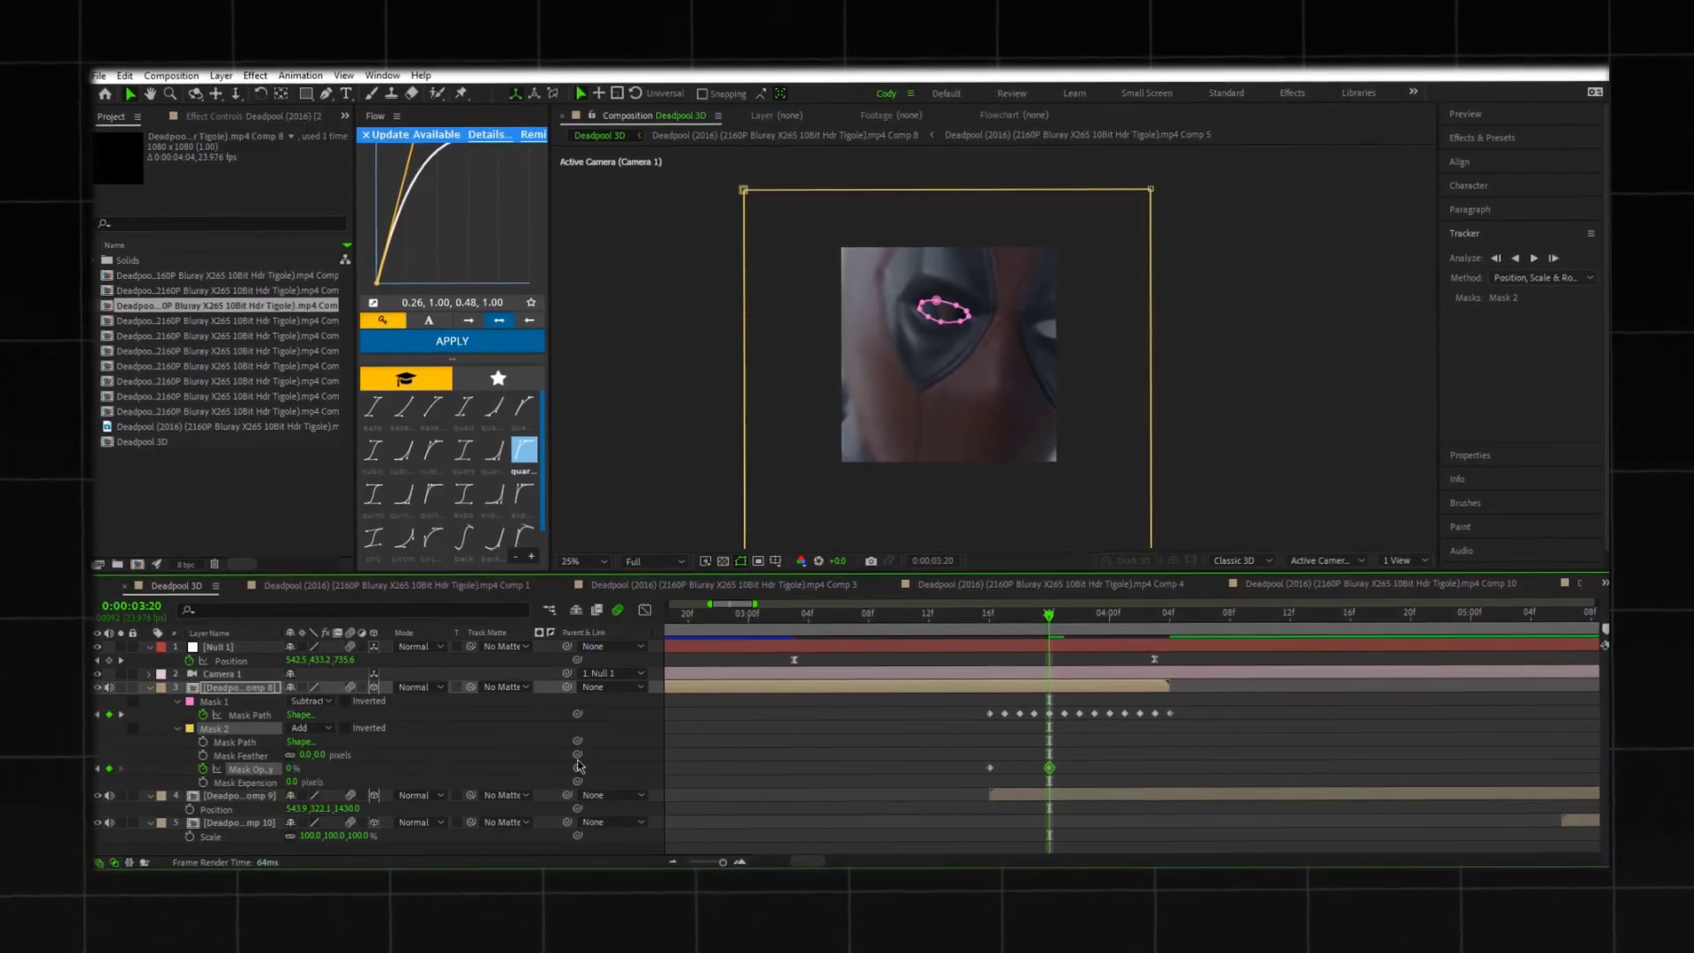
left_click(961, 733)
left_click(1029, 620)
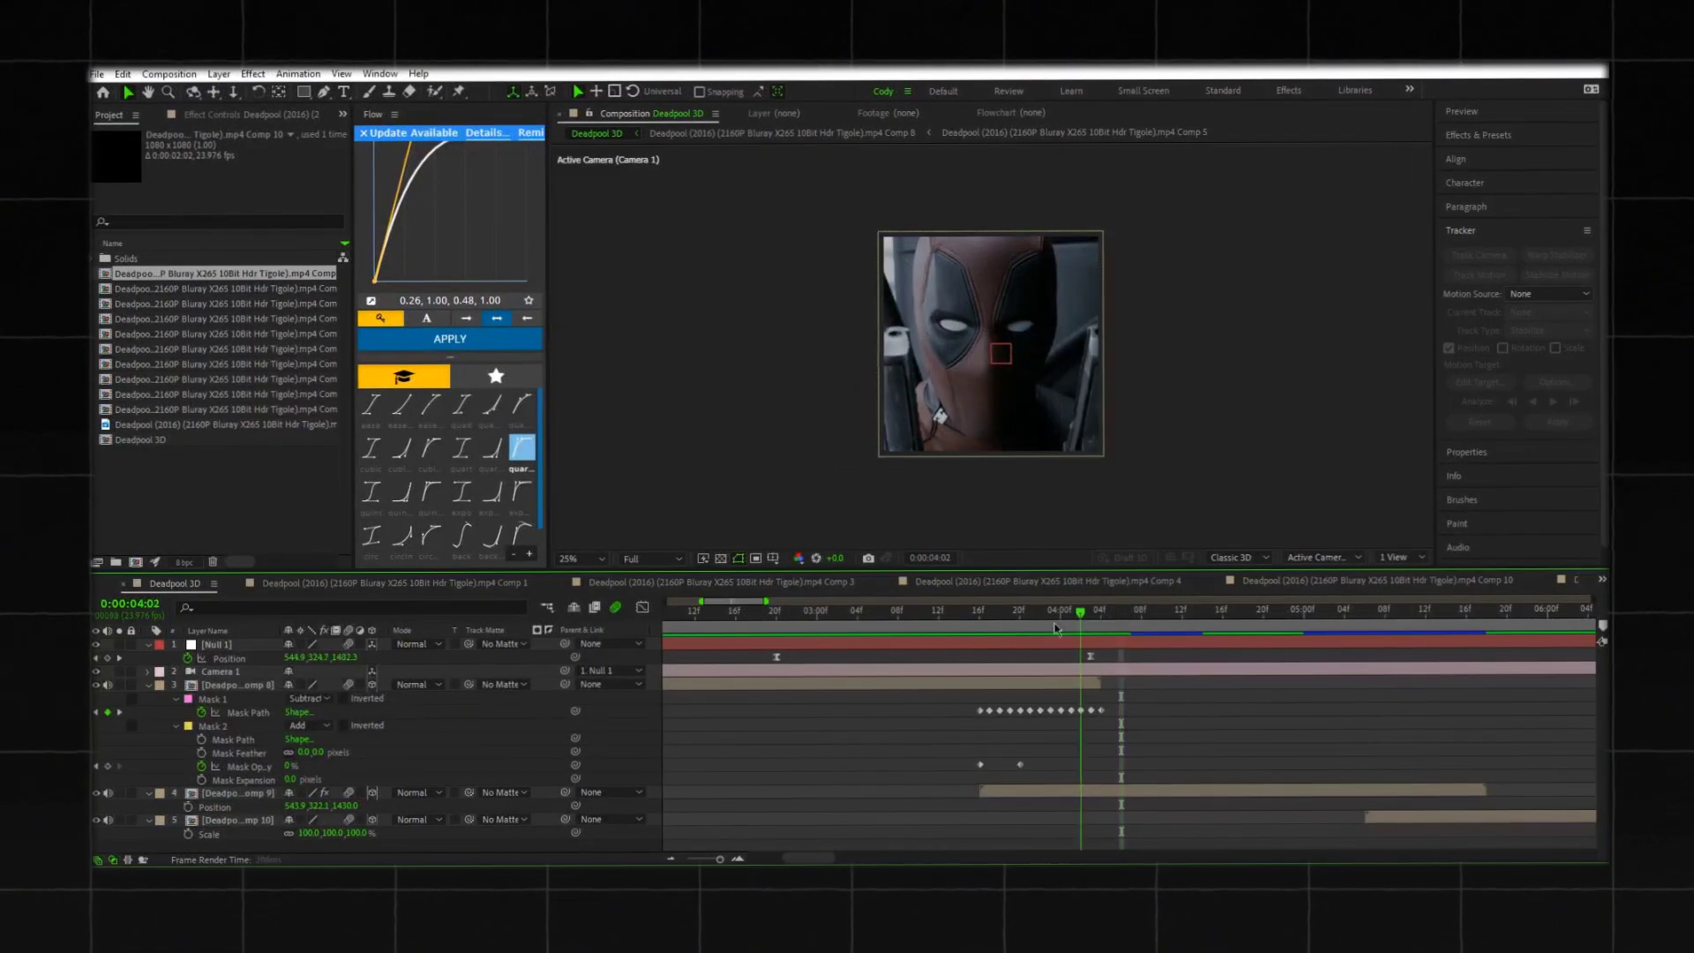
Step: Shift the second clip ten frames earlier so that it starts at 0:00:03:06
left_click_drag(1119, 645, 978, 661)
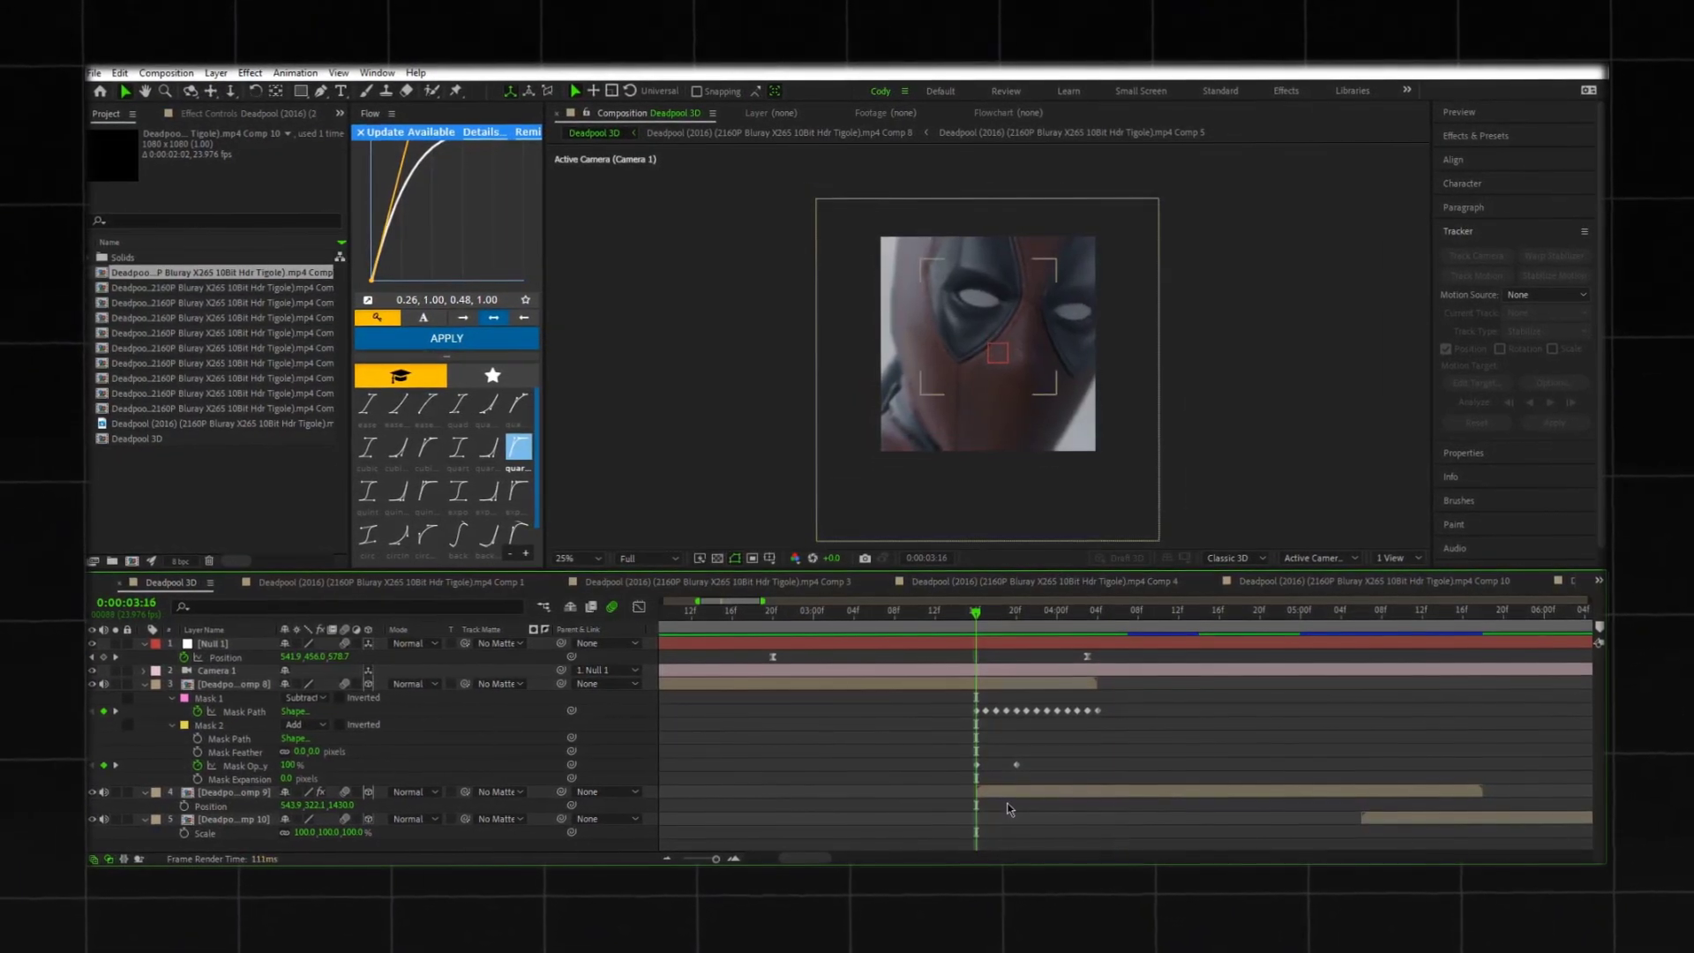
key("Page_Up")
key("Page_Up")
key("Page_Up")
key("Page_Up")
key("Page_Up")
key("Page_Up")
key("Page_Up")
key("Page_Up")
key("Page_Up")
key("Page_Up")
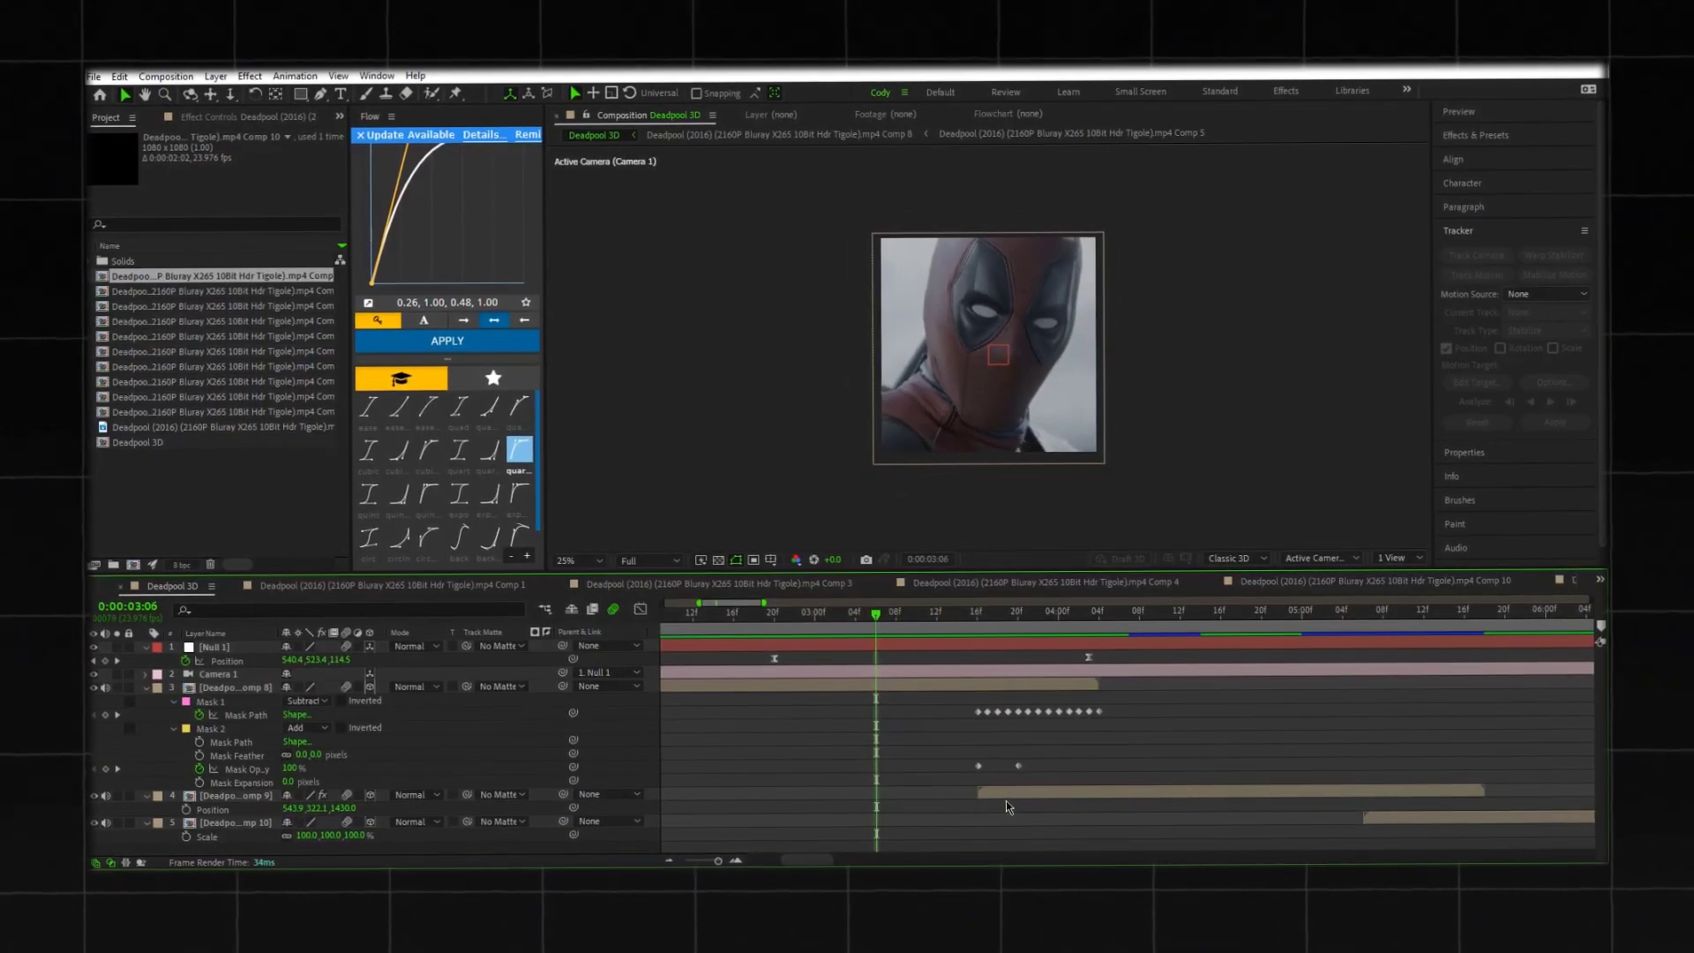
left_click_drag(1007, 792, 912, 792)
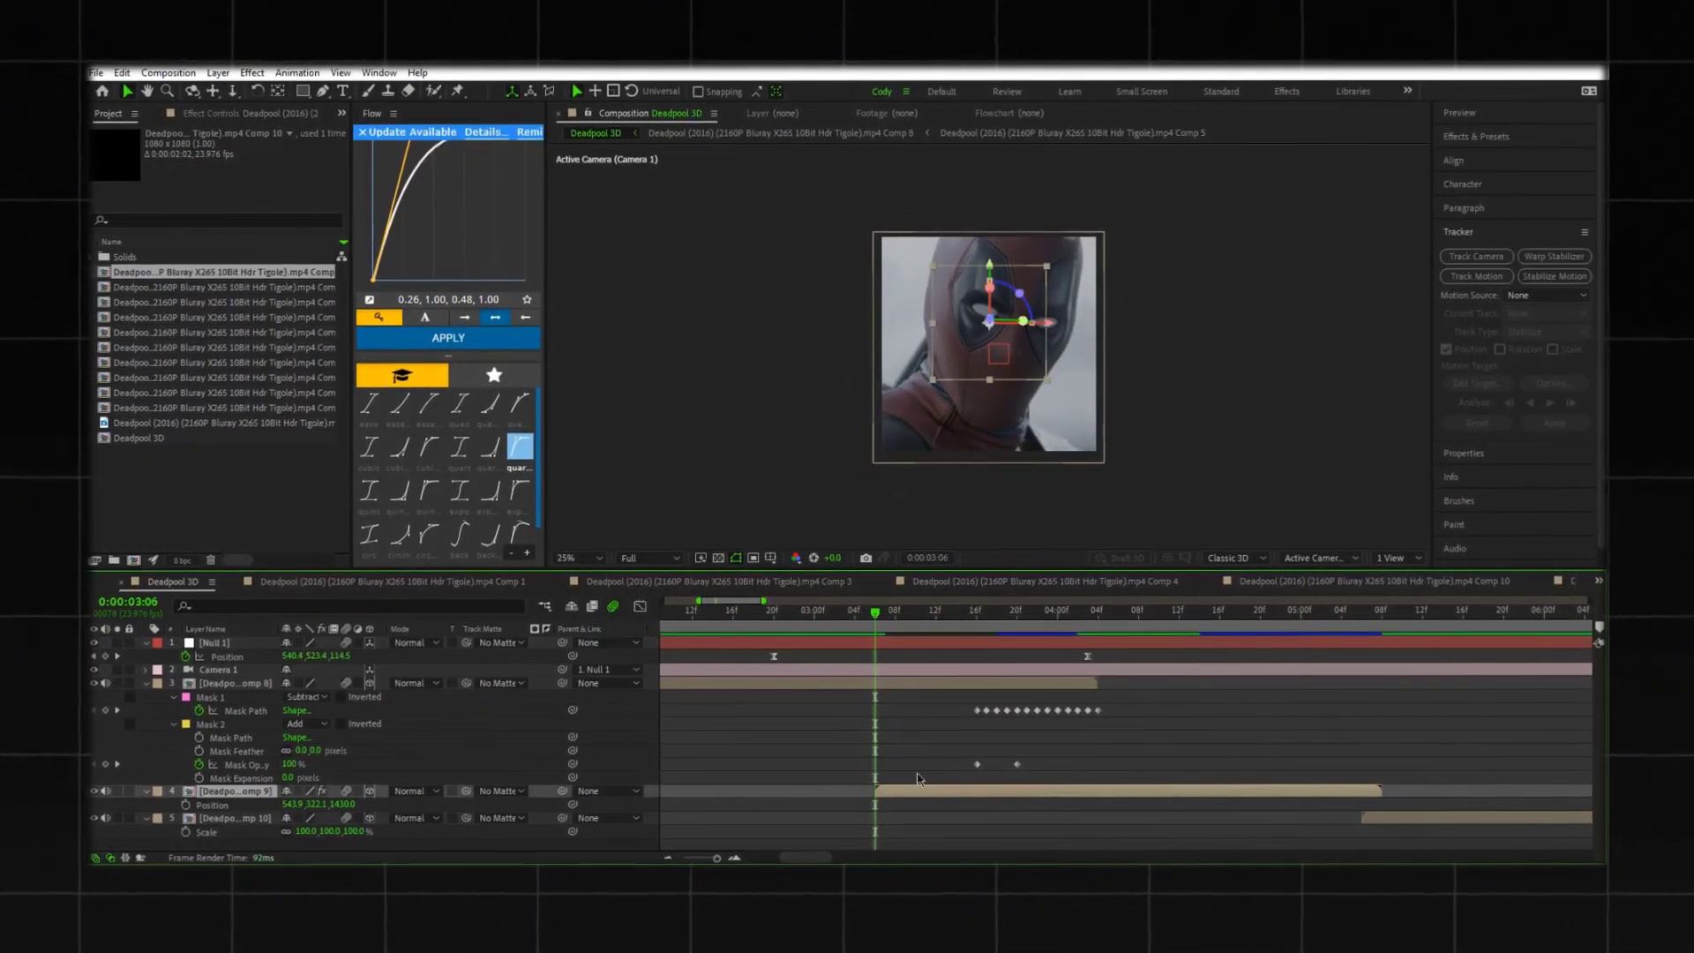
Step: Keyframe Mask 1's path around the eye at 0:00:03:06 and track it forward frame by frame to the existing path keyframes
left_click(975, 711)
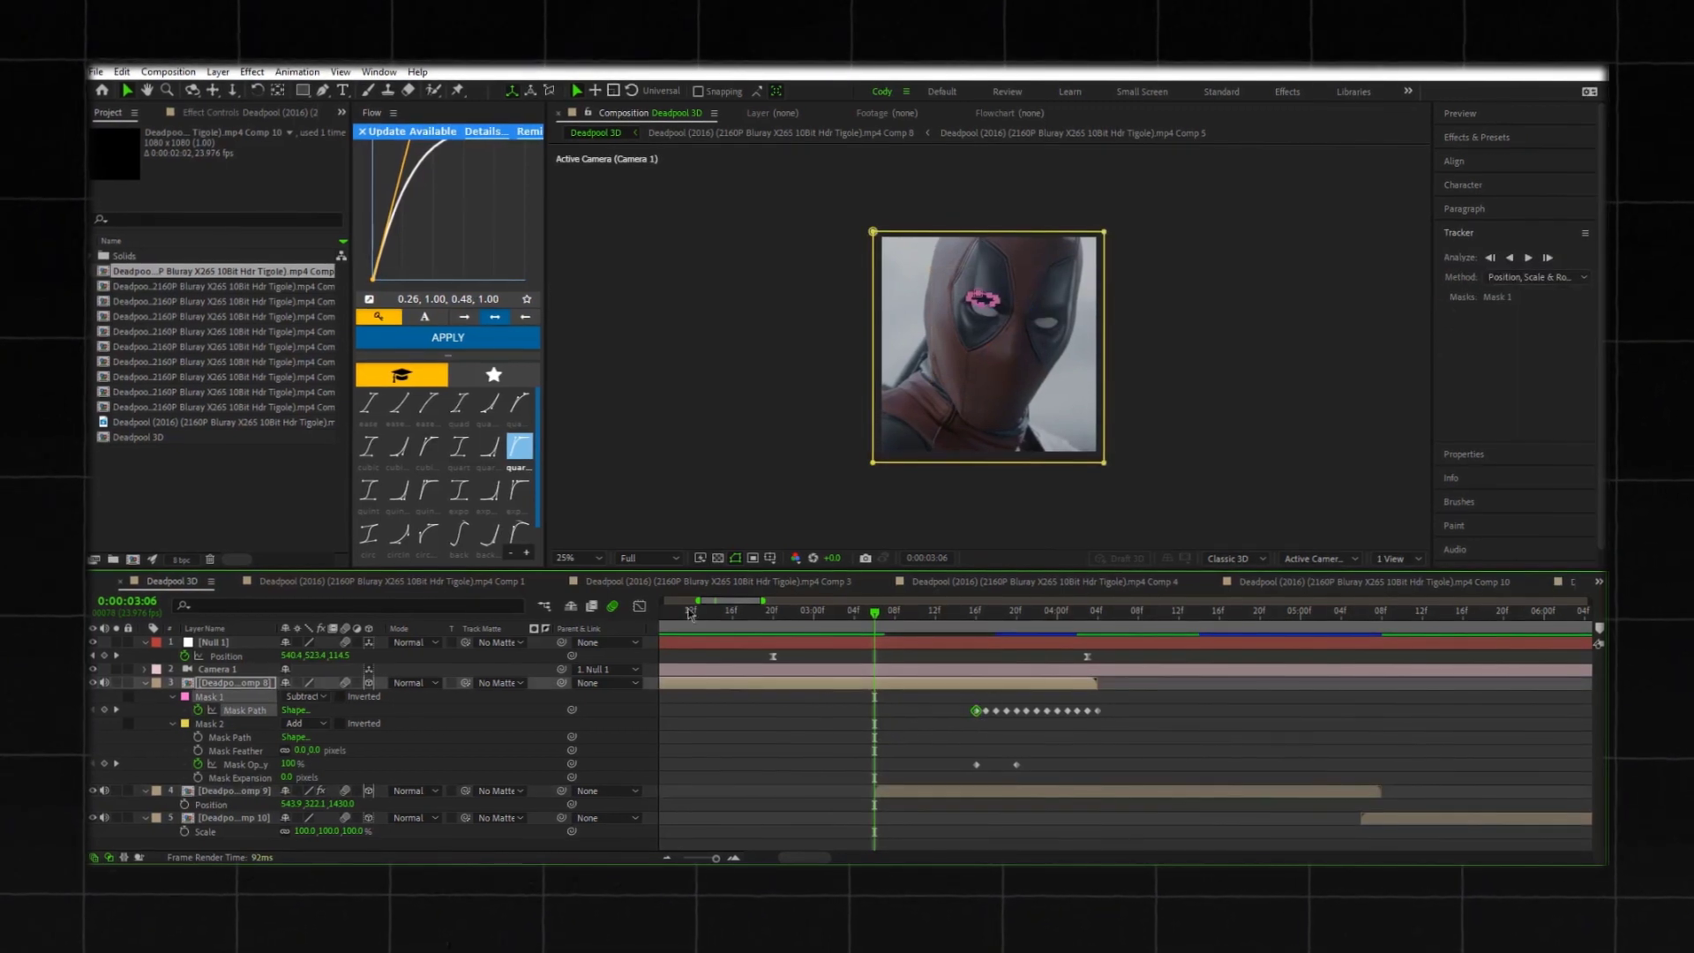
scroll(942, 342, "up", 3)
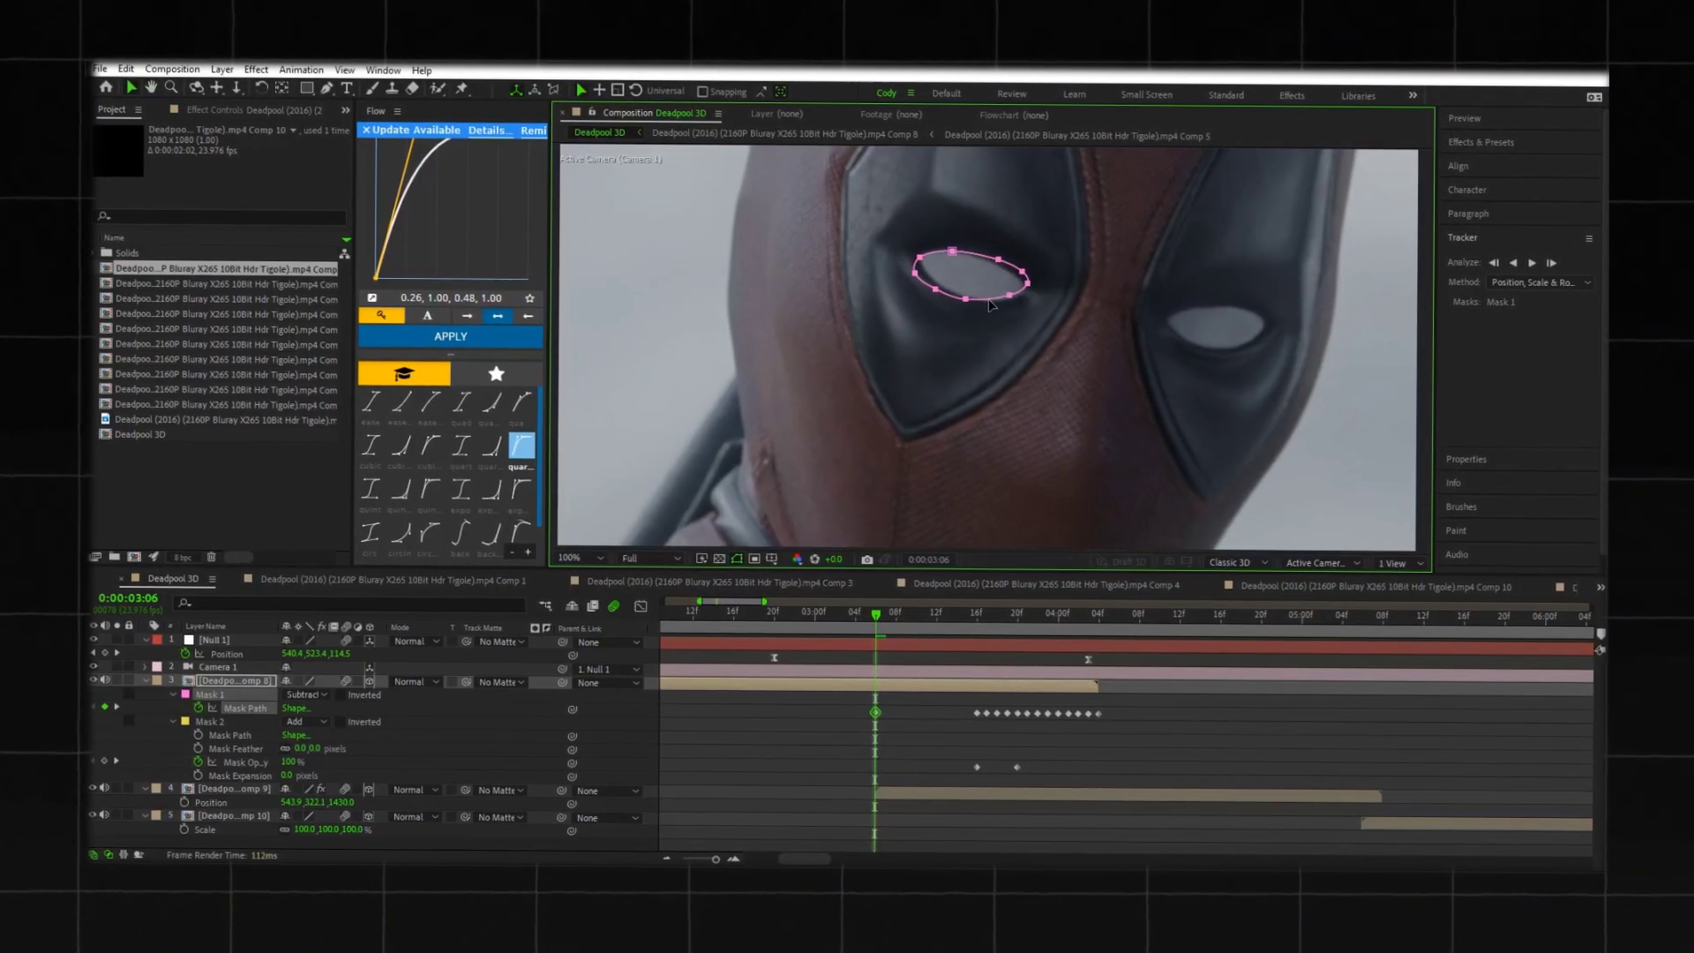
left_click(1546, 262)
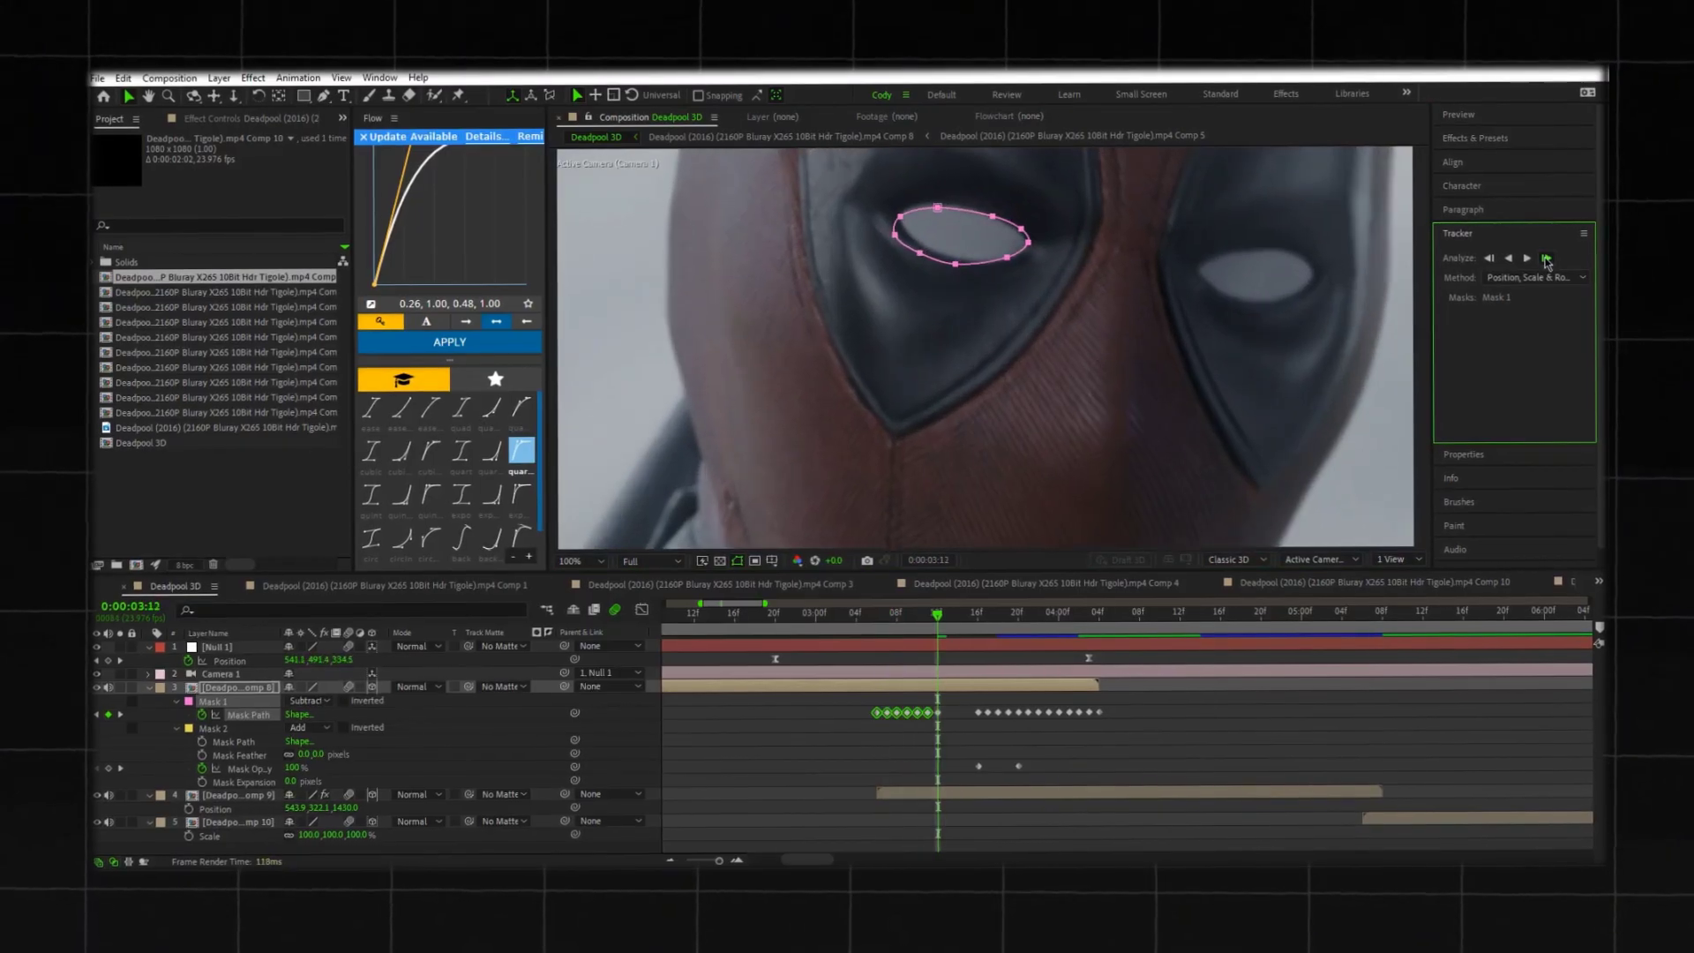
Step: Move Mask 2's first opacity keyframe to 0:00:03:06 and play the transition back from 0:00:02:15
left_click(1060, 746)
left_click(575, 562)
left_click(578, 580)
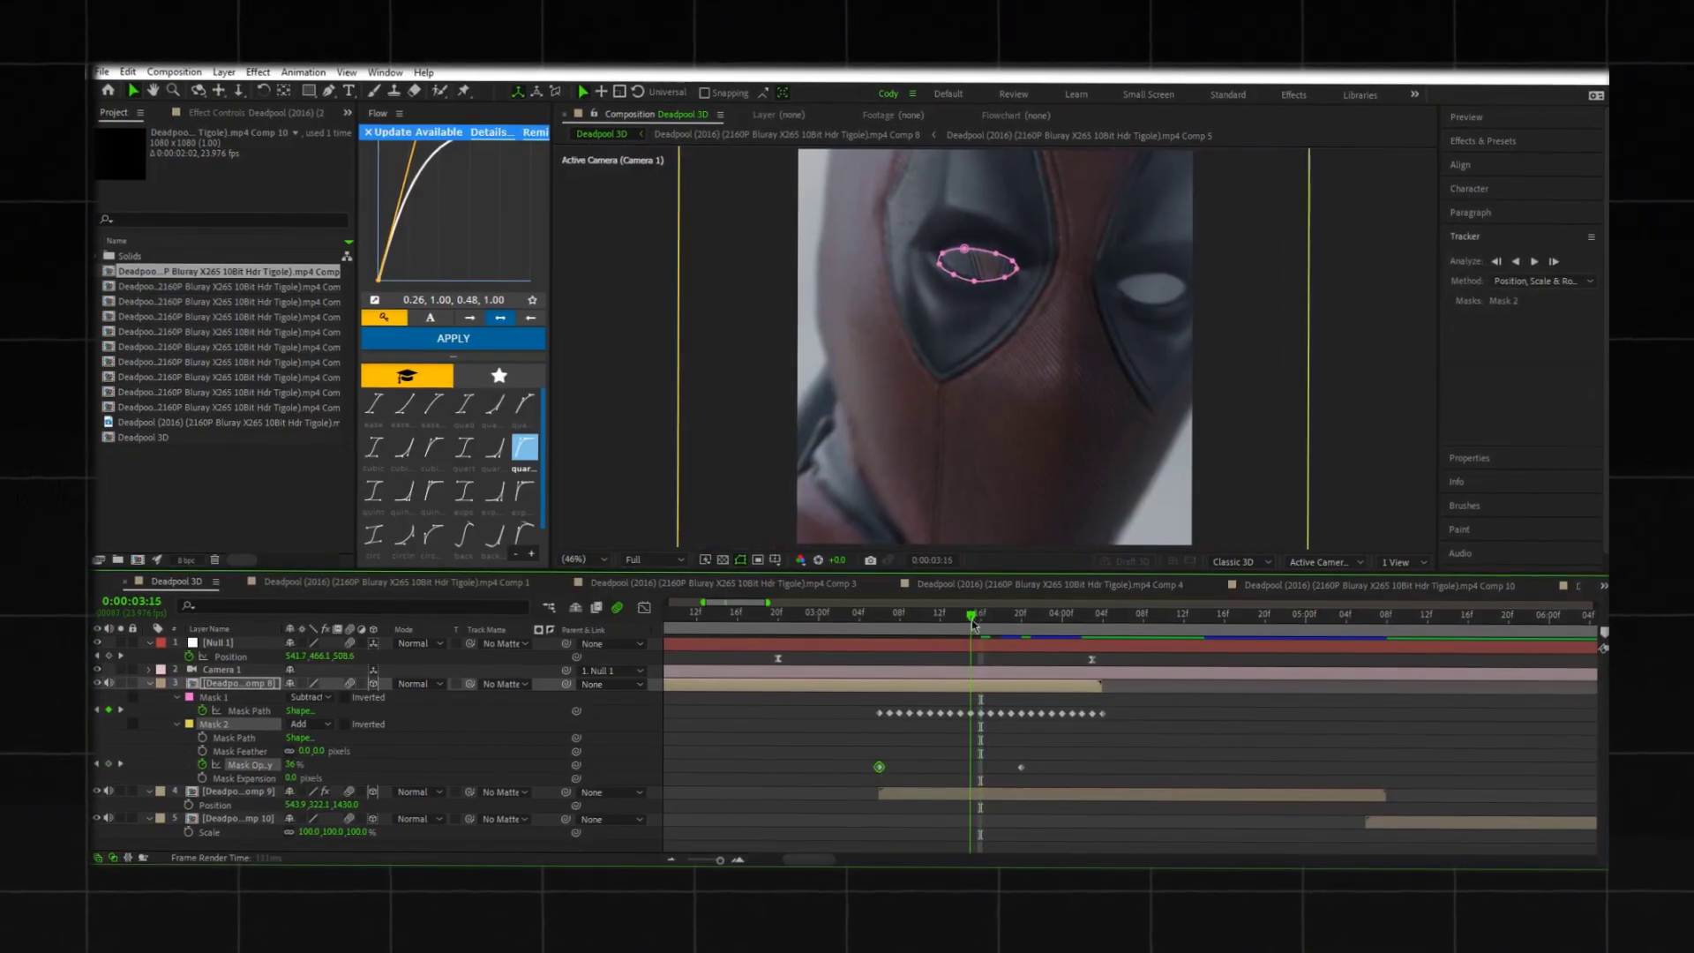
left_click_drag(973, 623, 724, 627)
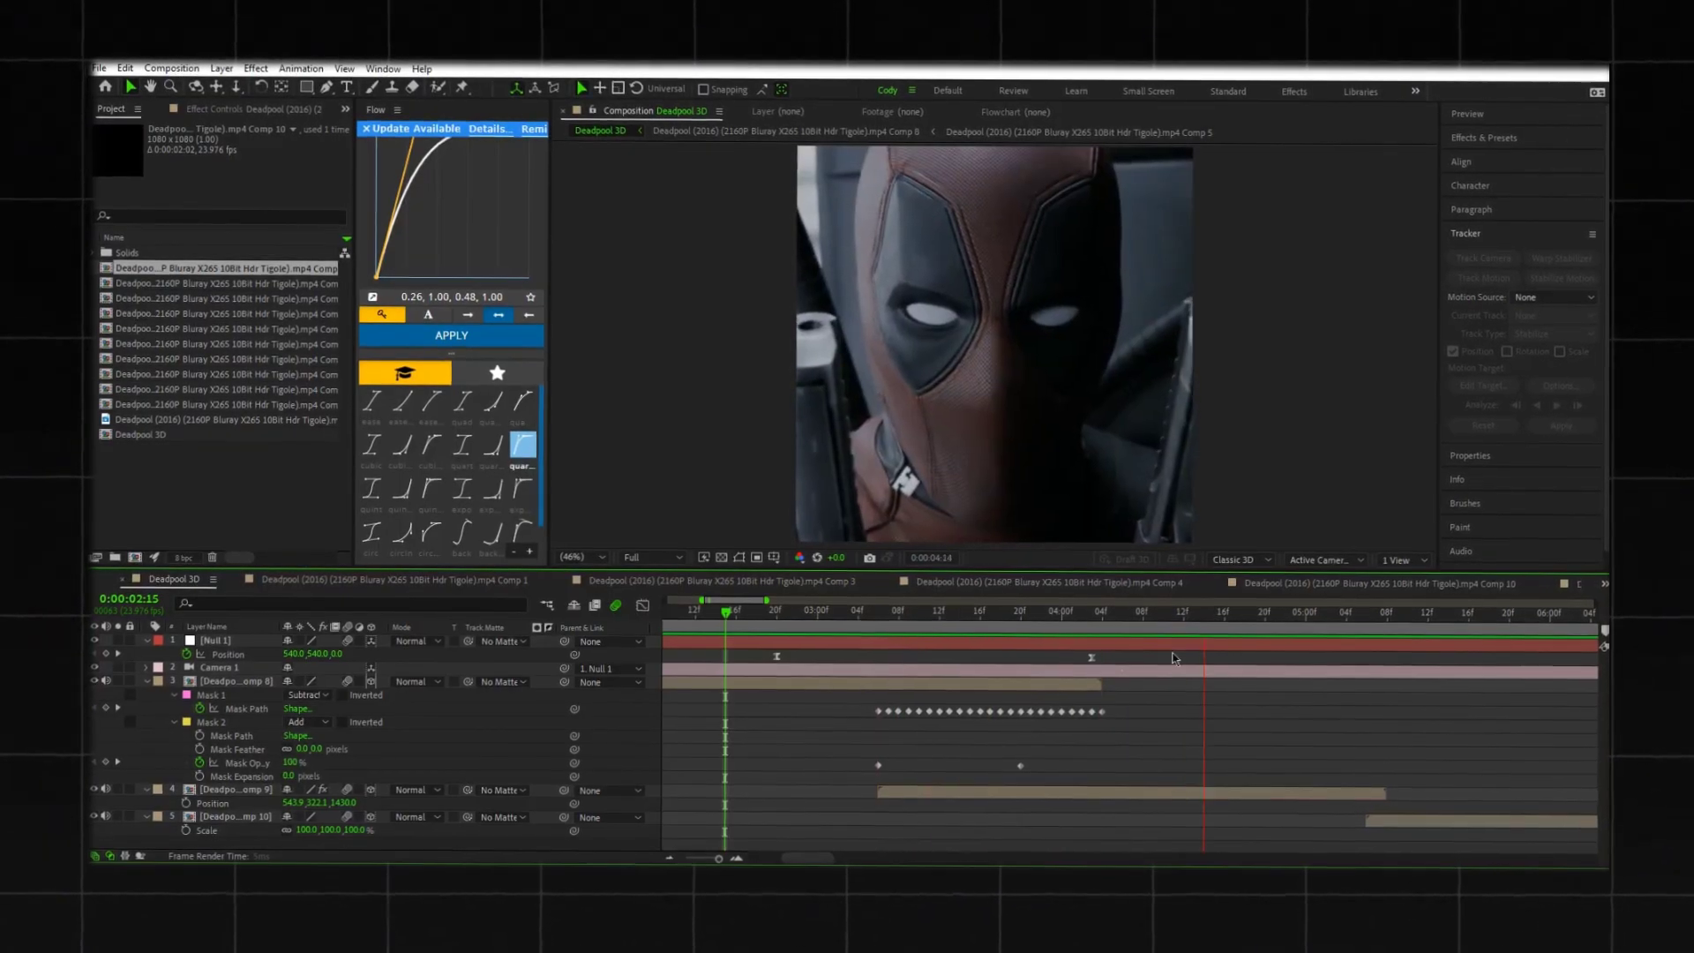
key("space")
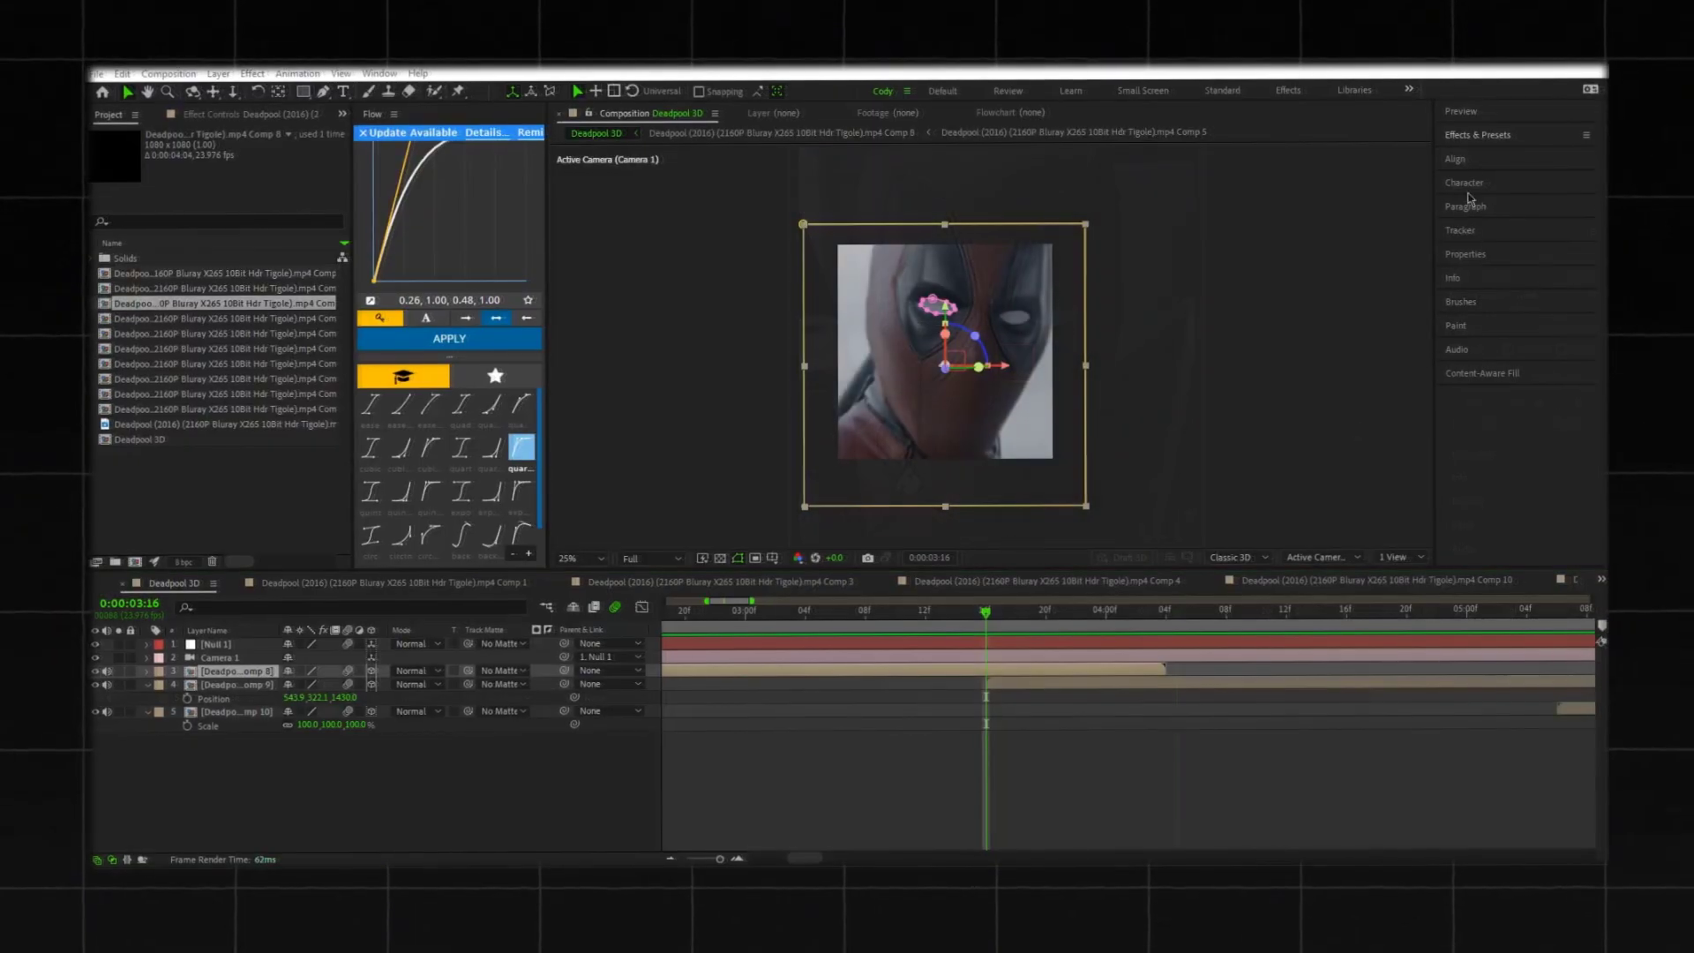
Step: Find the Motion Tile effect and apply it to the second clip
left_click(1484, 137)
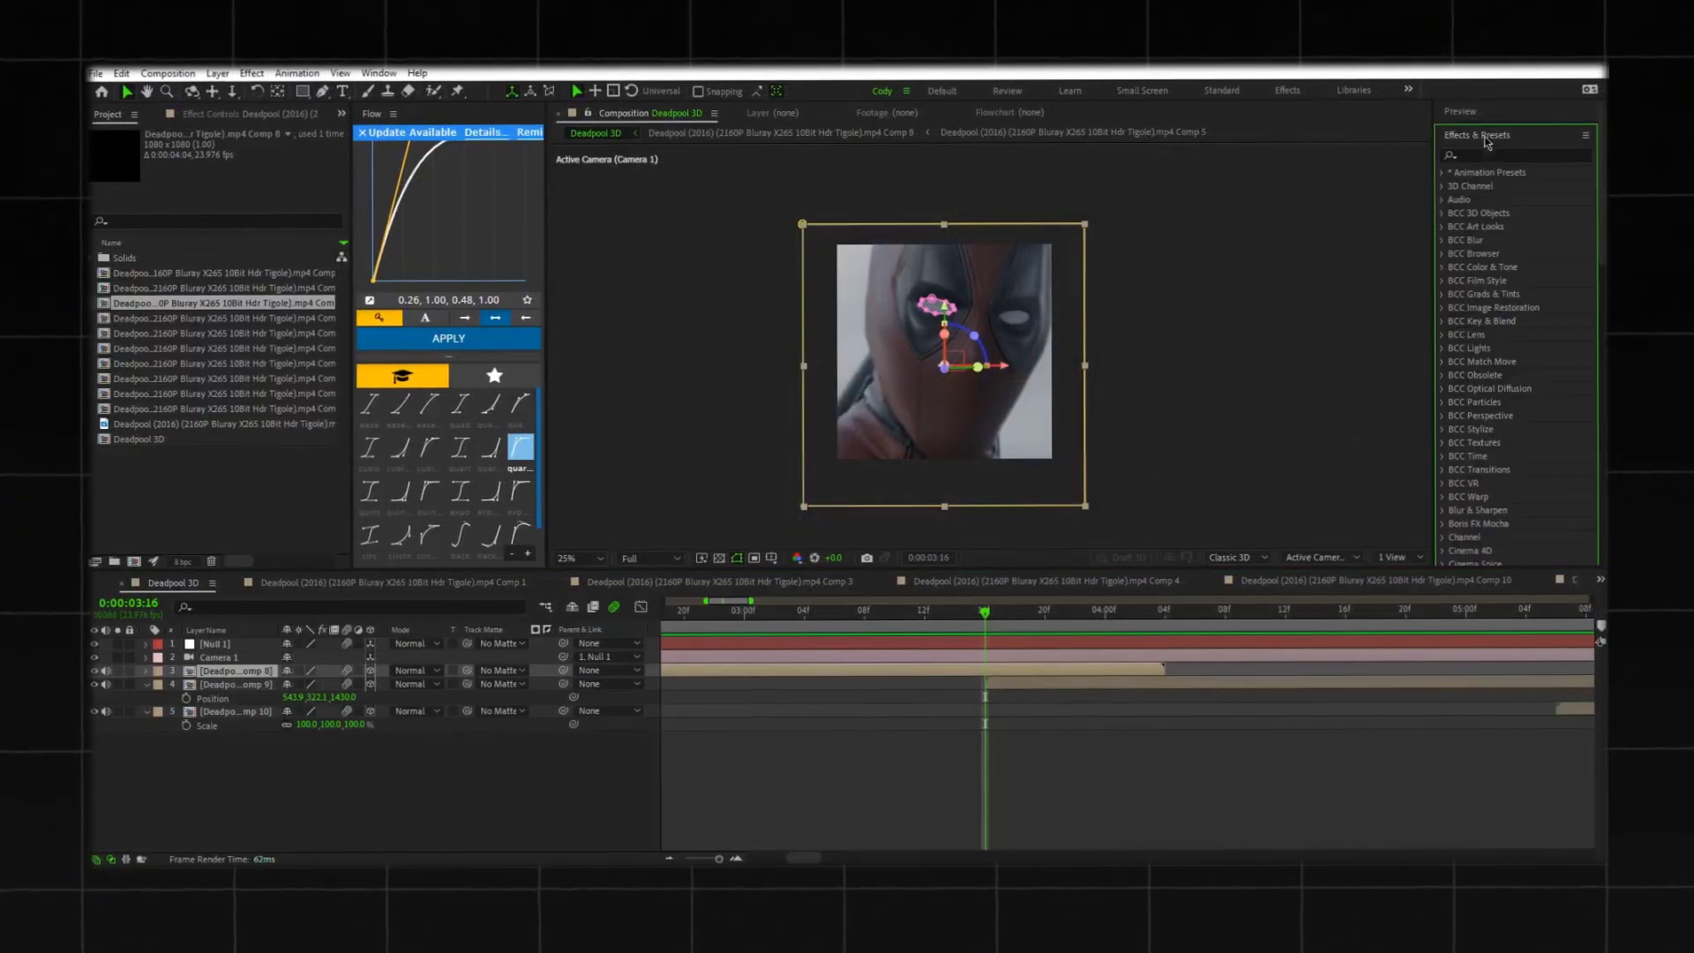
left_click(1489, 153)
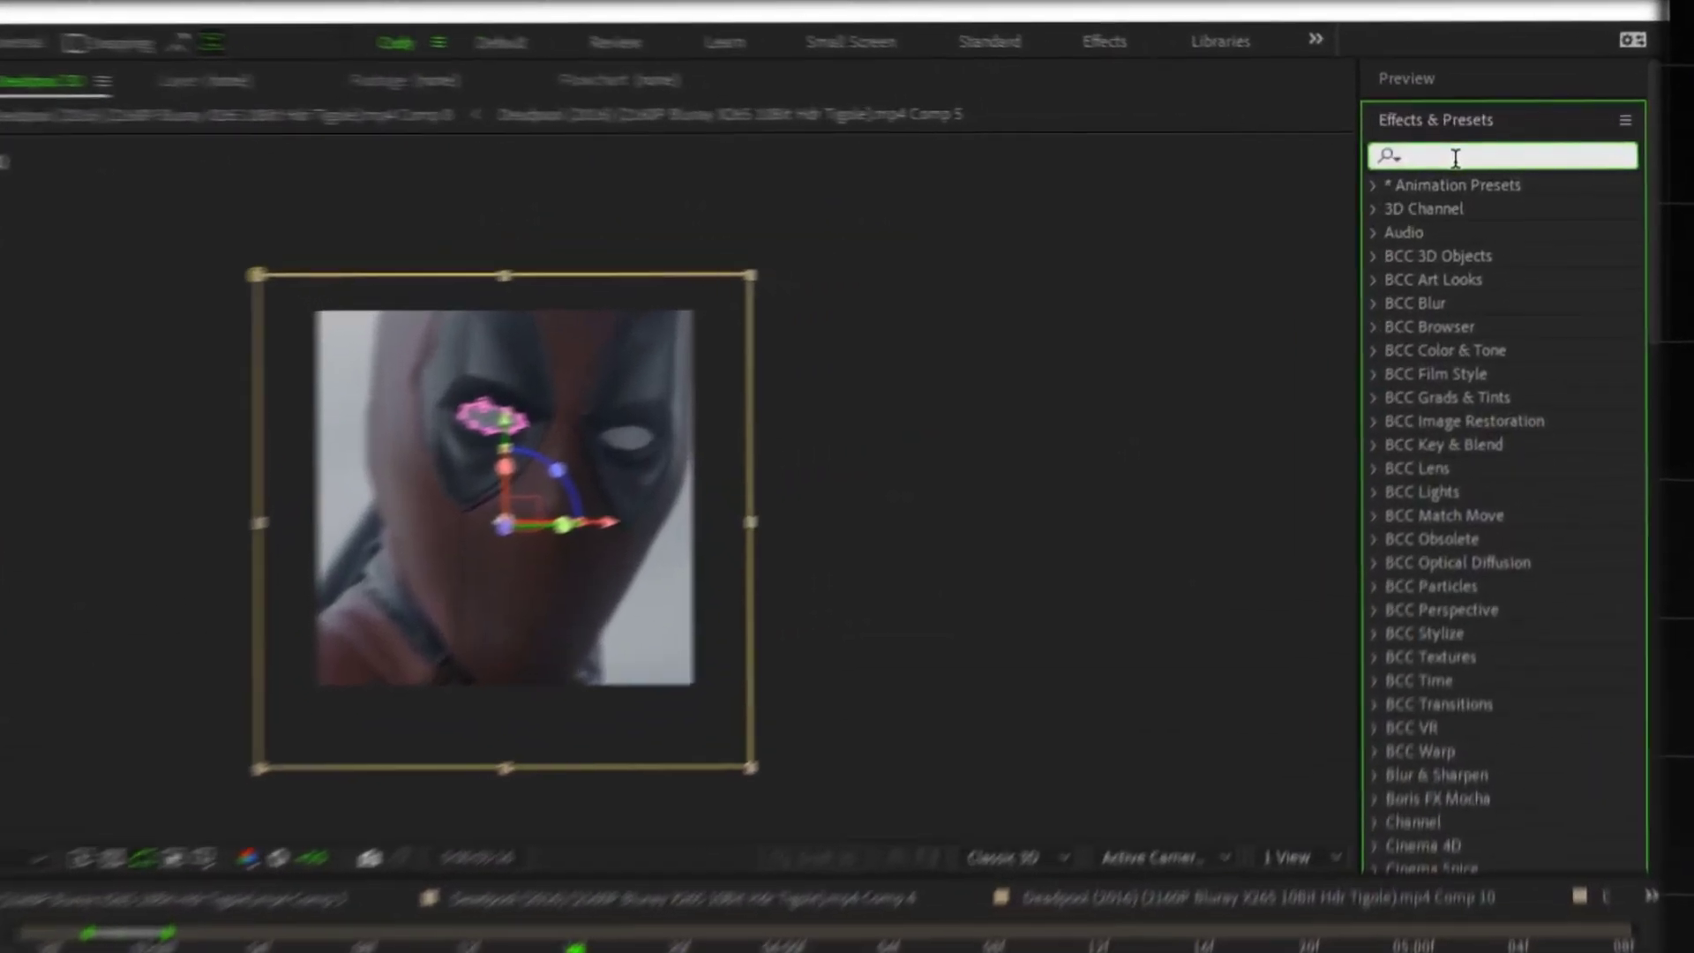
type("motion tile")
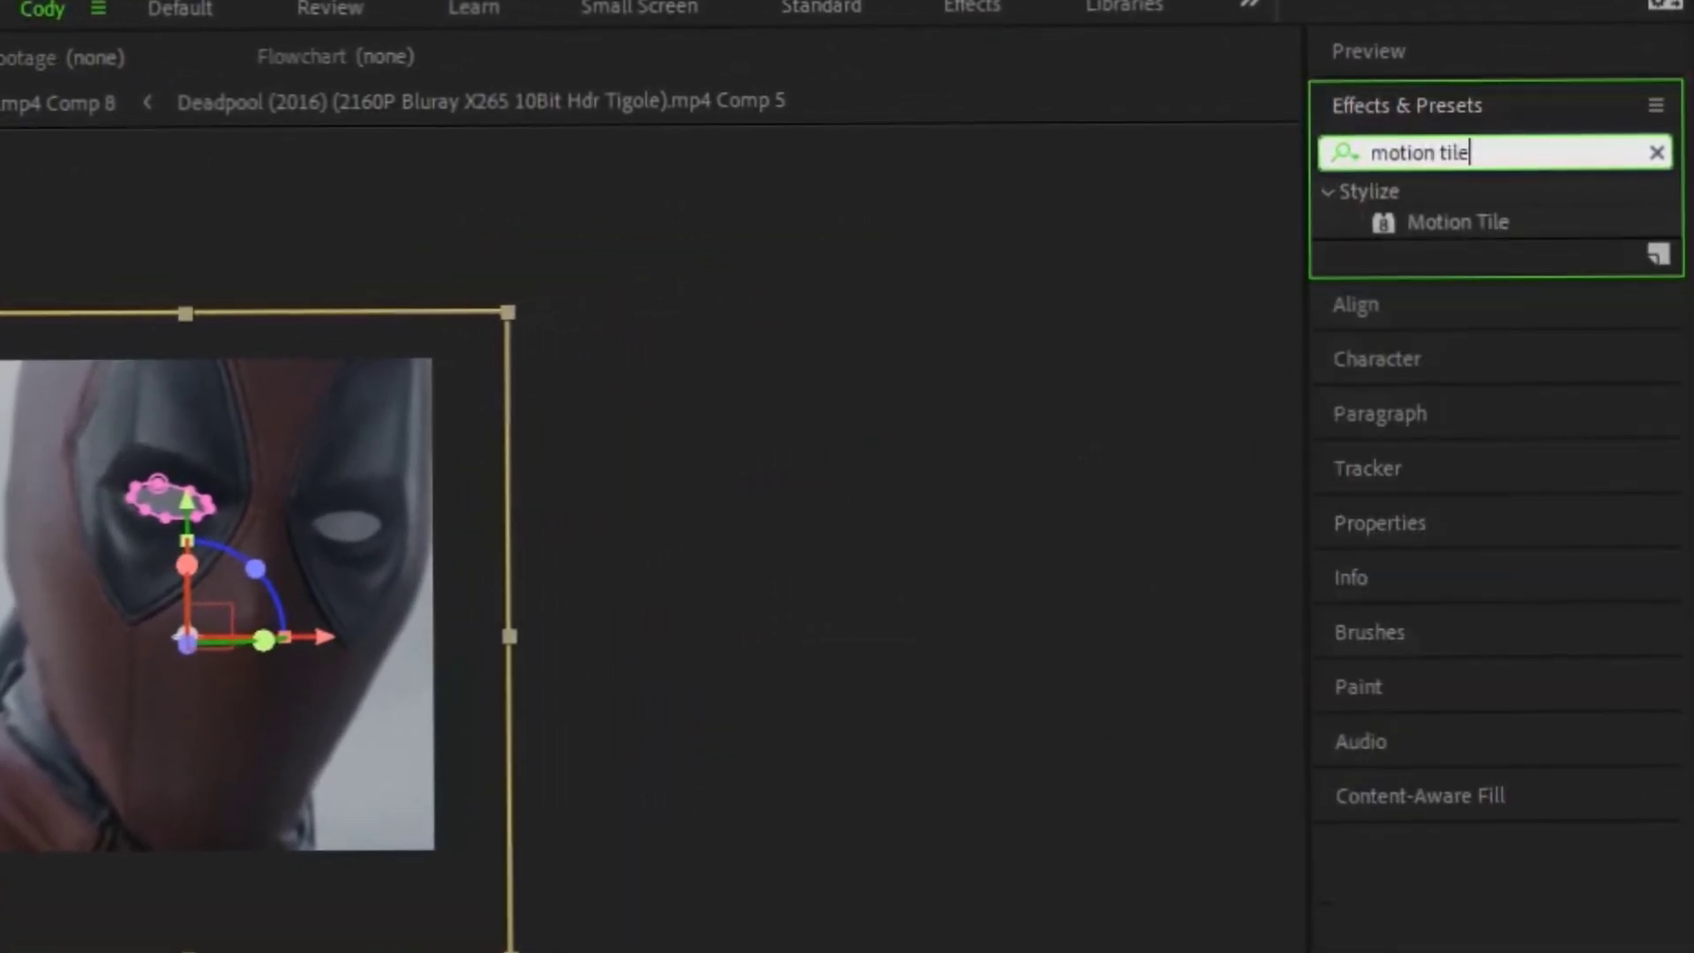
left_click_drag(1446, 224, 1003, 709)
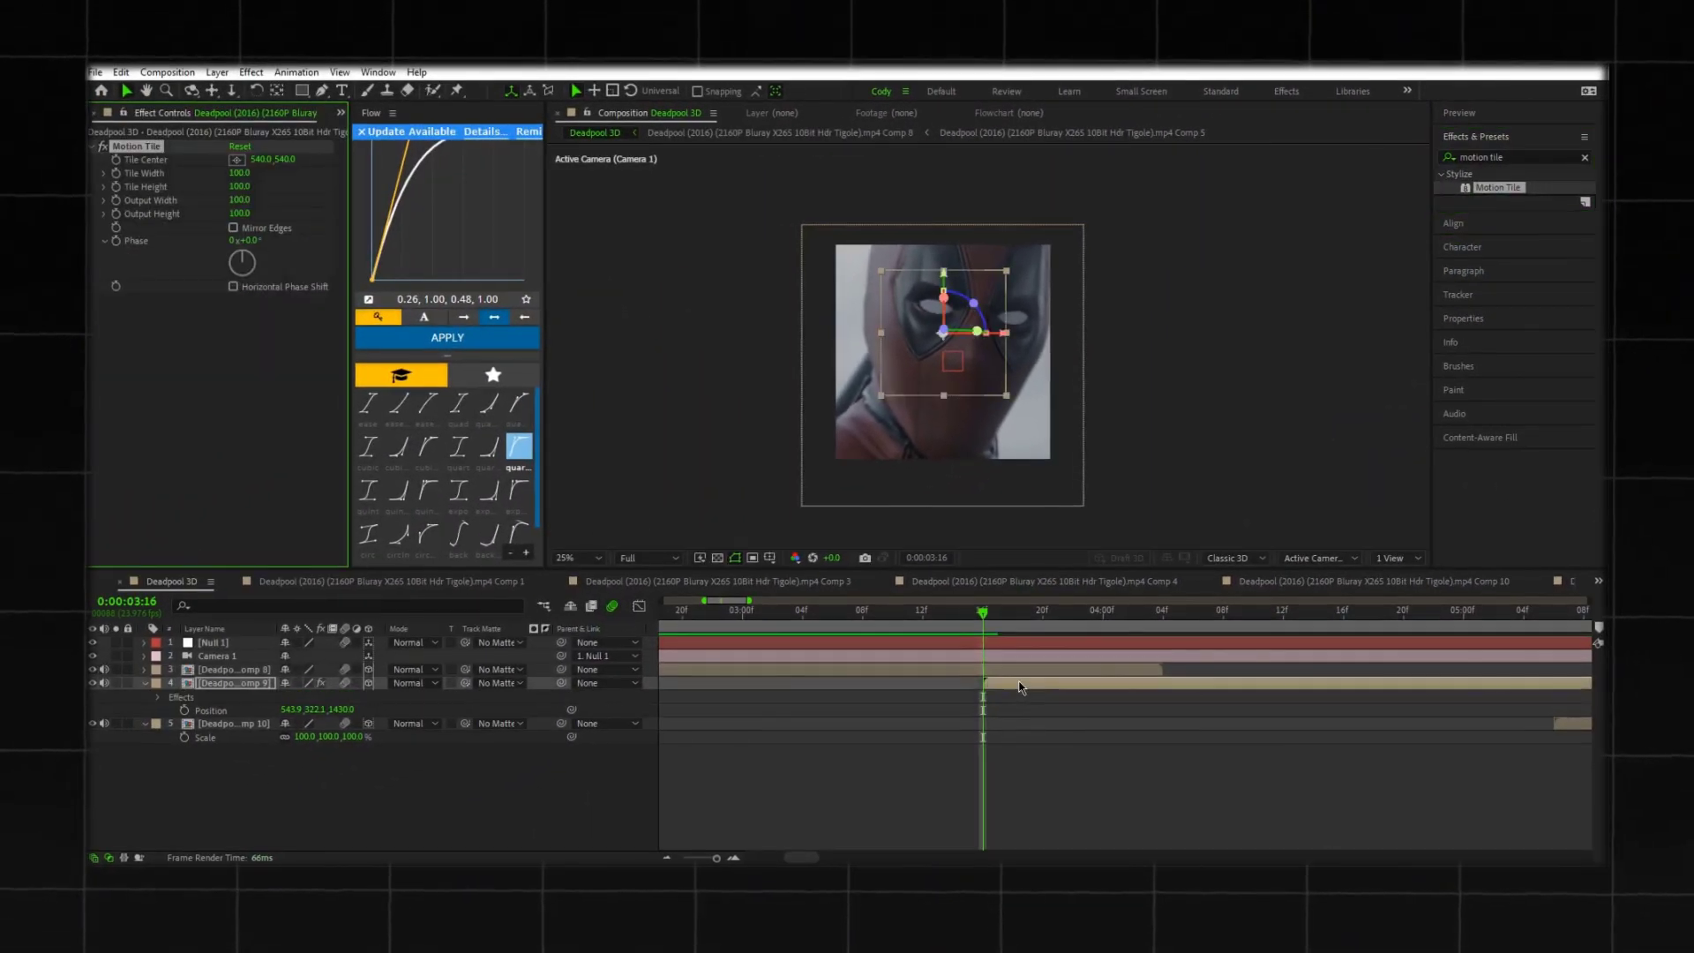
Step: Set the Motion Tile's output width and output height to 200 and enable Mirror Edges
left_click(188, 203)
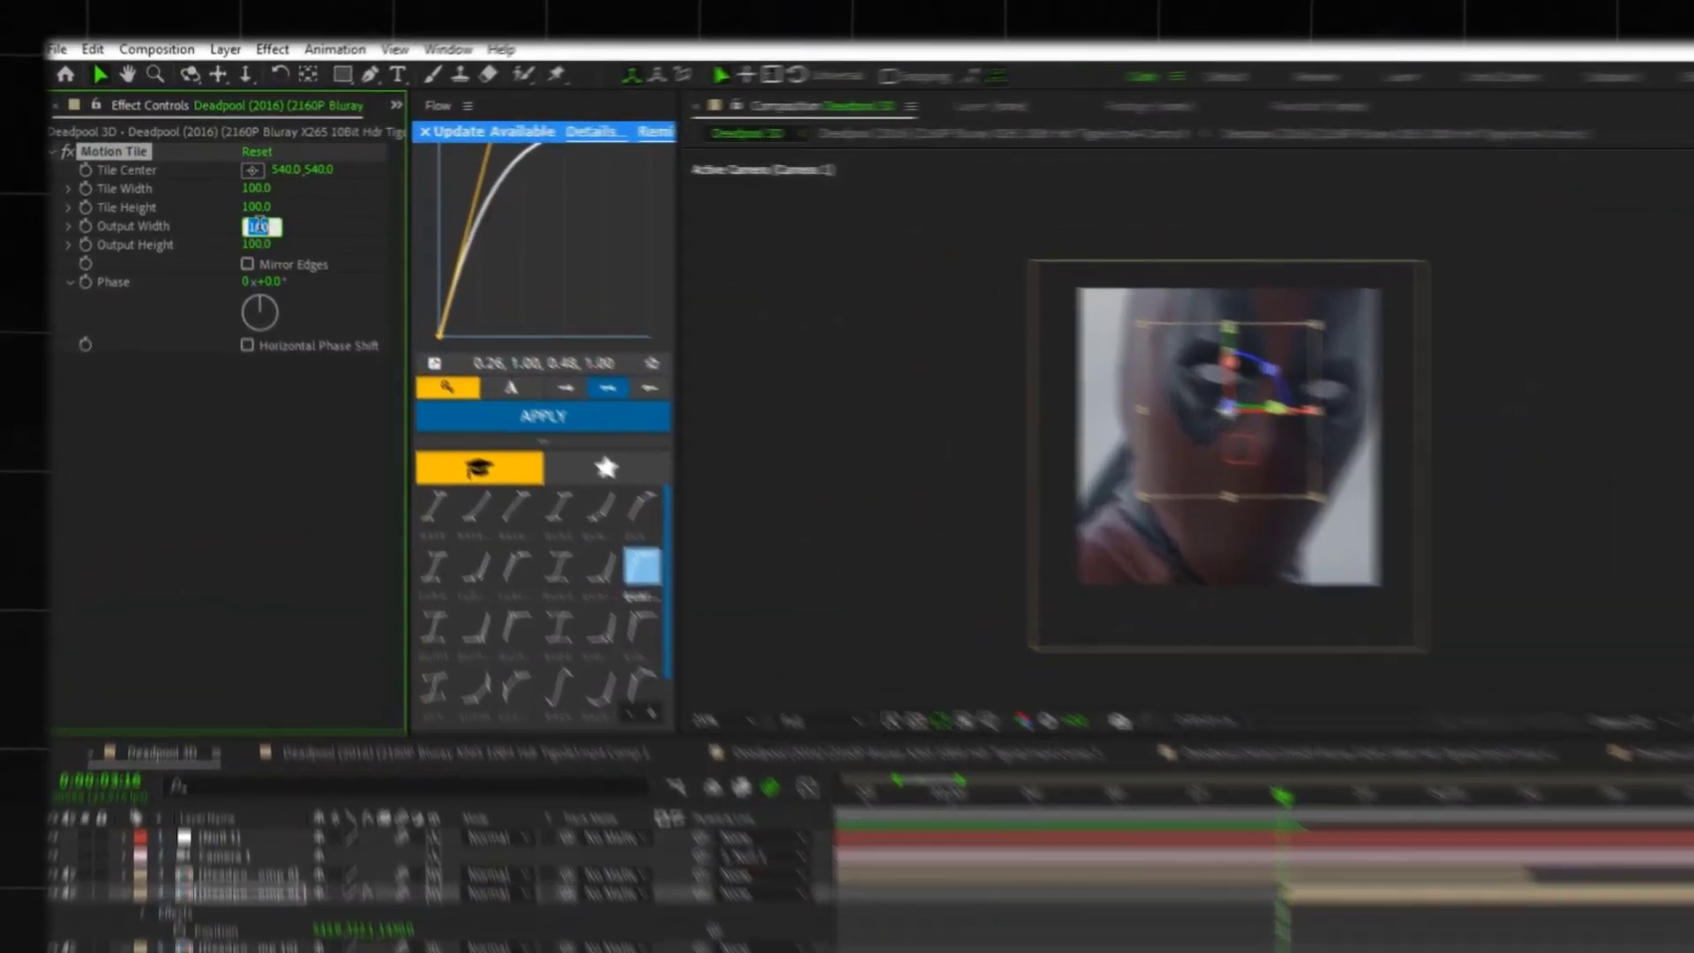
type("200")
key("Return")
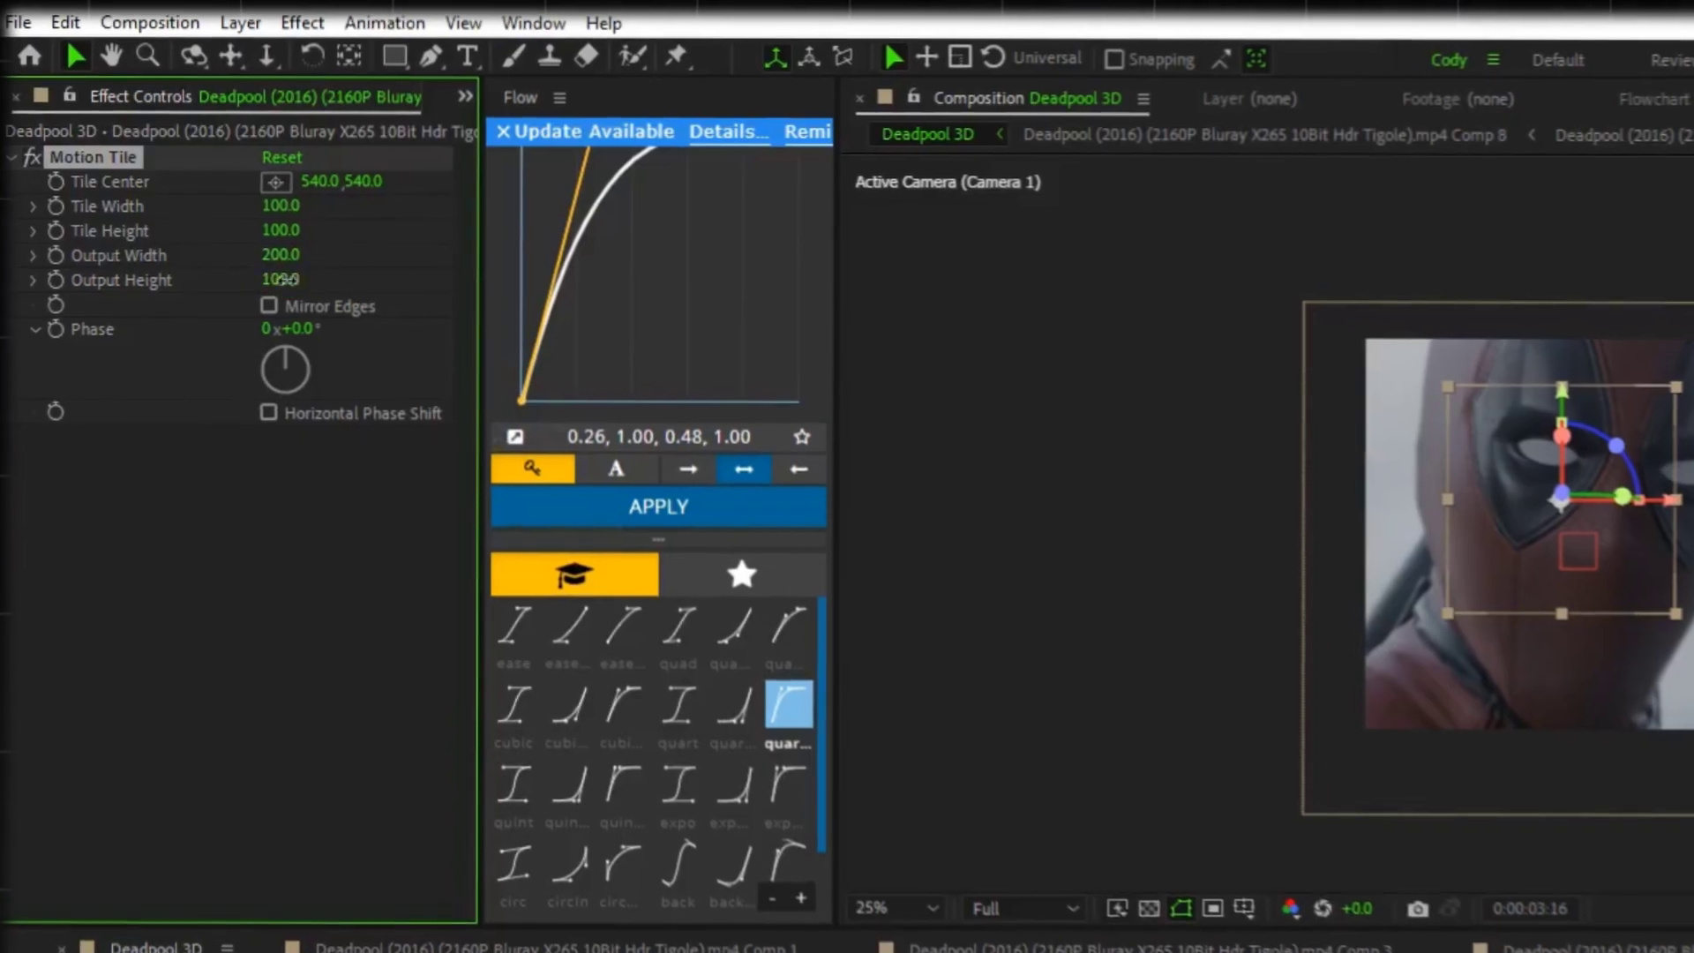
left_click(259, 244)
type("200")
key("Return")
left_click(278, 311)
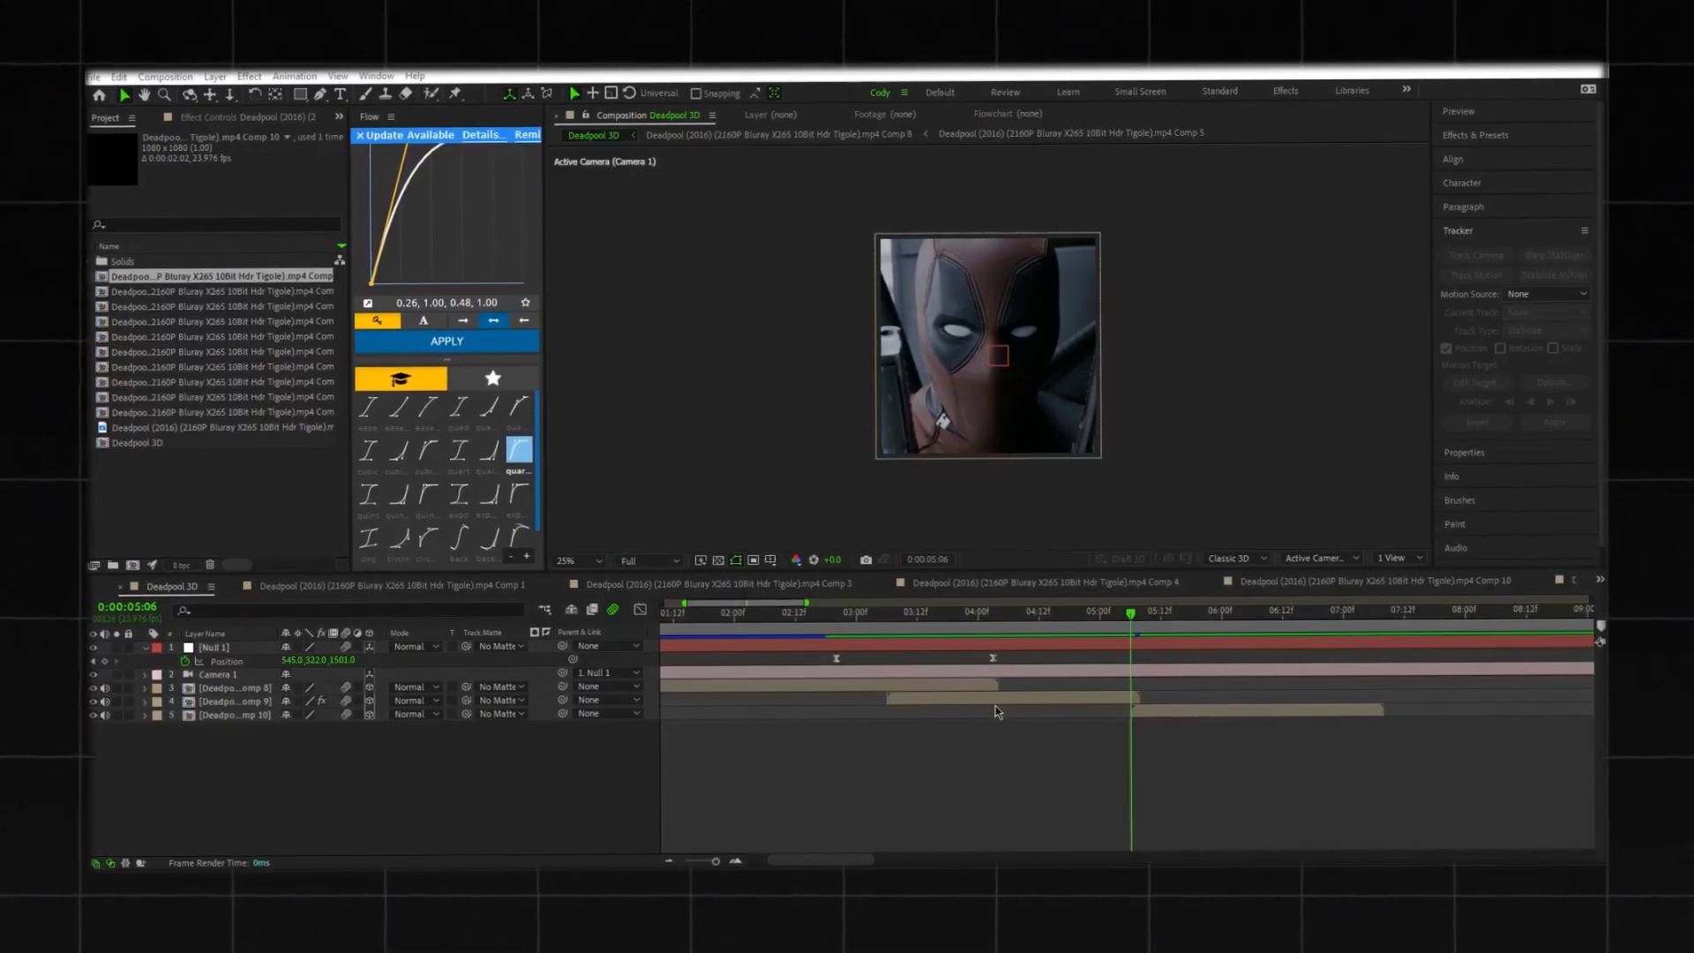
Step: Push the third clip back in 3D space by setting its Z position to 2400
left_click(1181, 713)
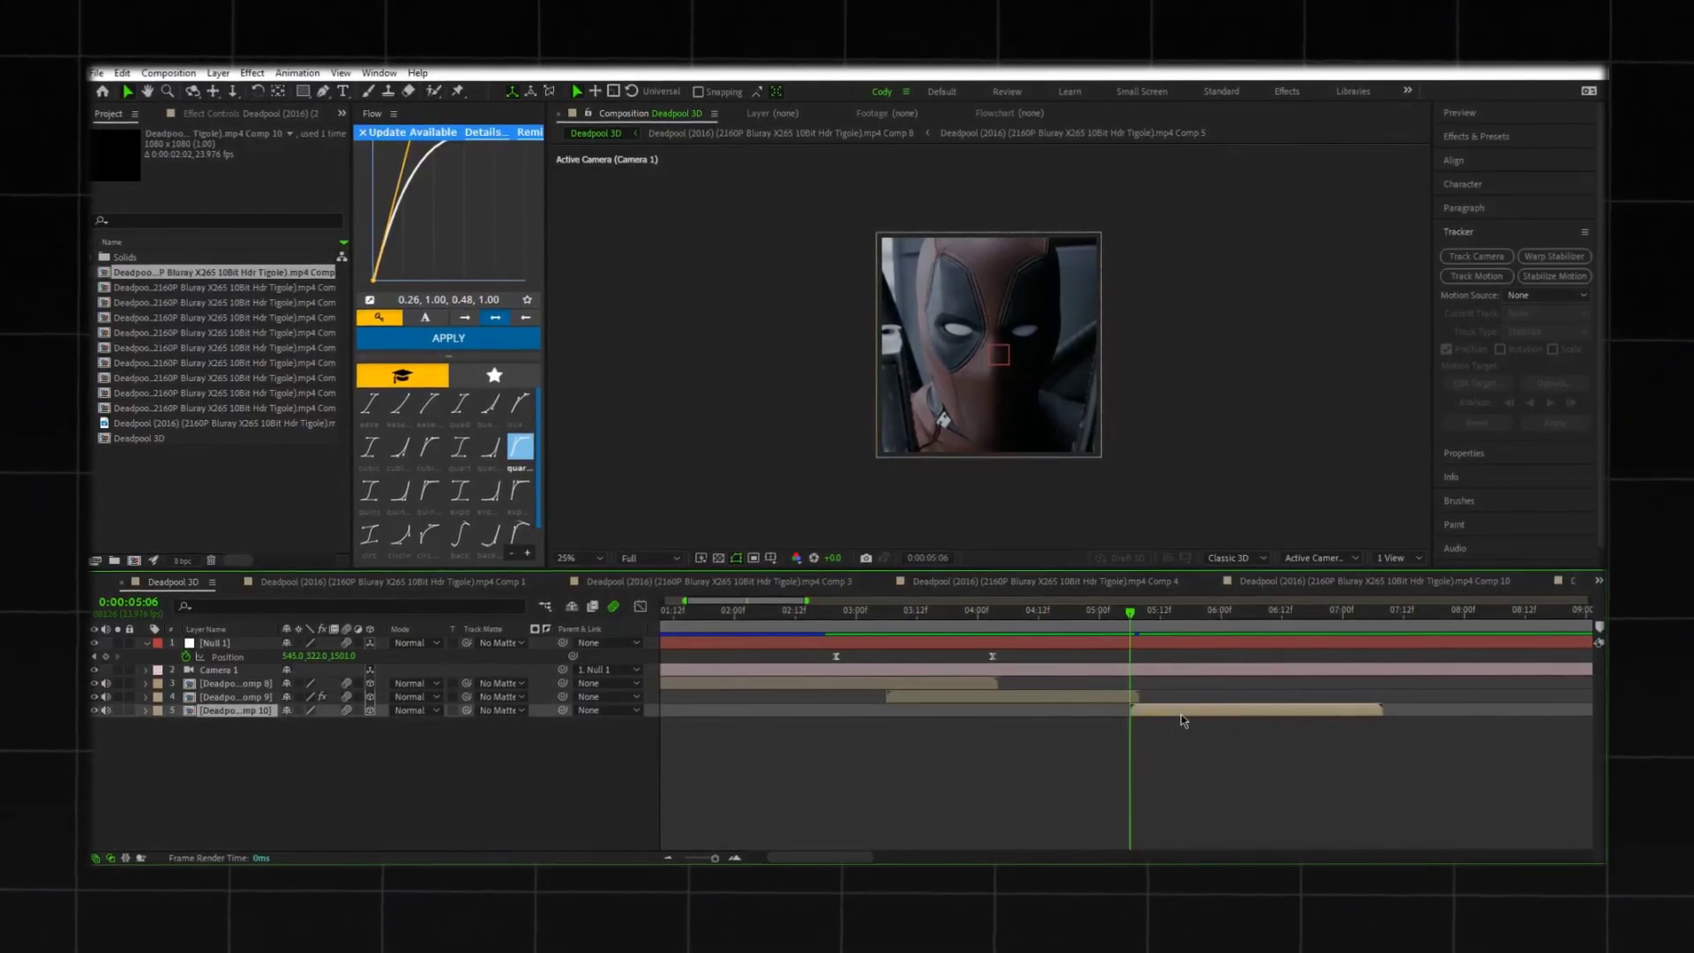
key("p")
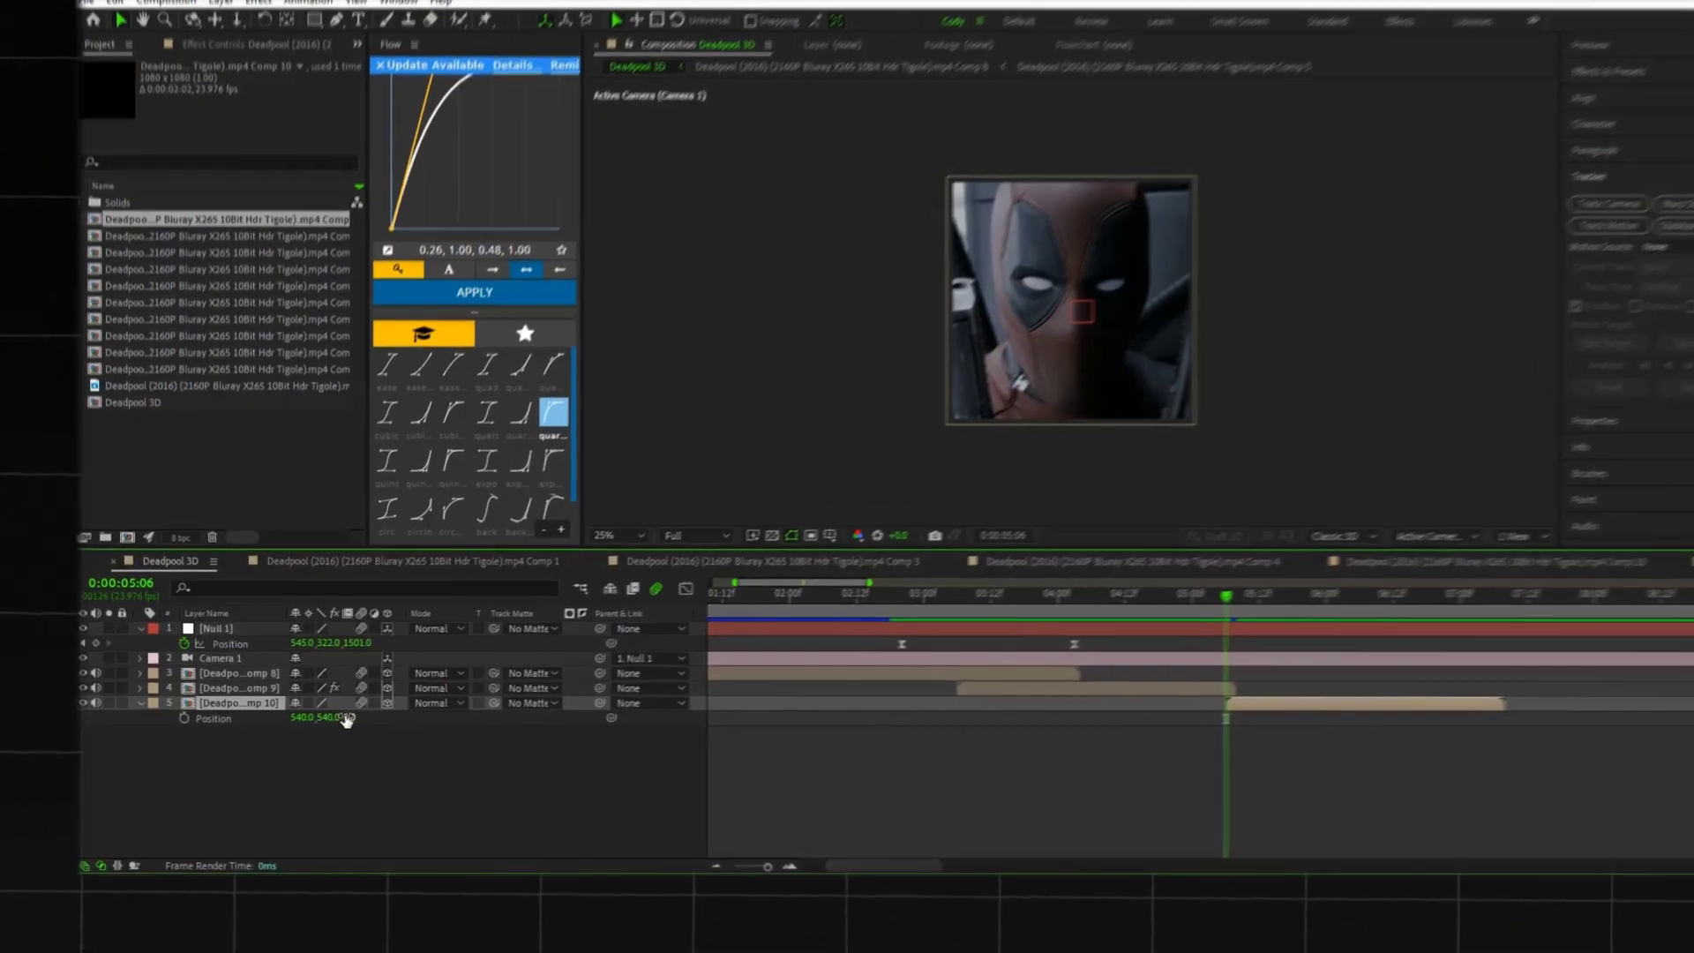
left_click(333, 724)
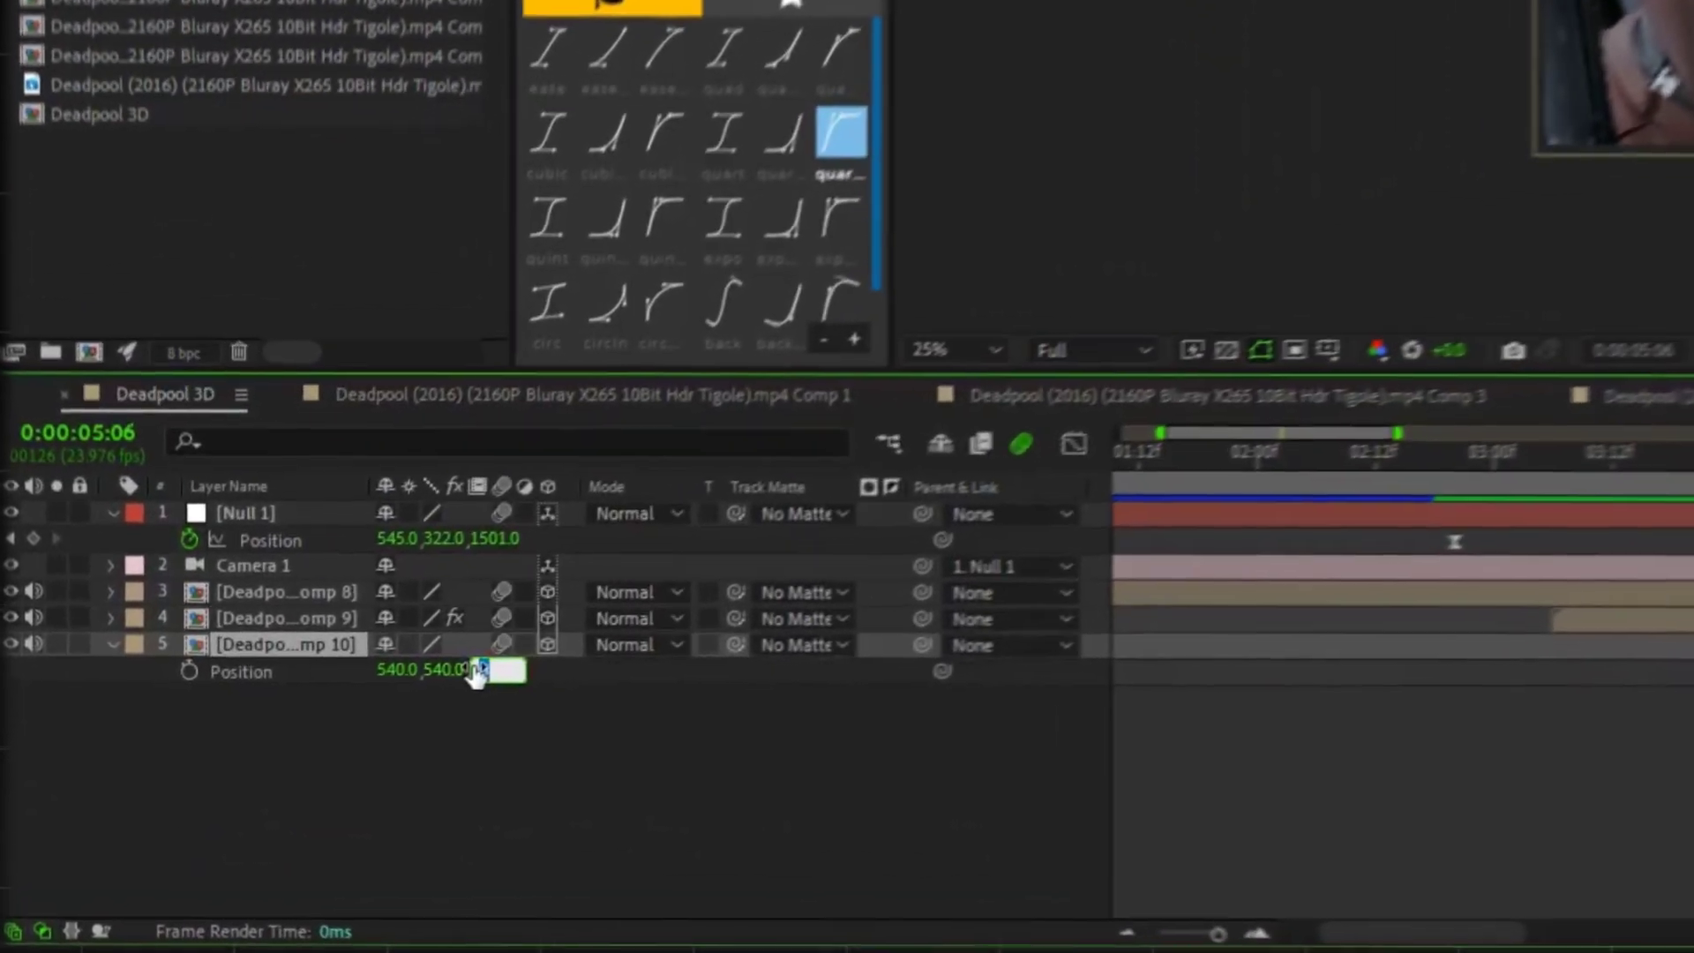
type("2000")
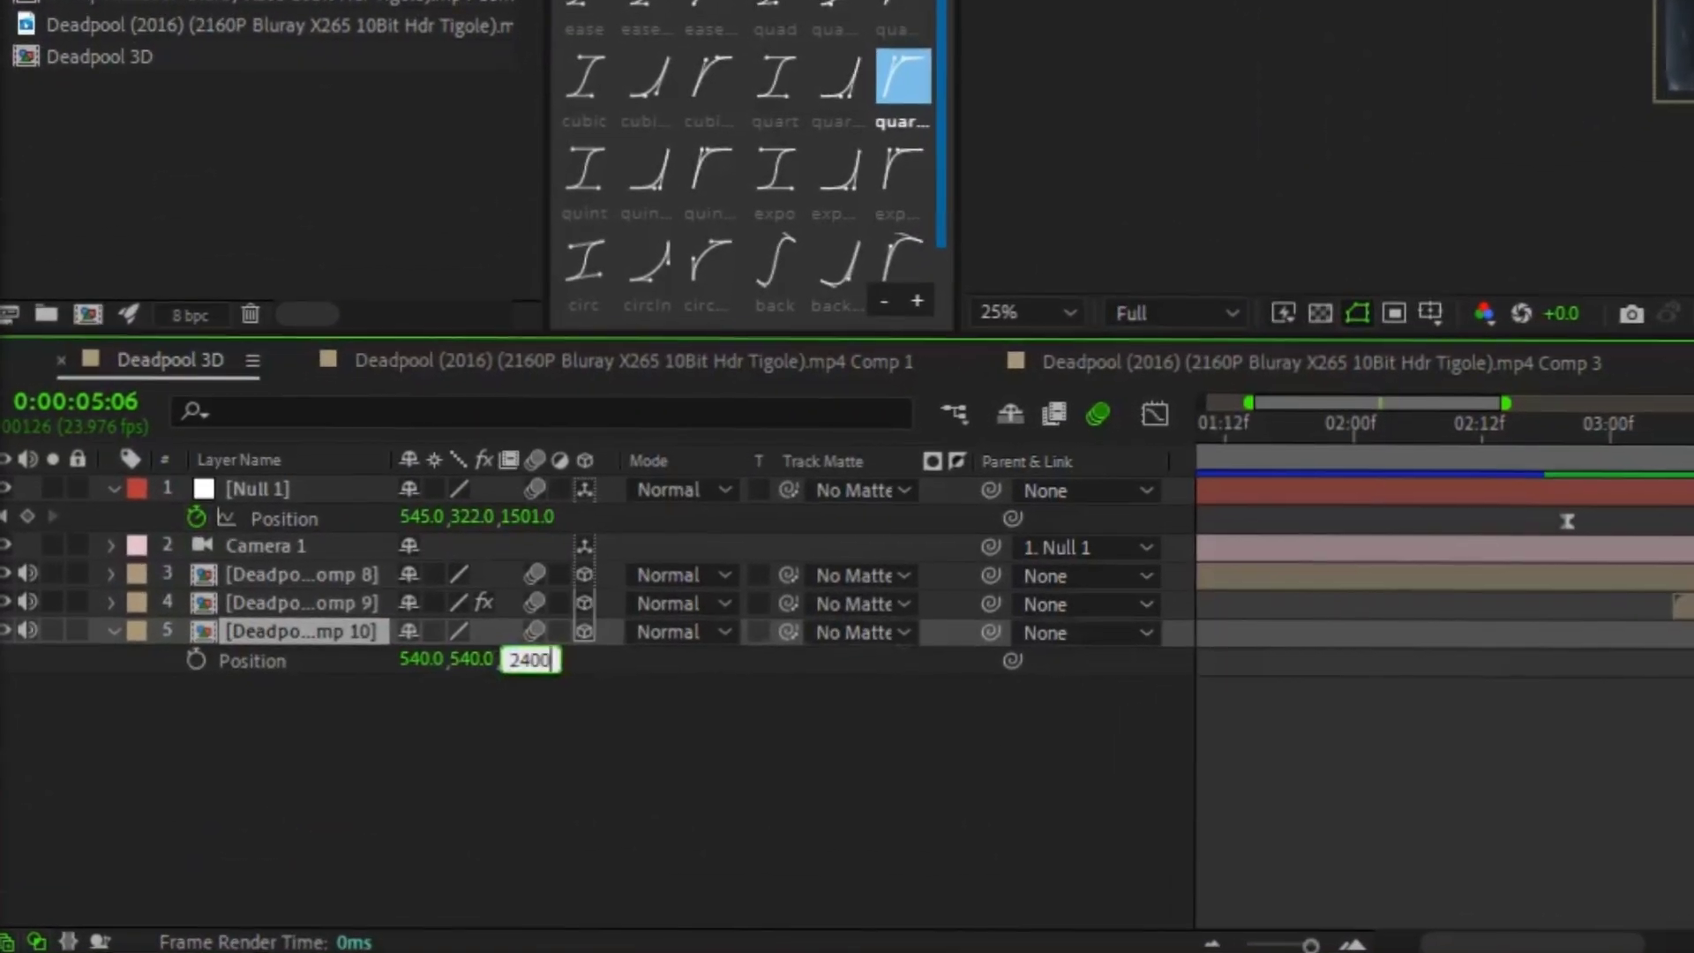
key("Return")
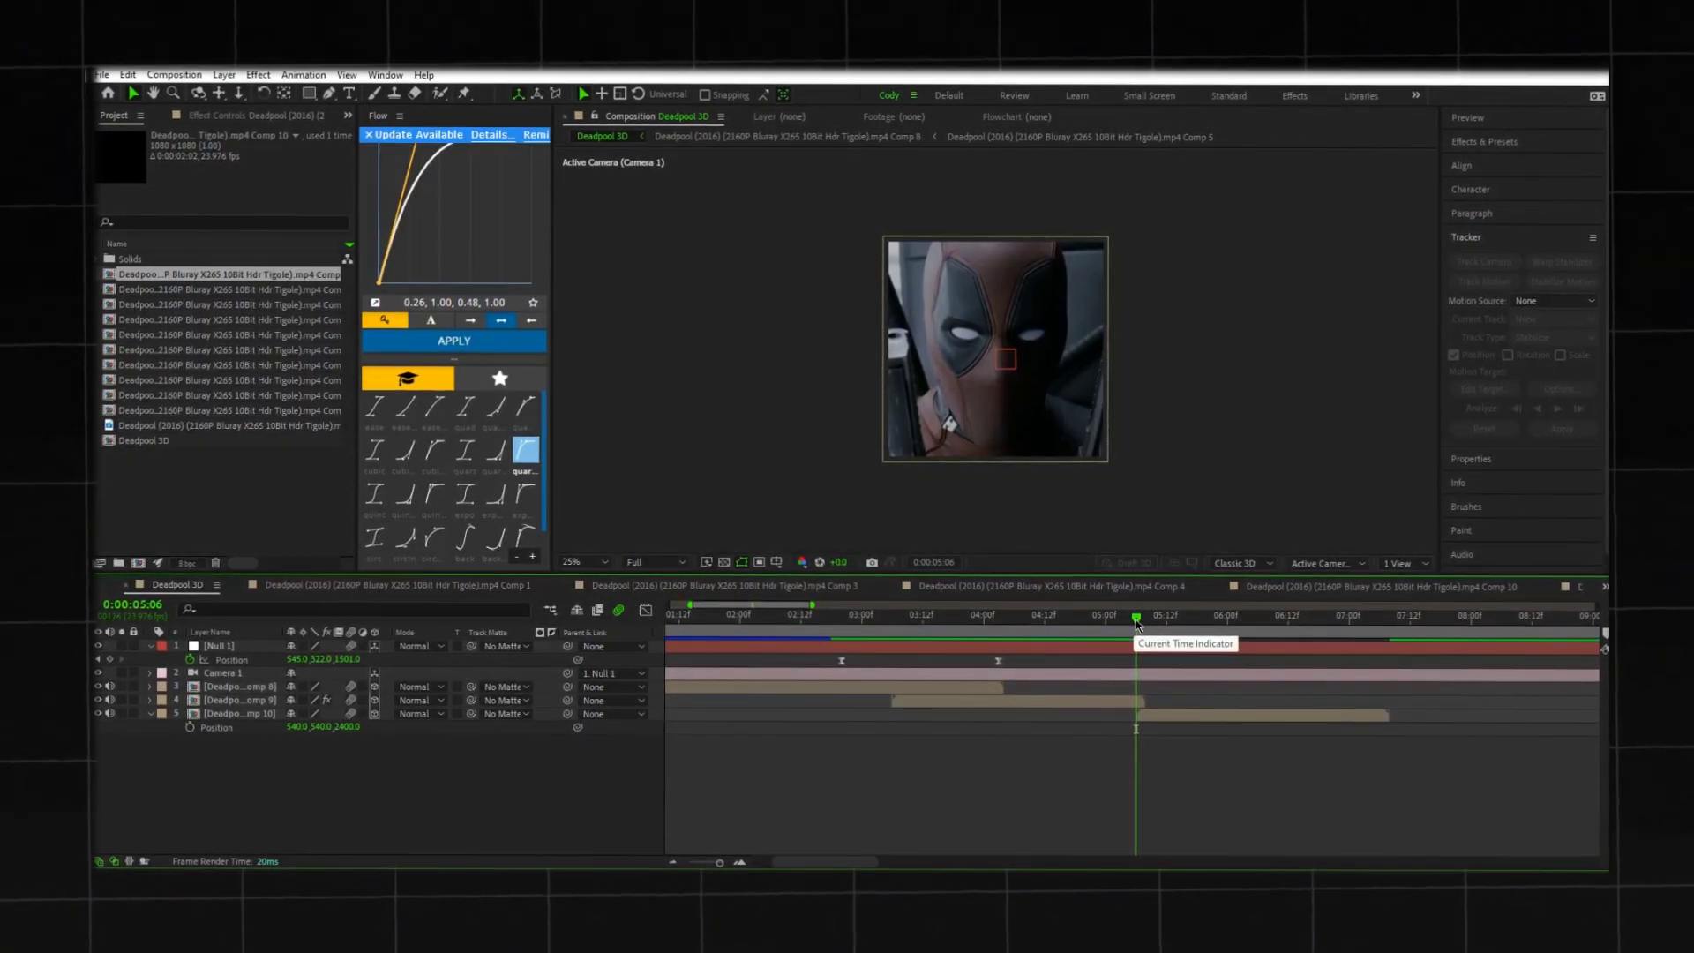
Step: Move the third clip earlier in the timeline so that it starts at 0:00:03:21
left_click_drag(1135, 620, 965, 649)
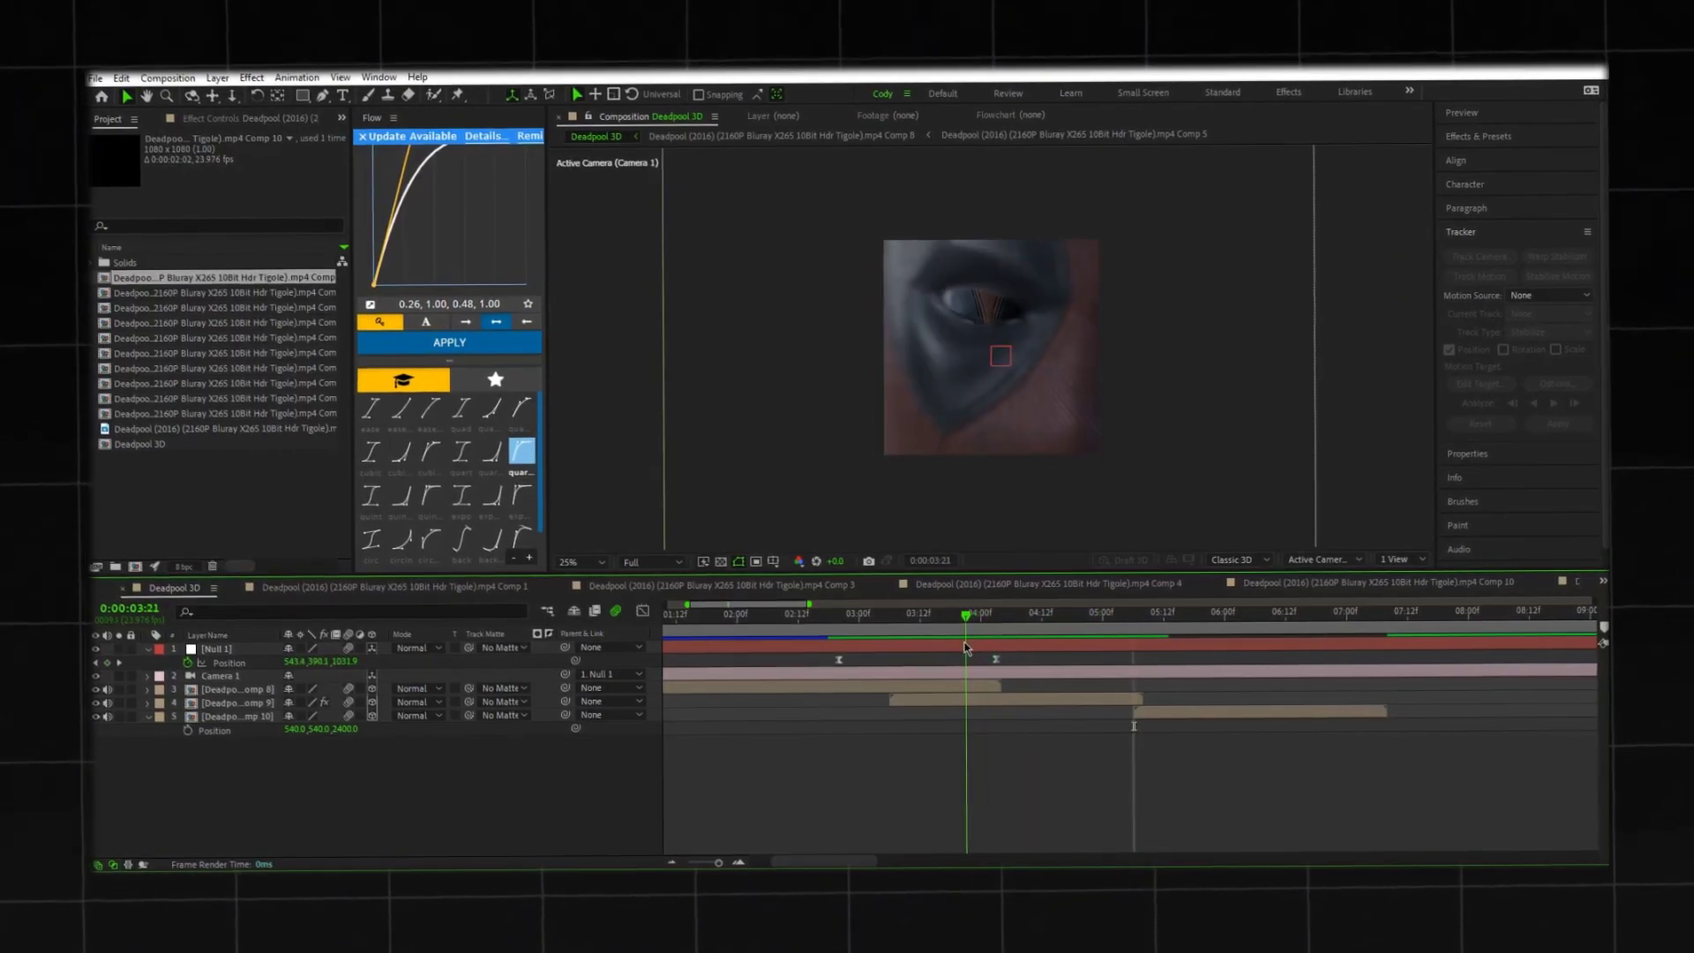
left_click_drag(1157, 711, 990, 718)
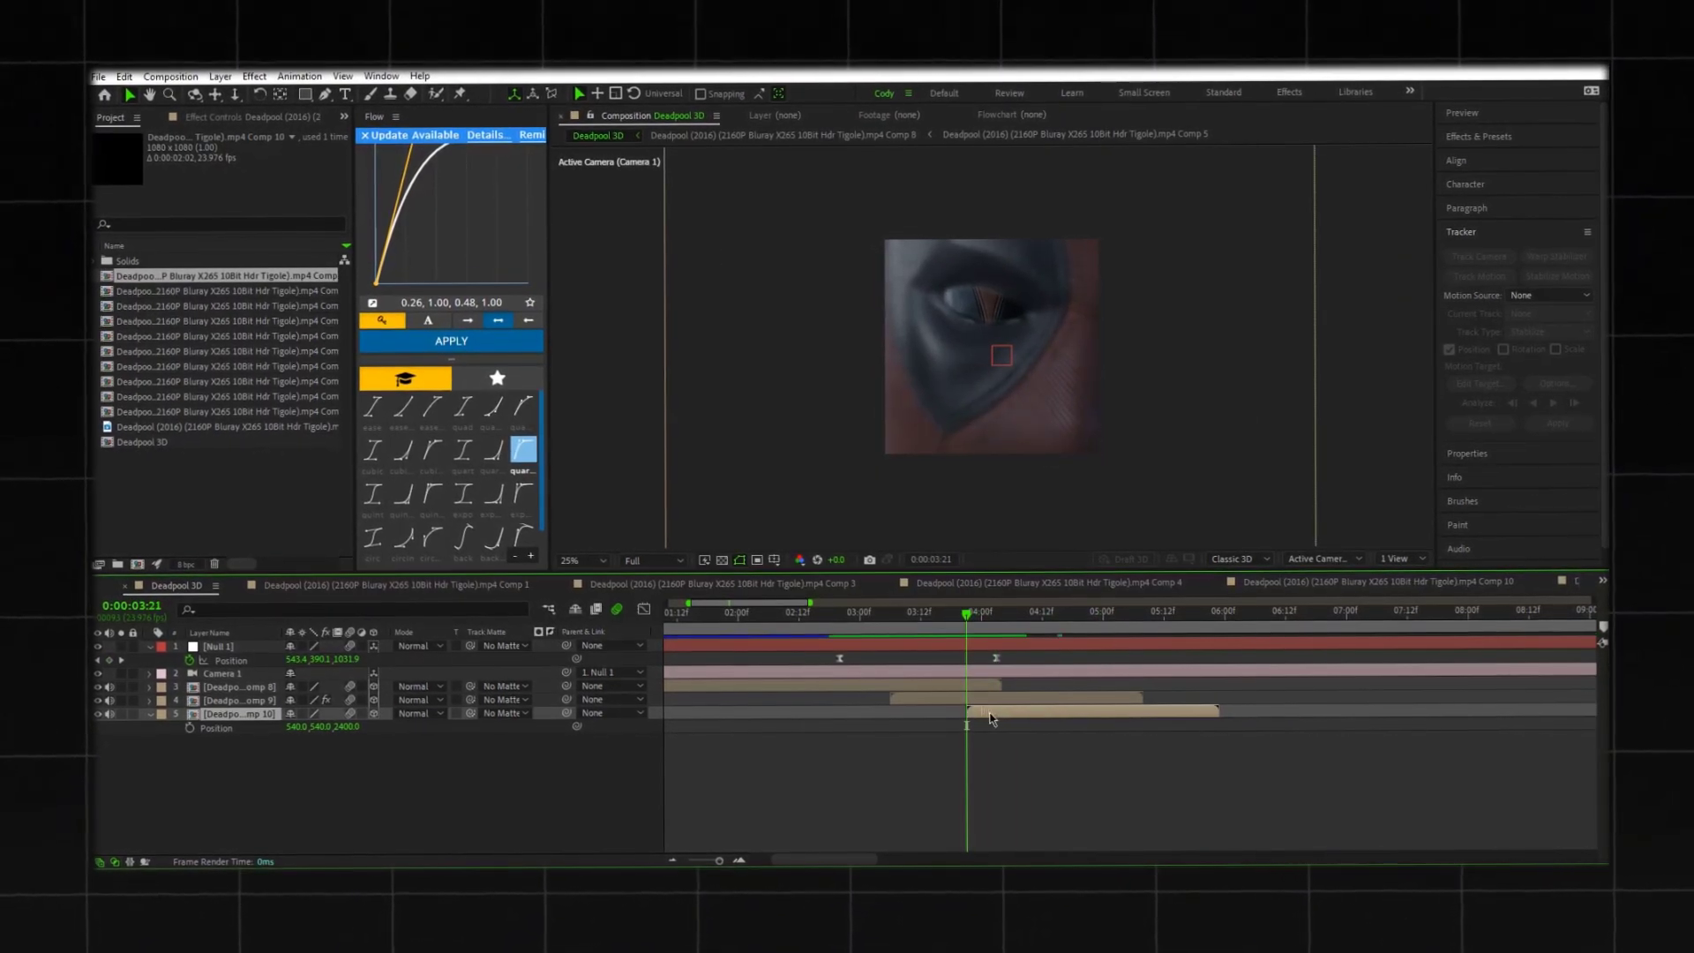
left_click(981, 661)
scroll(1035, 304, "up", 2)
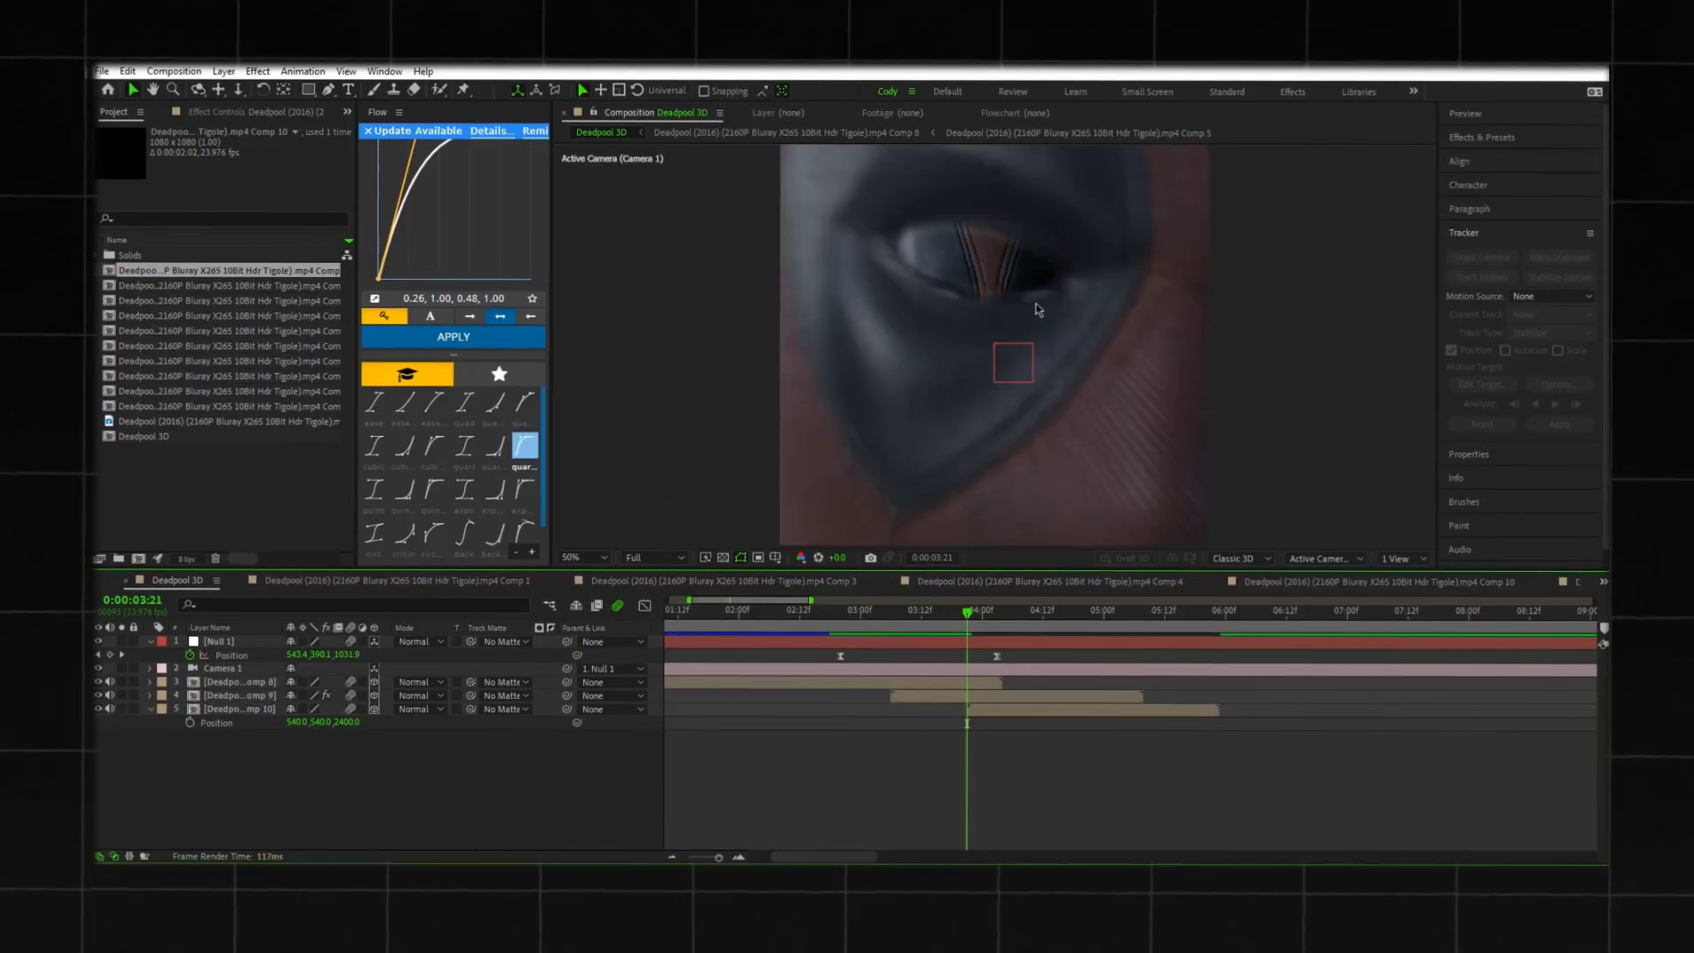
Step: At 0:00:04:03, draw a closed pen mask around Deadpool's shadowed eye on the second clip
key("comma")
key("comma")
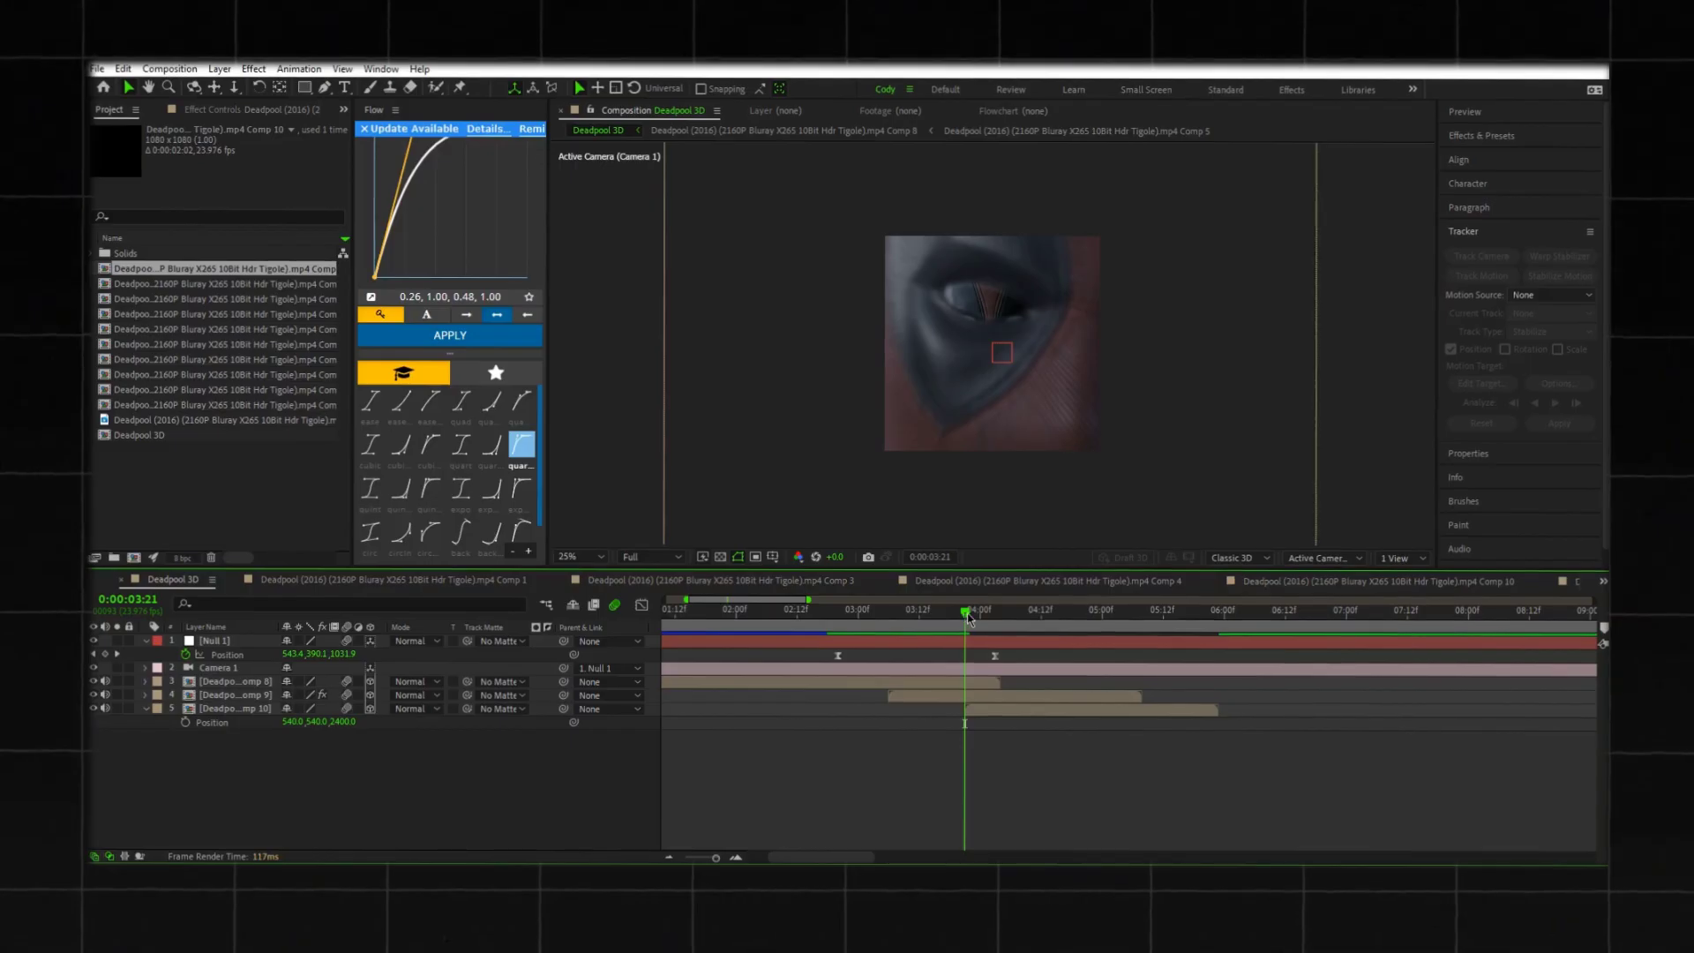
left_click_drag(968, 615, 995, 615)
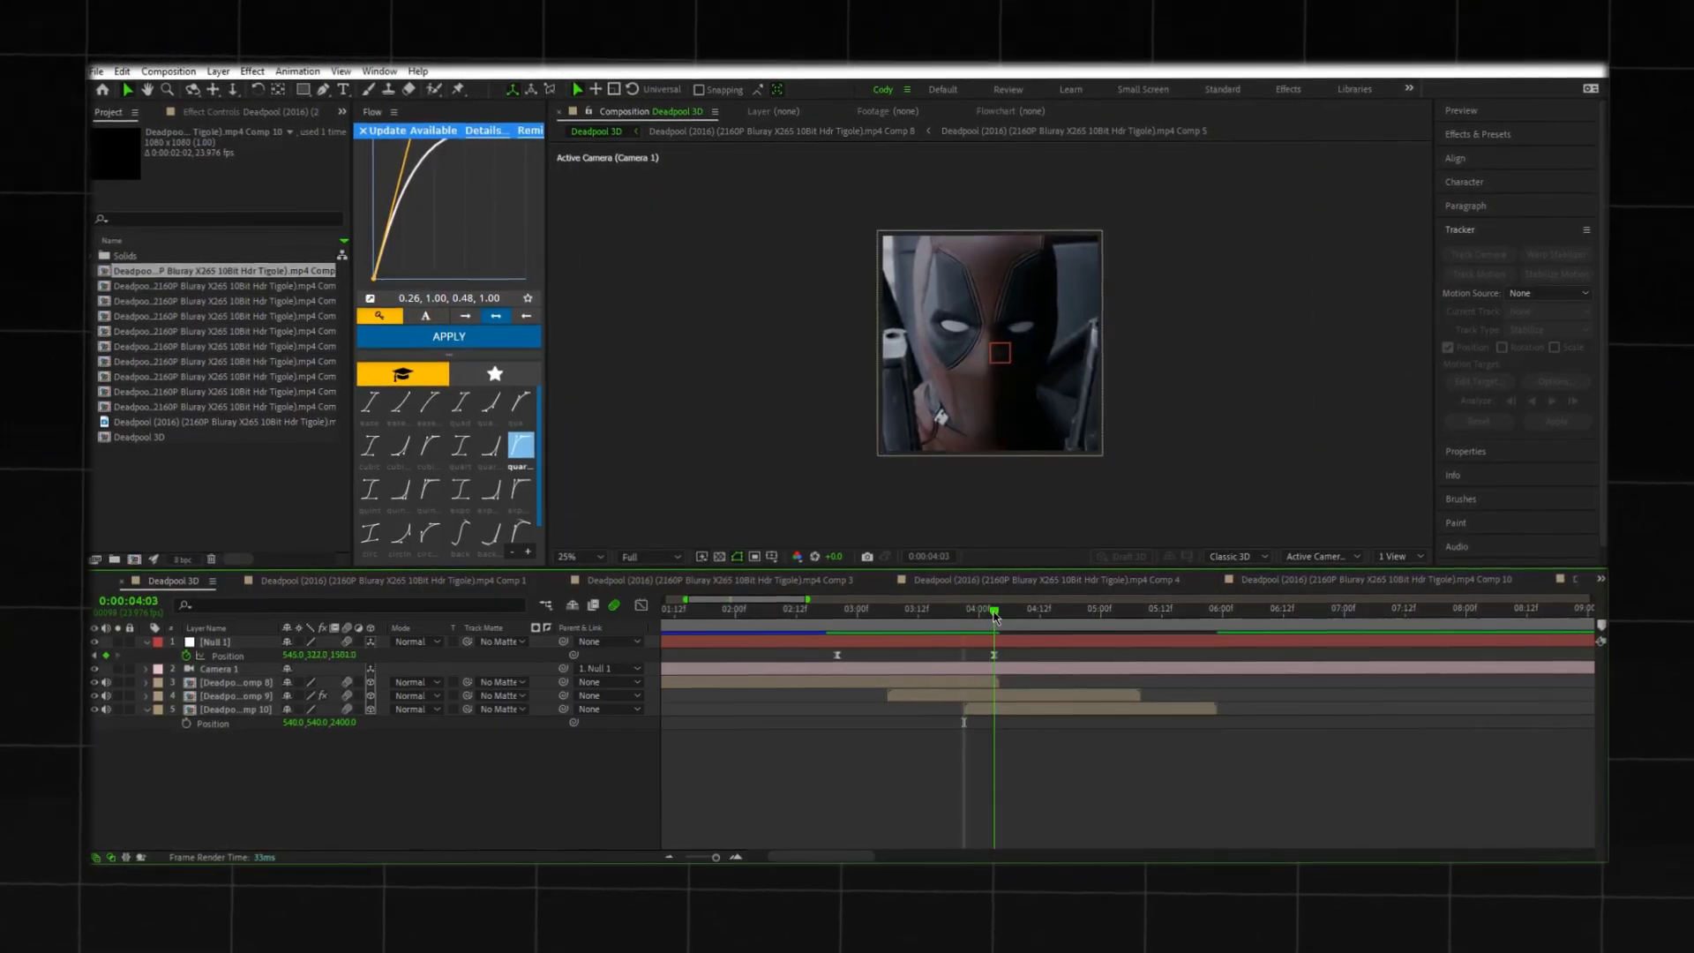
left_click(1004, 697)
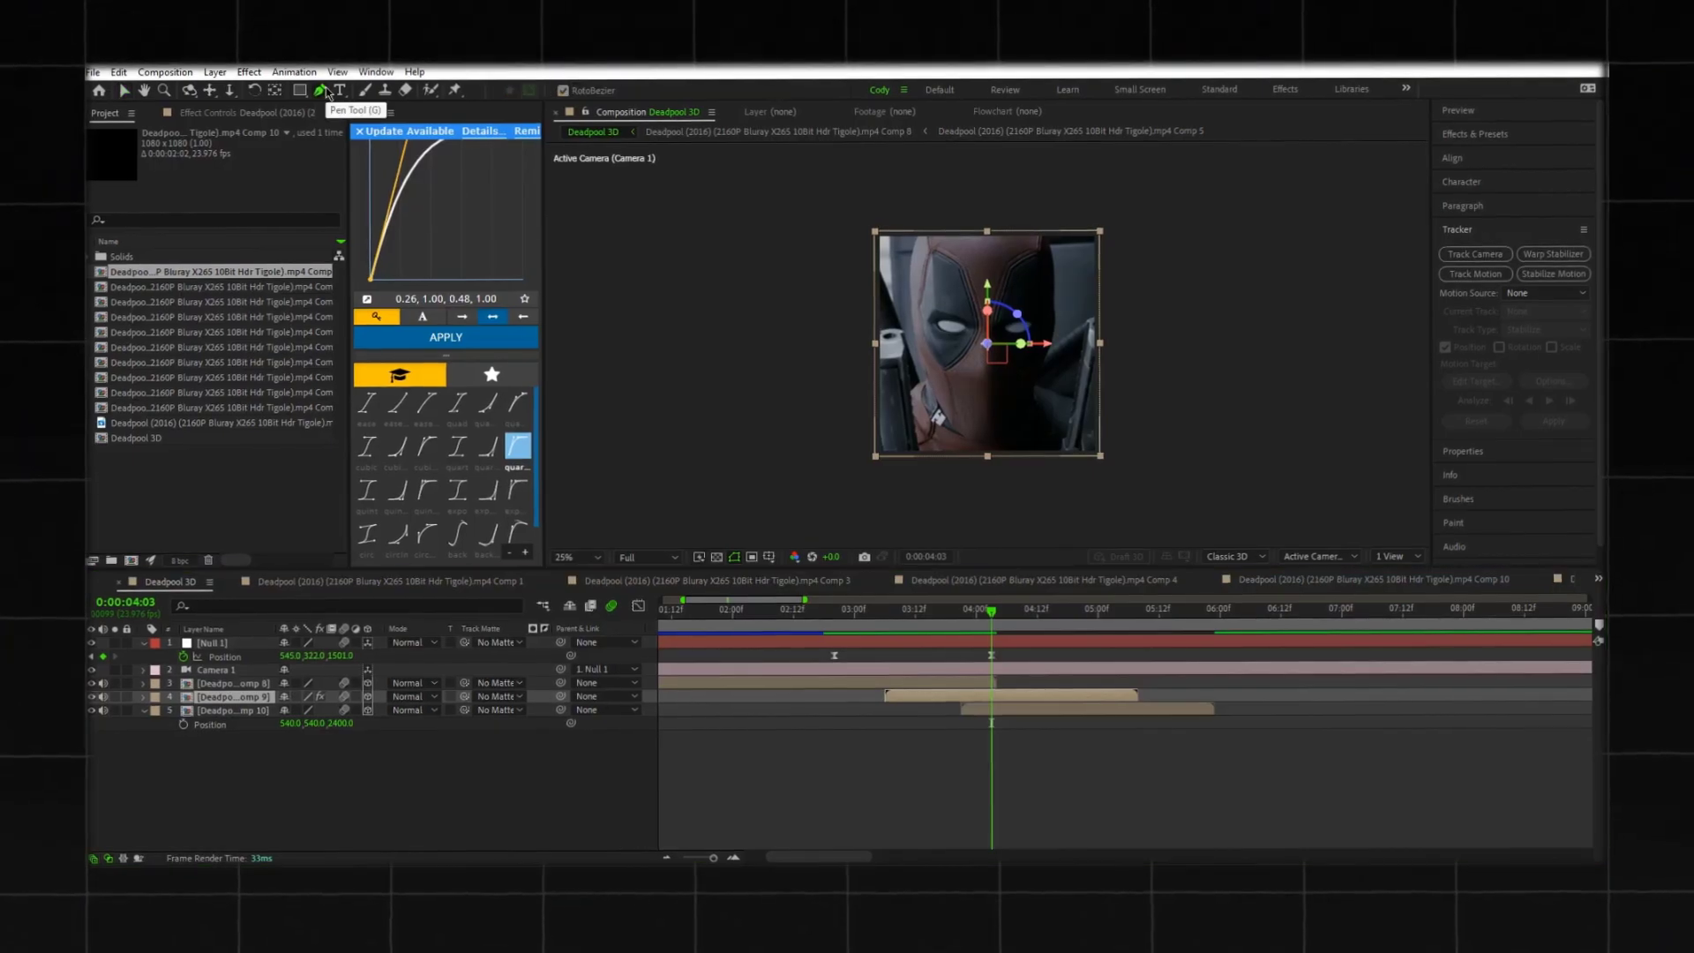
scroll(944, 395, "up", 4)
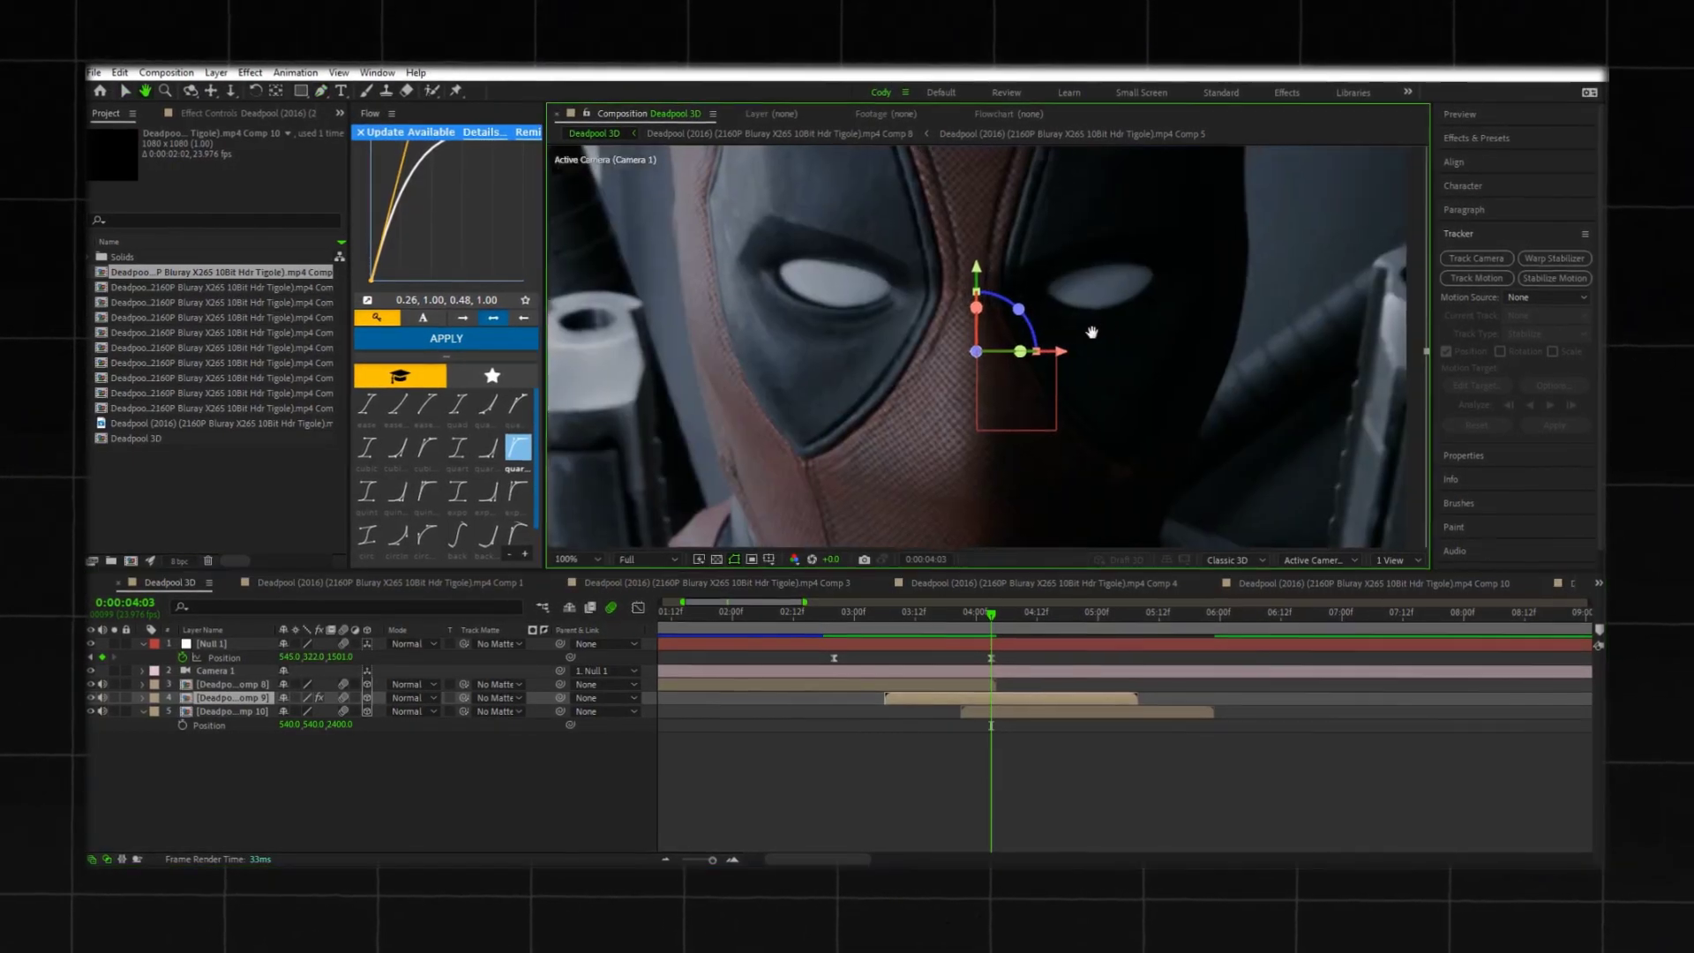
left_click(945, 381)
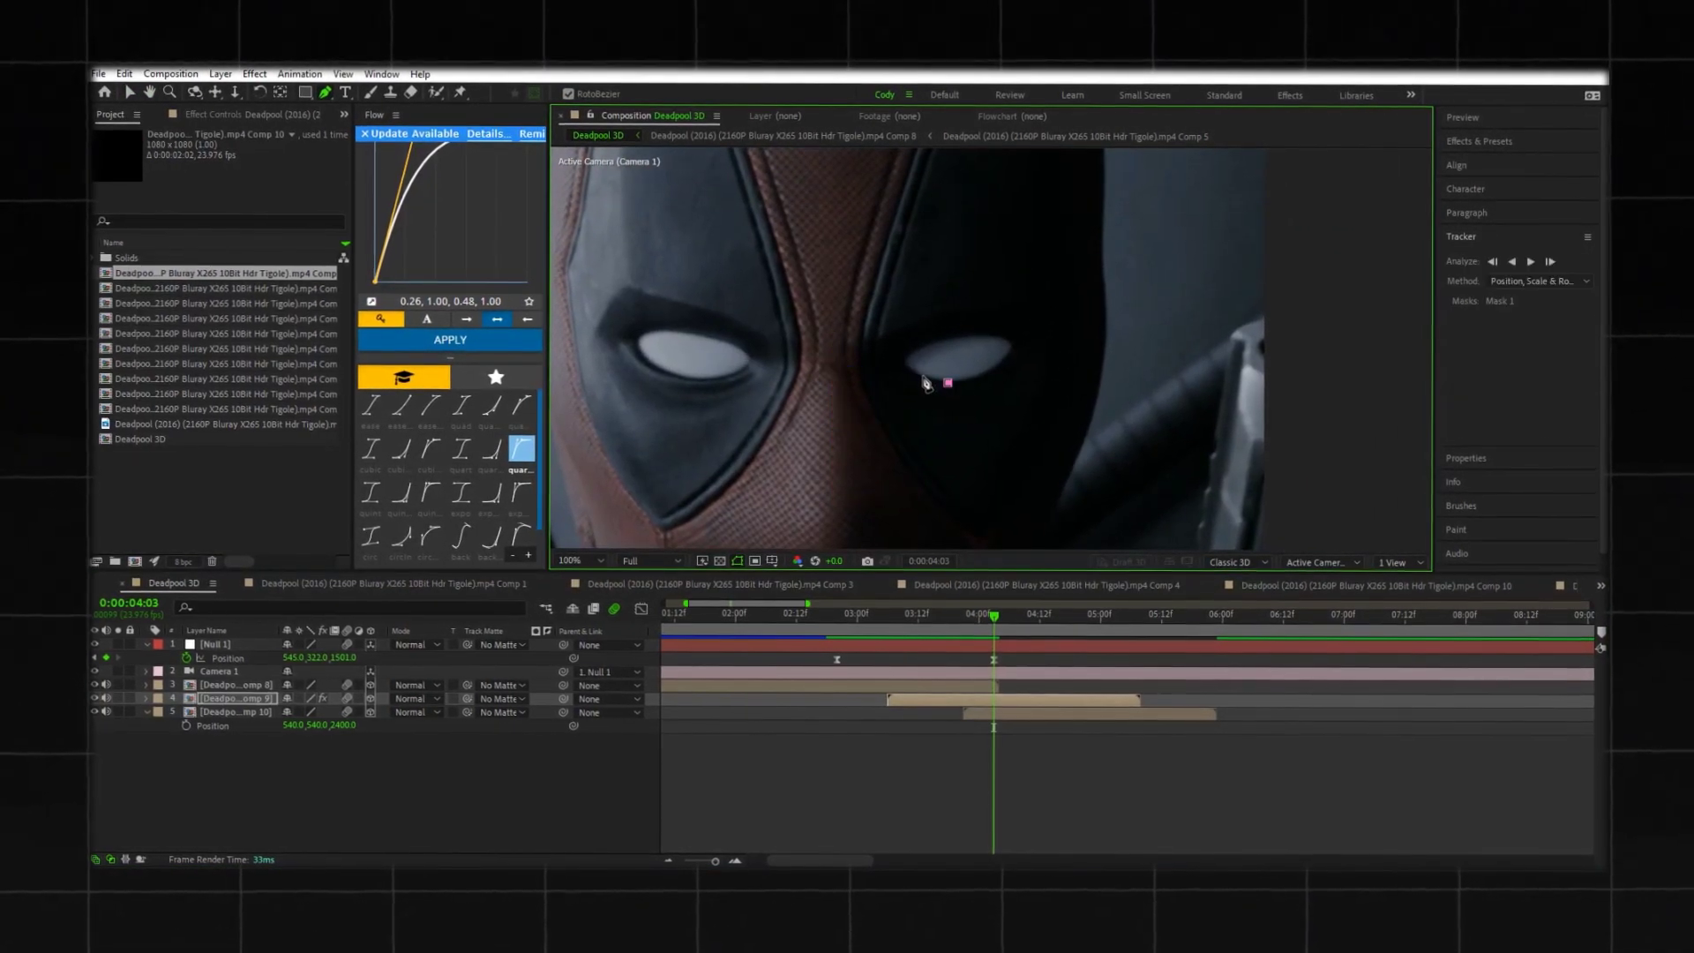
left_click(911, 371)
left_click(905, 360)
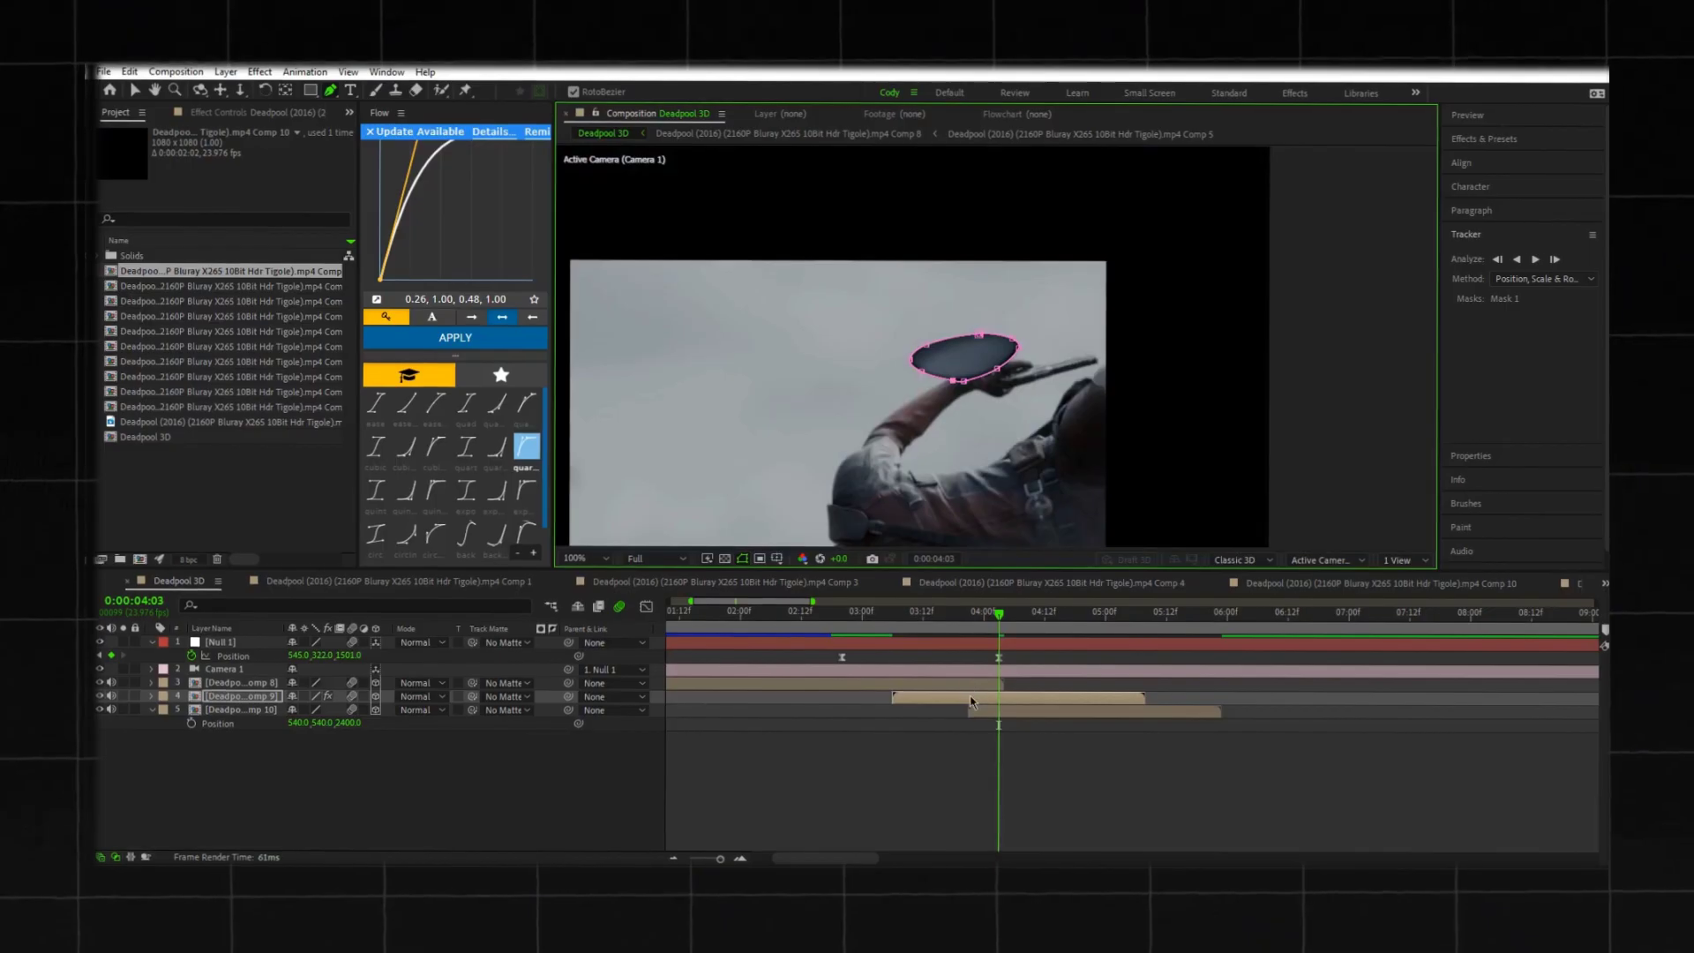
Step: Track the second clip's eye mask forward to the end of the clip and backward from 0:00:04:03 to 0:00:03:21
key("m")
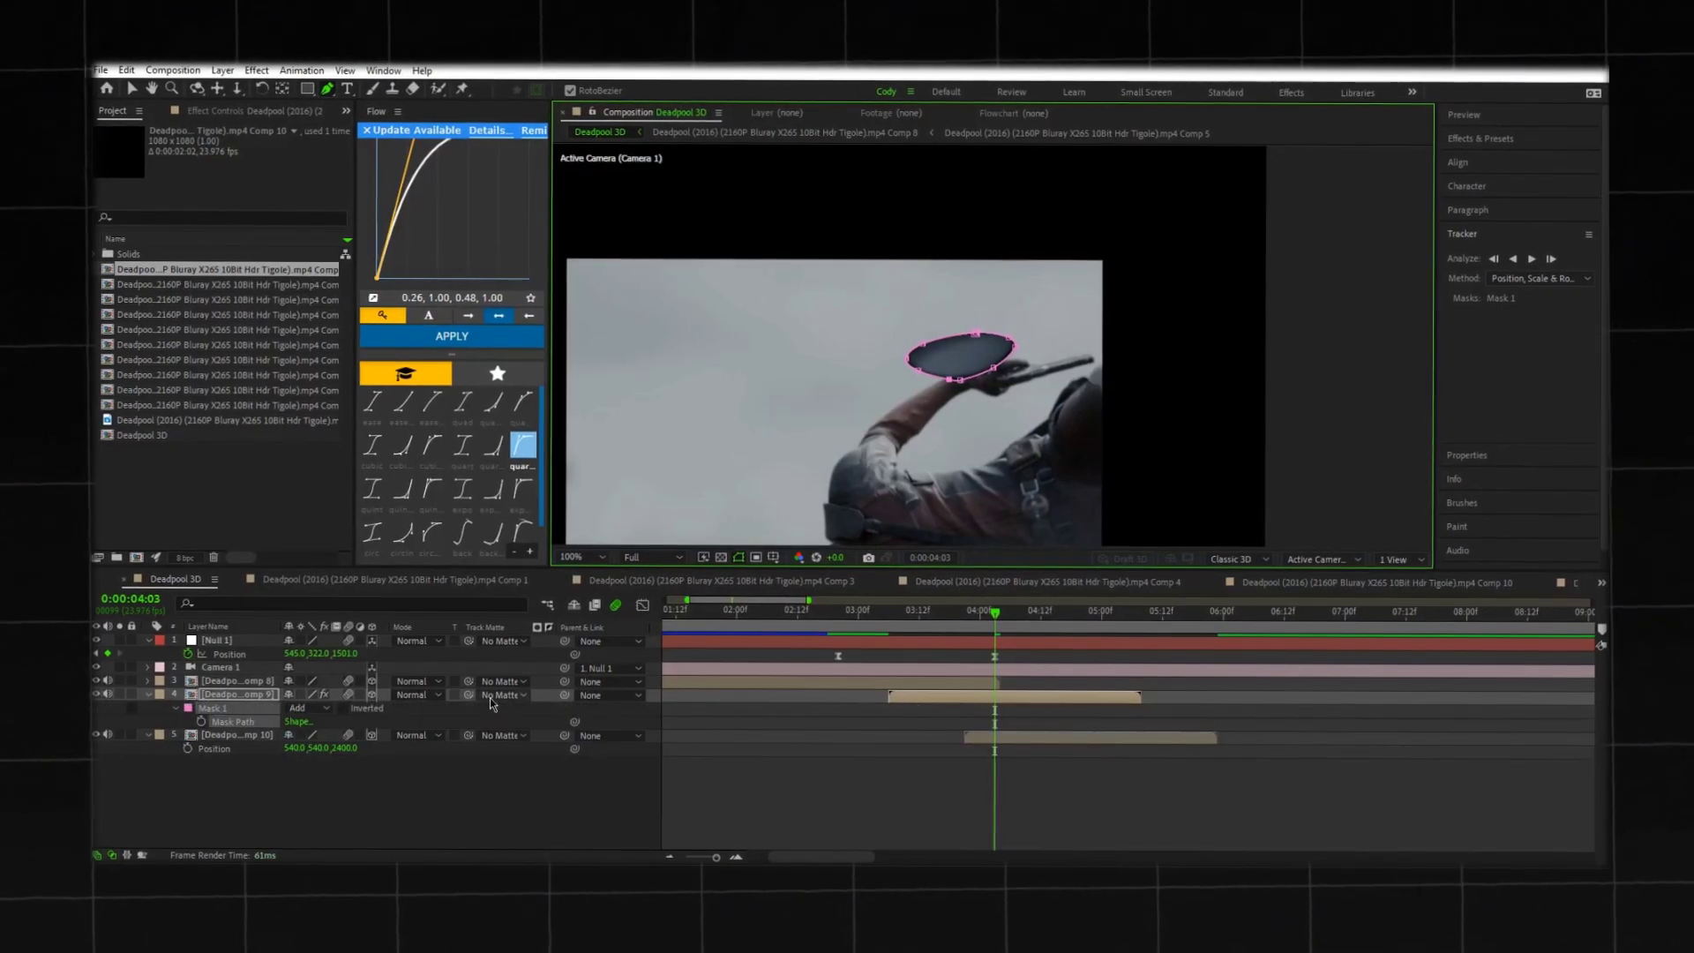
right_click(228, 710)
left_click(291, 720)
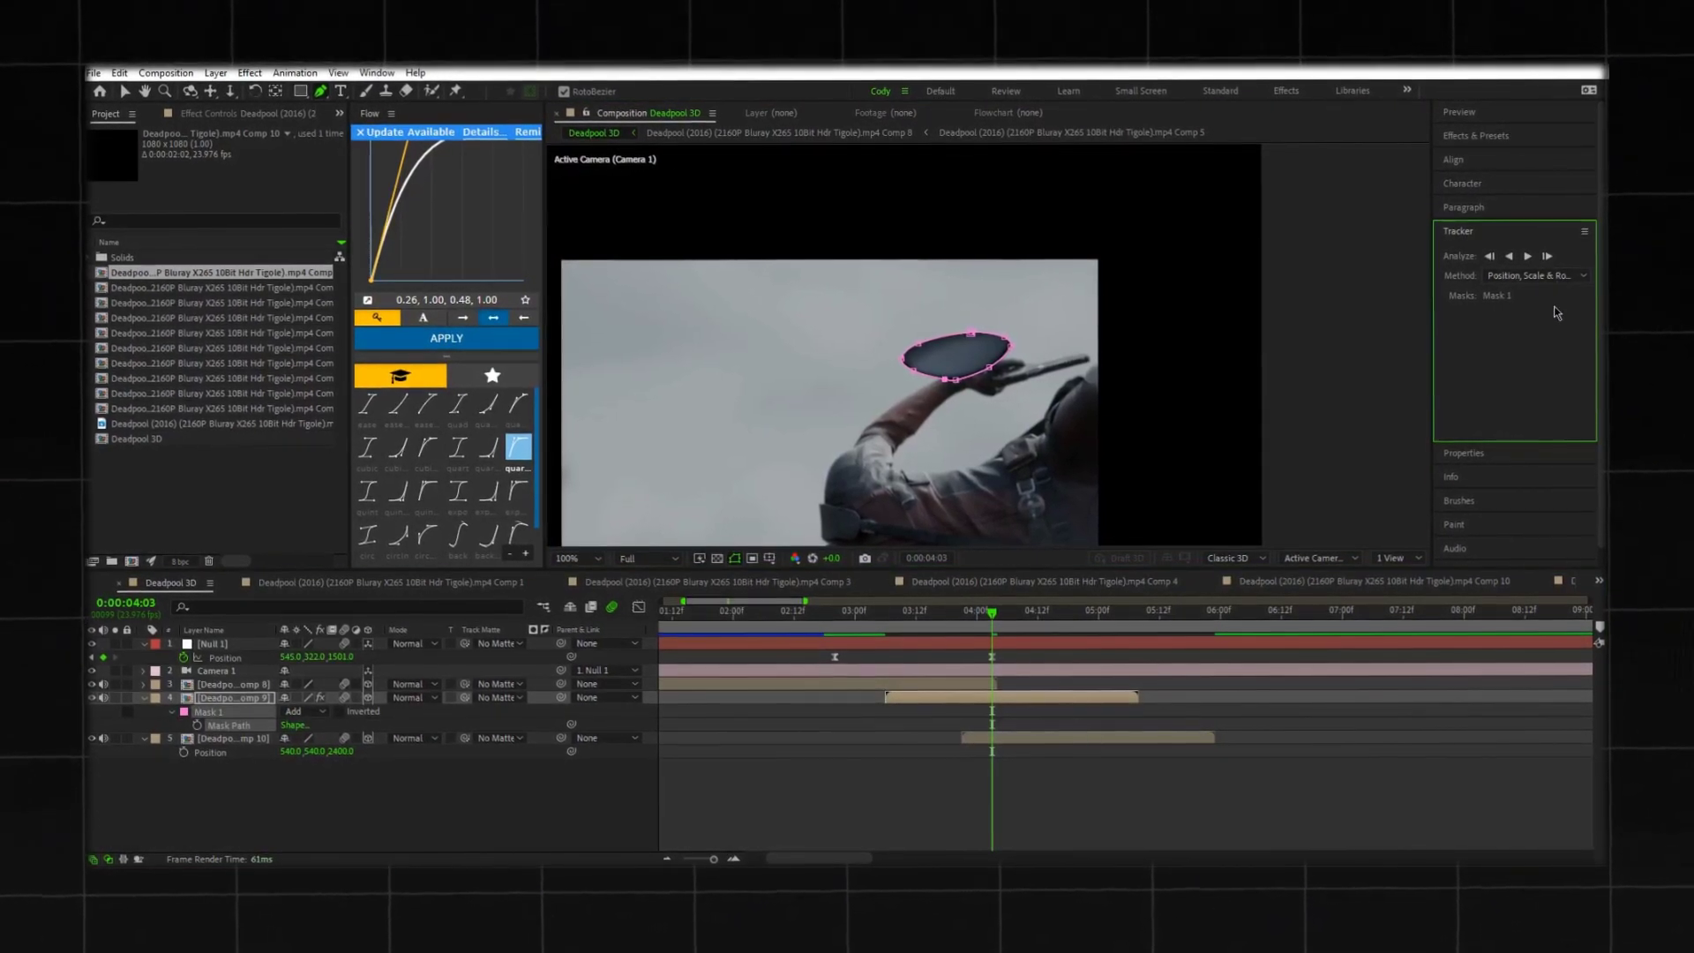
left_click(1546, 255)
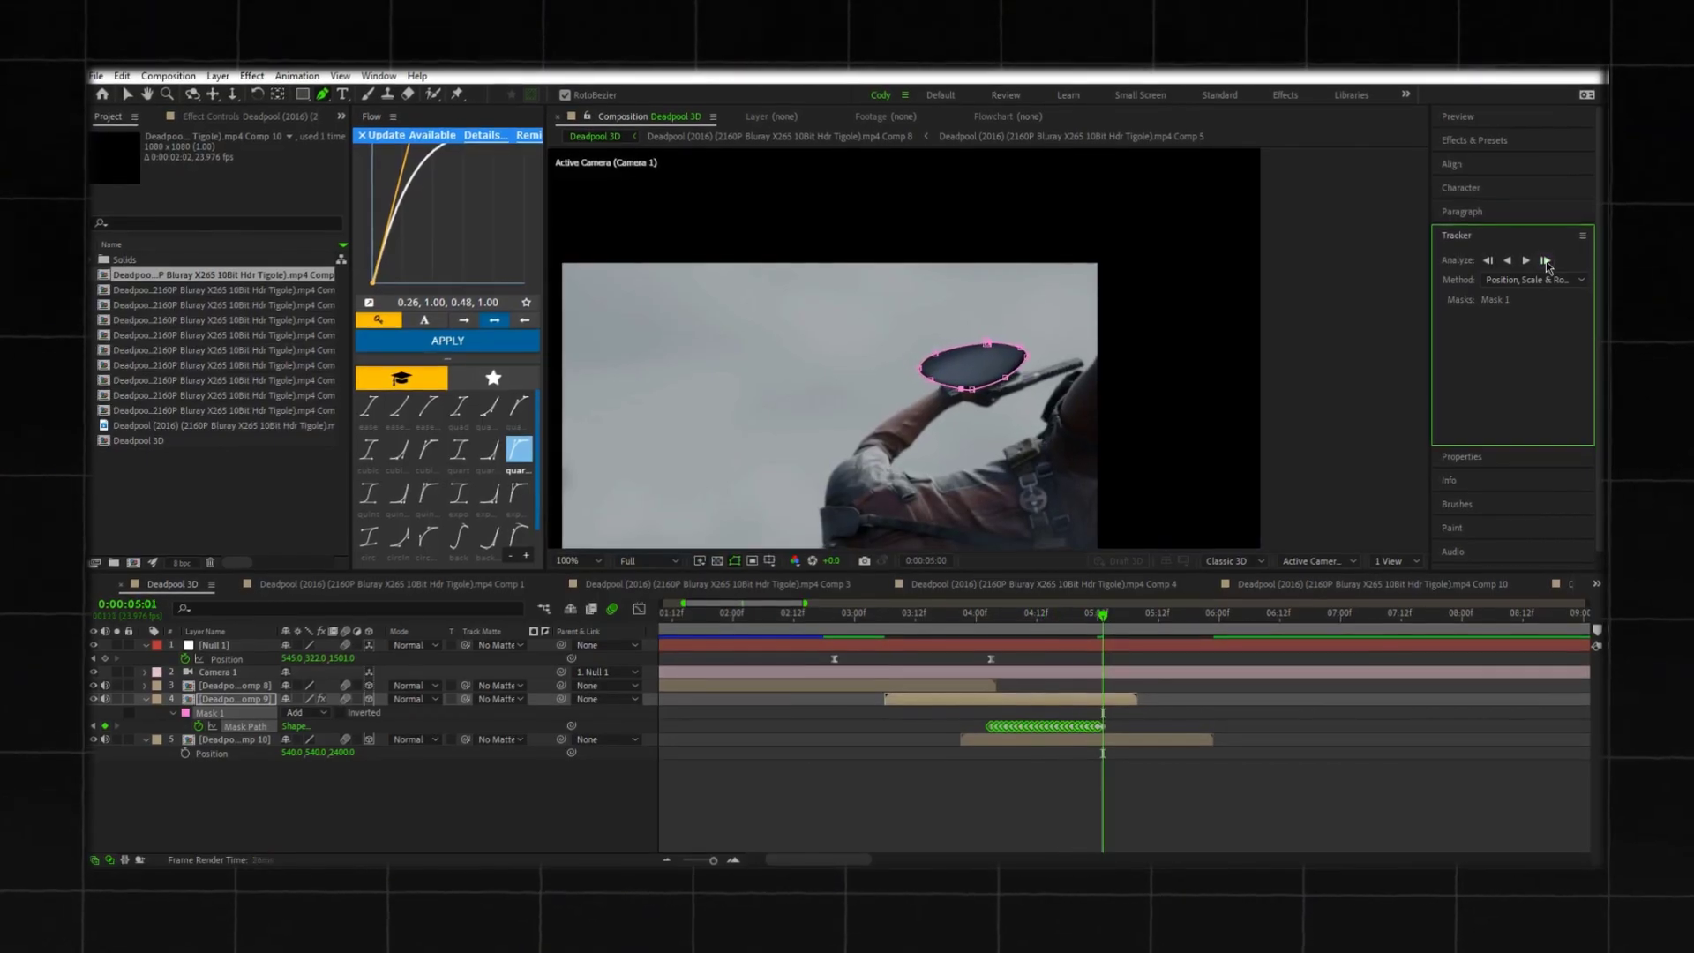
left_click_drag(1131, 618, 980, 643)
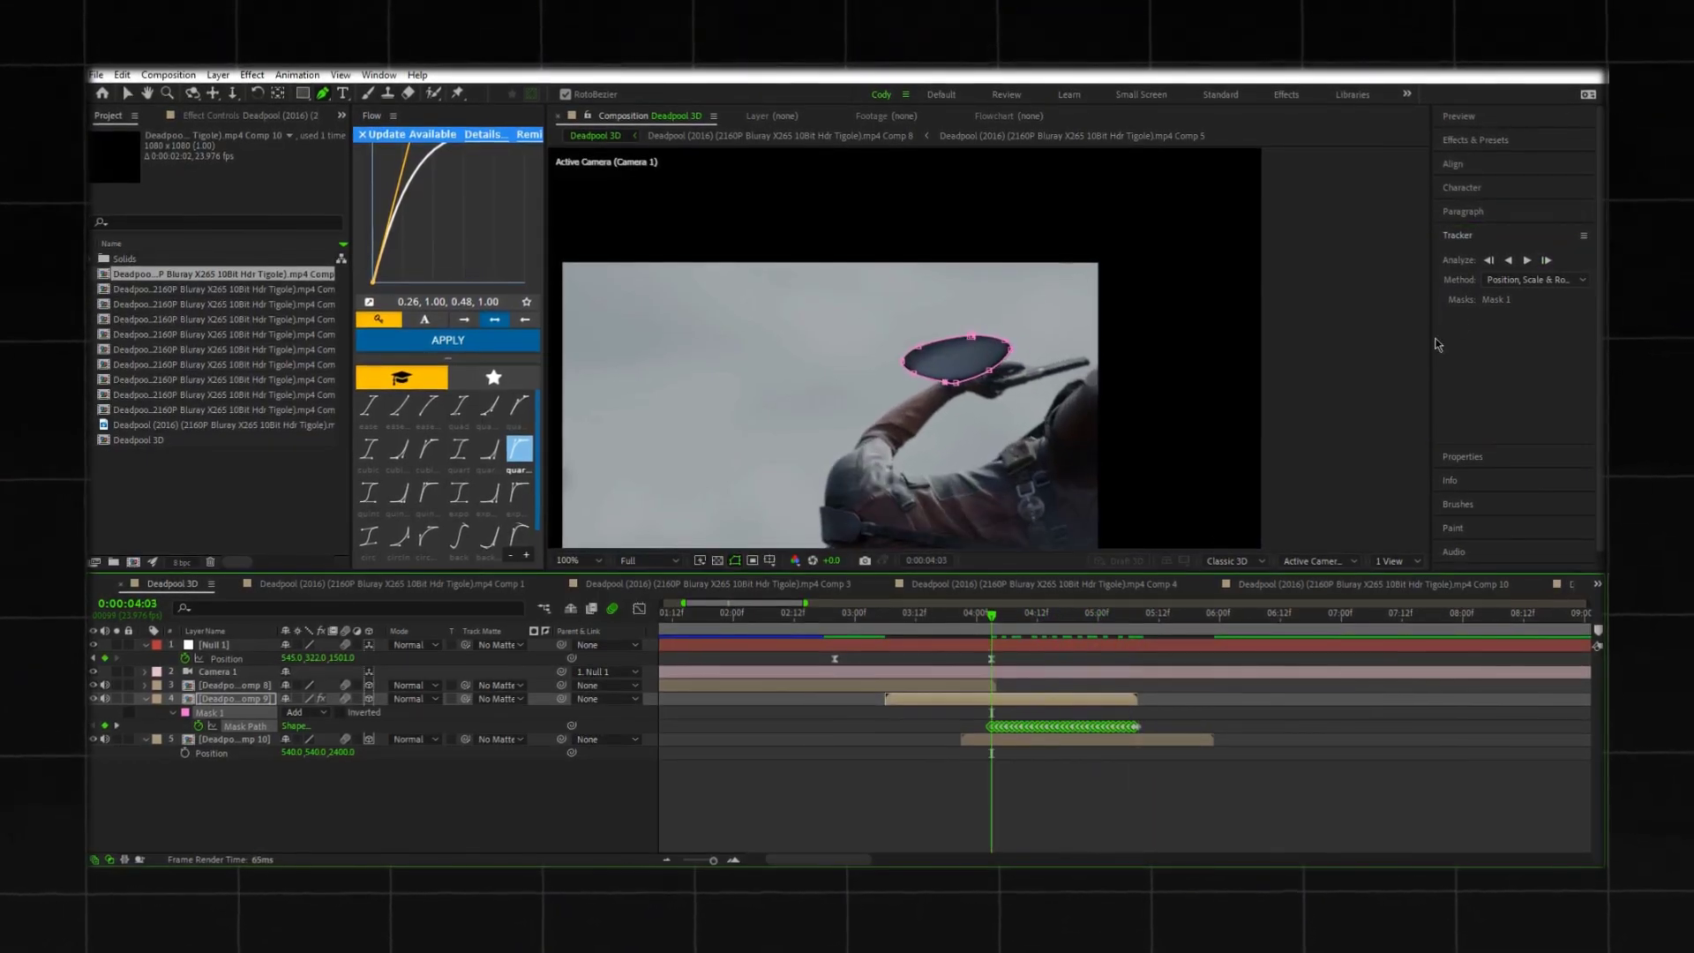
left_click(1489, 261)
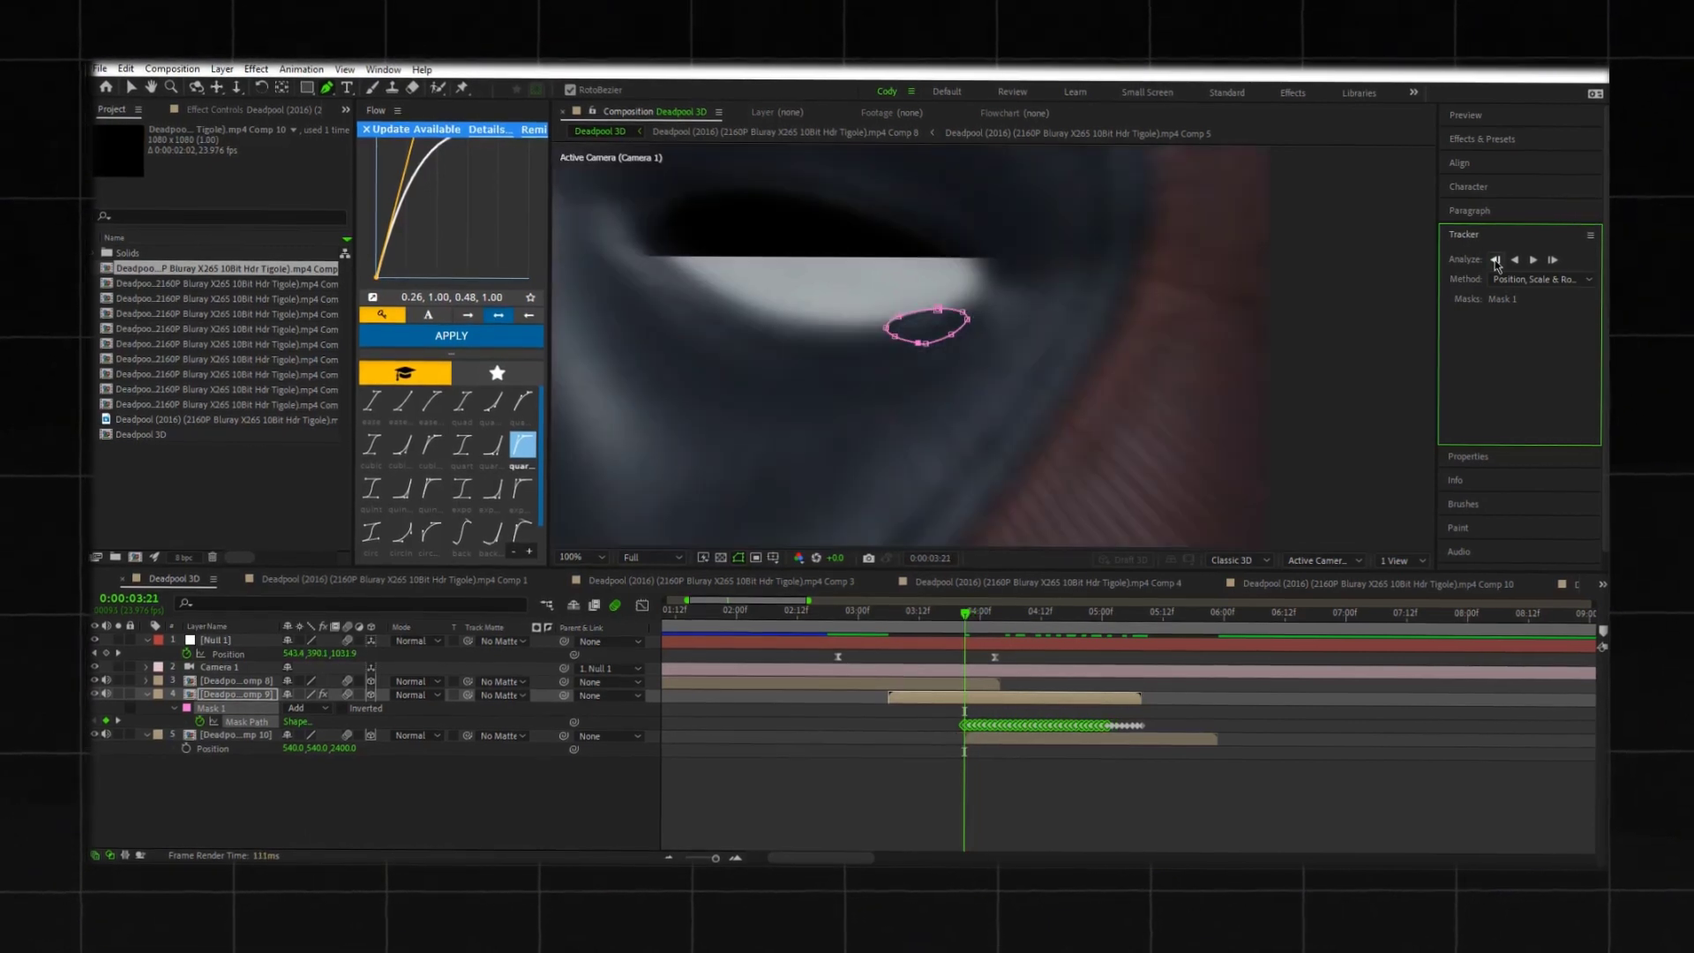
left_click(1025, 789)
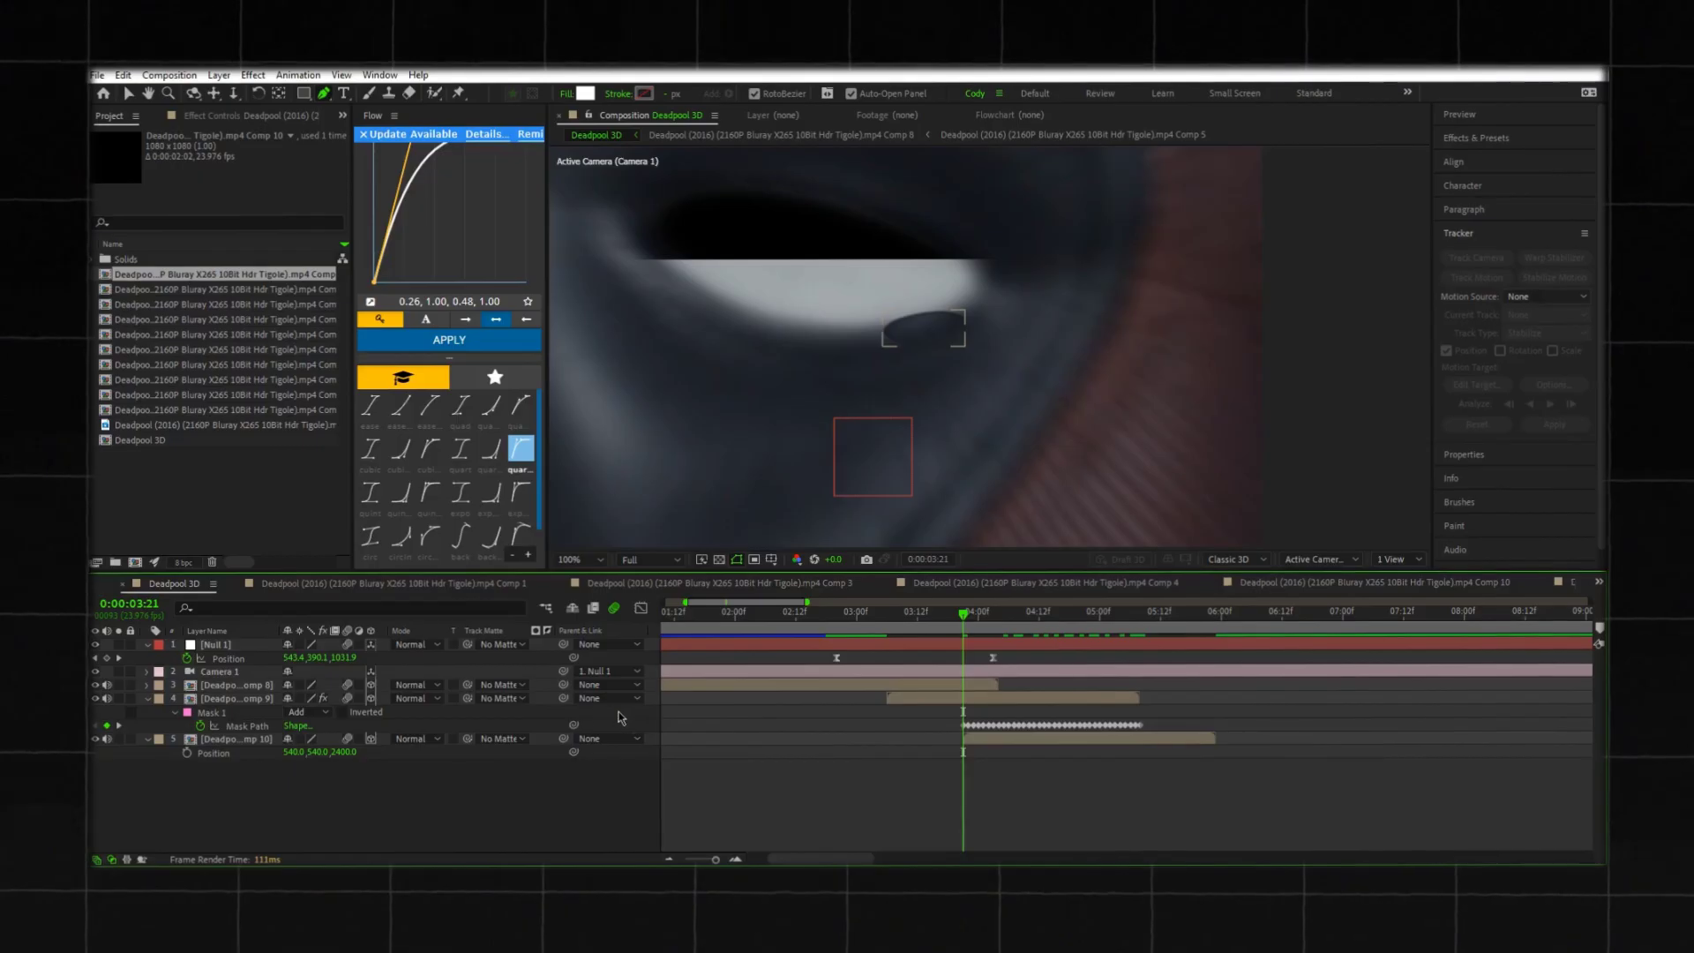
Step: Add a second mask to the second clip, setting the tracked eye mask to Subtract and the new mask to Intersect
left_click(216, 718)
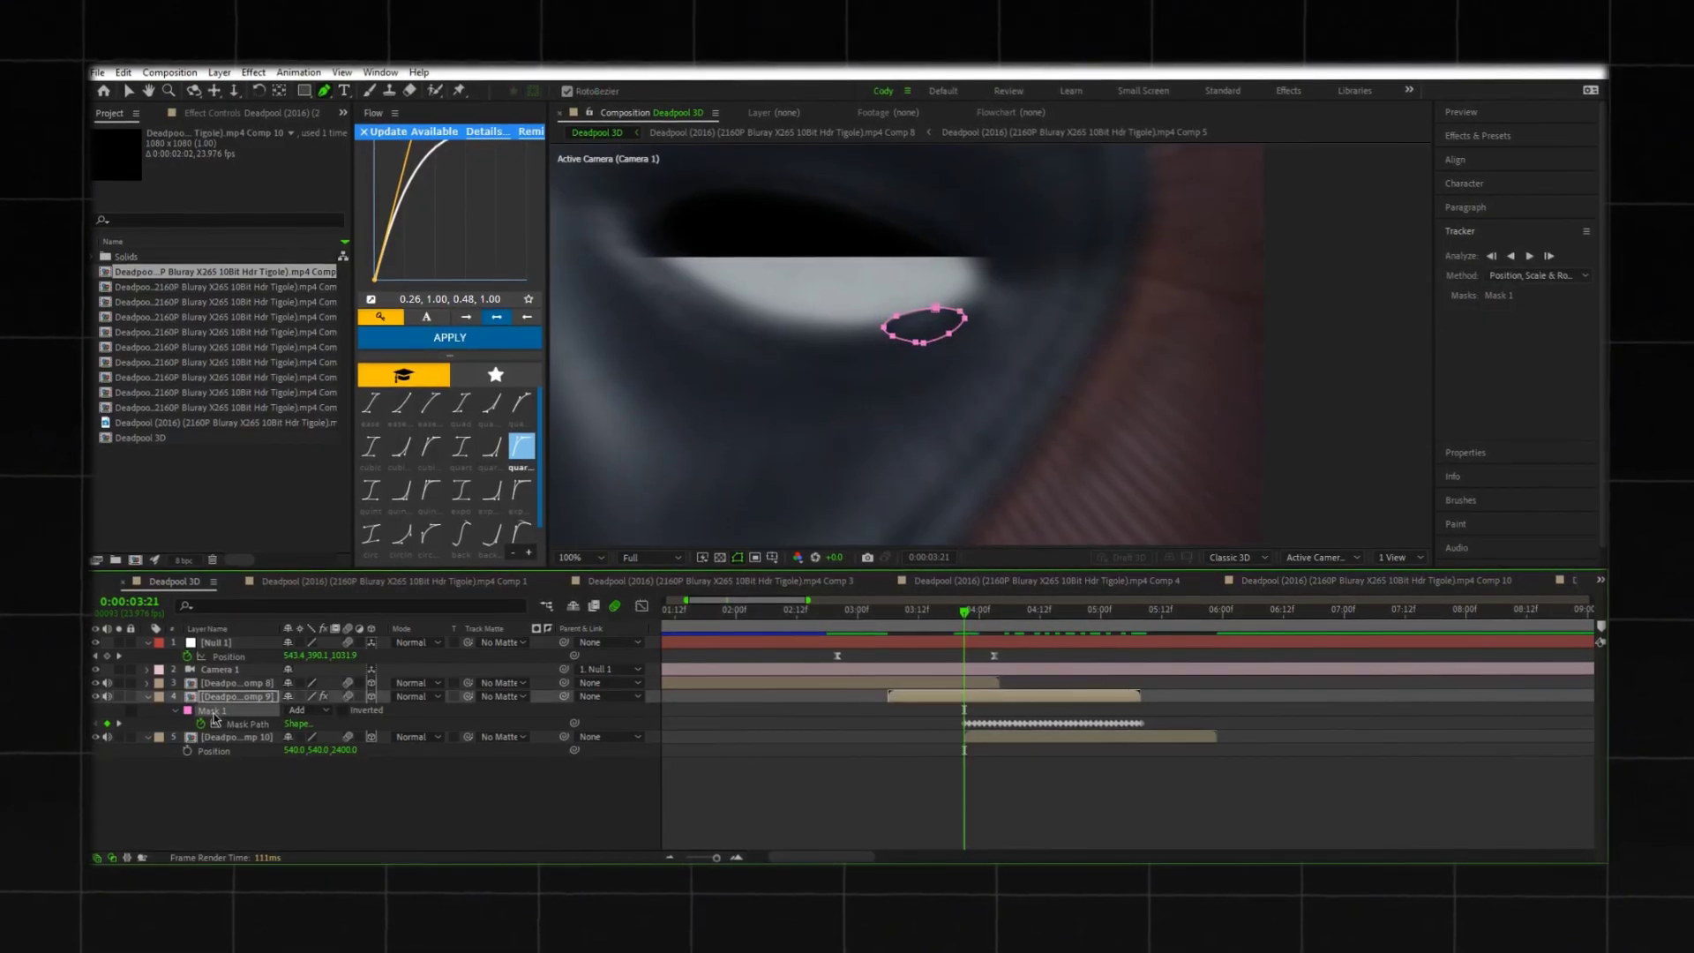
key("ctrl+shift+n")
left_click(300, 723)
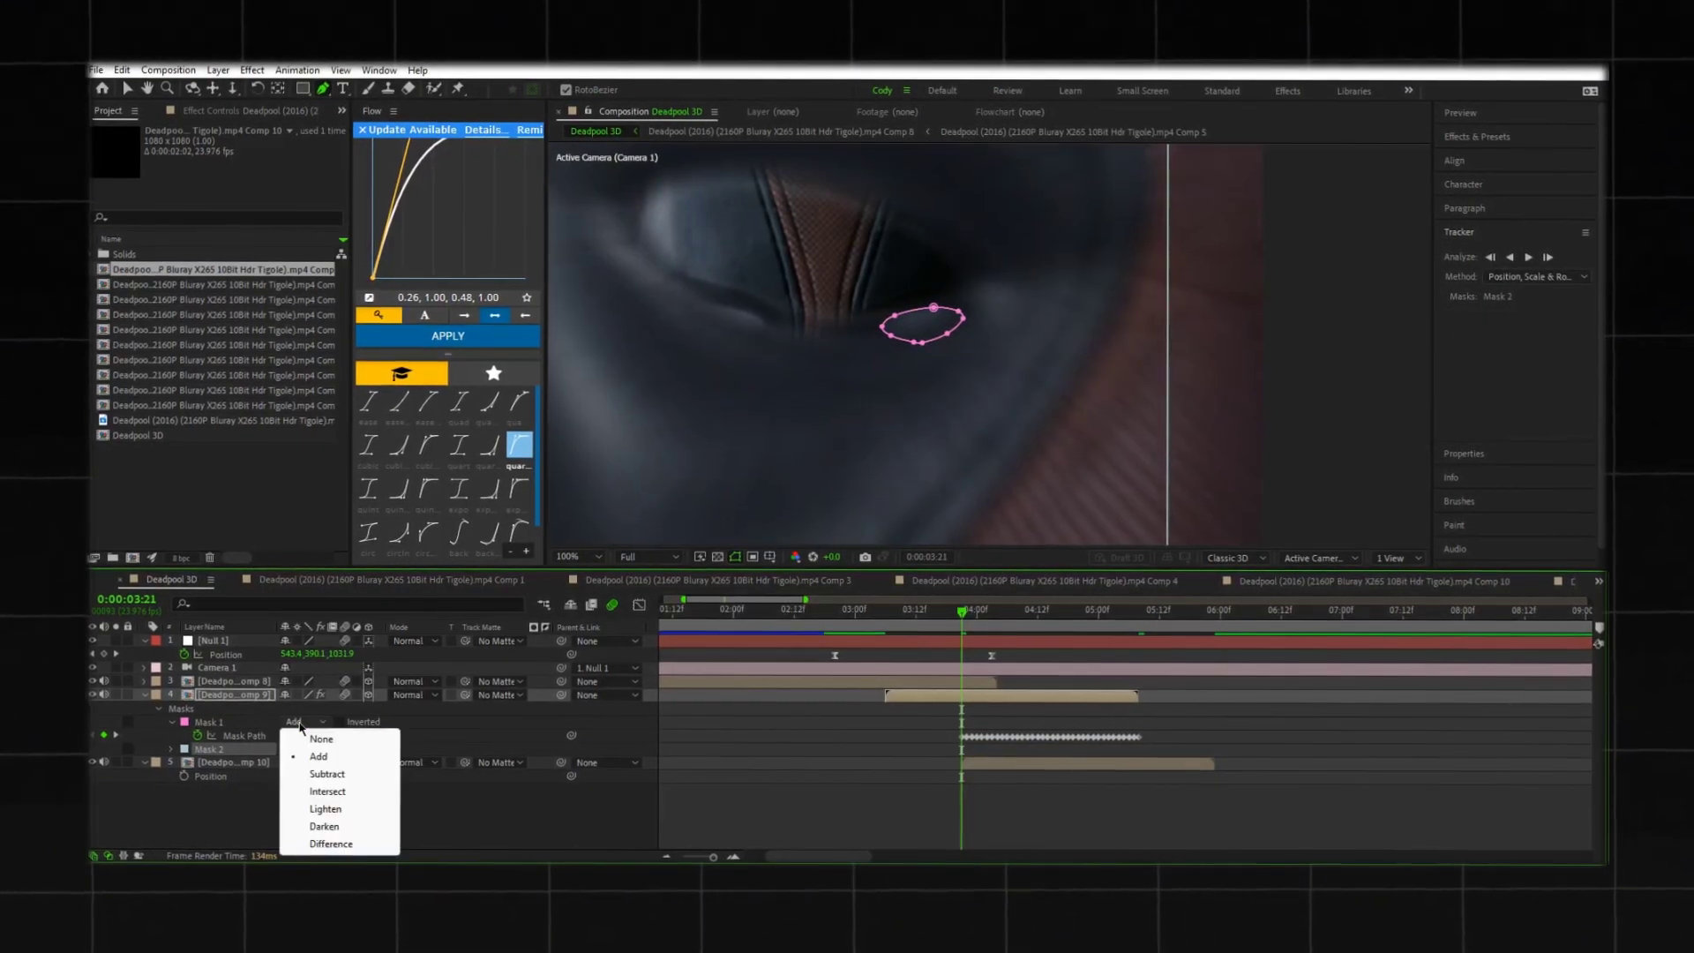
left_click(322, 767)
left_click(296, 749)
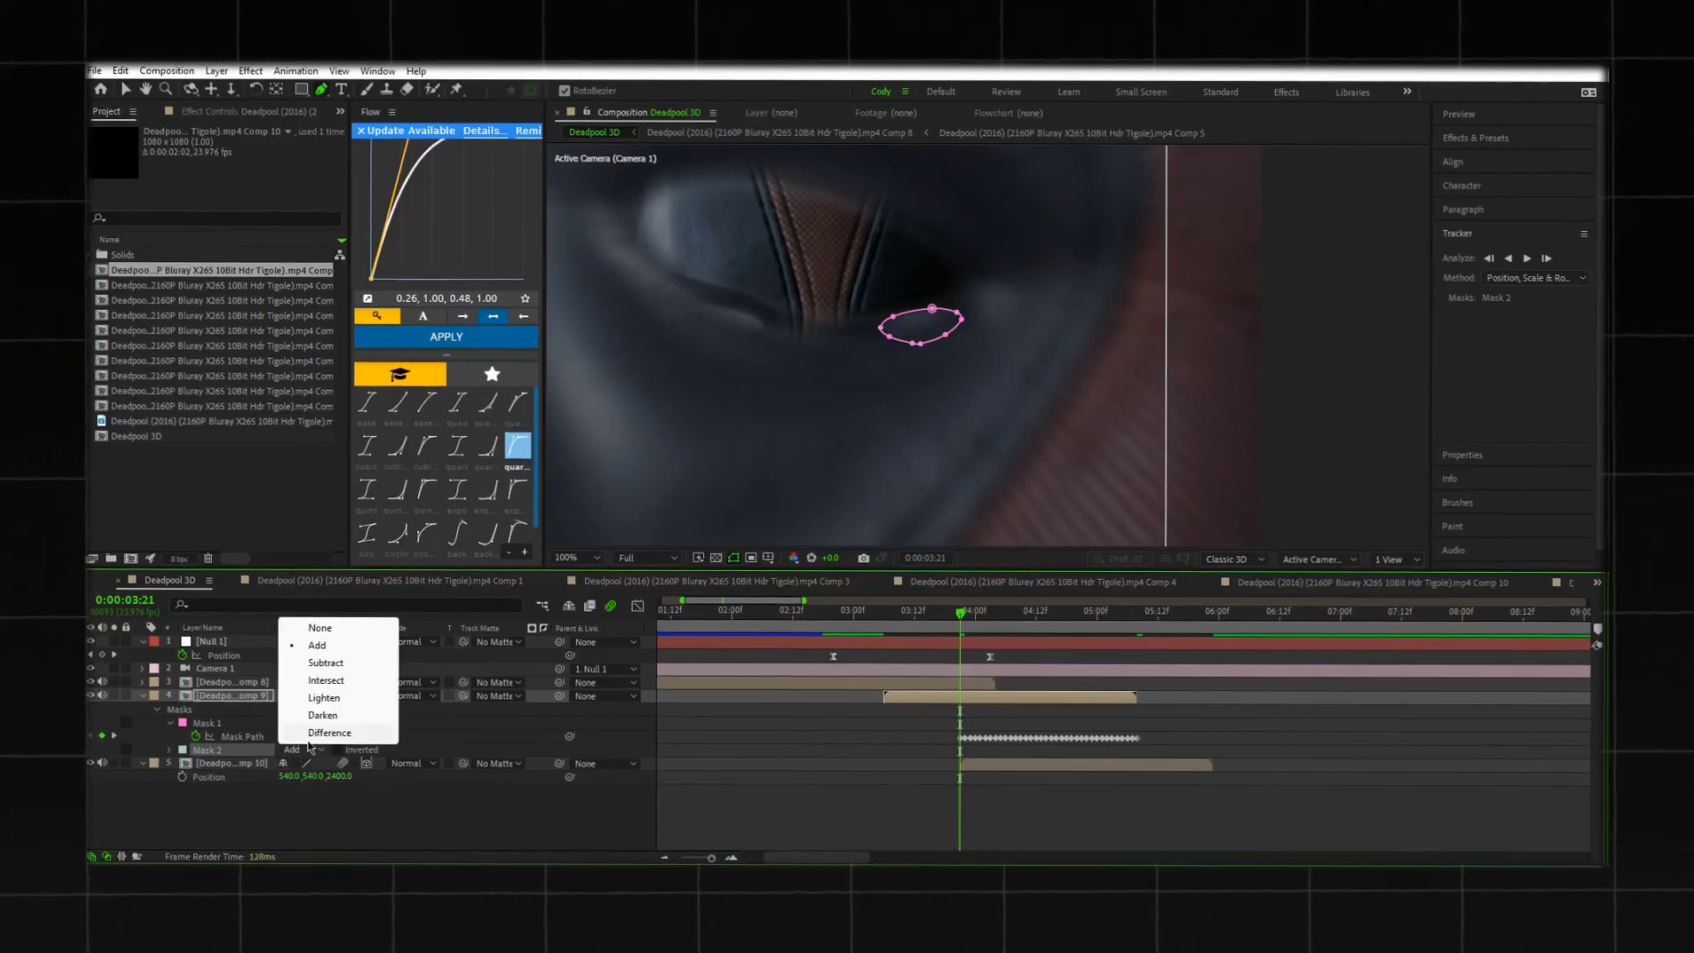
left_click(324, 681)
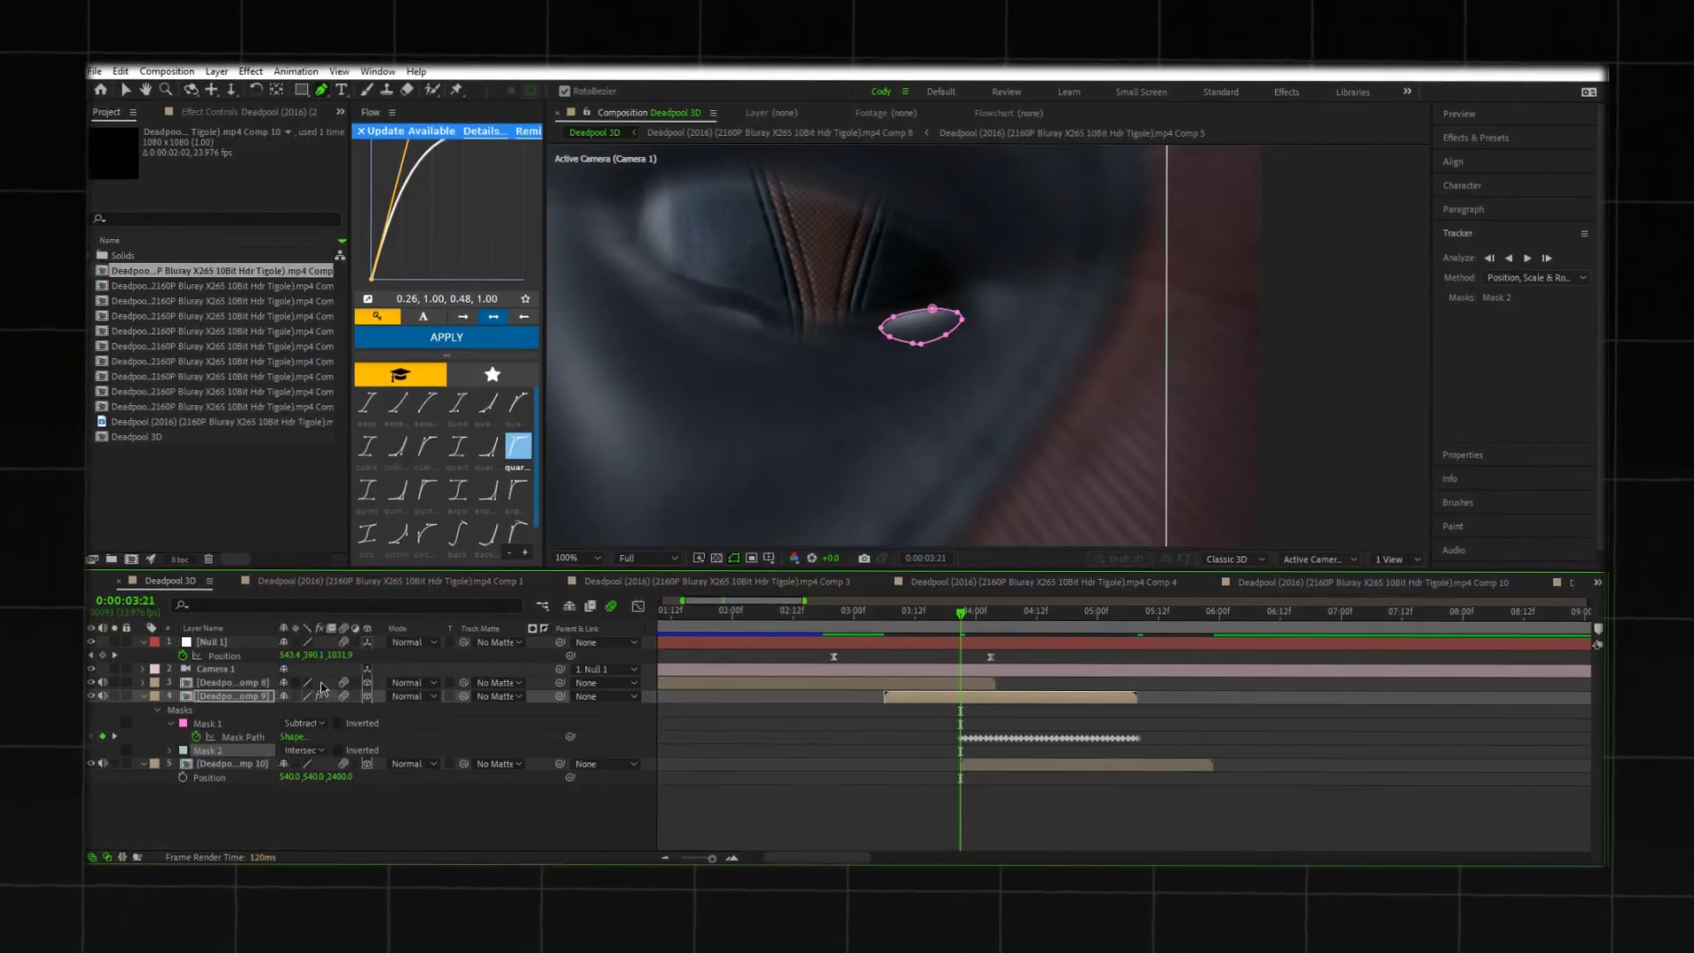
Step: Set the tracked eye mask's feather to 10 pixels and collapse the second clip's properties at 0:00:04:03
left_click(172, 724)
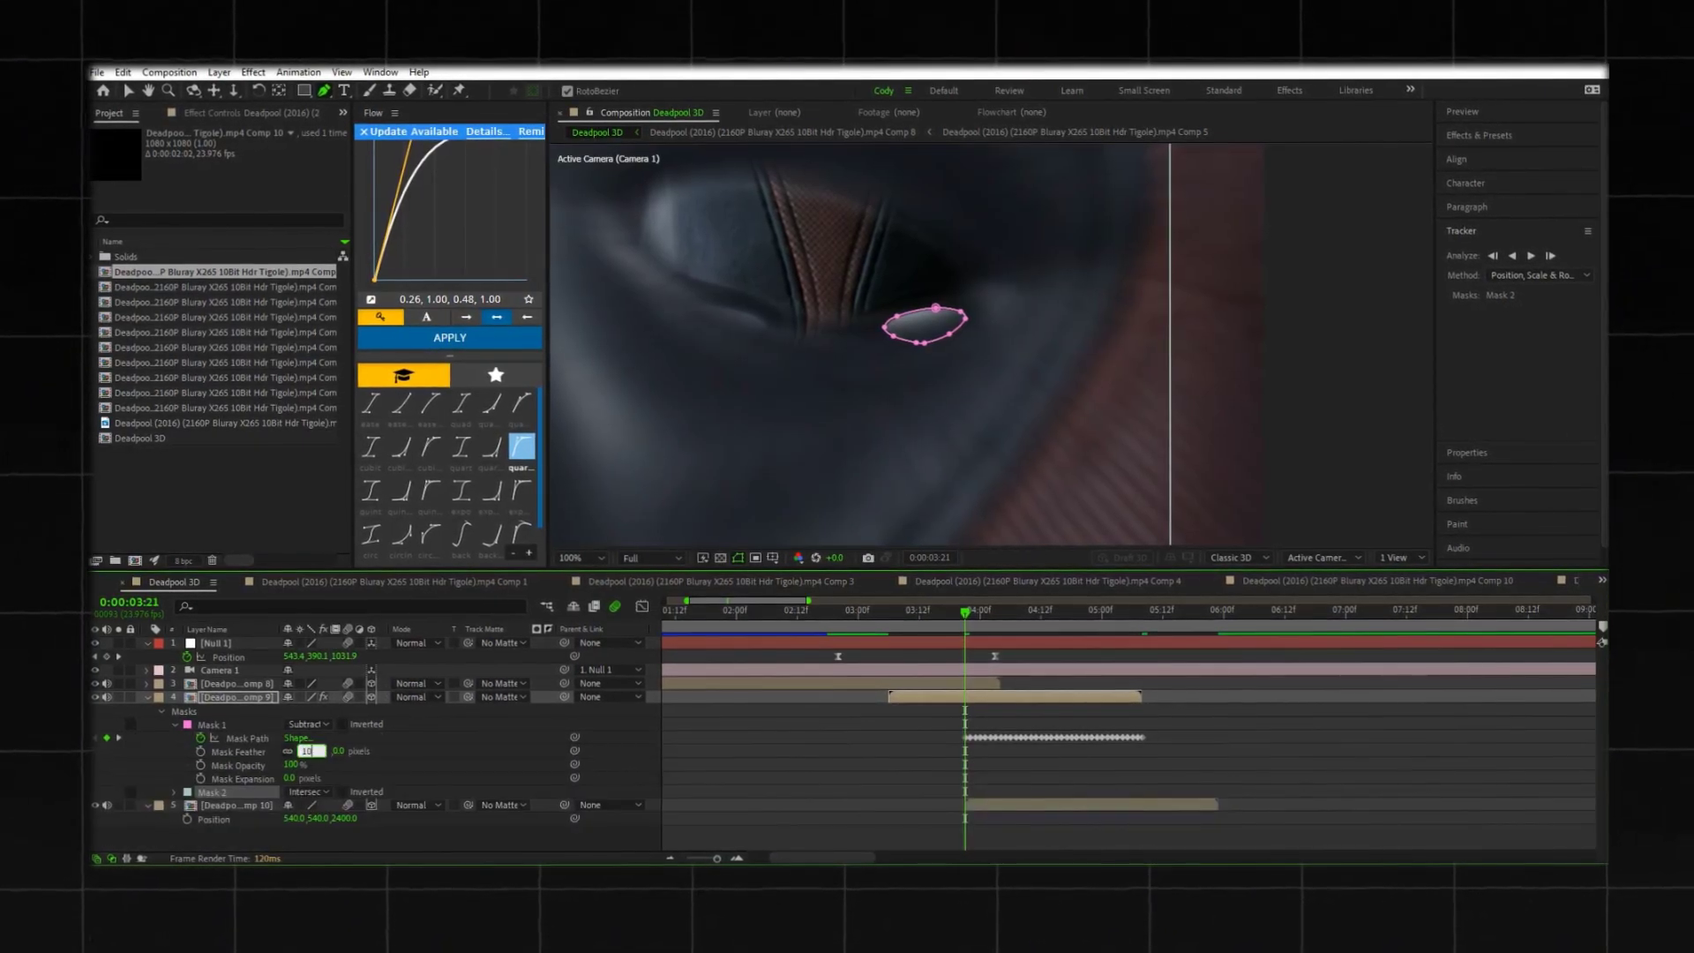
type("10")
key("Return")
left_click(582, 558)
left_click(598, 575)
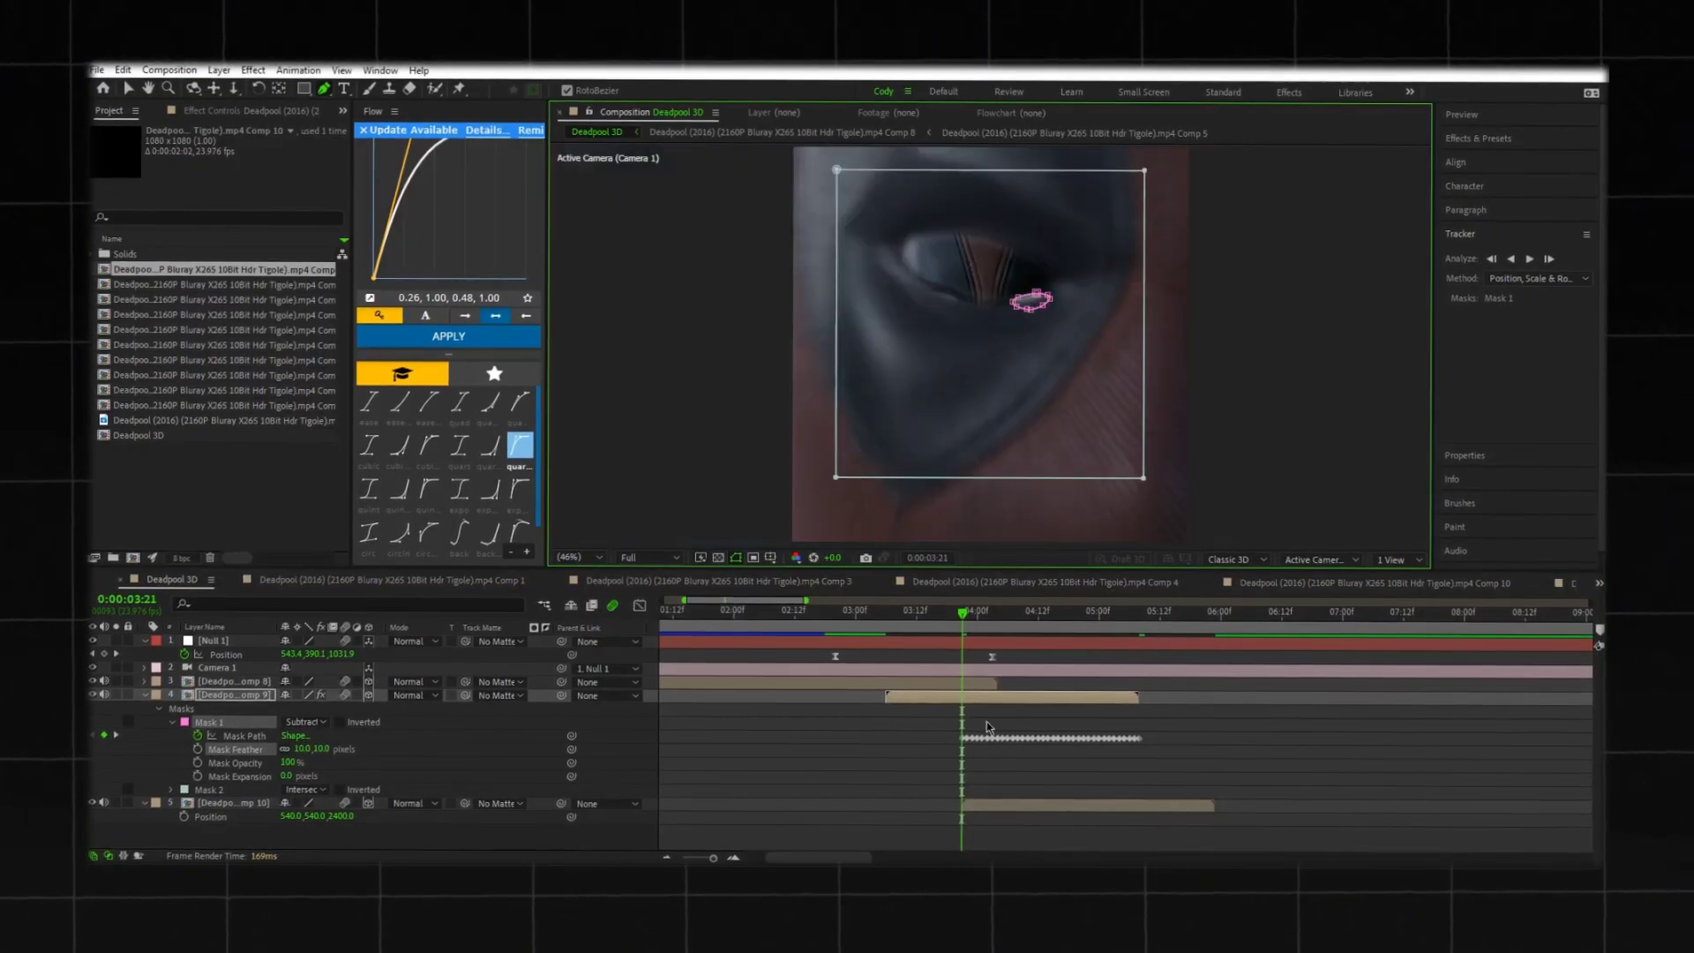
left_click(987, 726)
left_click(1003, 629)
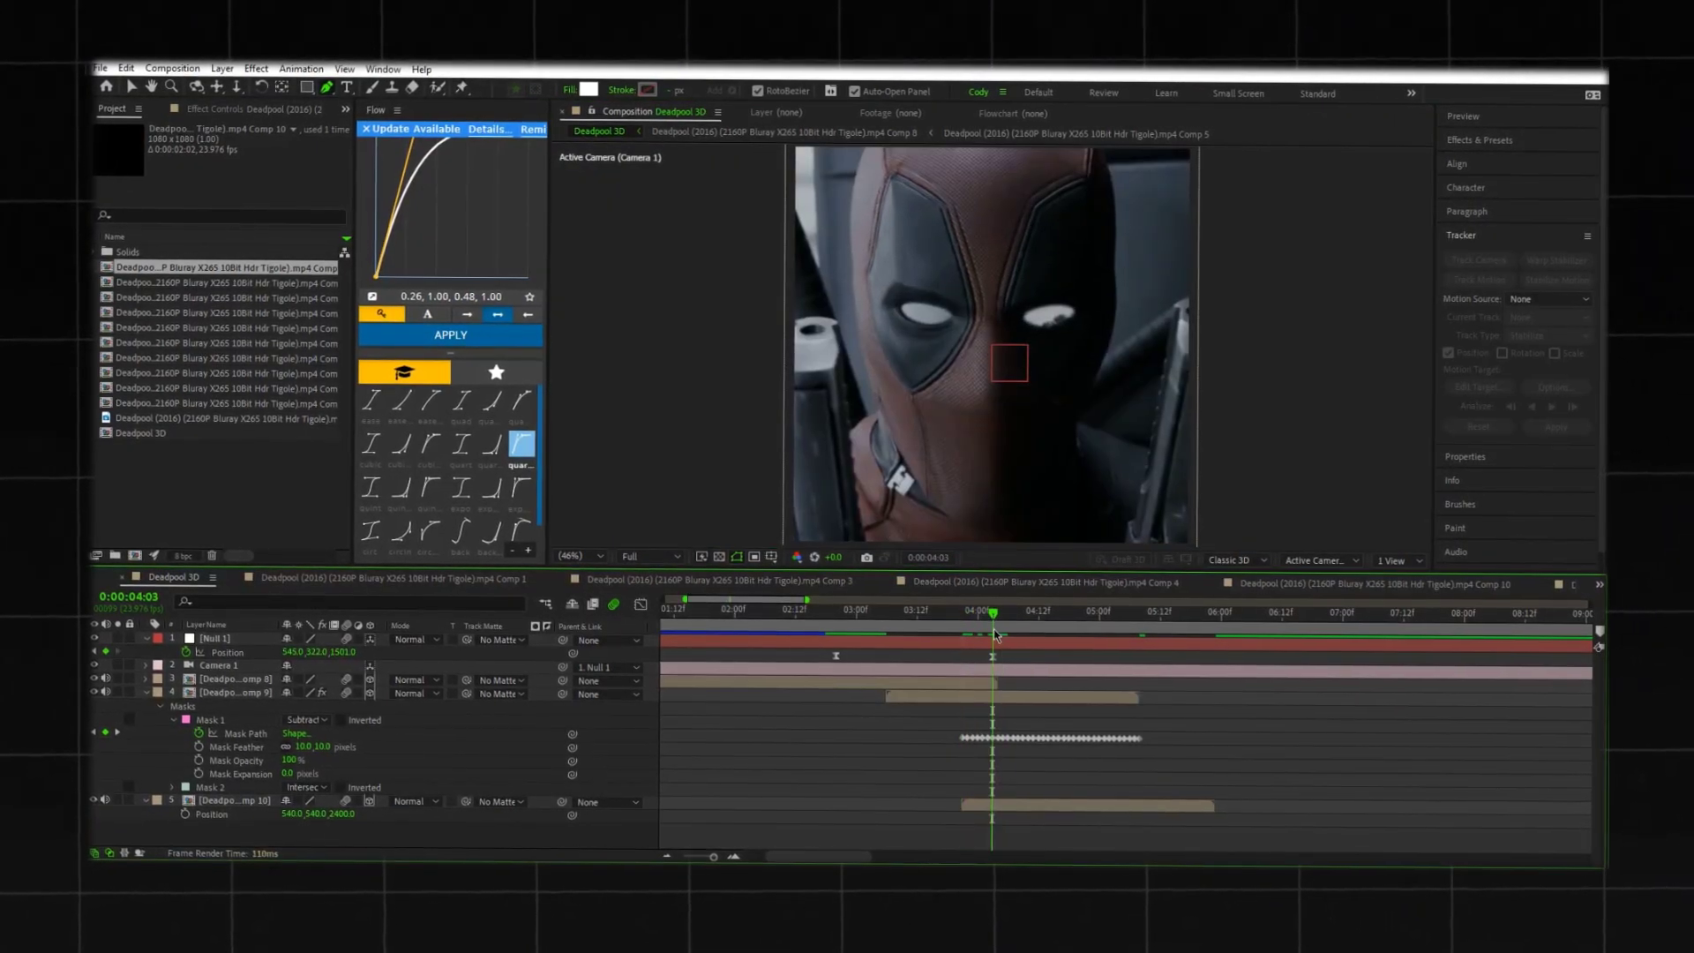
left_click(1015, 697)
key("u")
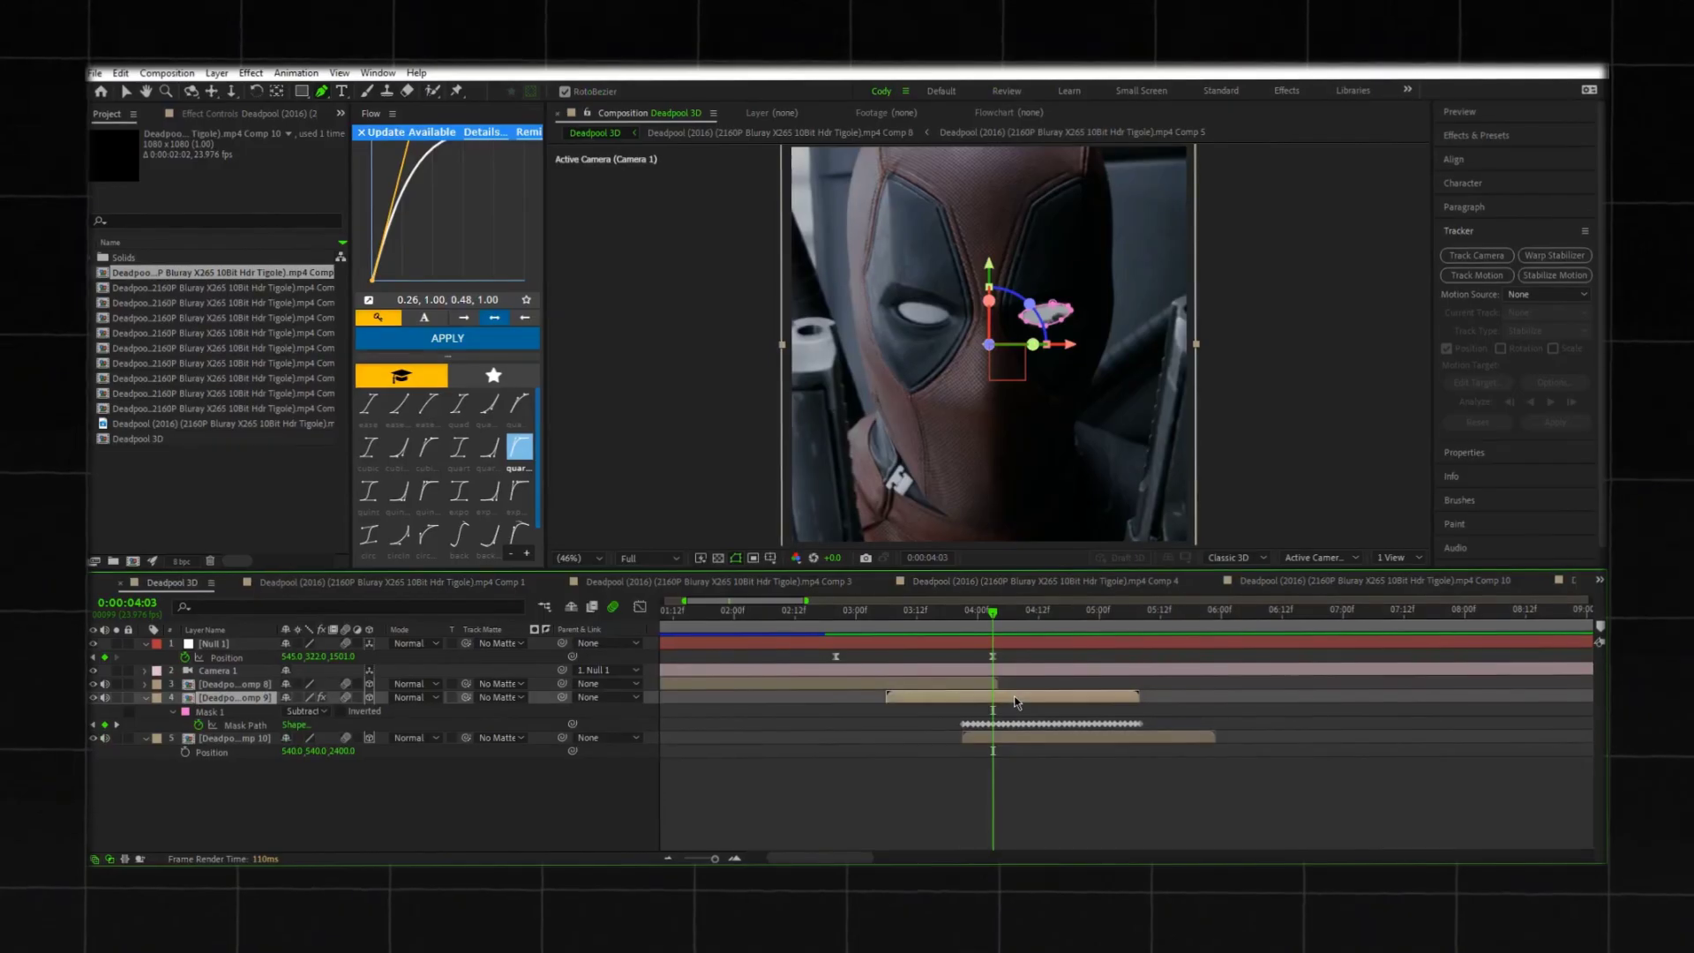
key("u")
left_click(729, 699)
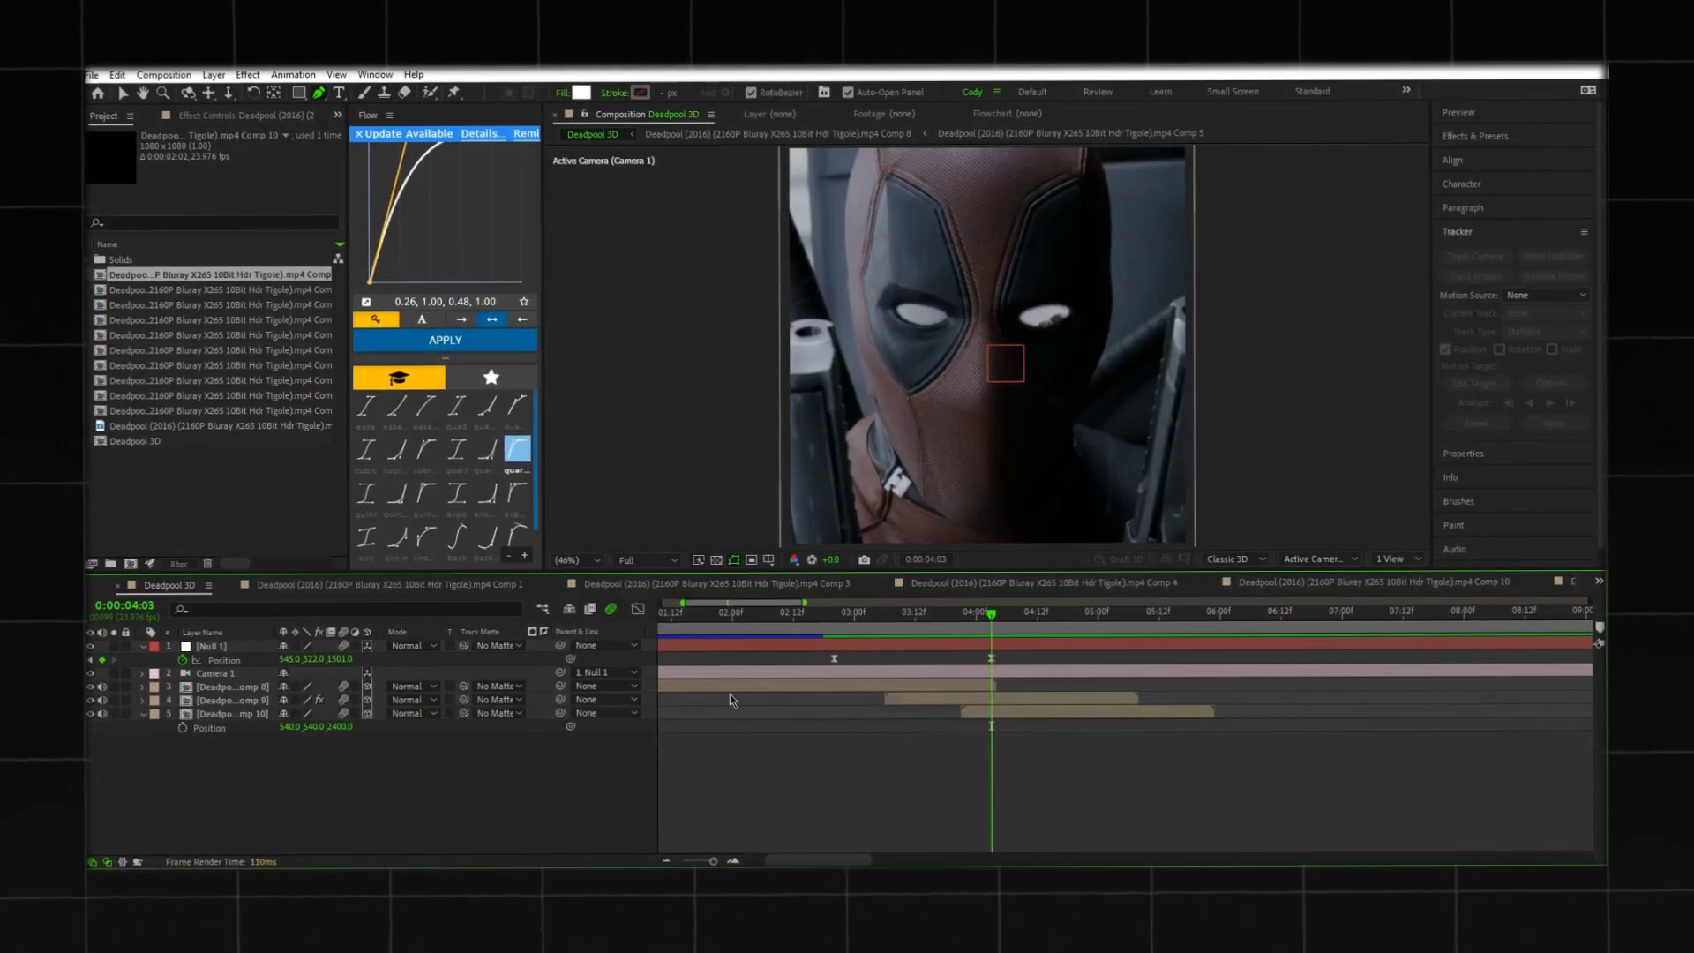
Step: Add a new 3D null object and parent the existing camera null to it
left_click(694, 650)
right_click(542, 652)
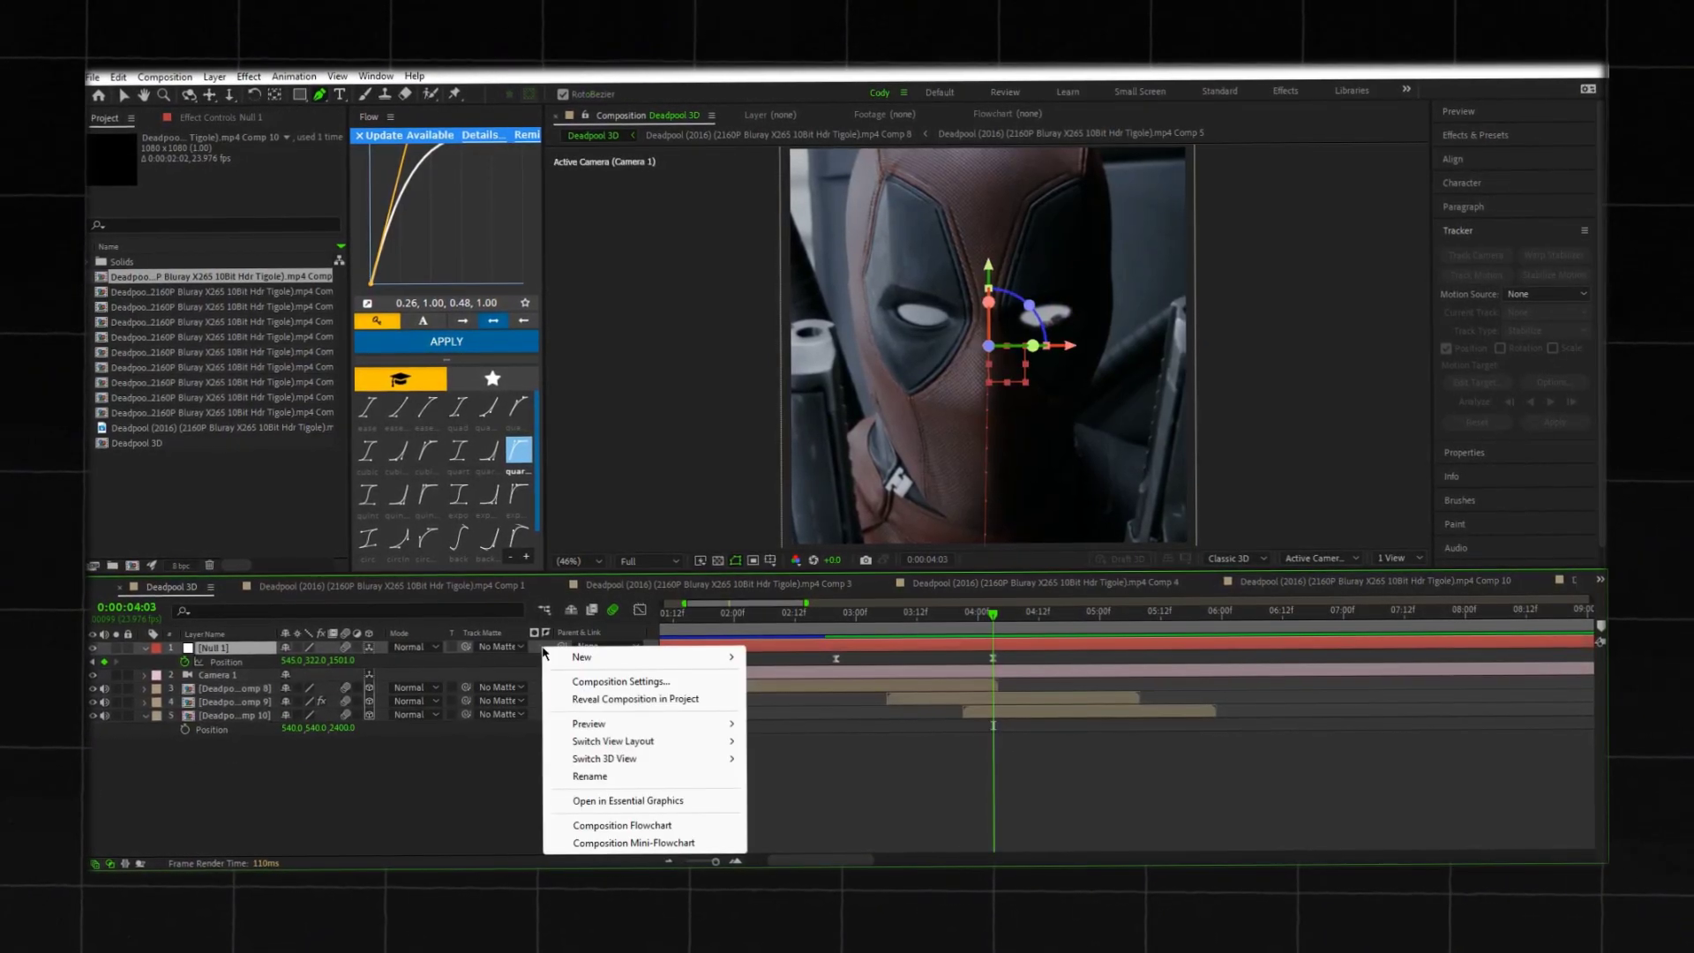
mouse_move(578, 654)
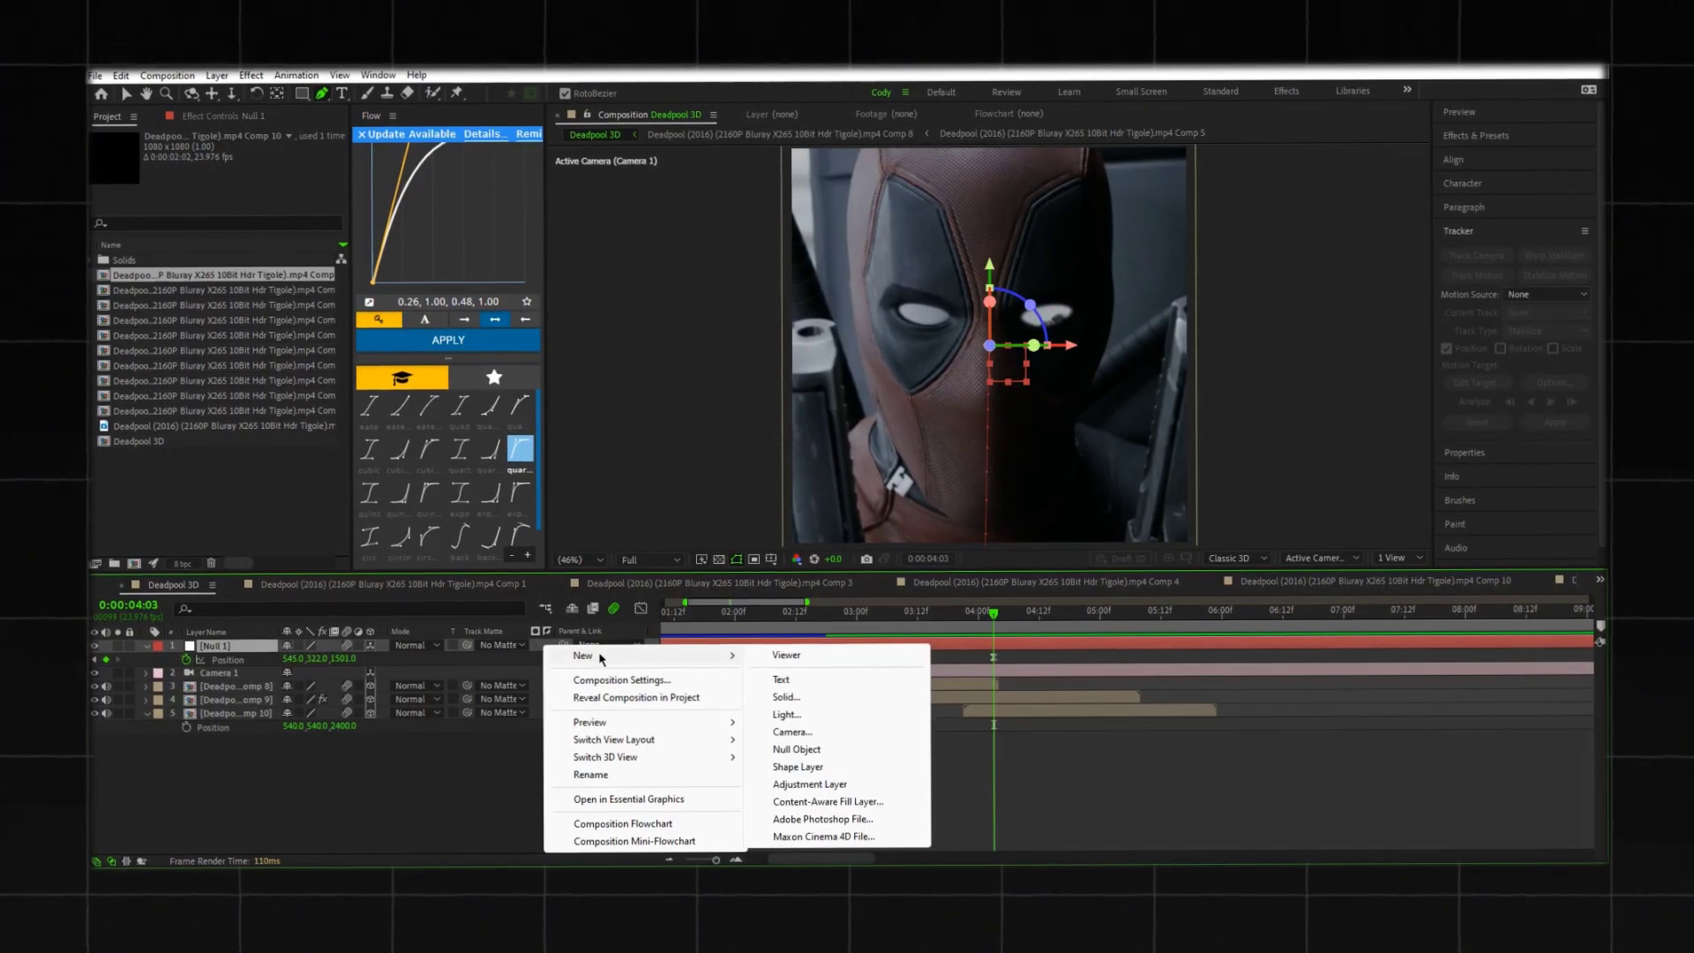
left_click(798, 748)
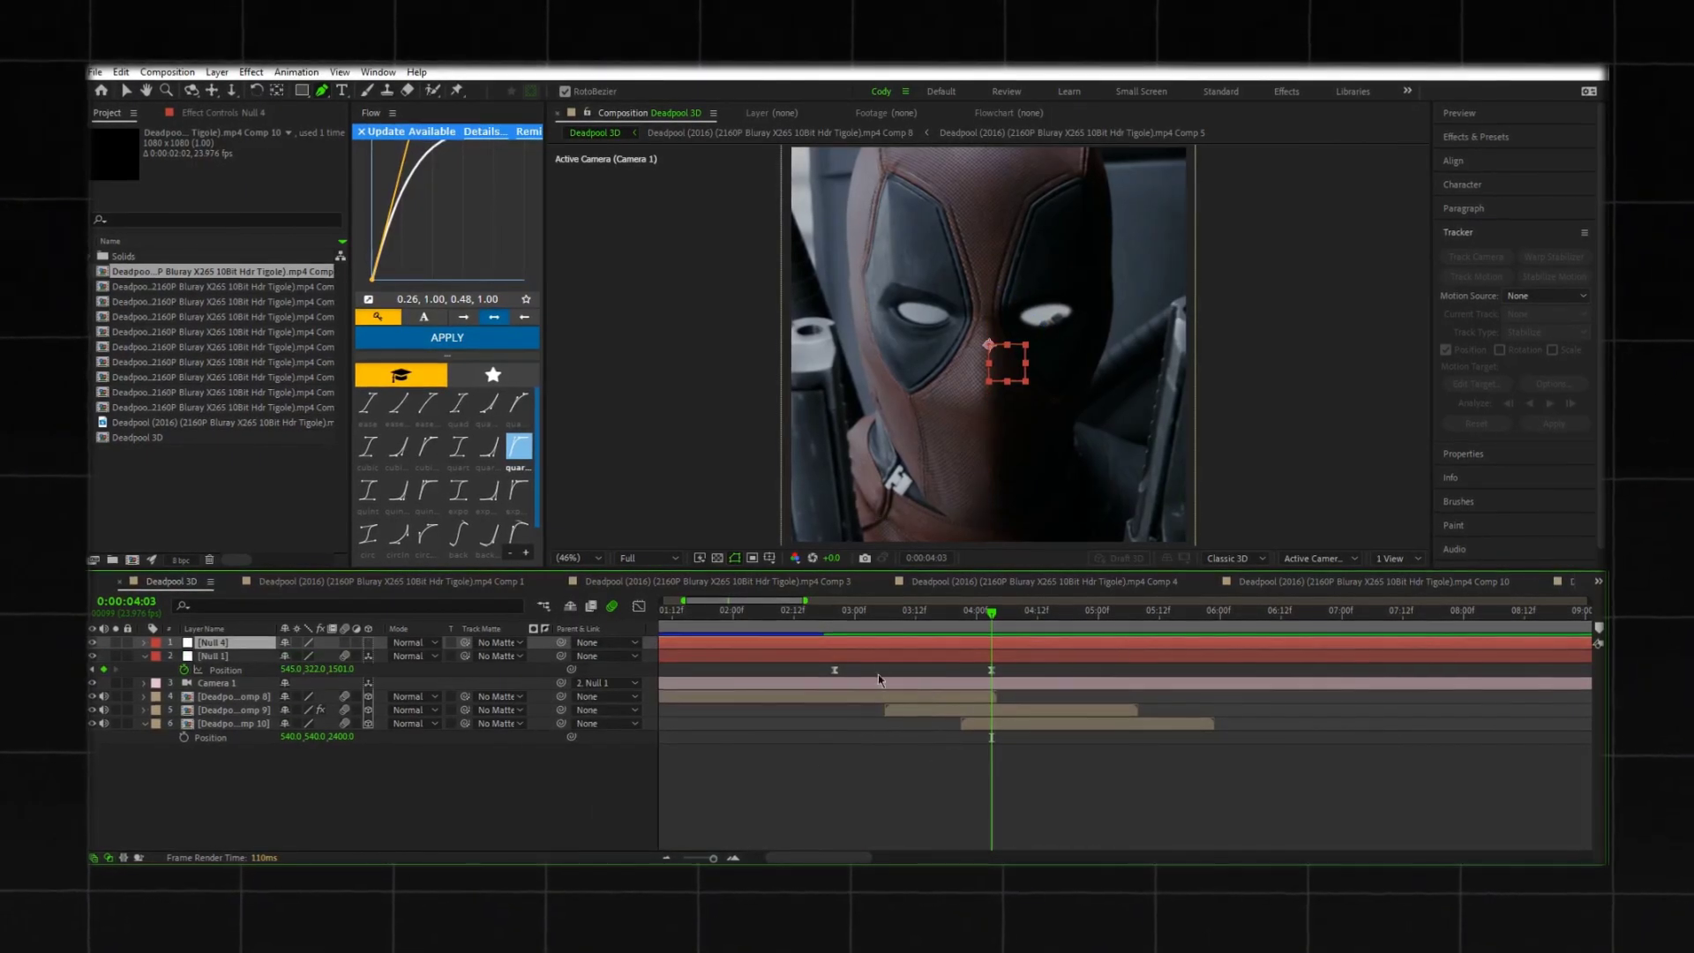
left_click(372, 641)
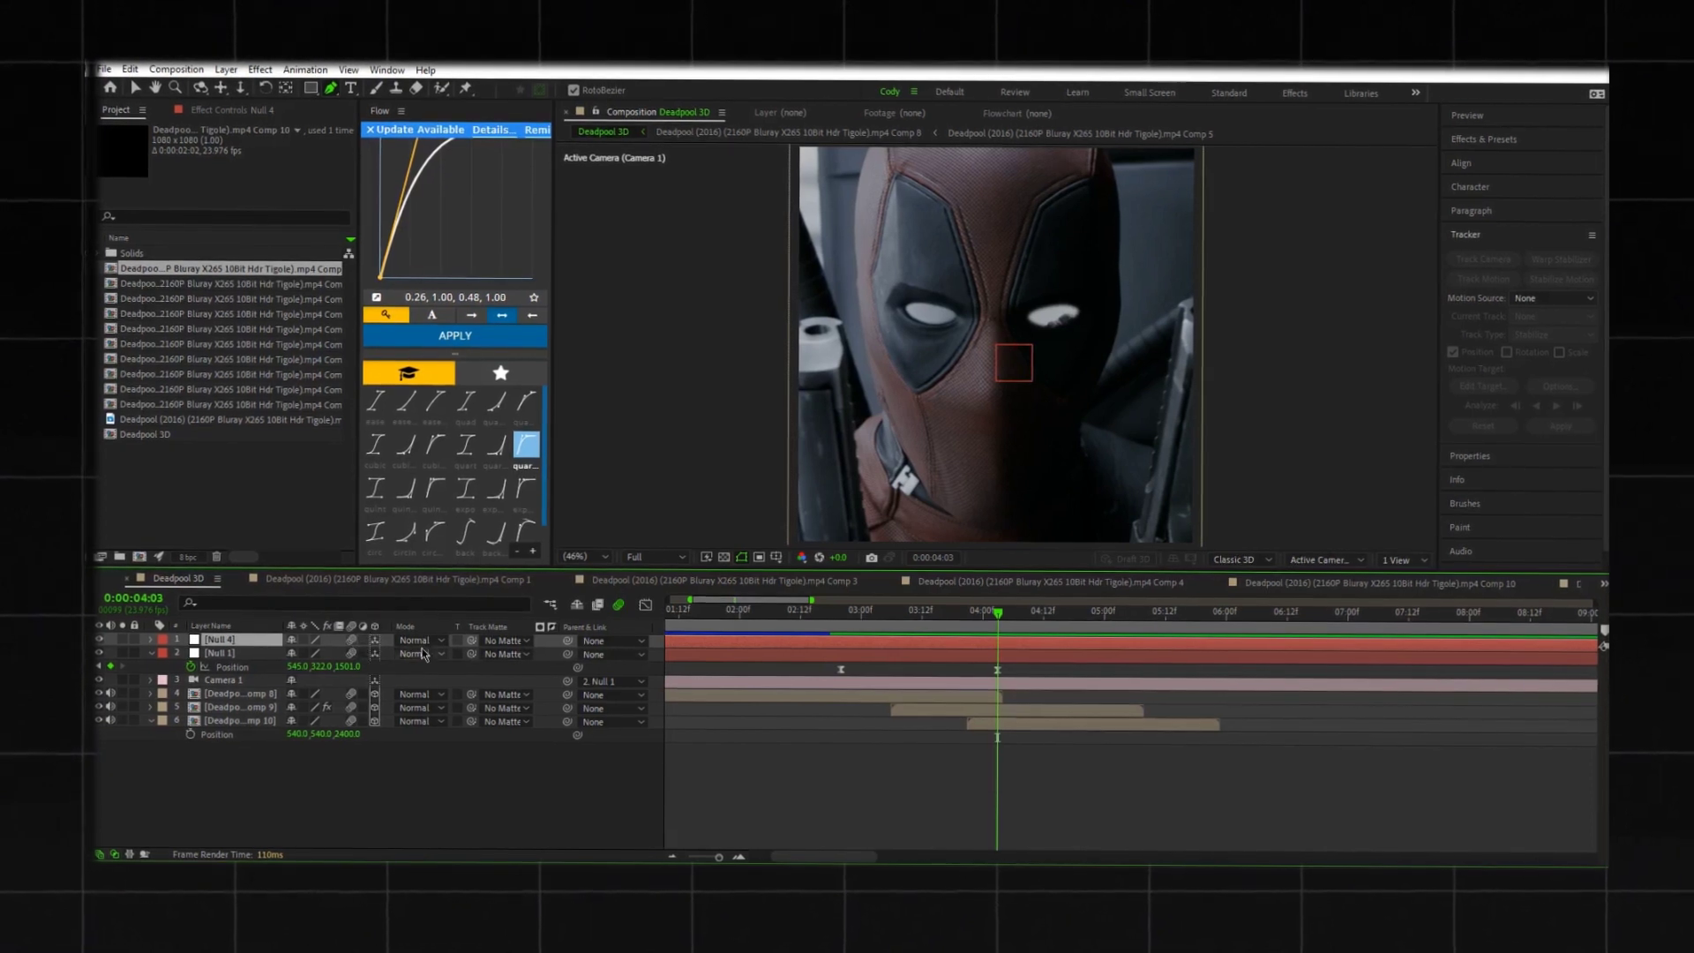
left_click_drag(565, 653, 251, 648)
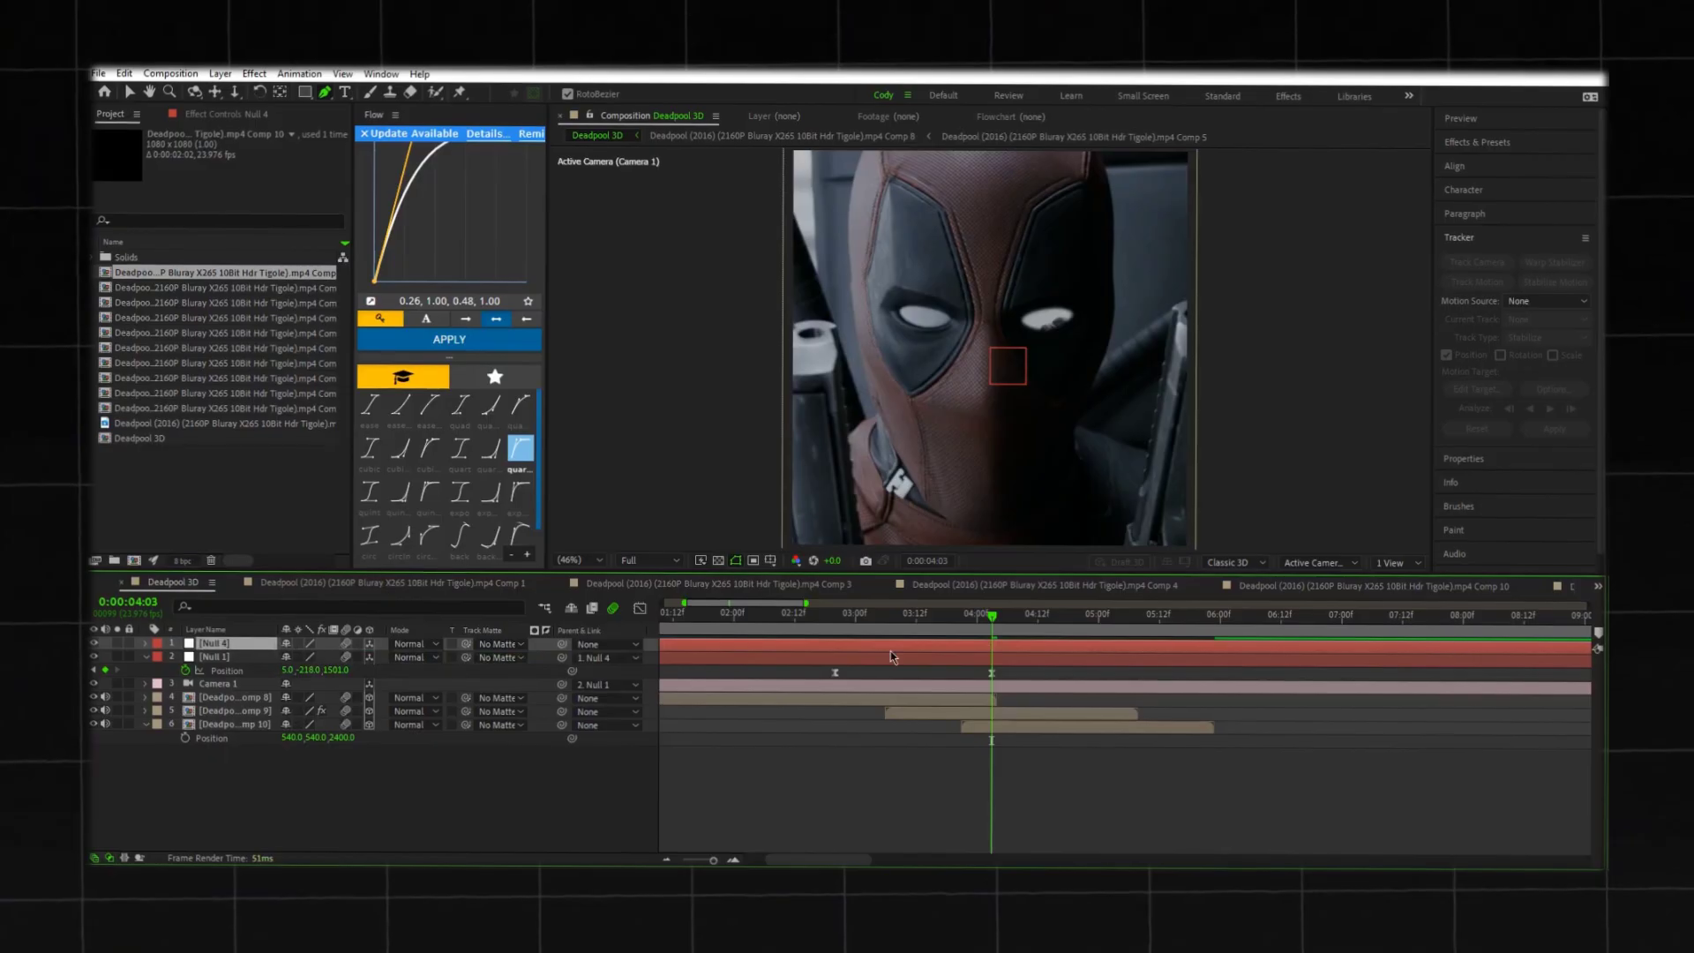
Step: Keyframe the new null's position at 0:00:03:15 and set it to 712, 461, 1452 at 0:00:05:04
key("p")
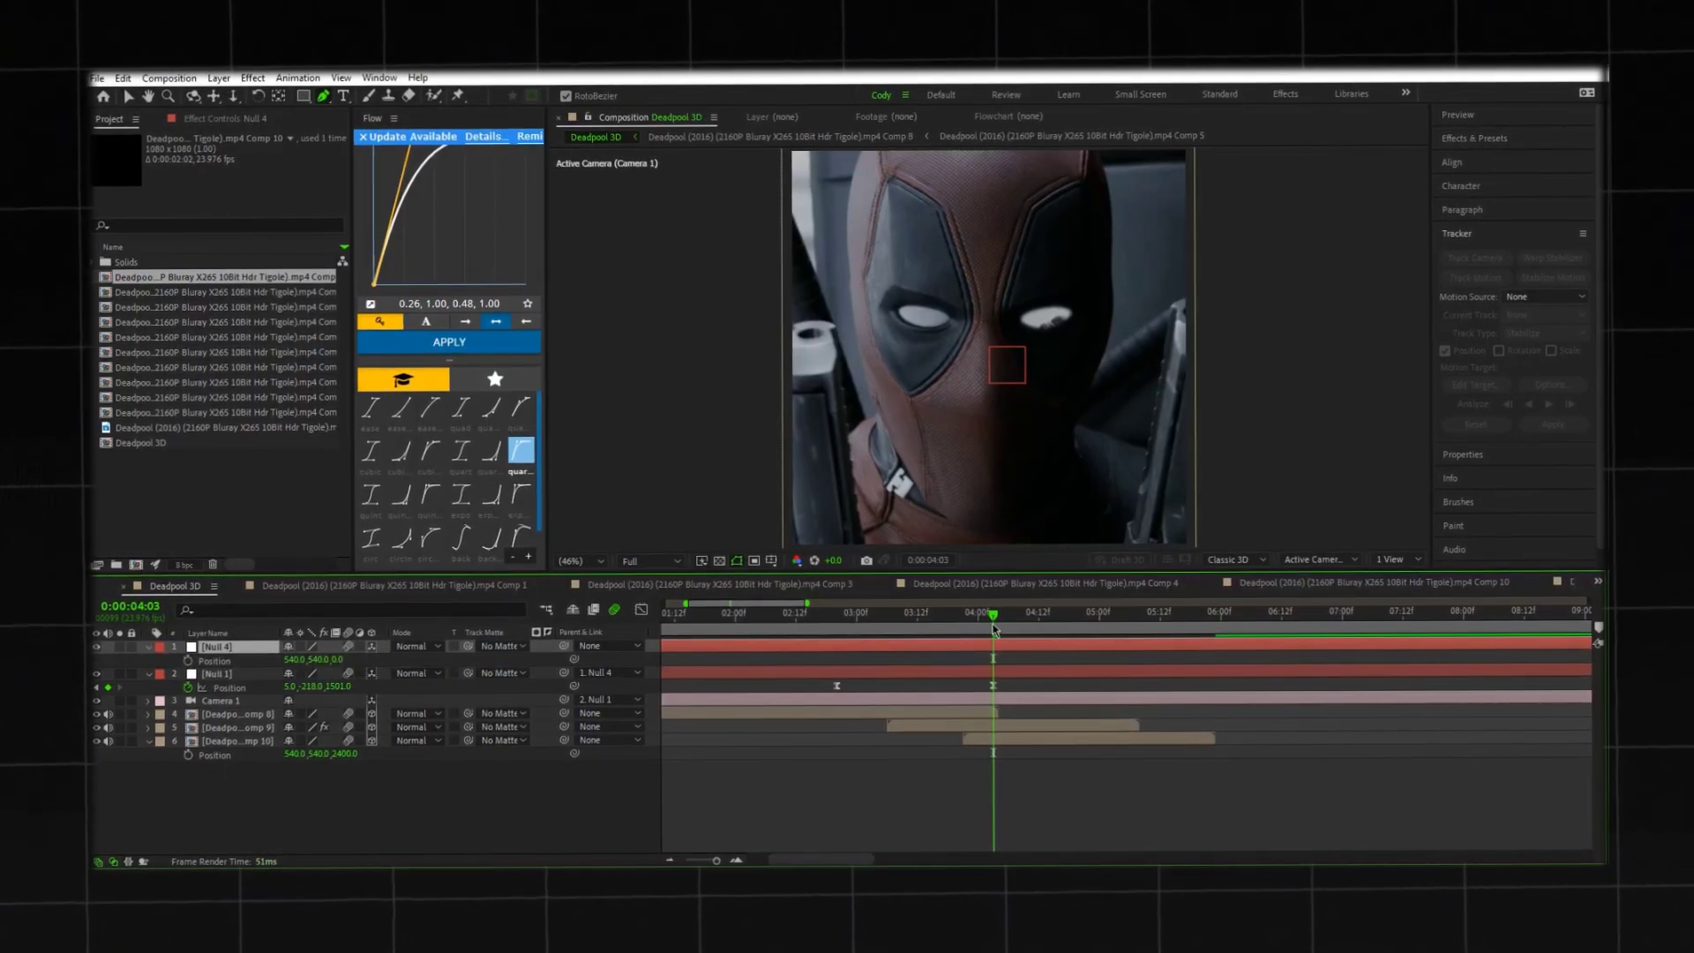
left_click_drag(975, 624, 935, 631)
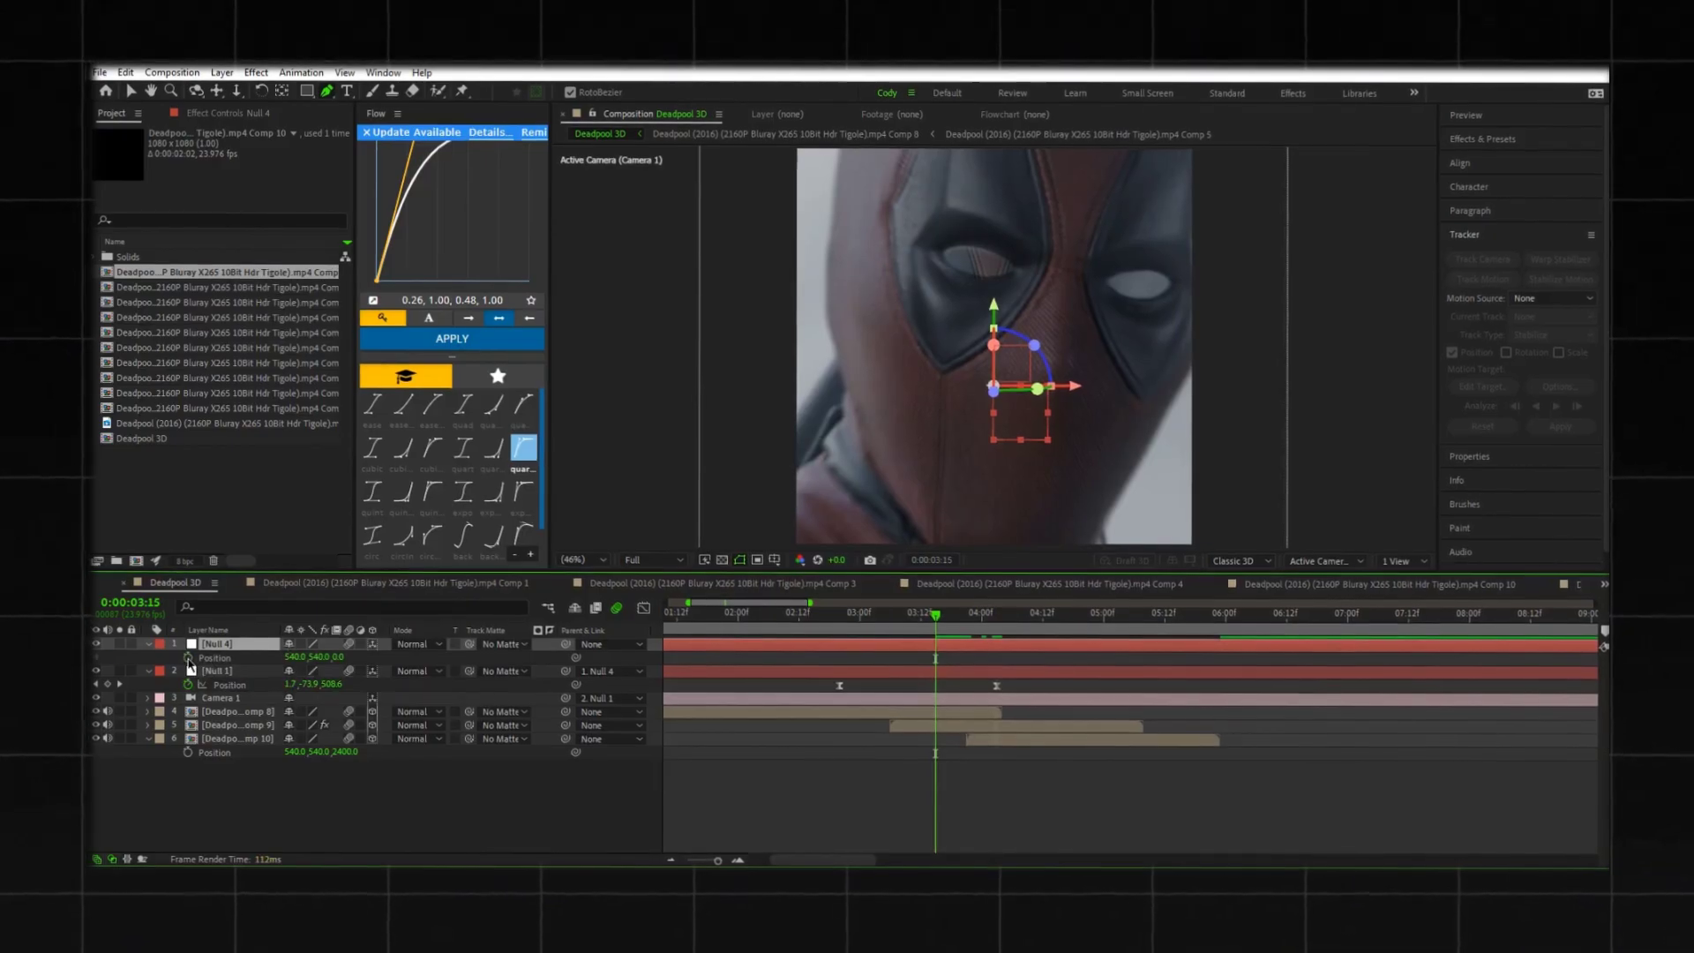
left_click(188, 658)
left_click_drag(935, 615, 1125, 654)
mouse_move(339, 657)
left_mouse_down()
mouse_move(592, 660)
mouse_move(357, 656)
left_mouse_up()
left_click_drag(319, 655, 494, 656)
left_click_drag(314, 654, 389, 656)
Step: Scale the third clip down to 65% and reposition it so it sits centred in the camera view
left_click(1020, 738)
key("comma")
key("comma")
key("v")
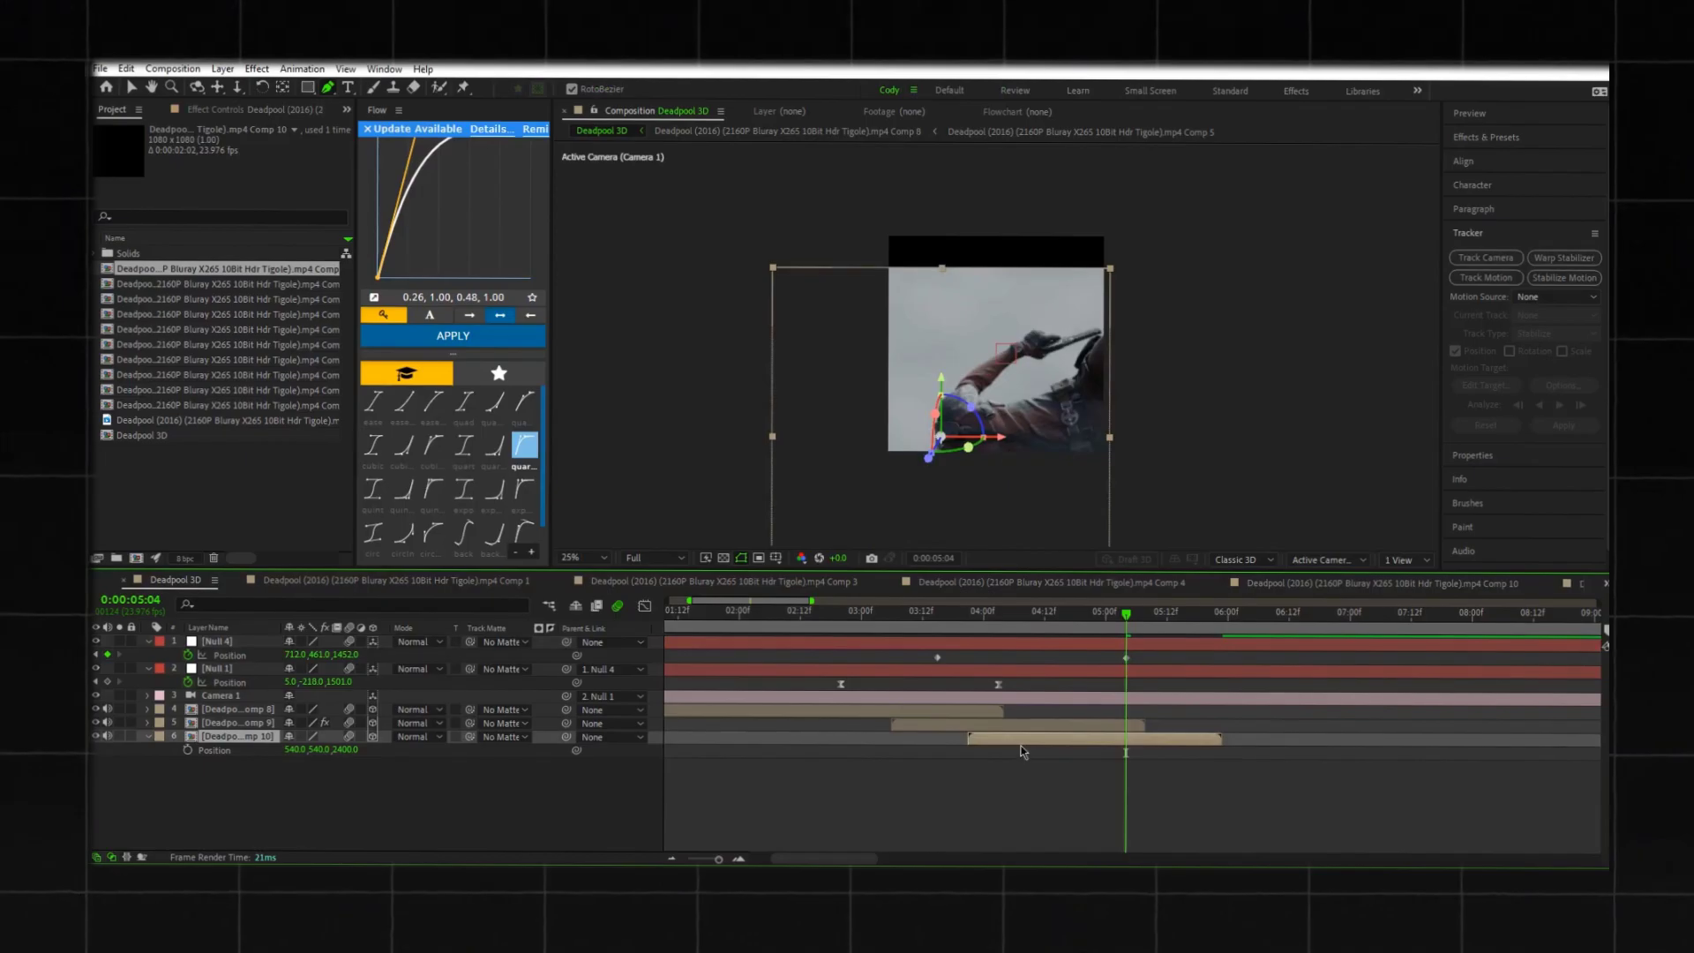
left_click_drag(1125, 613, 1004, 613)
left_click_drag(982, 378, 997, 352)
left_click_drag(1003, 613, 1105, 624)
left_click_drag(1007, 355, 1000, 352)
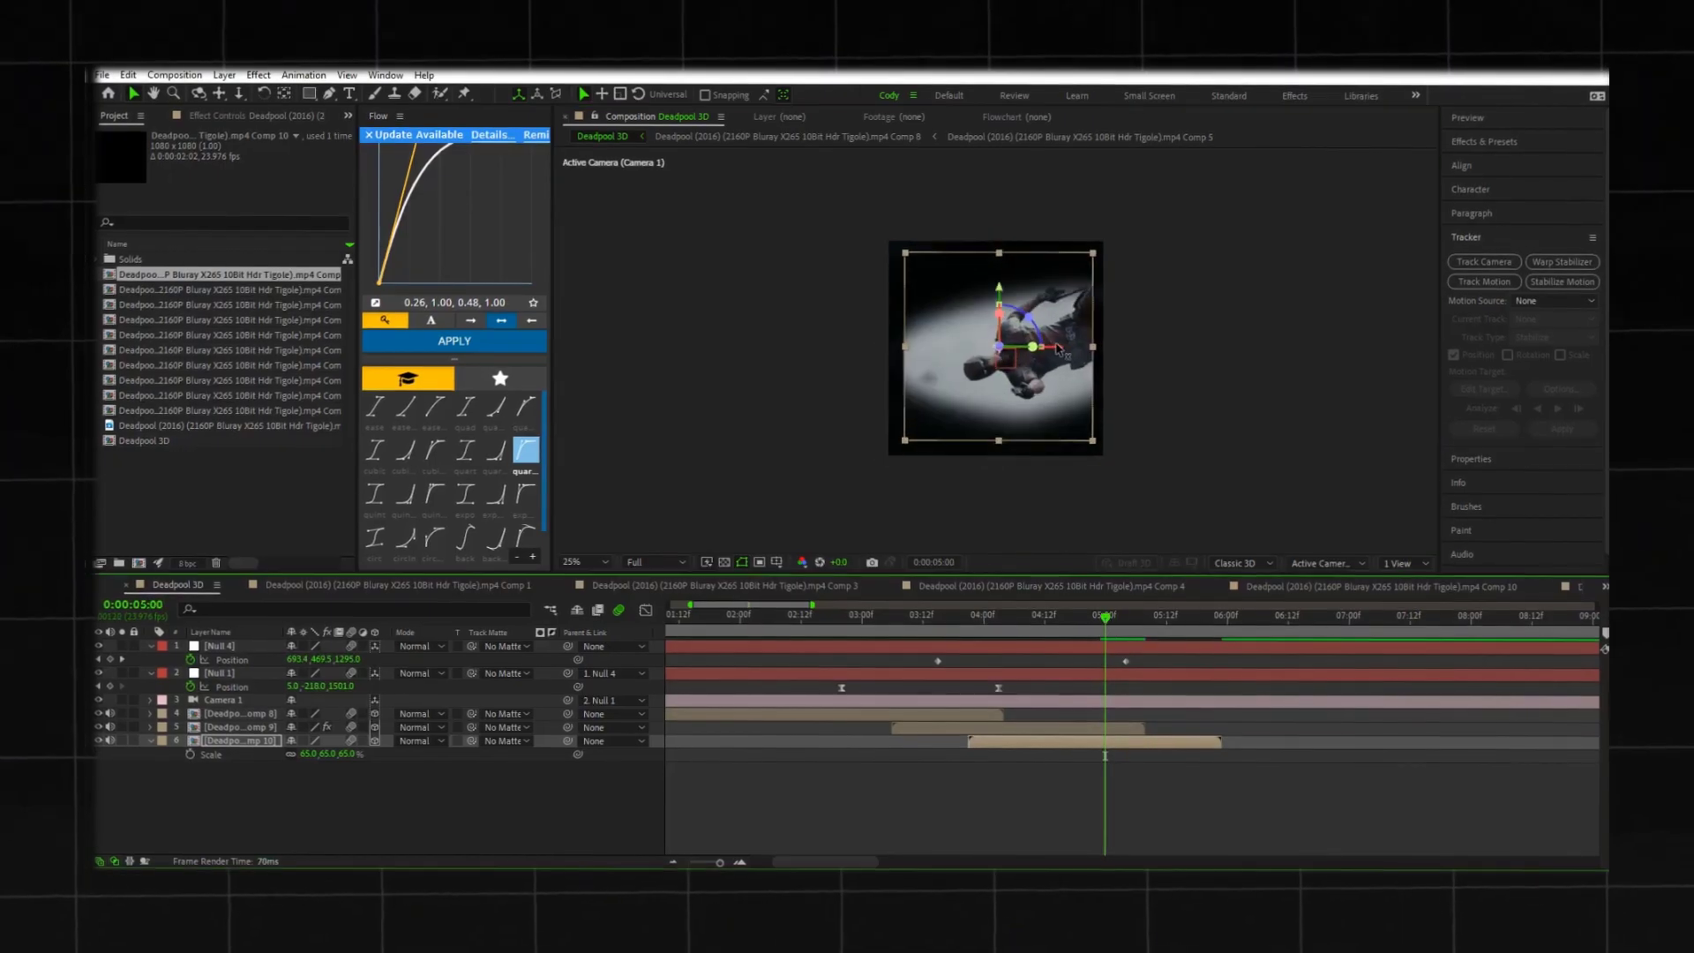
Step: Copy the Motion Tile effect from the second clip onto the third clip
left_click(1145, 618)
left_click(1129, 727)
left_click(252, 115)
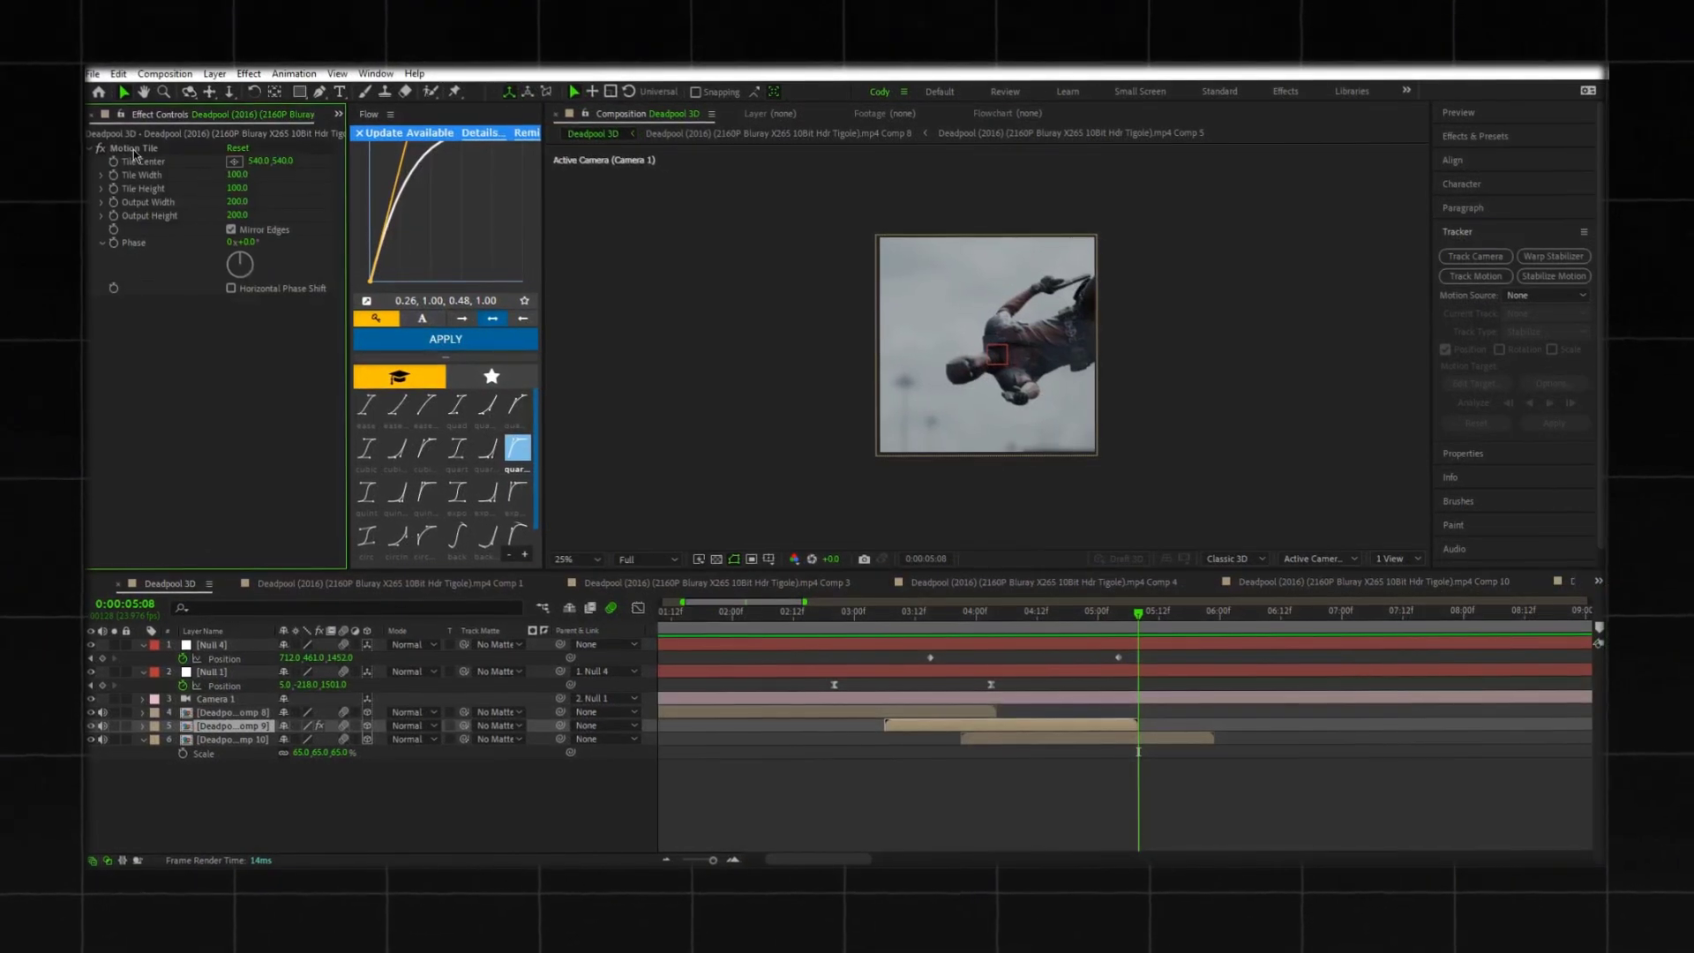
left_click(1050, 741)
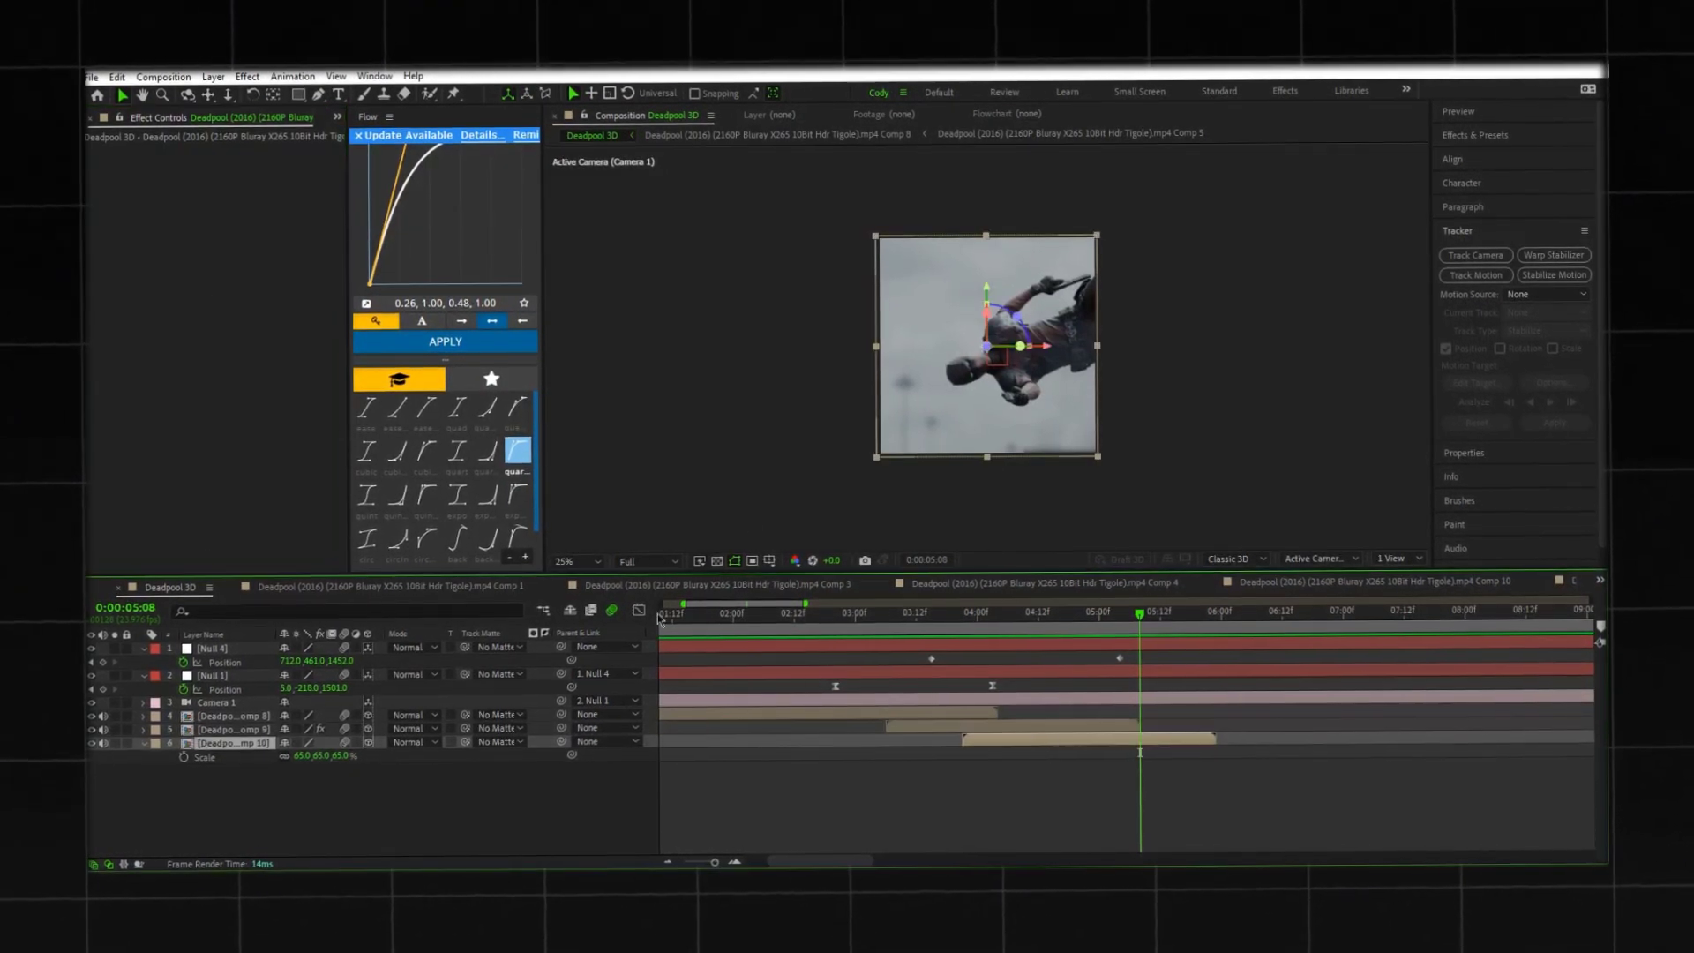
left_click_drag(1136, 615, 1051, 615)
left_click(1083, 693)
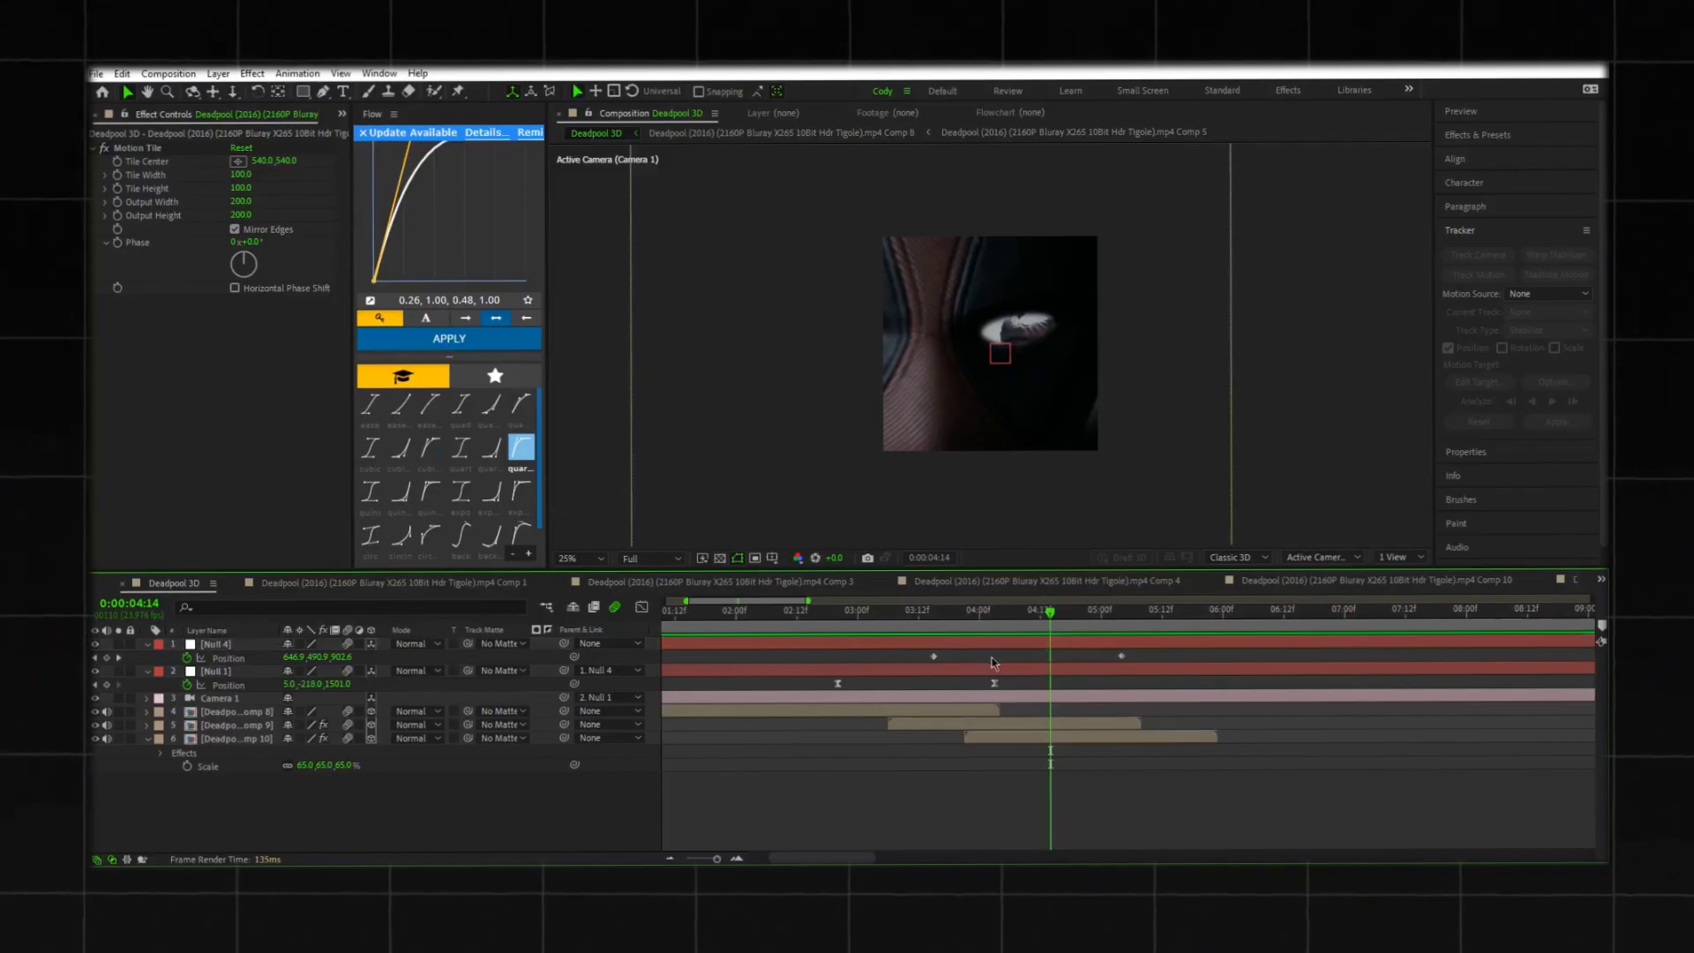
Step: Easy-ease Null 4's two position keyframes, lengthen both ease handles inward in the speed graph to sharpen the central peak, and preview the move
left_click_drag(1139, 651, 896, 659)
key("F9")
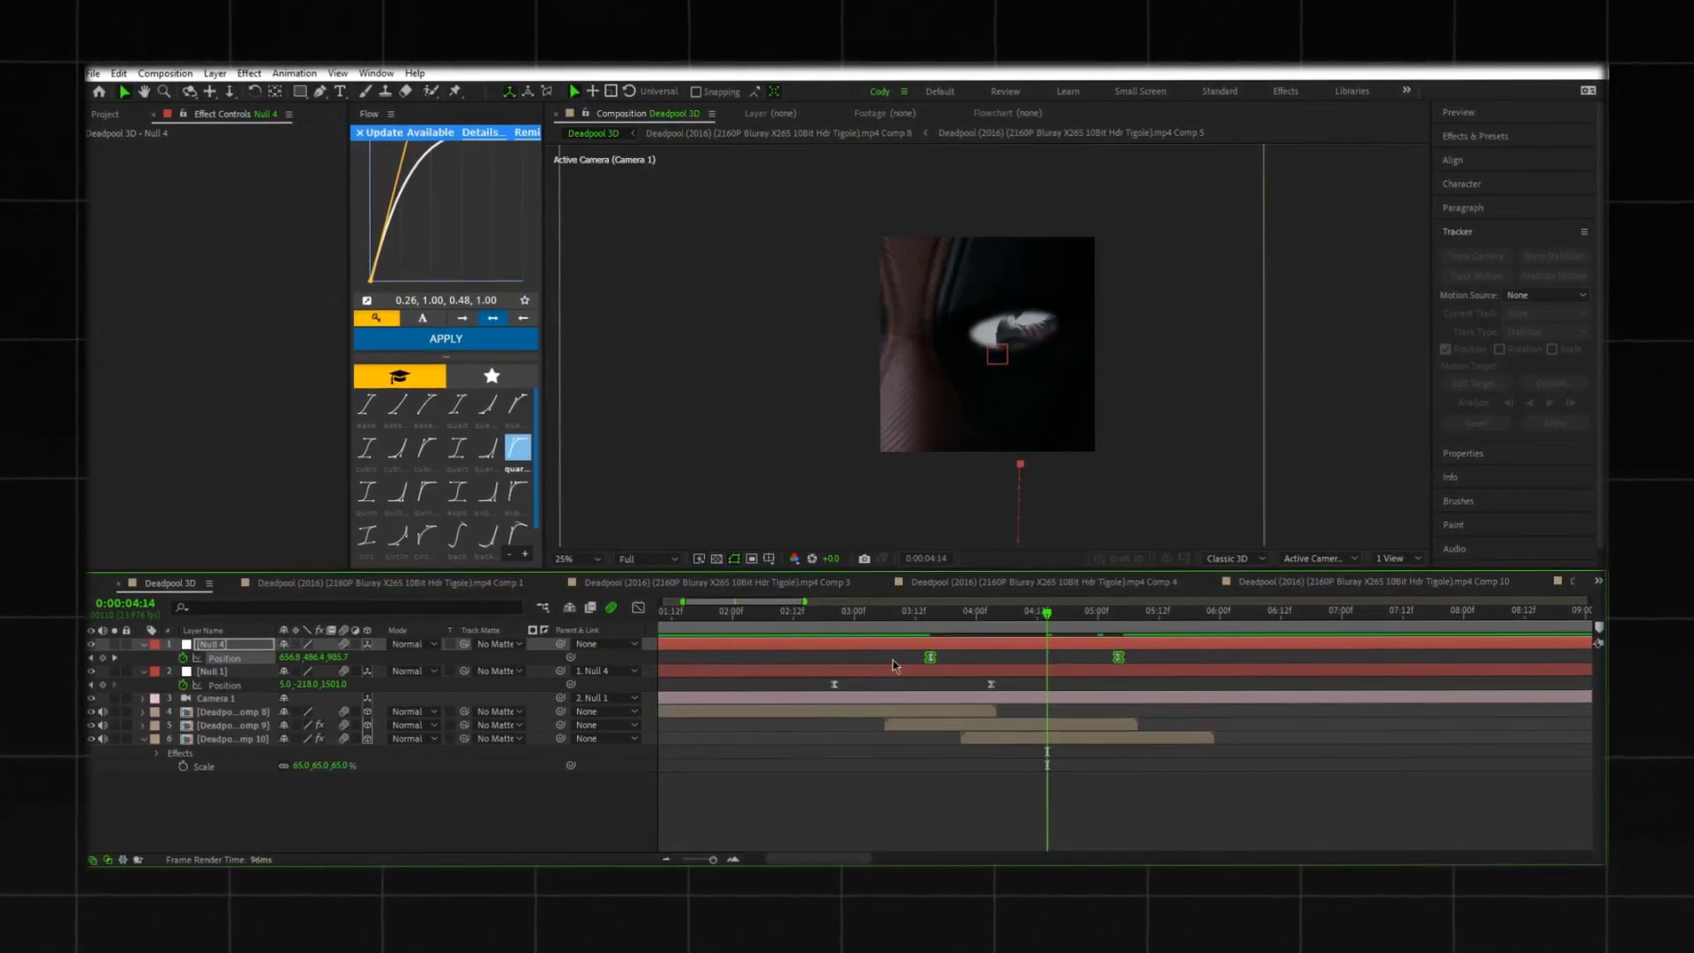
left_click(639, 611)
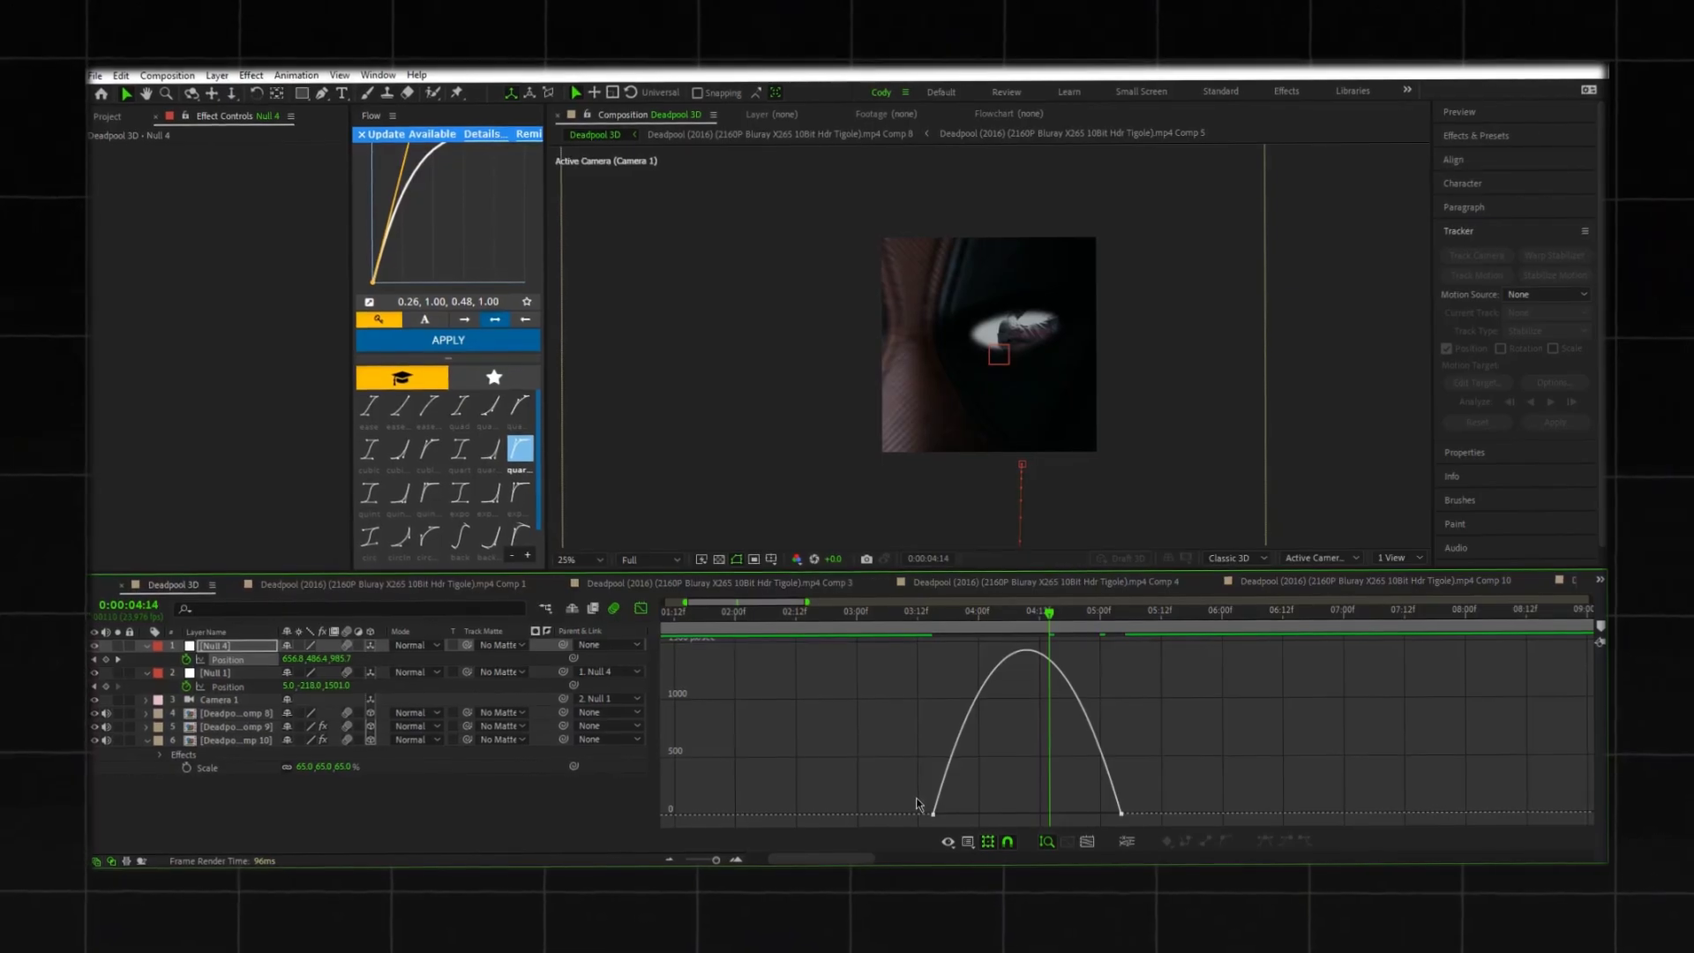
left_click_drag(963, 813, 976, 812)
left_click_drag(1151, 794, 1076, 813)
left_click_drag(1051, 612, 906, 647)
key("space")
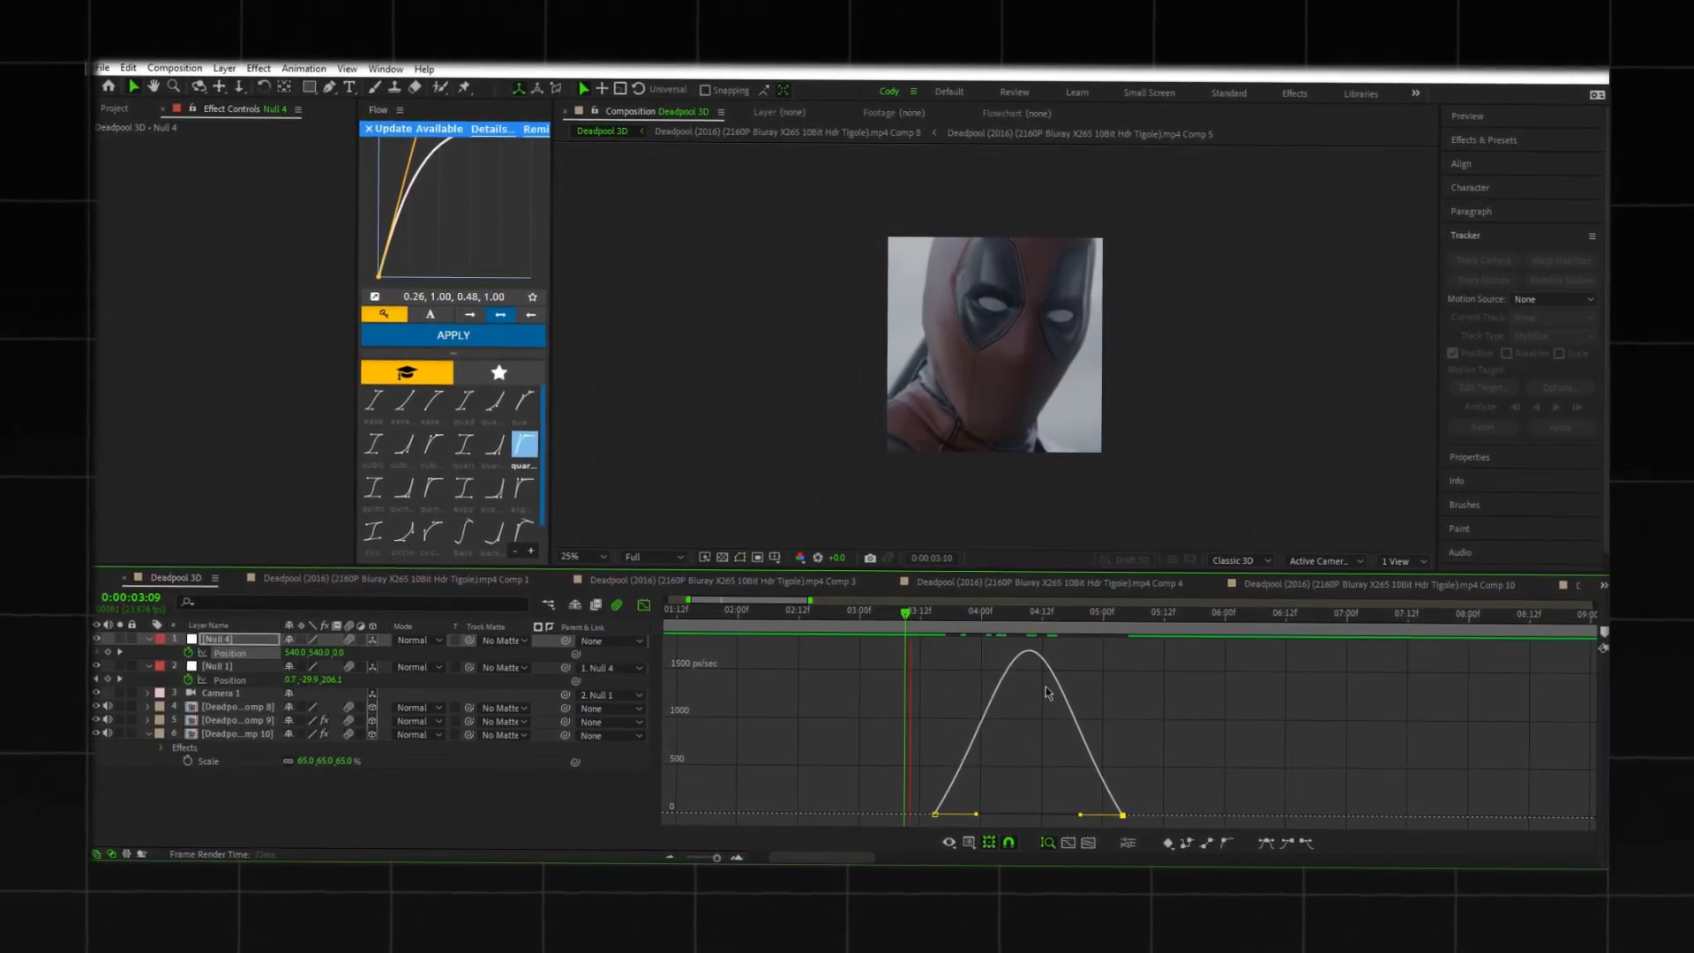
key("space")
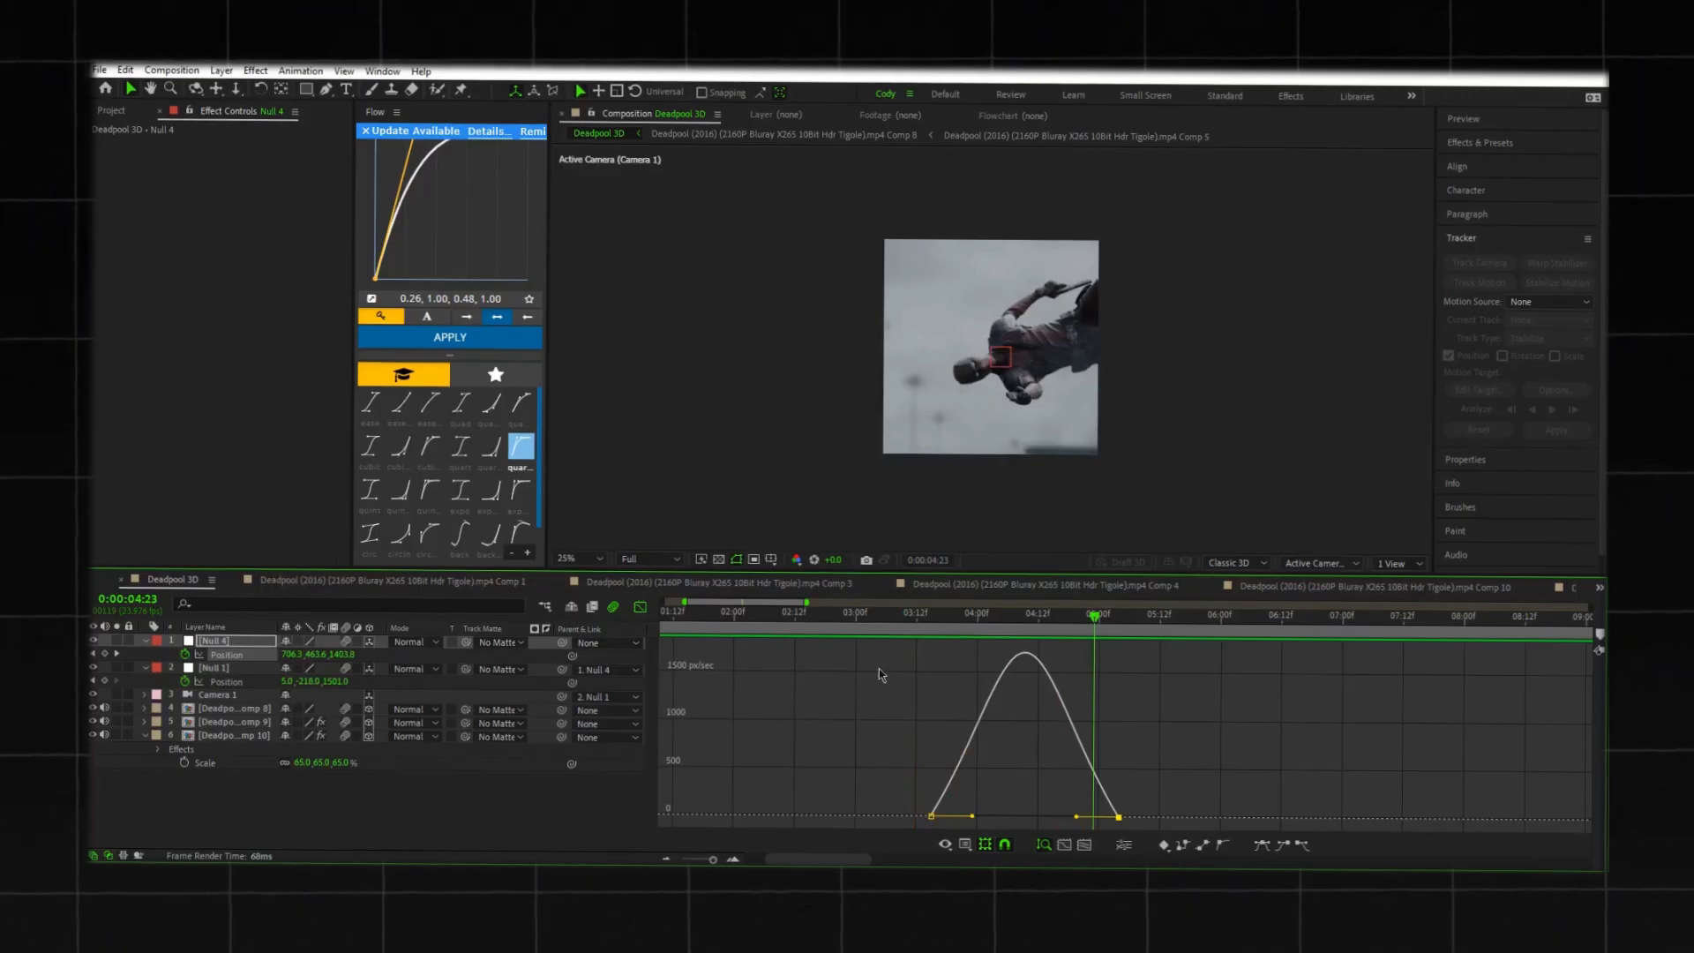
left_click(639, 609)
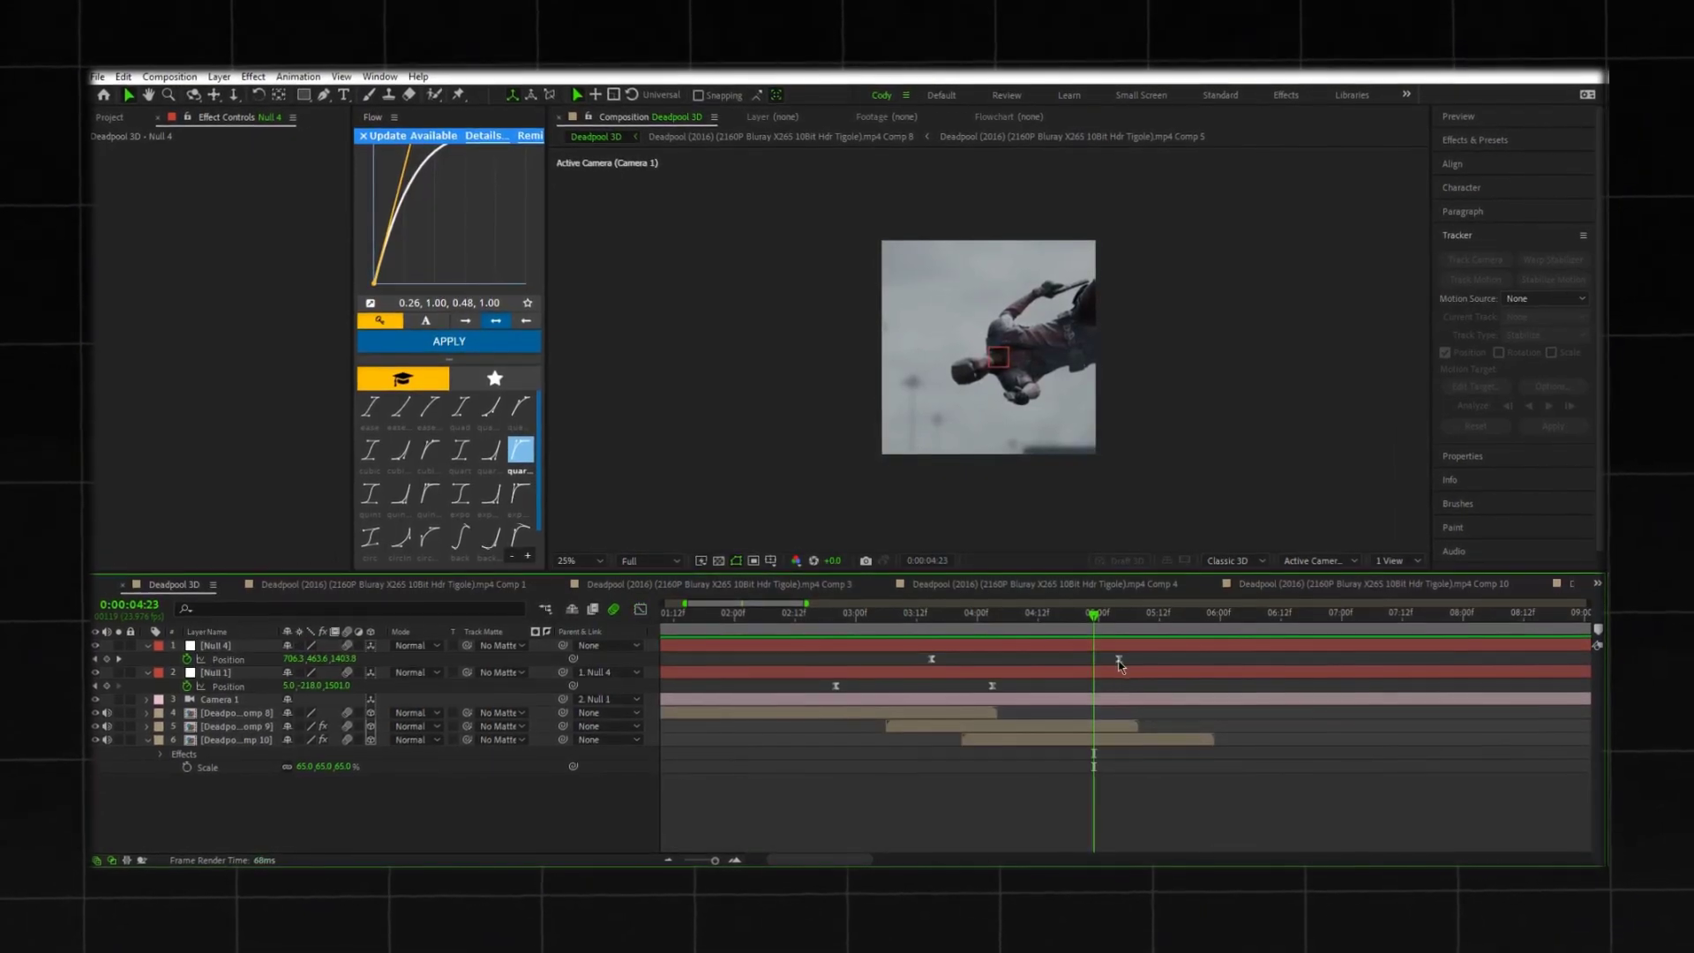
Step: Move Null 4's last position keyframe earlier to 0:00:04:23 and preview the camera transition
left_click_drag(1117, 659, 829, 646)
key("space")
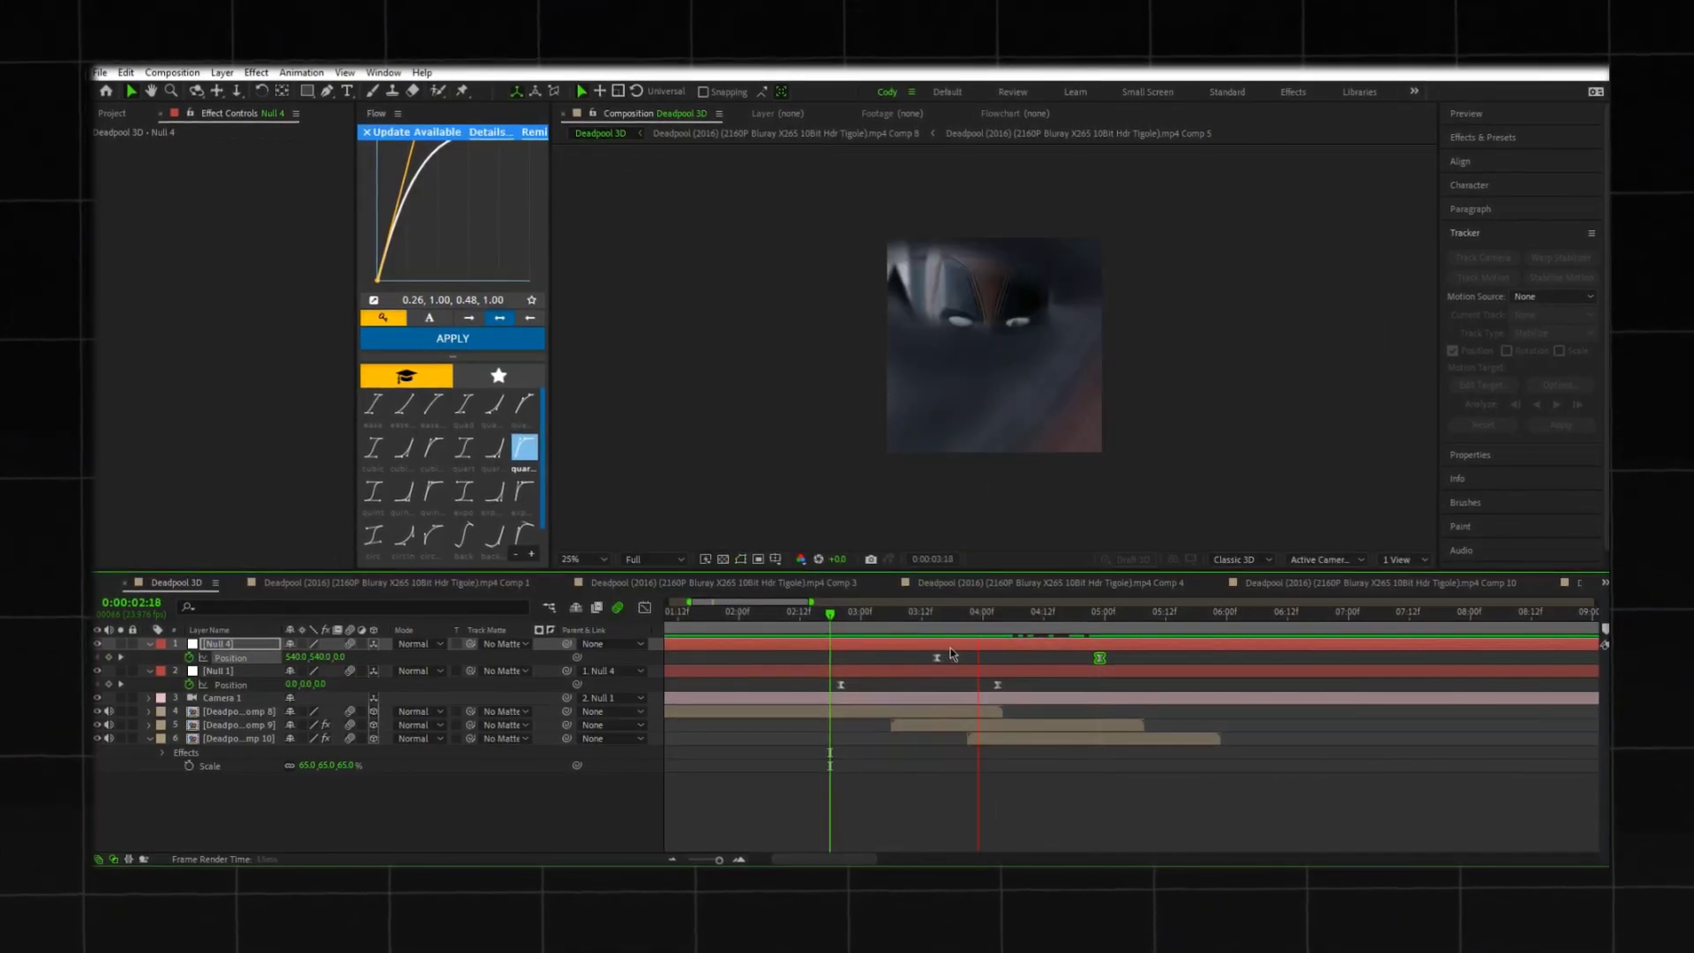
Step: Set Null 1's position keyframe at 0:00:04:03 to -38, -251, 1501 so the camera lines up better with the eye
left_click_drag(1118, 619, 968, 642)
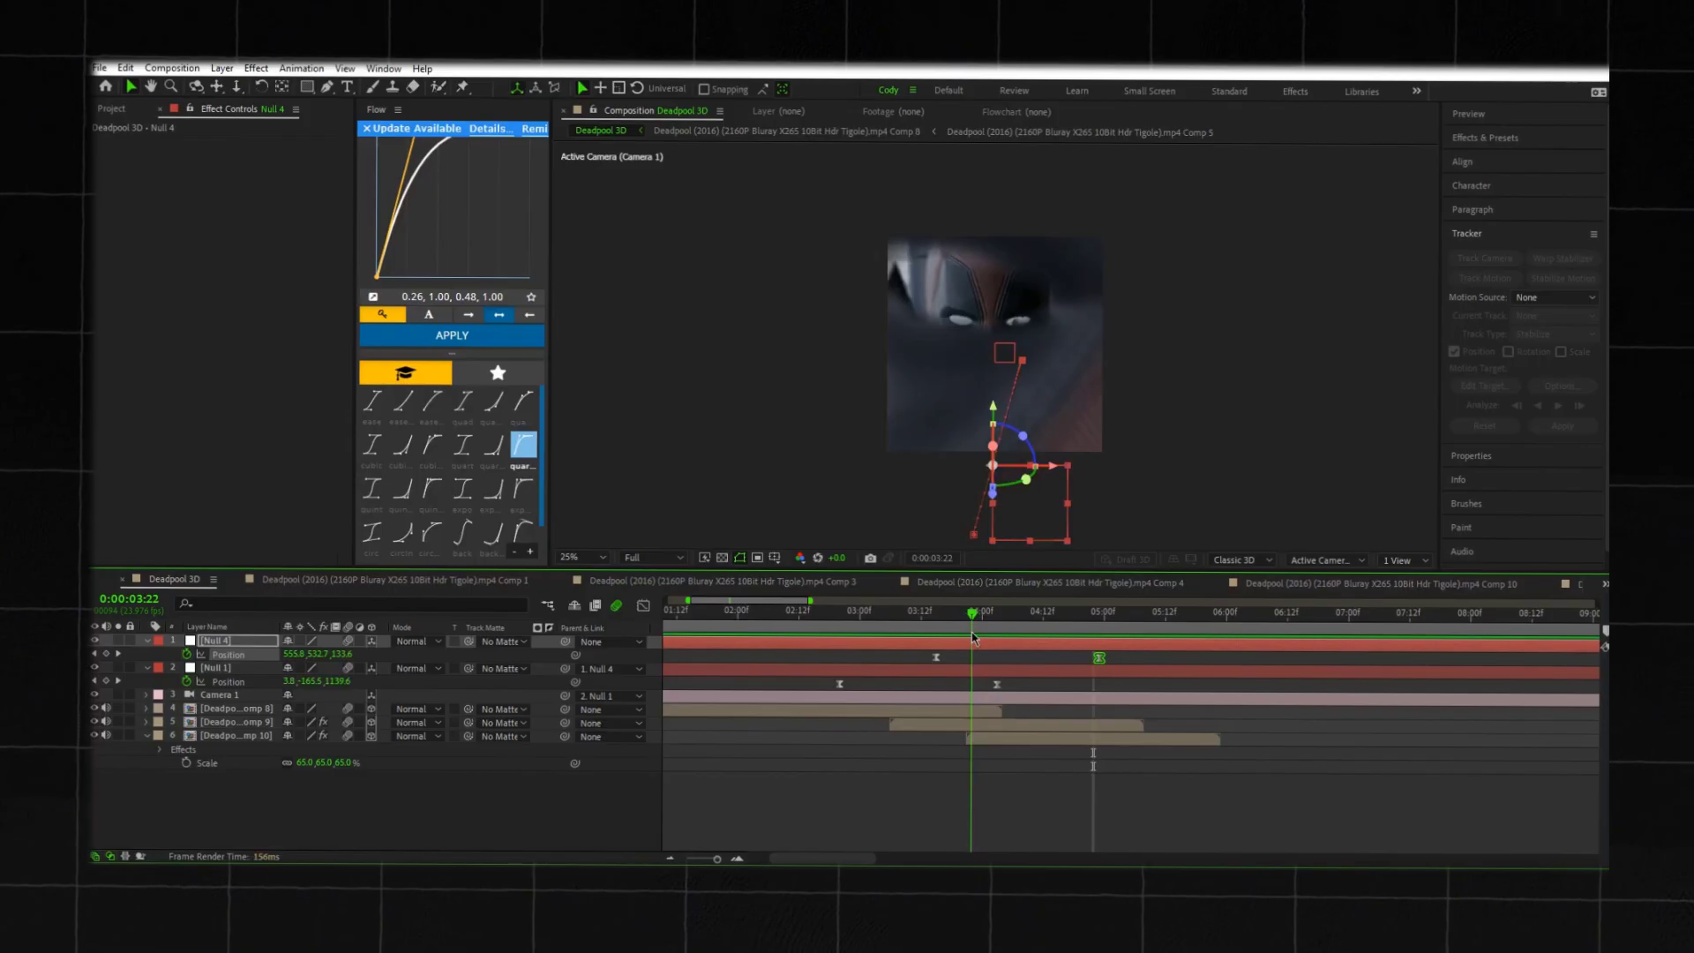
left_click_drag(974, 637, 992, 635)
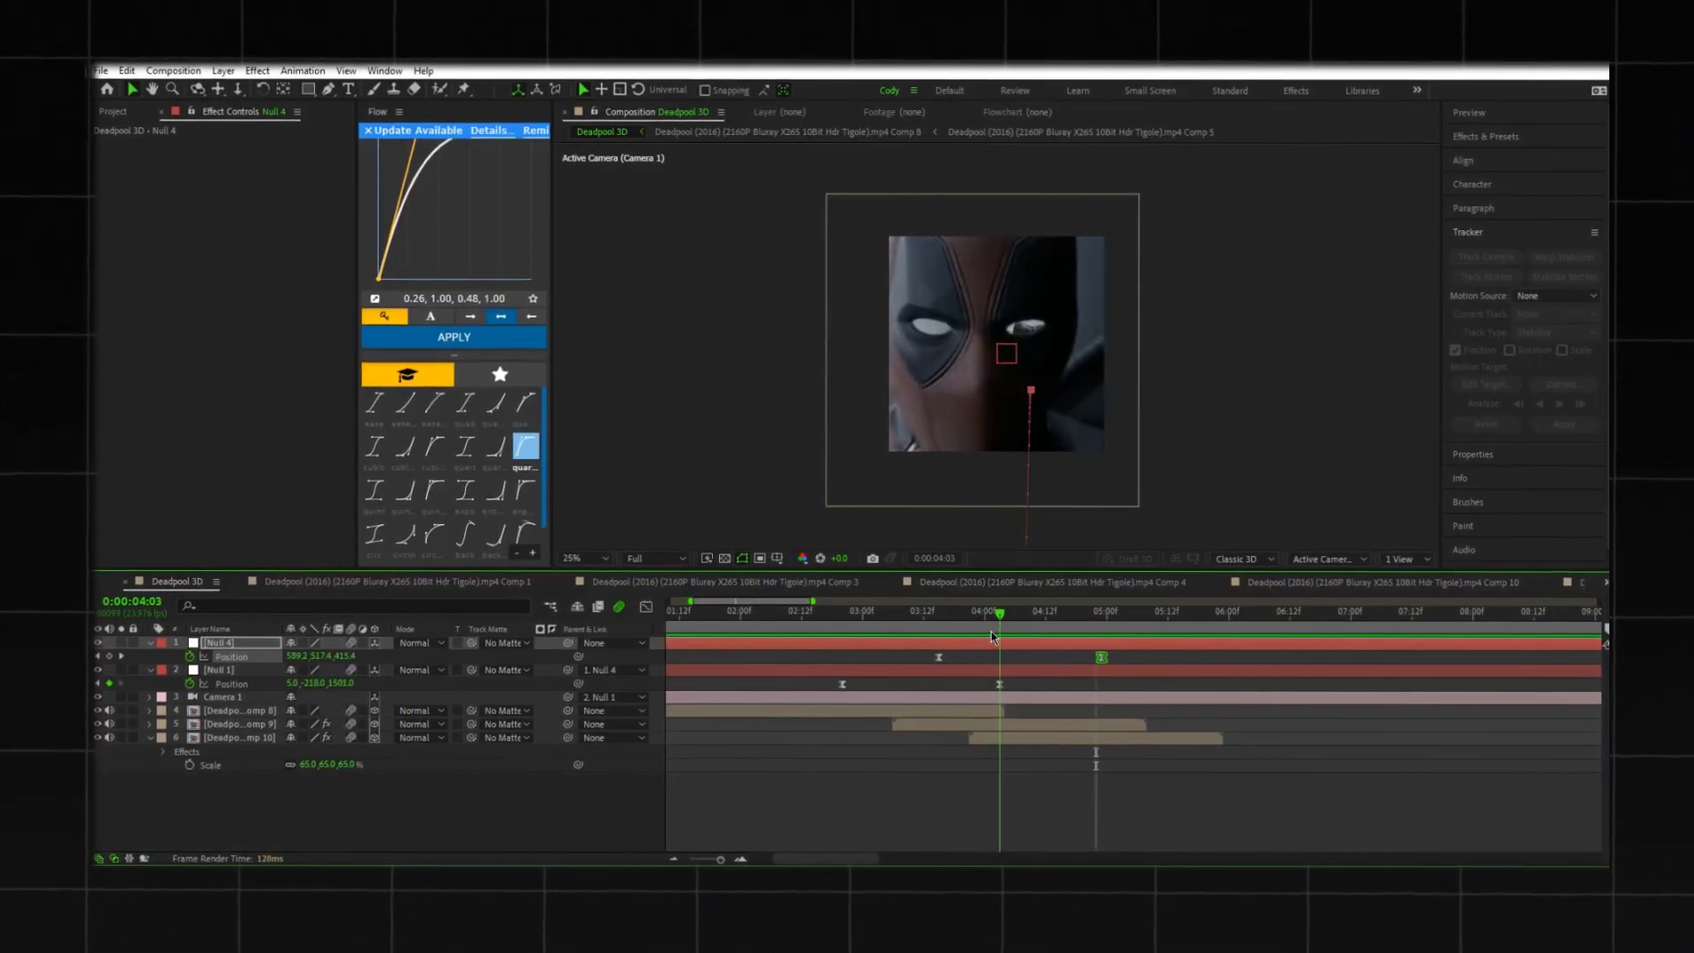
left_click(1000, 684)
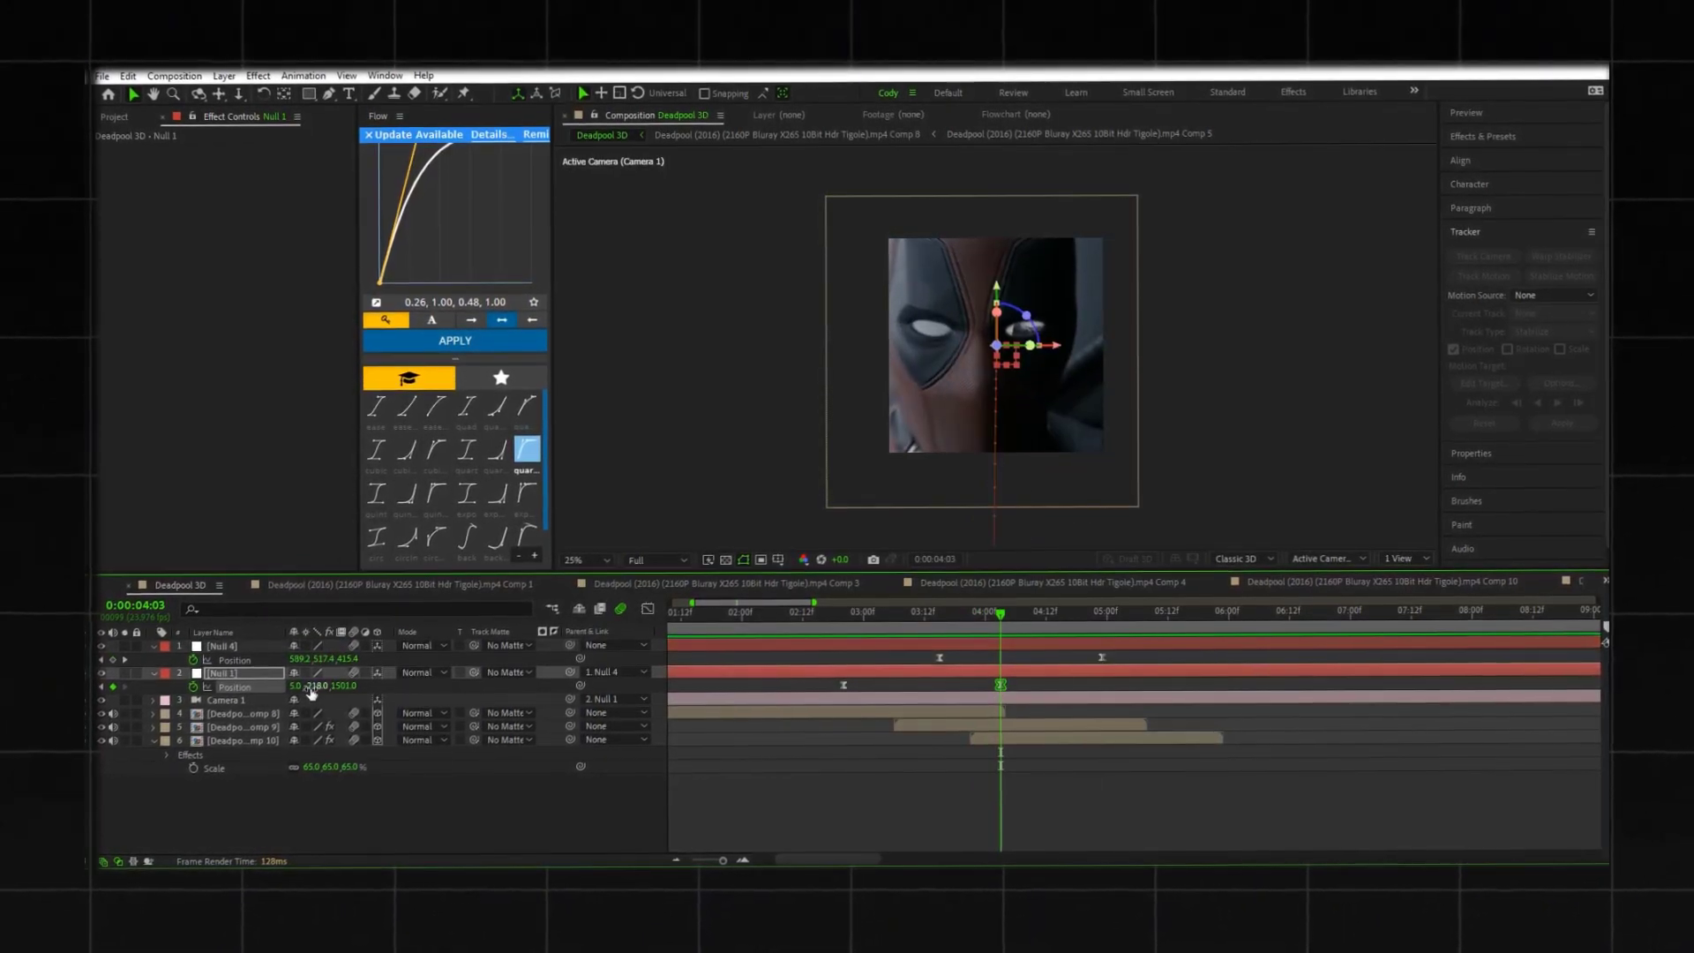
left_click_drag(308, 687, 262, 692)
Step: Set Null 4's position keyframe at 0:00:04:23 to 754, 497, 1452 to recentre the third clip, and preview the transition
left_click_drag(998, 616, 1100, 635)
left_click(1100, 660)
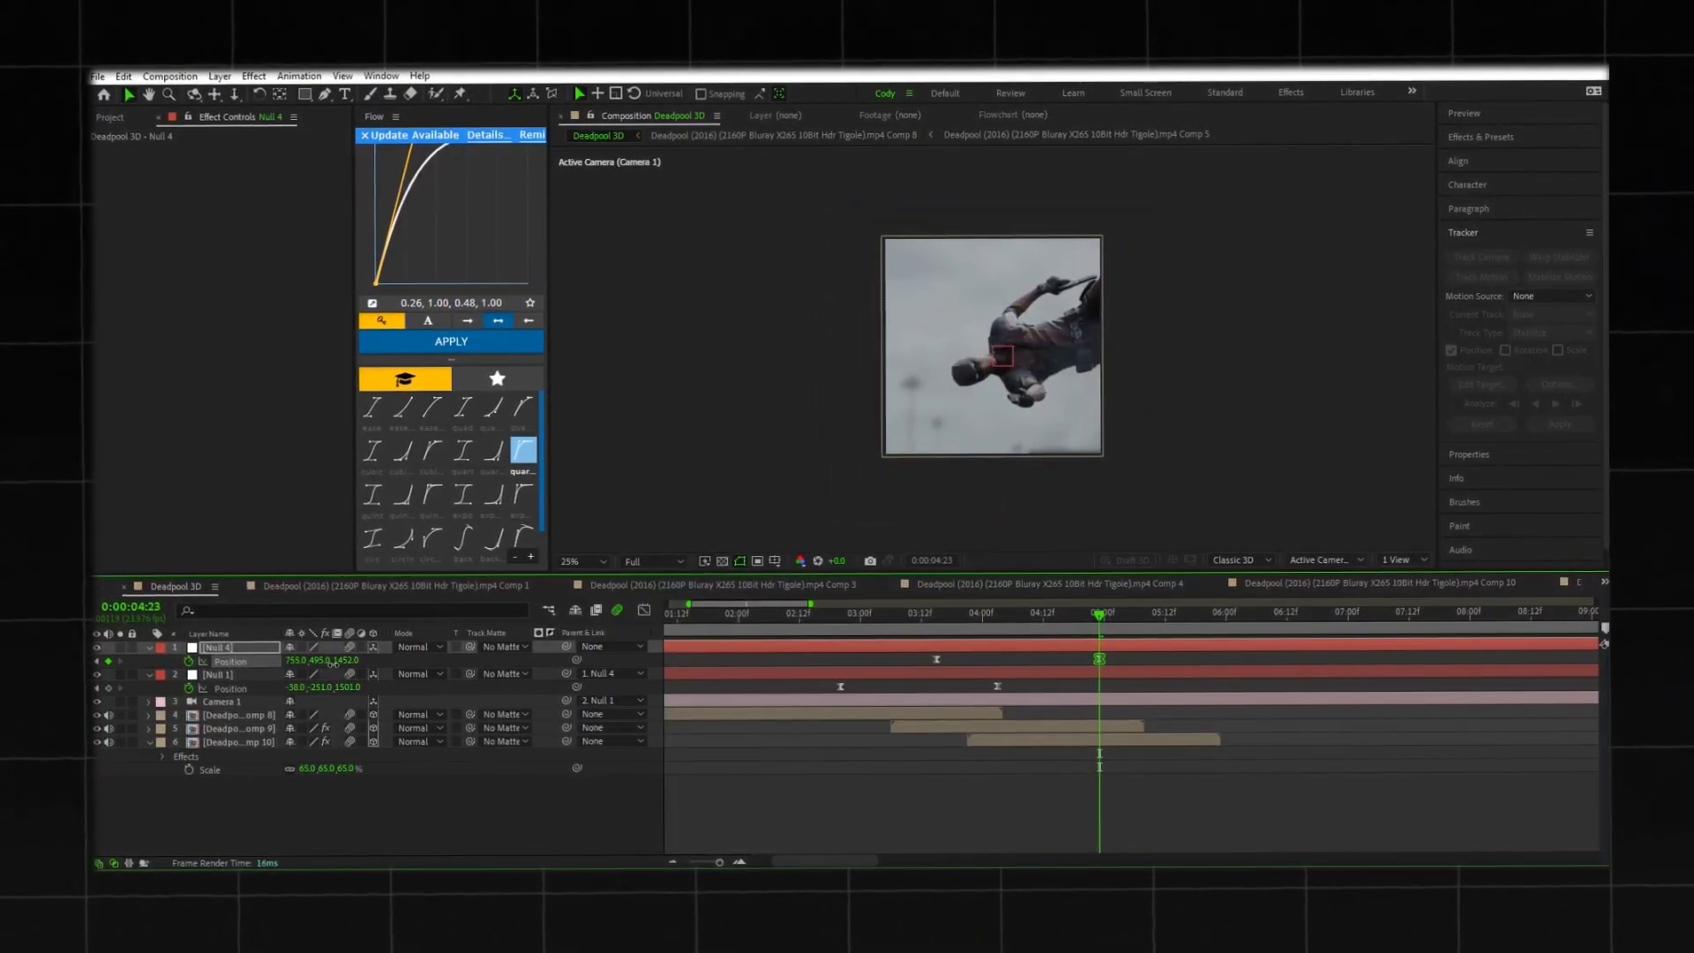
left_click(1062, 614)
left_click_drag(297, 663, 316, 662)
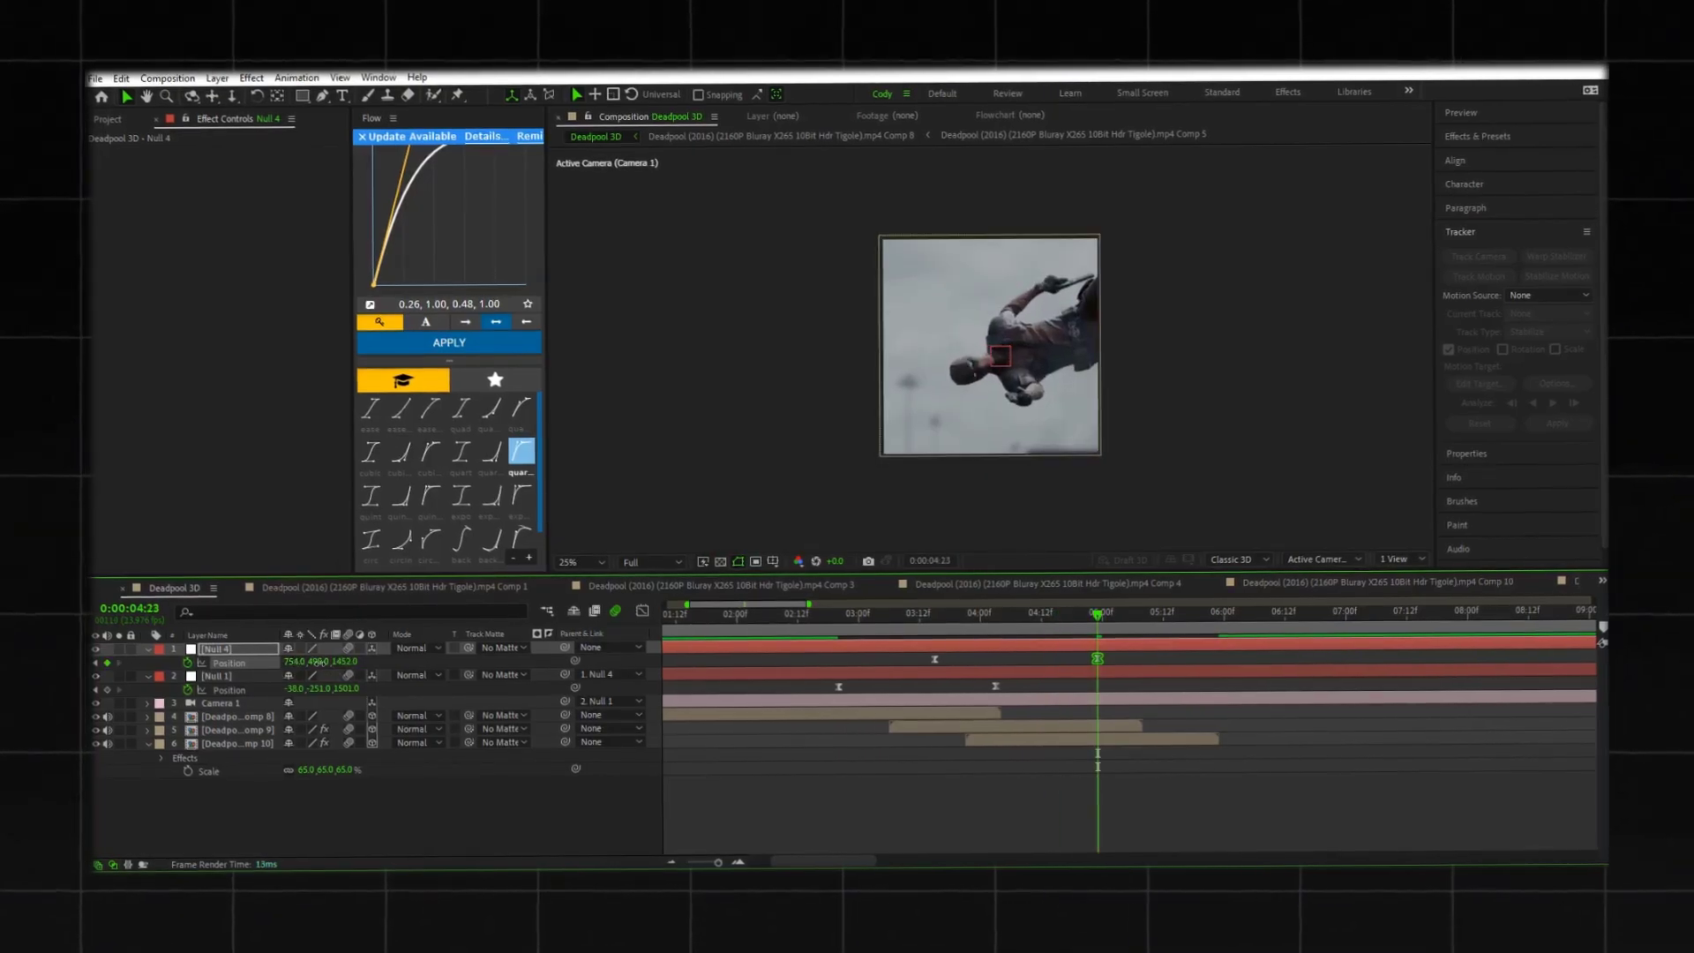
key("space")
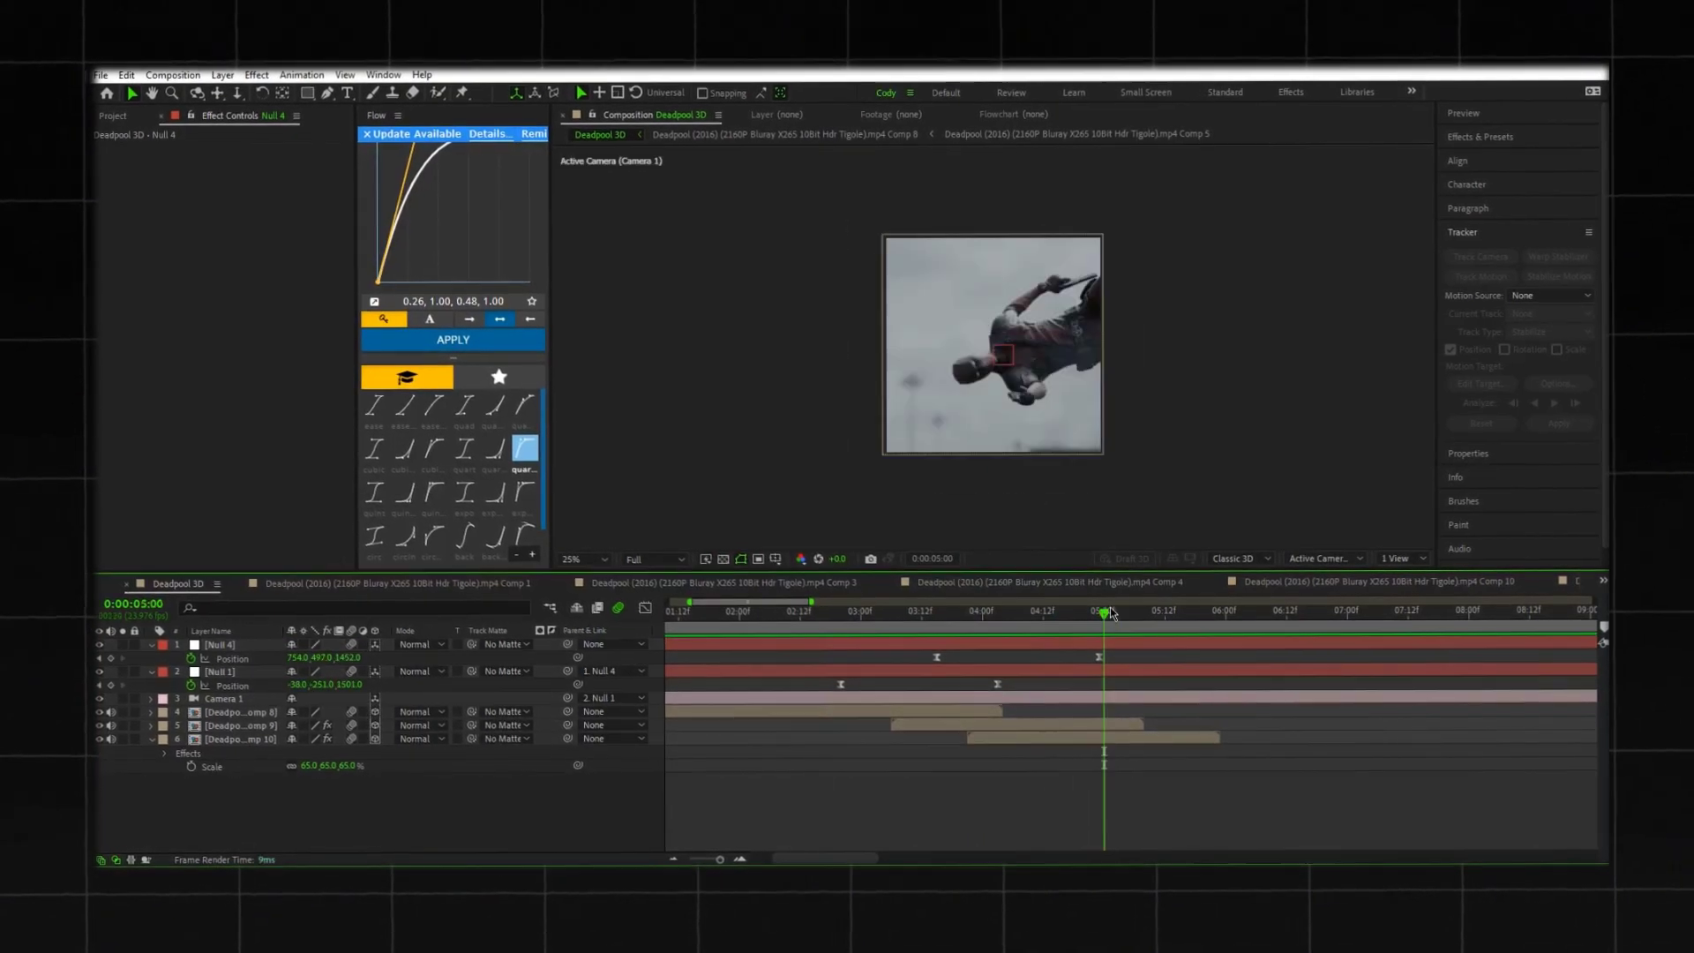
key("shift+F3")
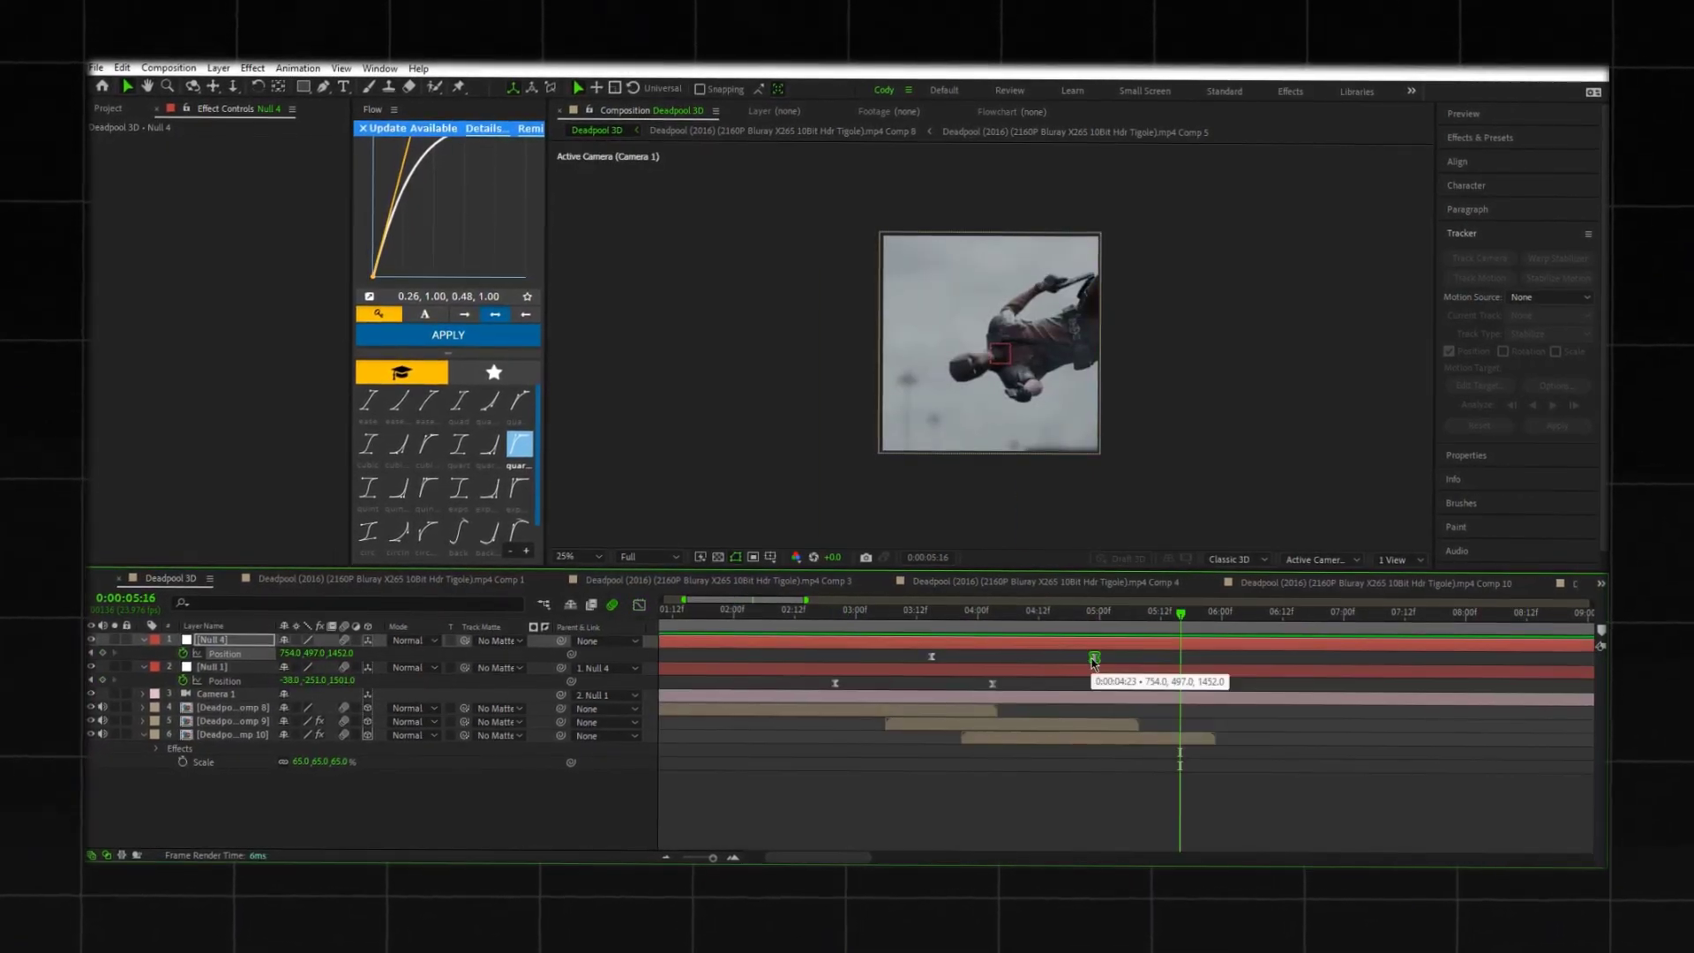
key("shift+F3")
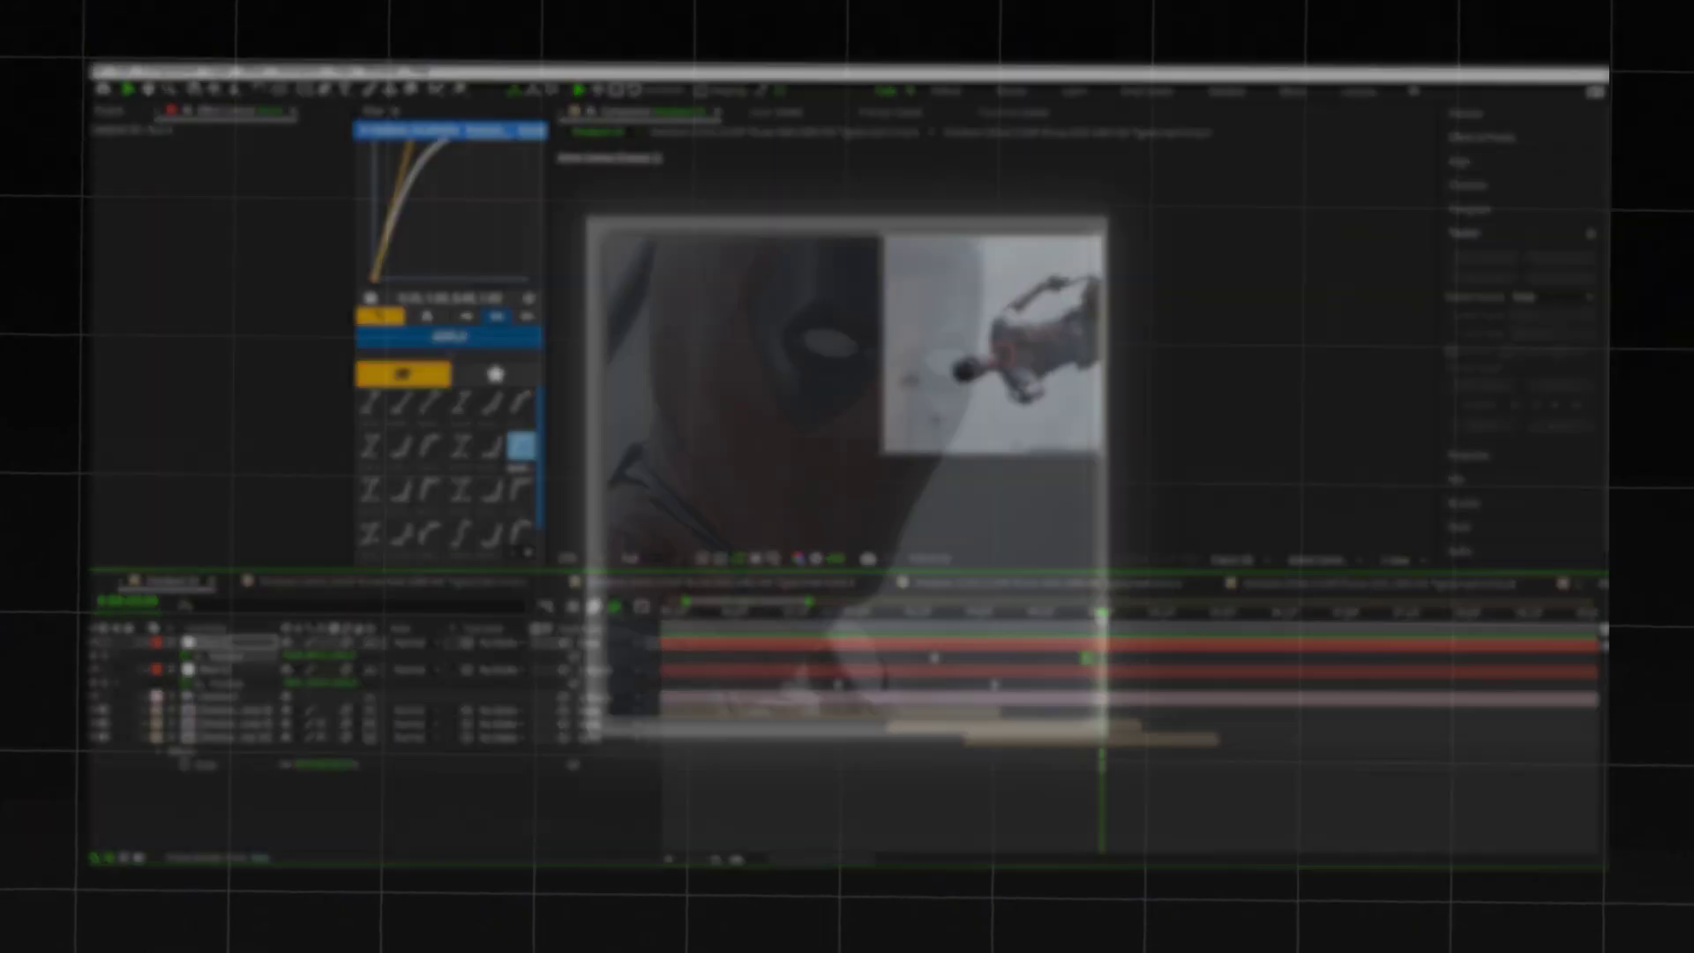